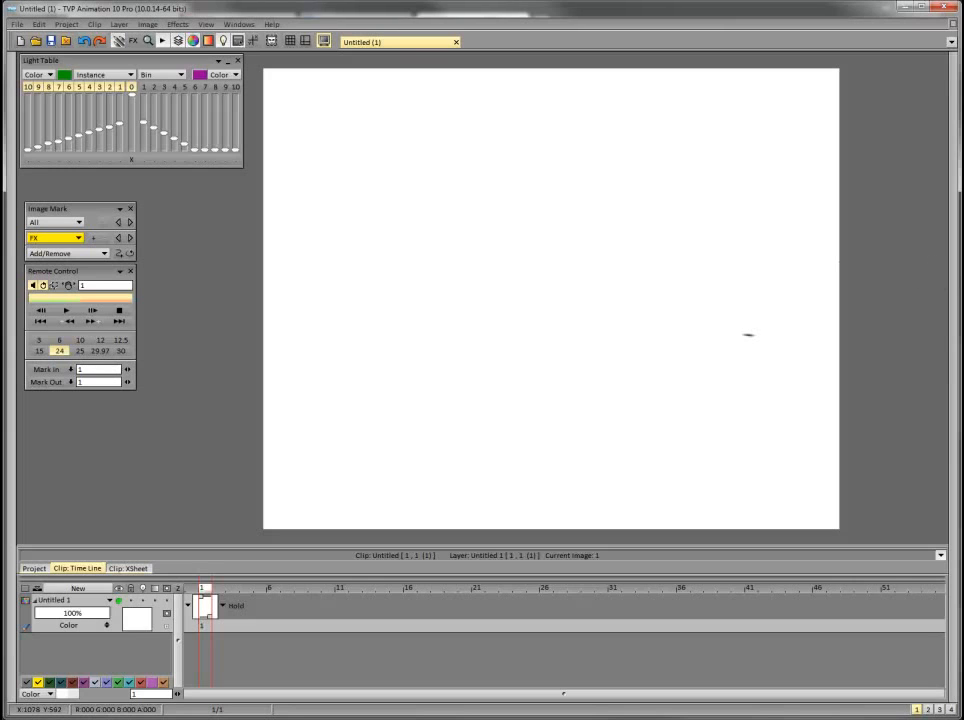
Maximize the window and sketch a small flat rectangular mount near the canvas's upper middle.
left_click(921, 7)
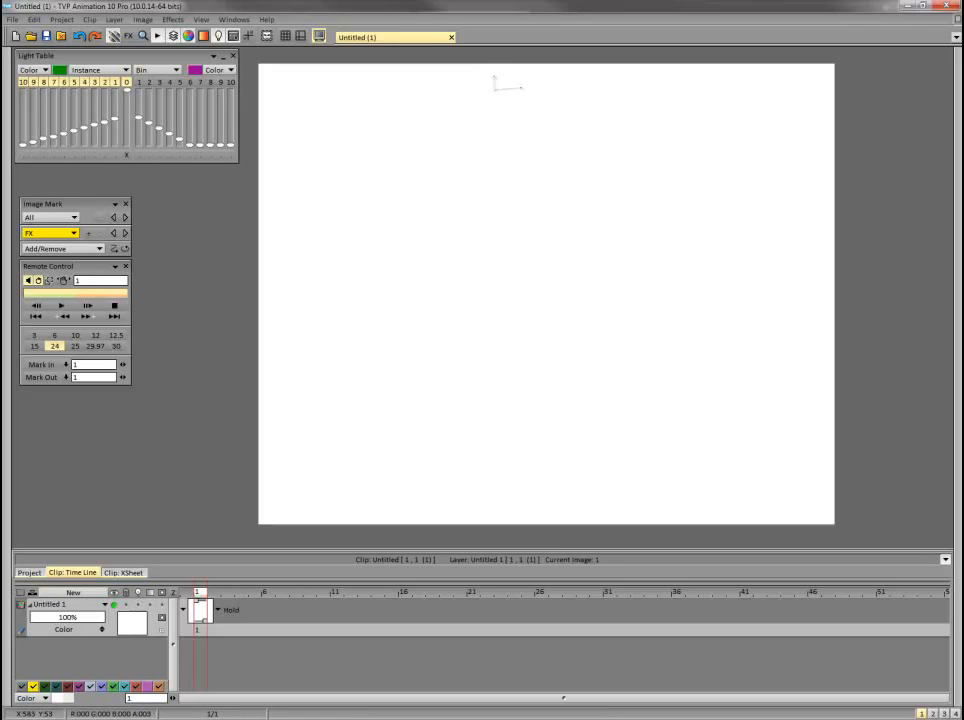
left_click_drag(556, 76, 557, 88)
left_click_drag(495, 77, 556, 75)
left_click_drag(493, 76, 556, 76)
left_click_drag(494, 86, 557, 89)
Scale the sketched mount down to roughly half its size with the transform tool.
key("ctrl+t")
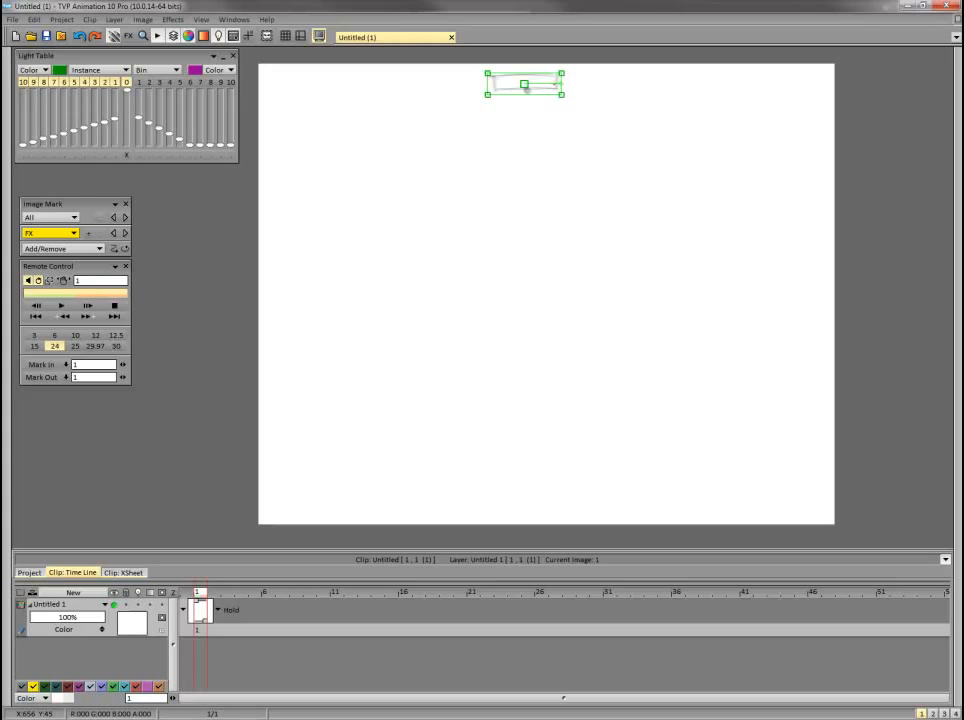
left_click_drag(561, 95, 545, 90)
key("Return")
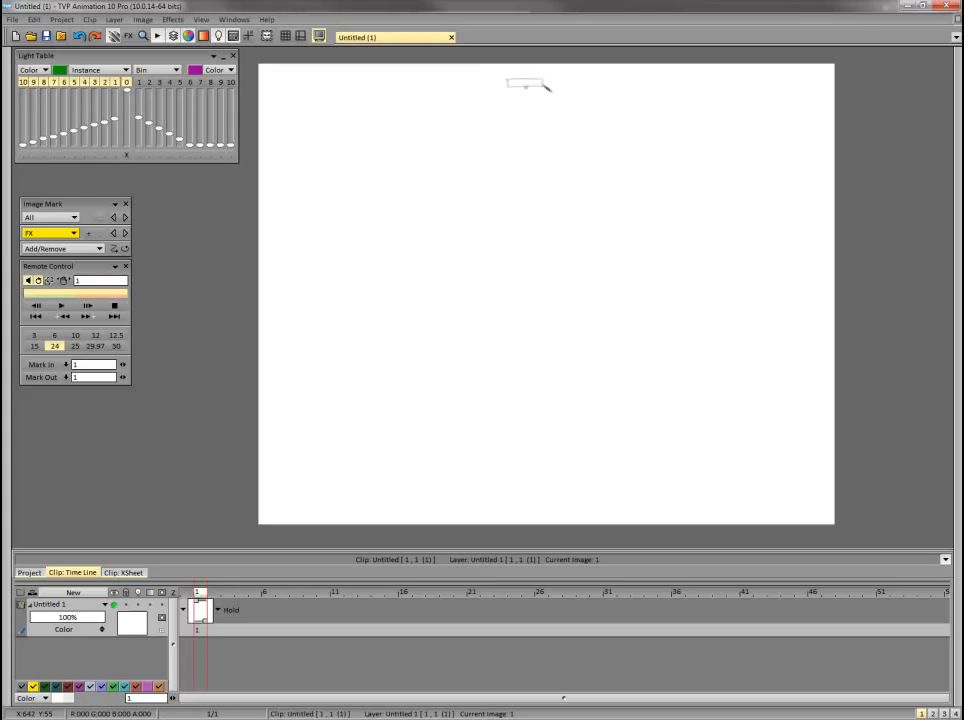
Rename the mount's layer to bg.
double_click(58, 605)
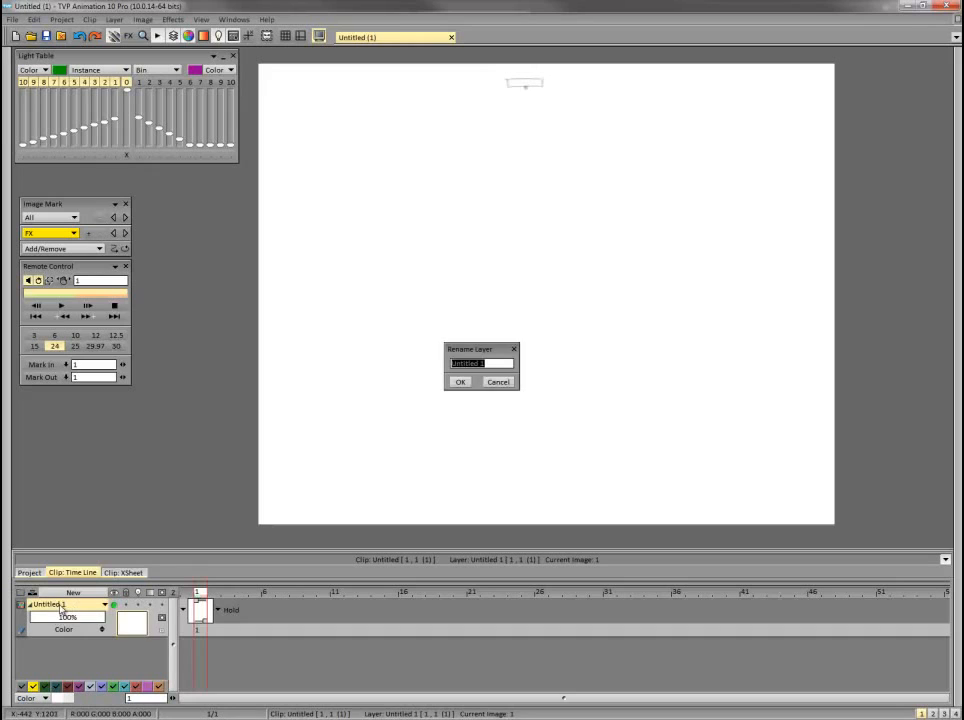
type("bg")
key("Return")
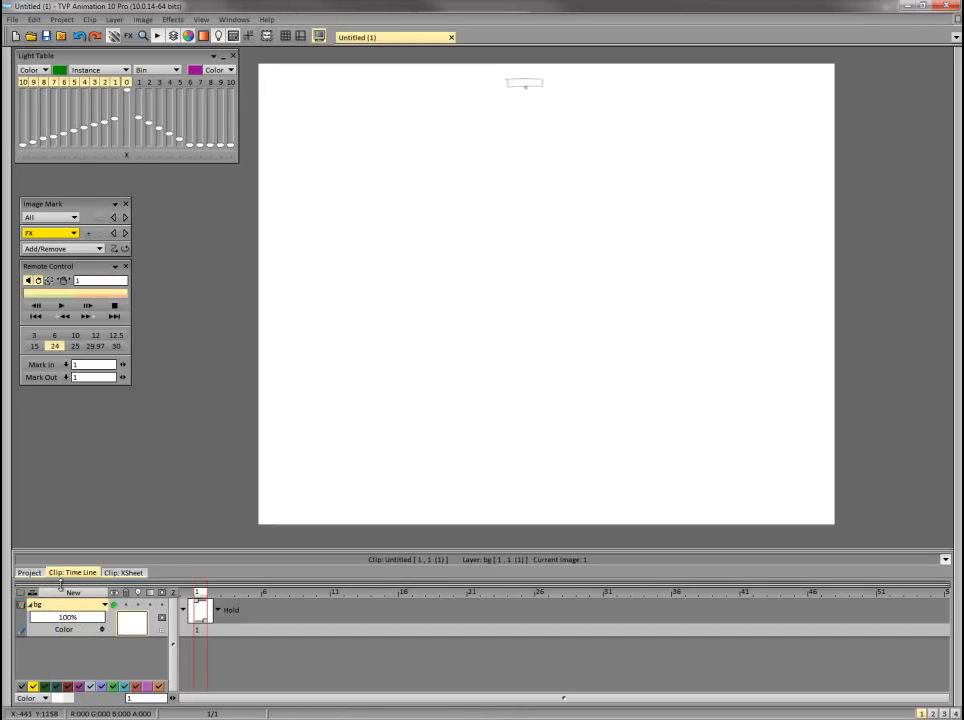
Add a new layer above bg with the default settings, then collapse and lock the bg layer.
left_click(73, 592)
key("Return")
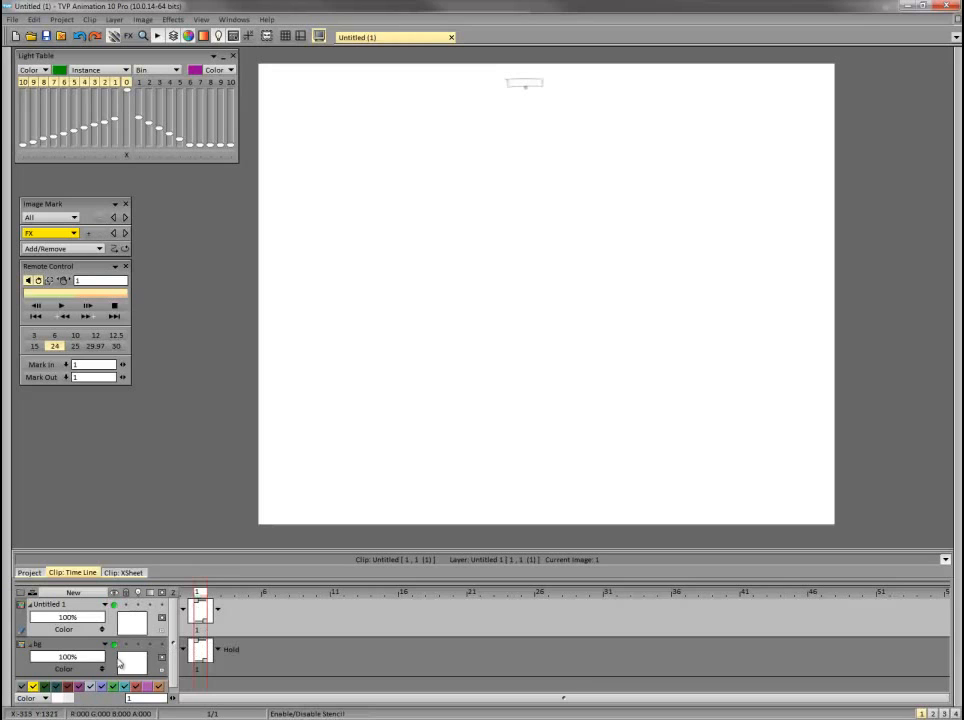
left_click(33, 645)
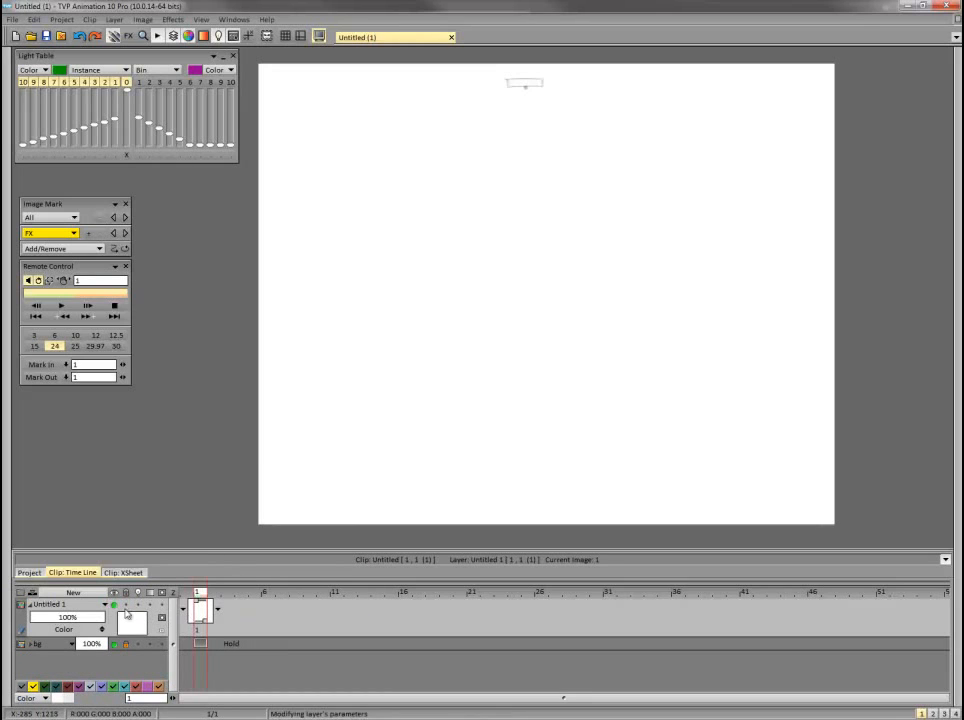
Rename the new layer above bg to pendulum.
double_click(52, 605)
type("paaafffndf")
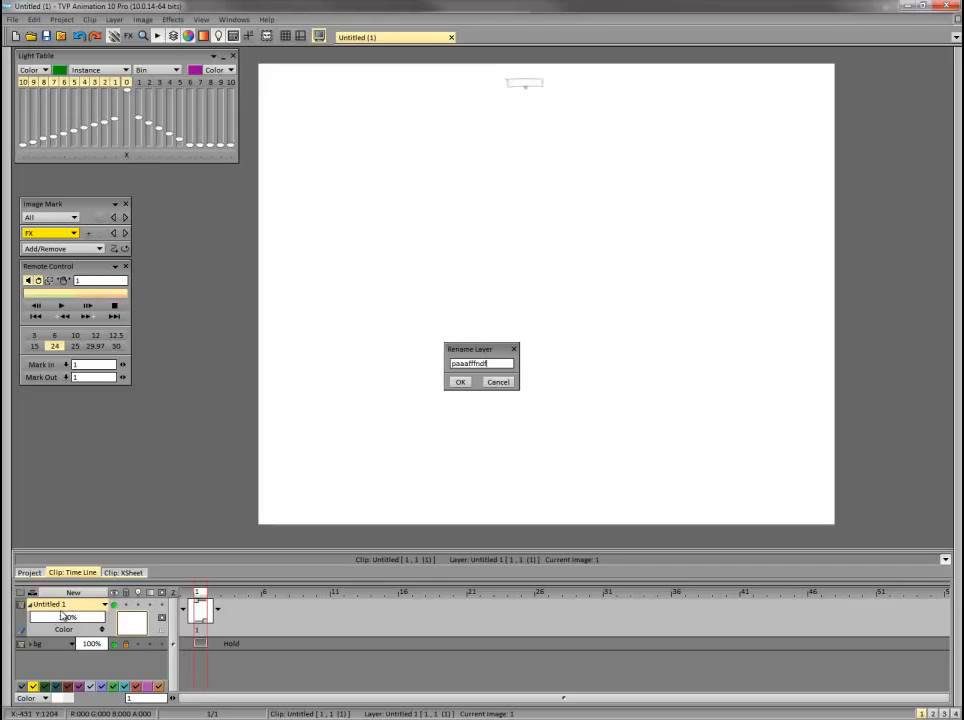
type("faa")
key("BackSpace")
key("BackSpace")
key("BackSpace")
key("BackSpace")
key("BackSpace")
key("BackSpace")
key("BackSpace")
key("BackSpace")
key("BackSpace")
key("BackSpace")
key("BackSpace")
key("BackSpace")
key("BackSpace")
key("Return")
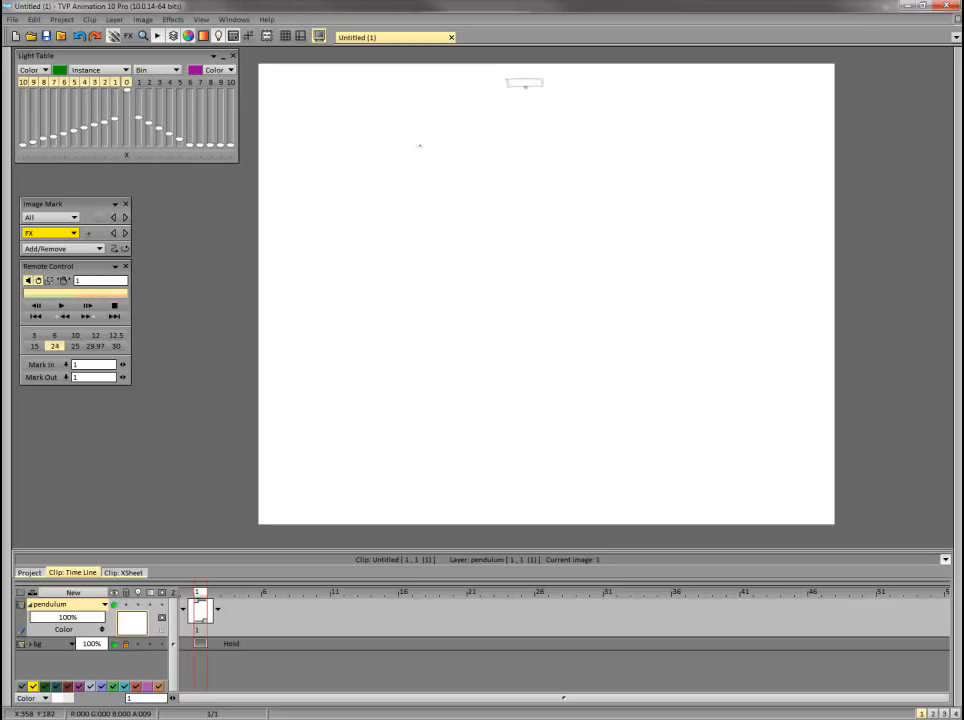
Sketch the raised pendulum: a round ball to the left below the mount and a straight rod joining it to the pivot.
left_click_drag(419, 146, 528, 87)
mouse_move(420, 144)
left_mouse_down()
mouse_move(396, 157)
mouse_move(420, 166)
mouse_move(412, 168)
mouse_move(427, 161)
left_mouse_up()
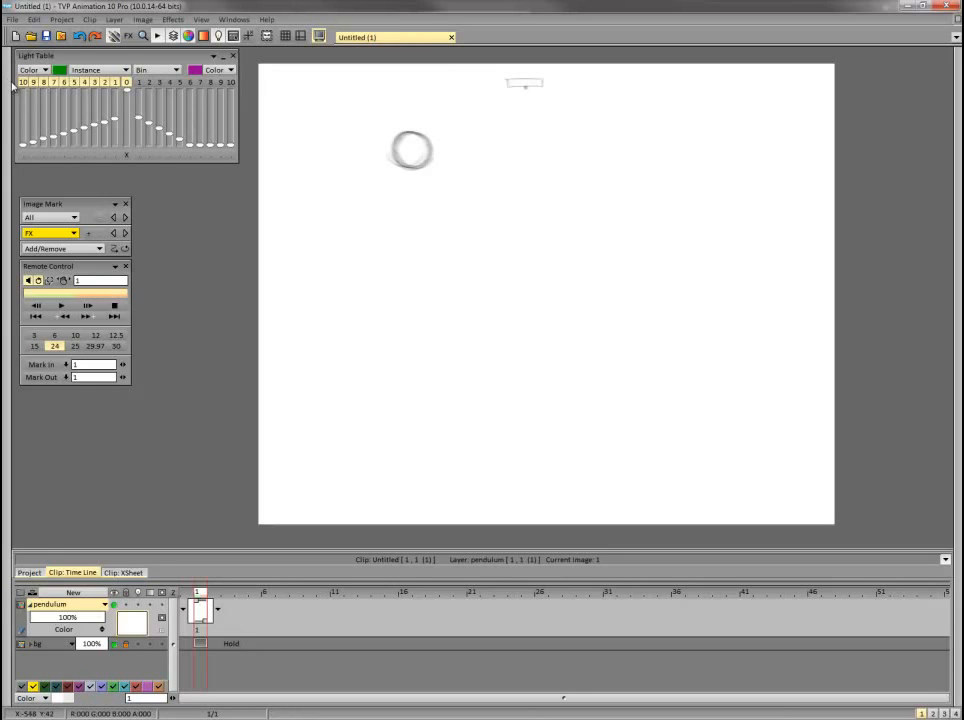
mouse_move(33, 85)
mouse_move(427, 139)
left_mouse_down()
mouse_move(507, 84)
mouse_move(530, 80)
left_mouse_up()
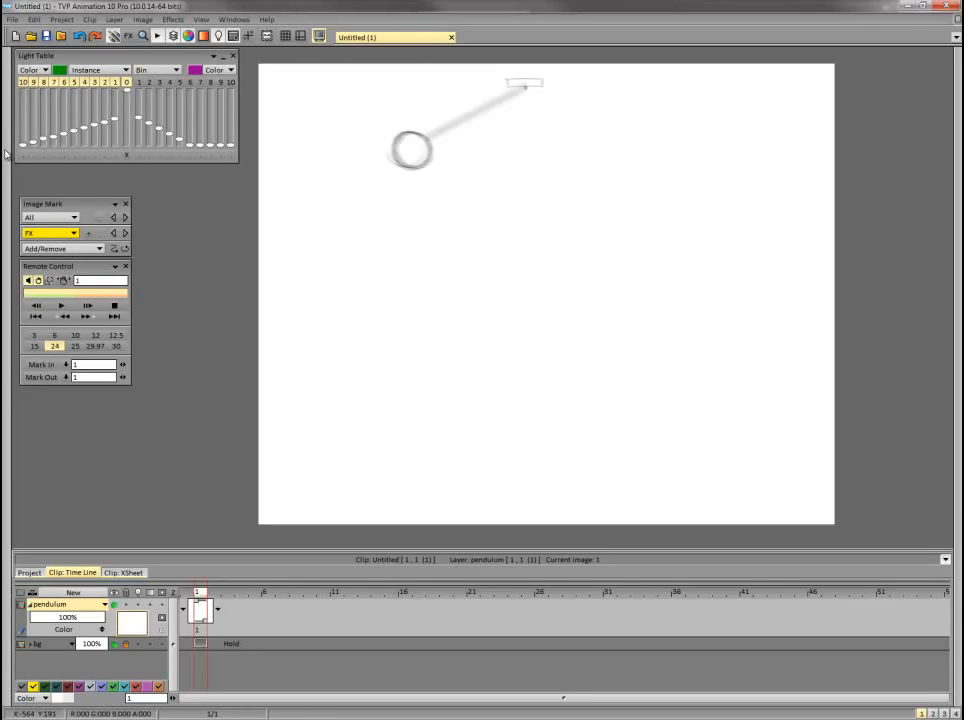
Switch the drawing mode to the circle shape.
left_click(7, 150)
left_click(18, 70)
mouse_move(8, 90)
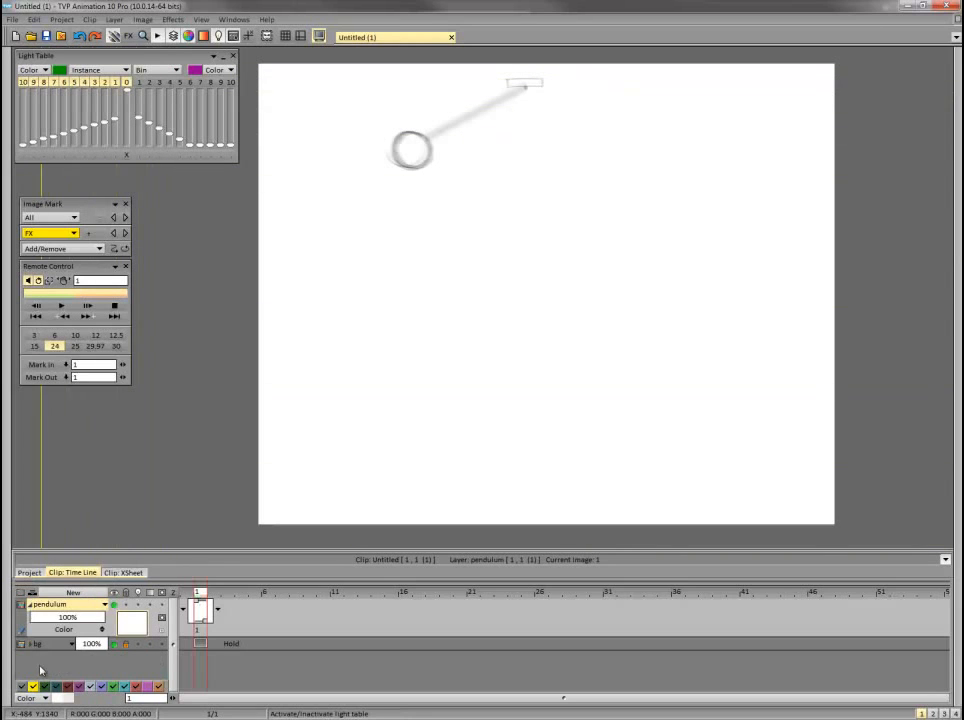
Create an animation layer named arcs and place it below the pendulum layer.
left_click(158, 633)
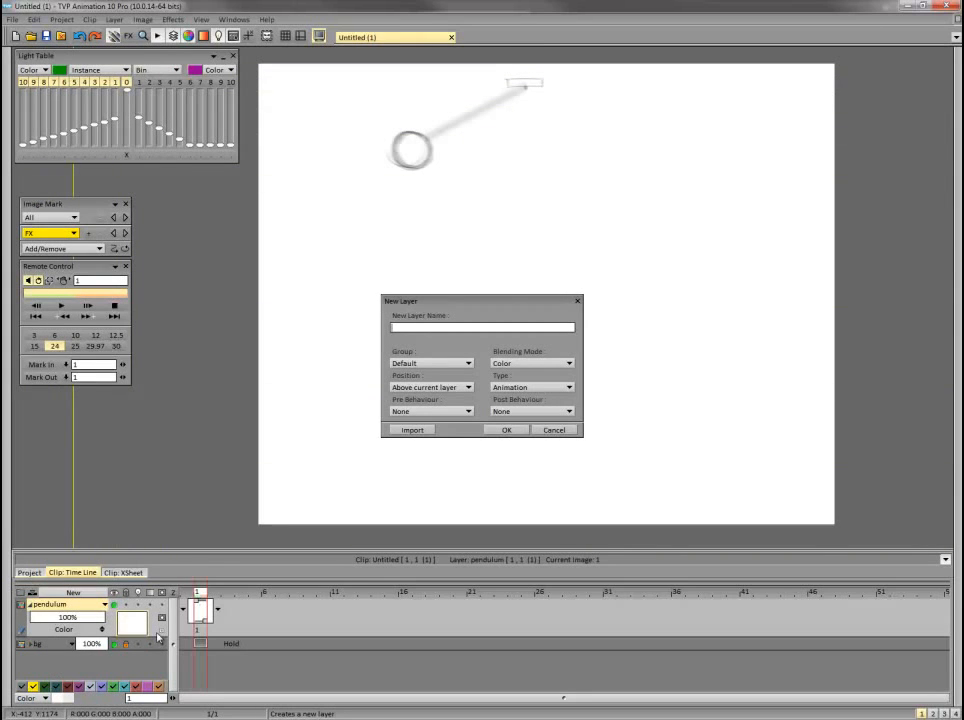
type("aaaffc")
key("BackSpace")
key("BackSpace")
key("BackSpace")
key("BackSpace")
key("BackSpace")
type("arcs")
key("Return")
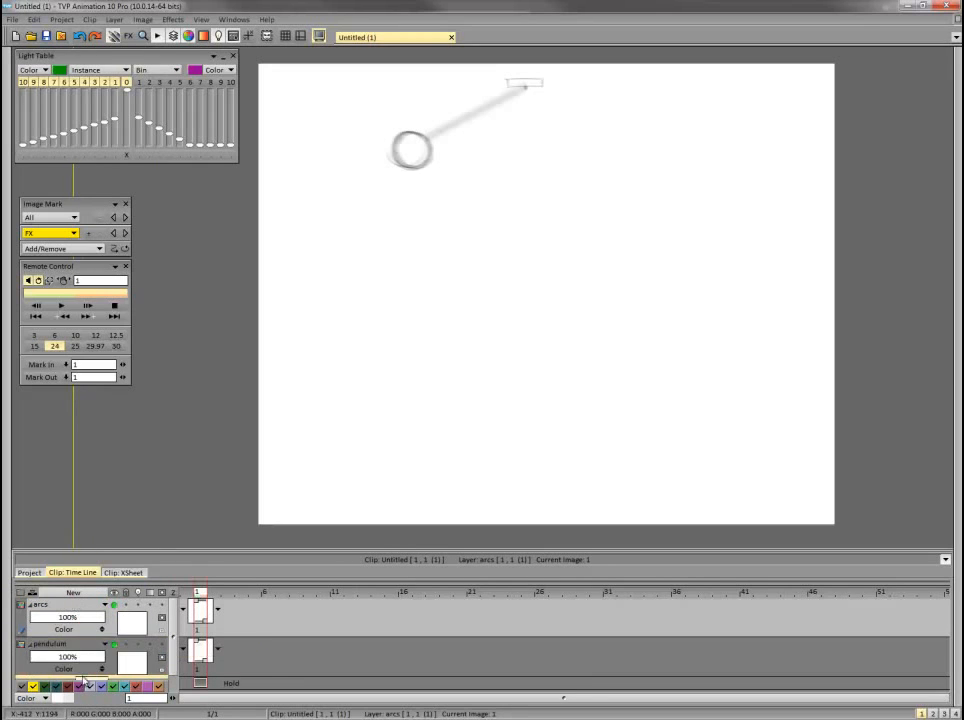
left_click_drag(84, 680, 85, 678)
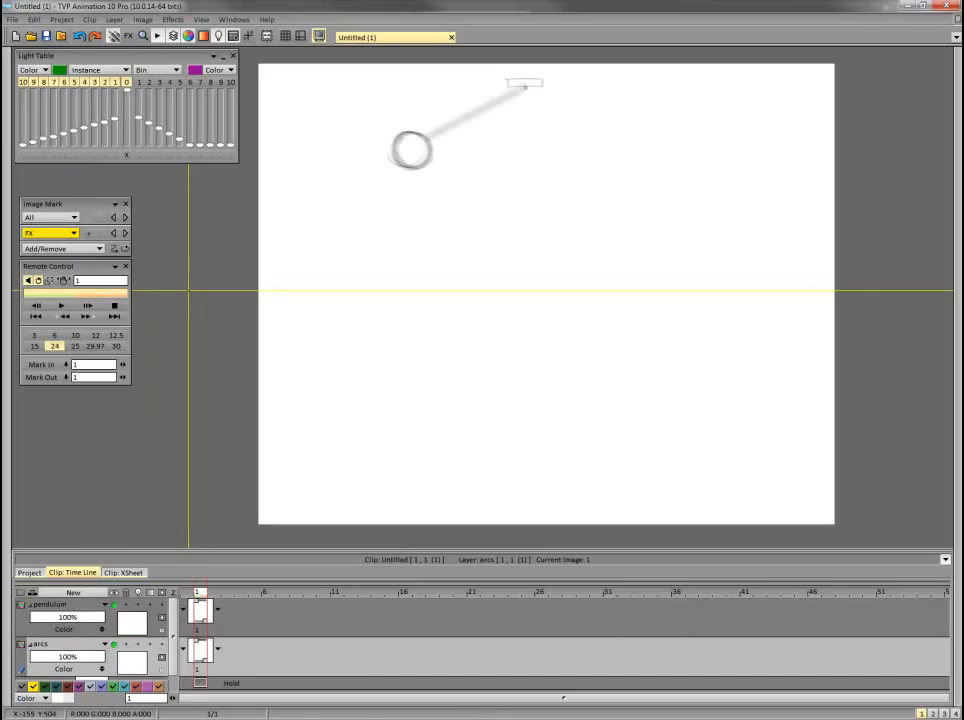
Show the Sketch Panel Red custom panel and choose the Red Pencil.
left_click(233, 36)
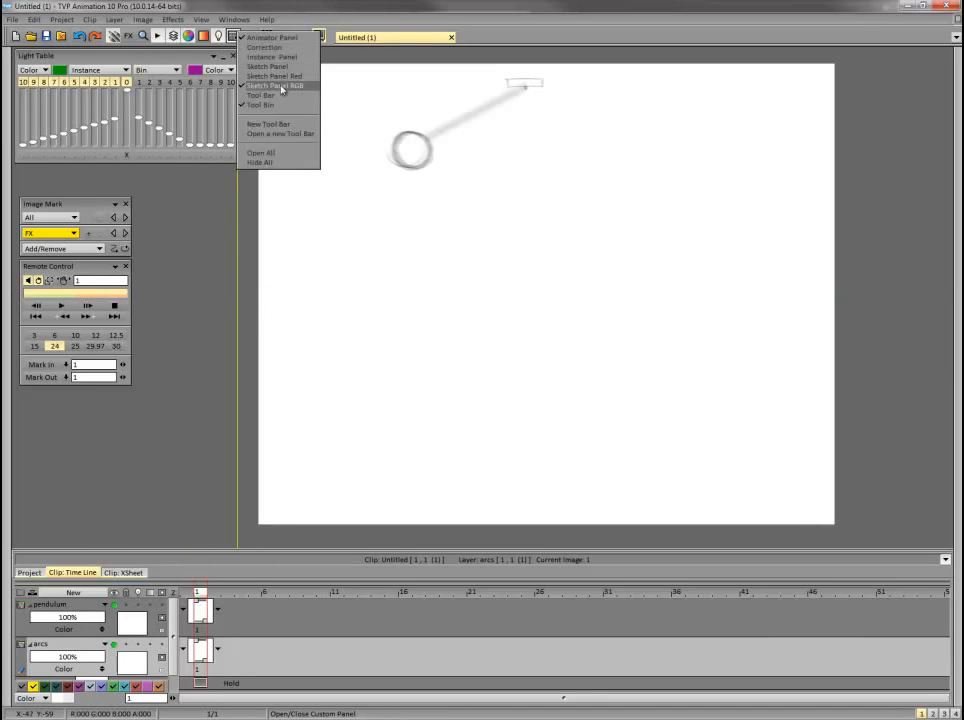
key("Escape")
left_click(234, 19)
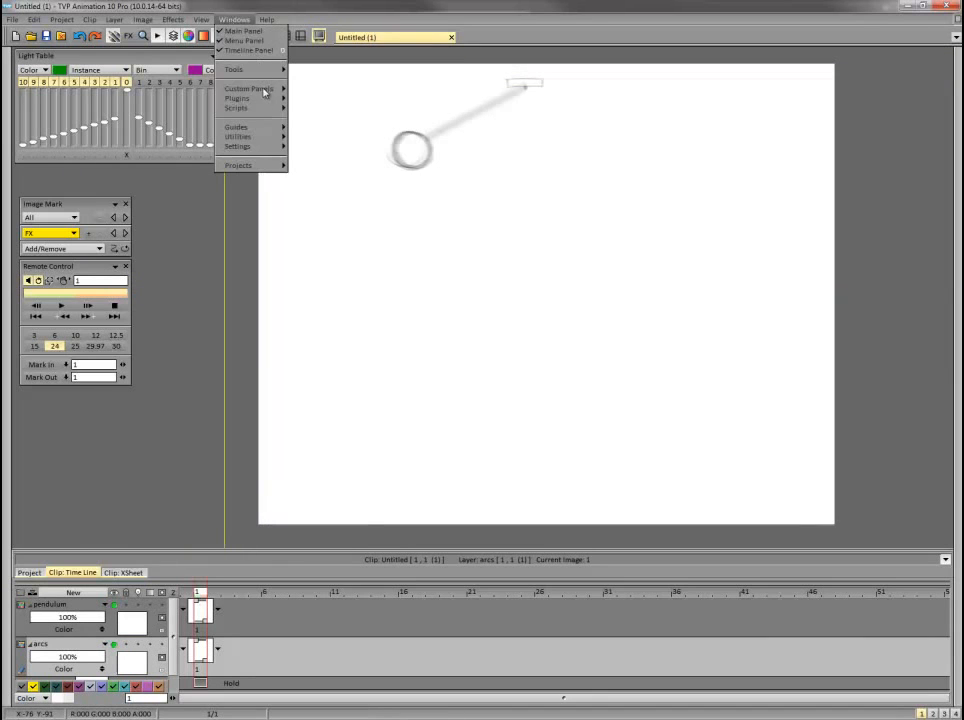
left_click(245, 18)
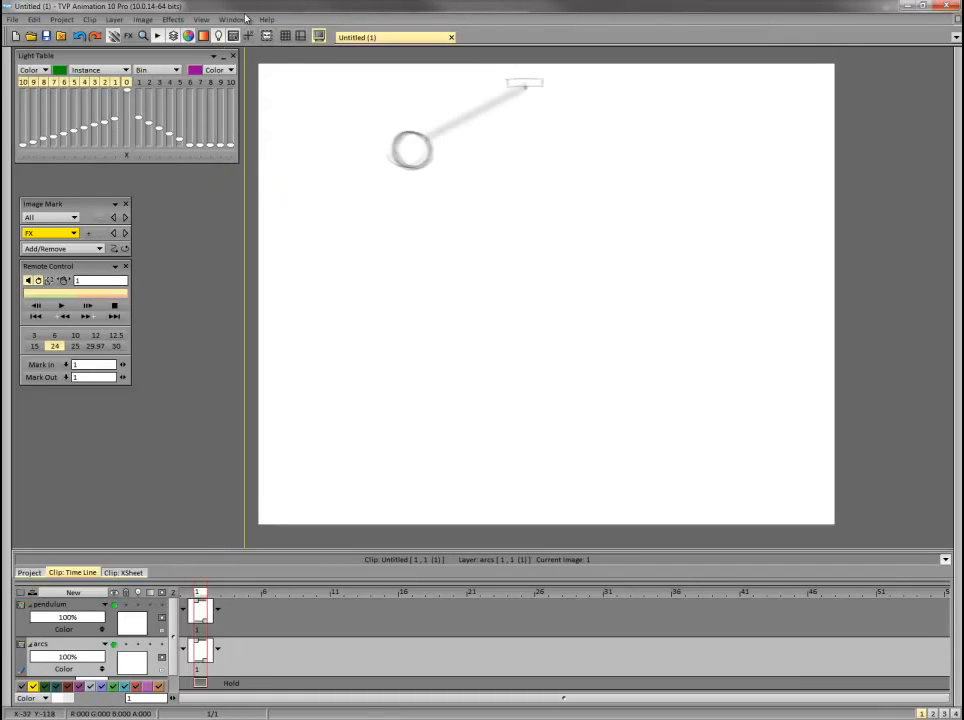
left_click(233, 36)
left_click(294, 80)
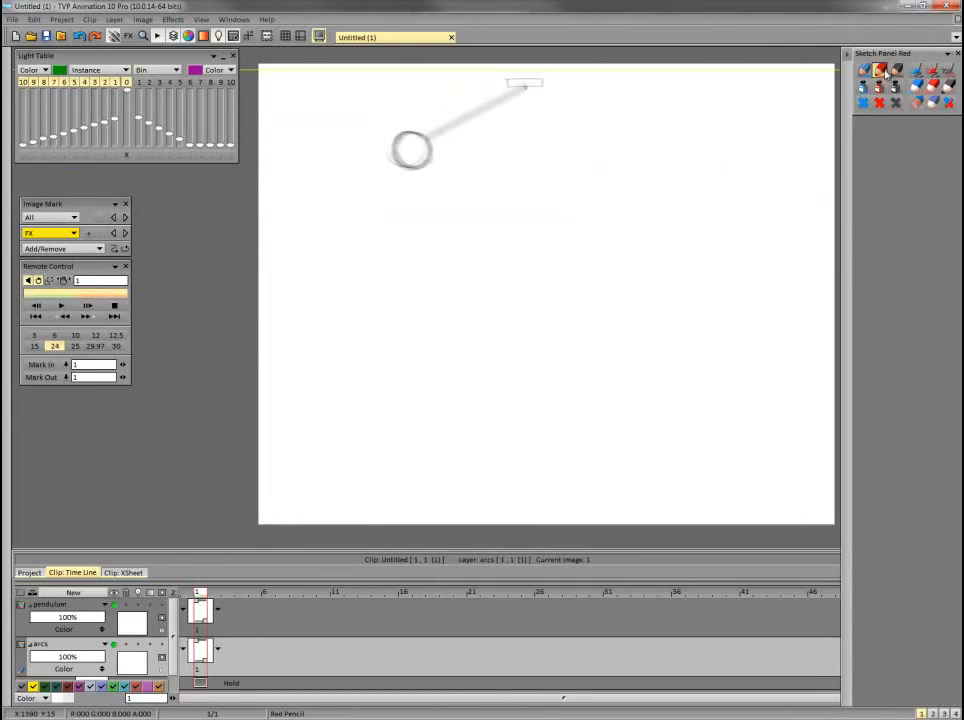
left_click(884, 73)
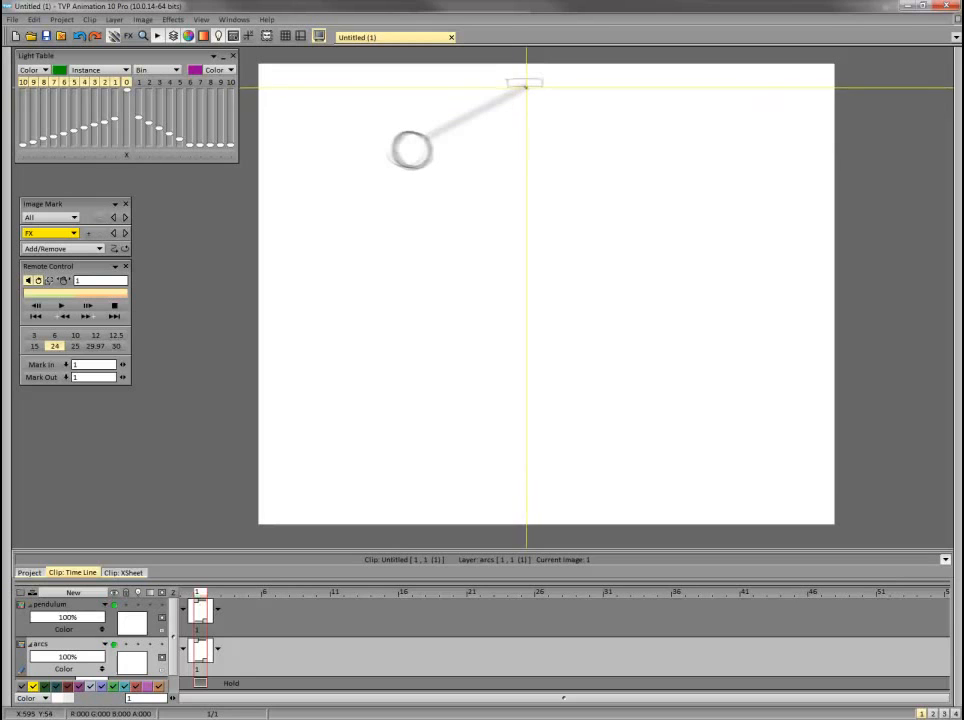
Draw two concentric red circles centred on the pivot, one touching the ball's inner edge and one its outer edge.
left_click_drag(526, 87, 637, 199)
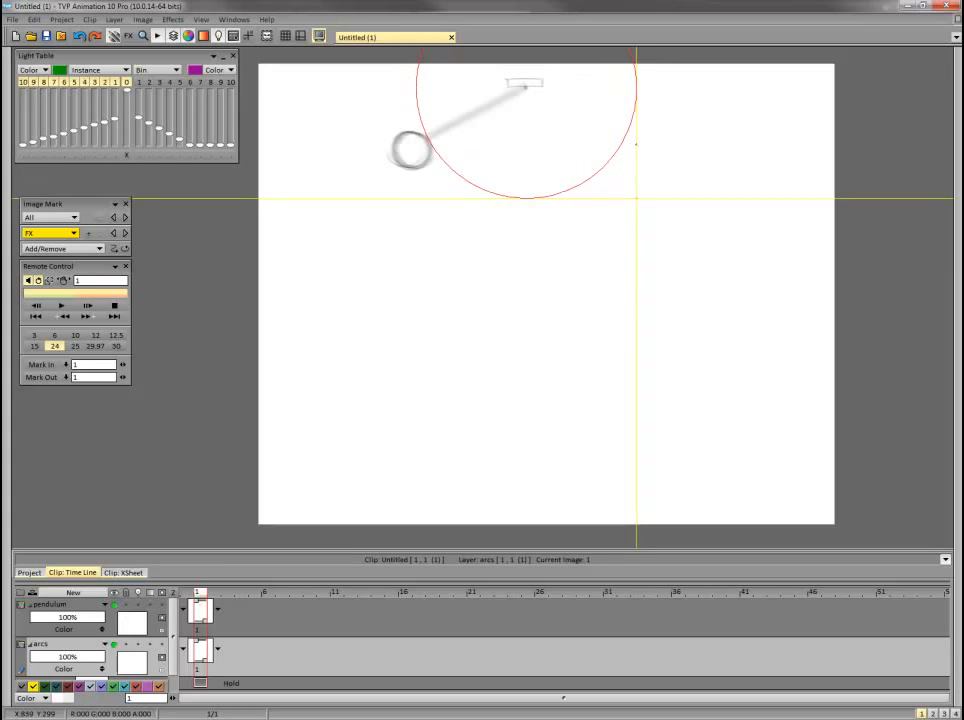
left_click_drag(636, 198, 636, 199)
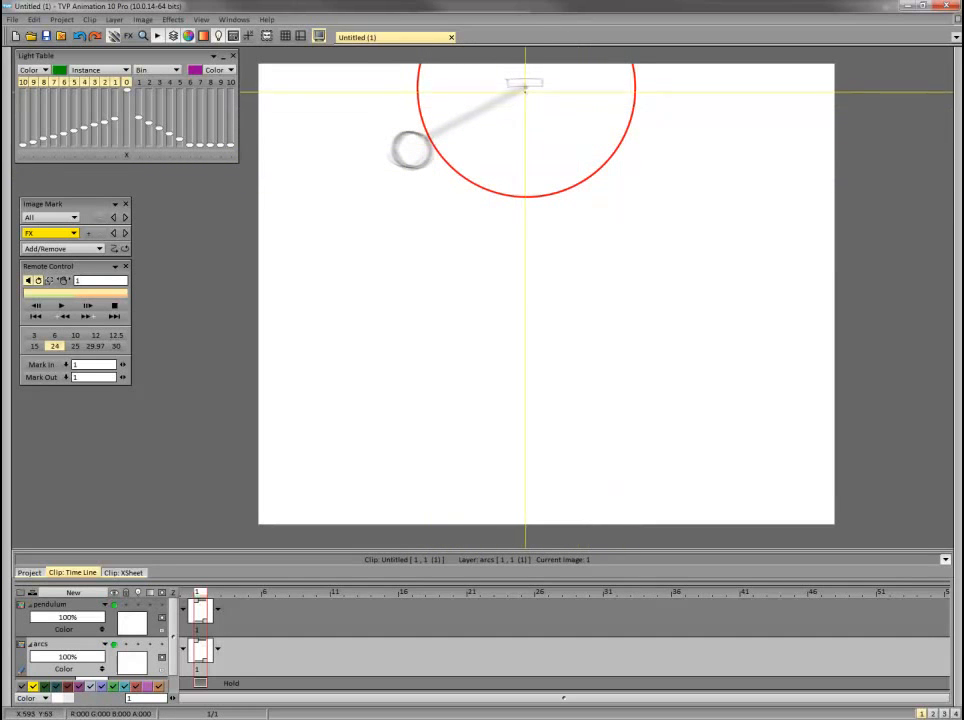
left_click_drag(526, 86, 675, 236)
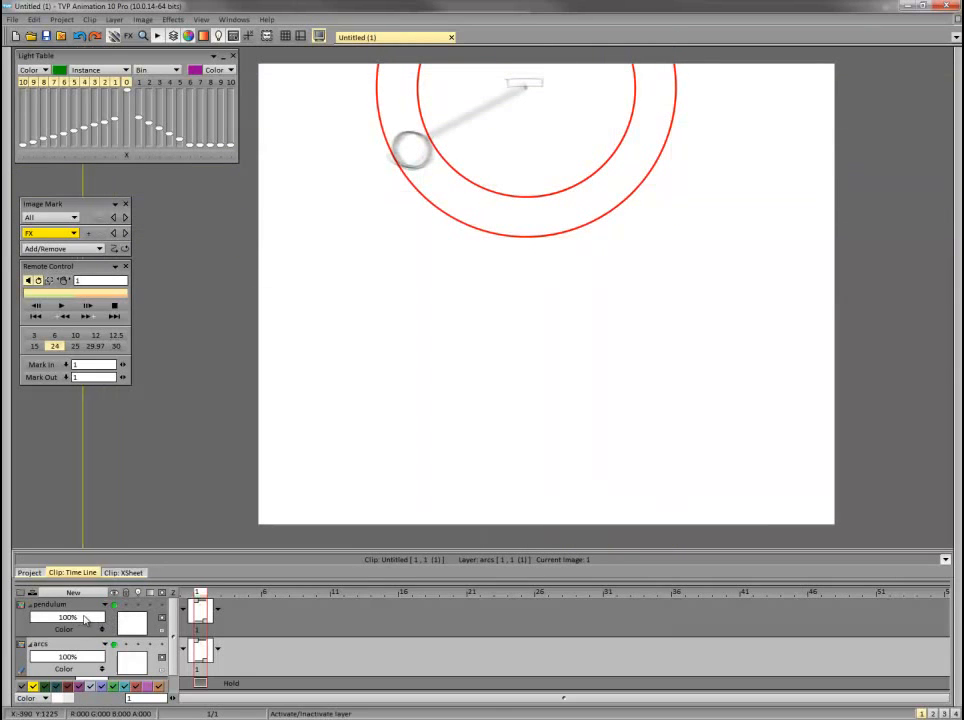
Lower the arcs layer's opacity to 21%, collapse it and make the pendulum layer active.
left_click_drag(95, 657, 44, 655)
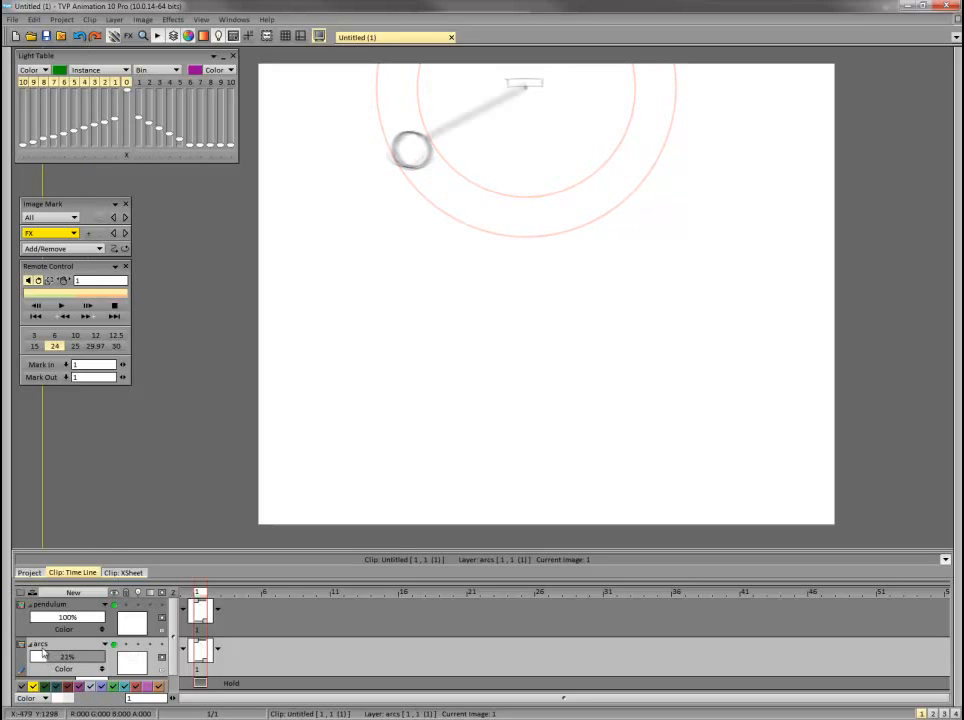
right_click(105, 665)
left_click(99, 645)
left_click(105, 645)
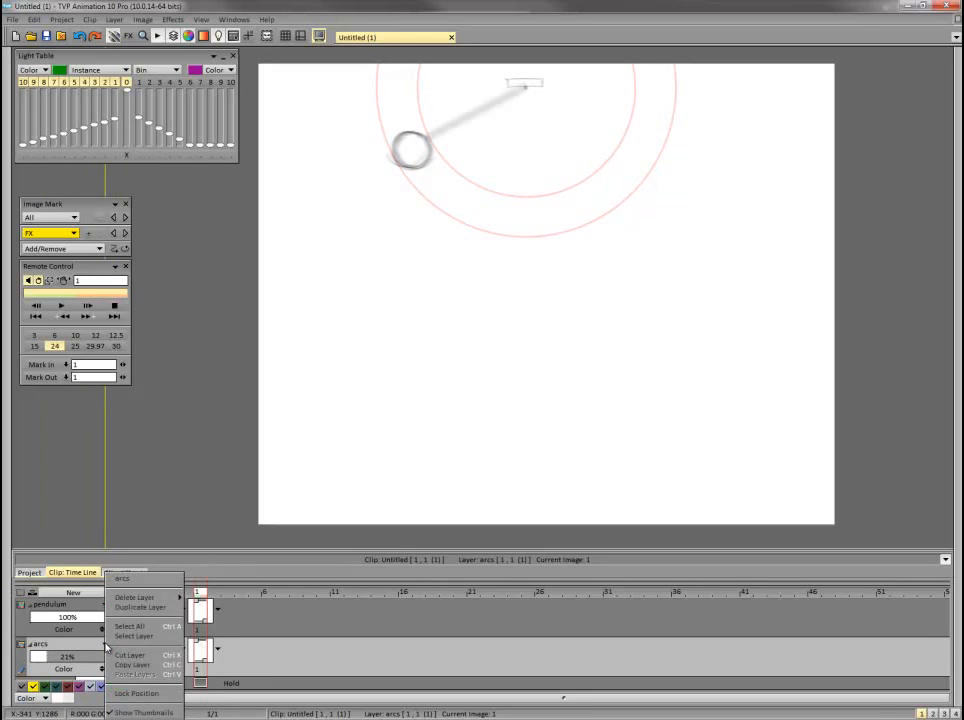
left_click(101, 647)
left_click(30, 644)
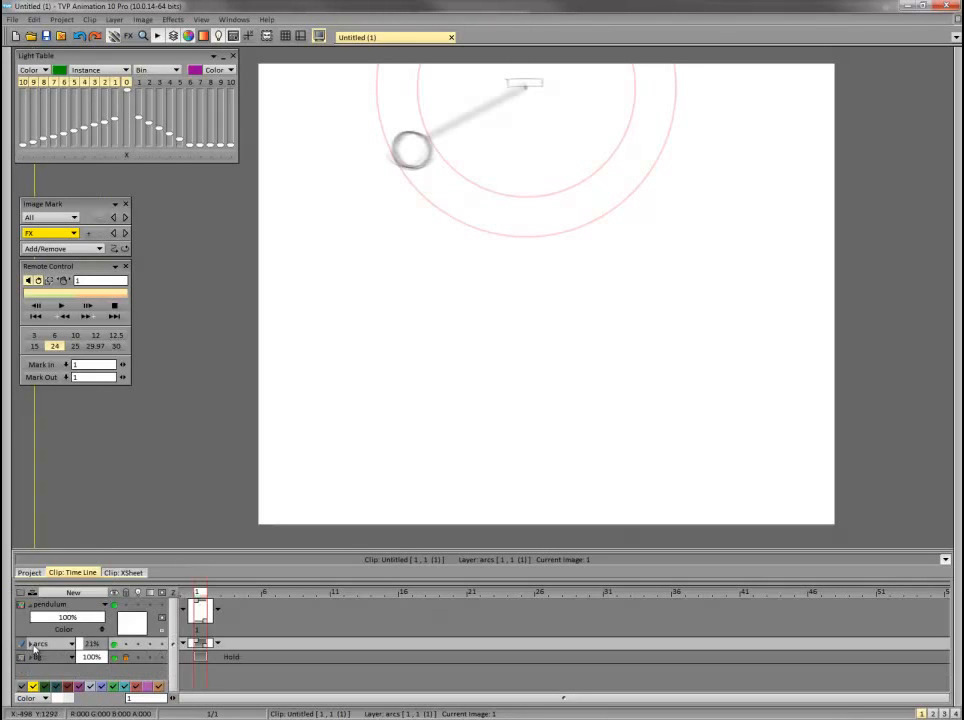
Switch back to the earlier sketching pencil from the recently used tools.
left_click(5, 240)
left_click(44, 110)
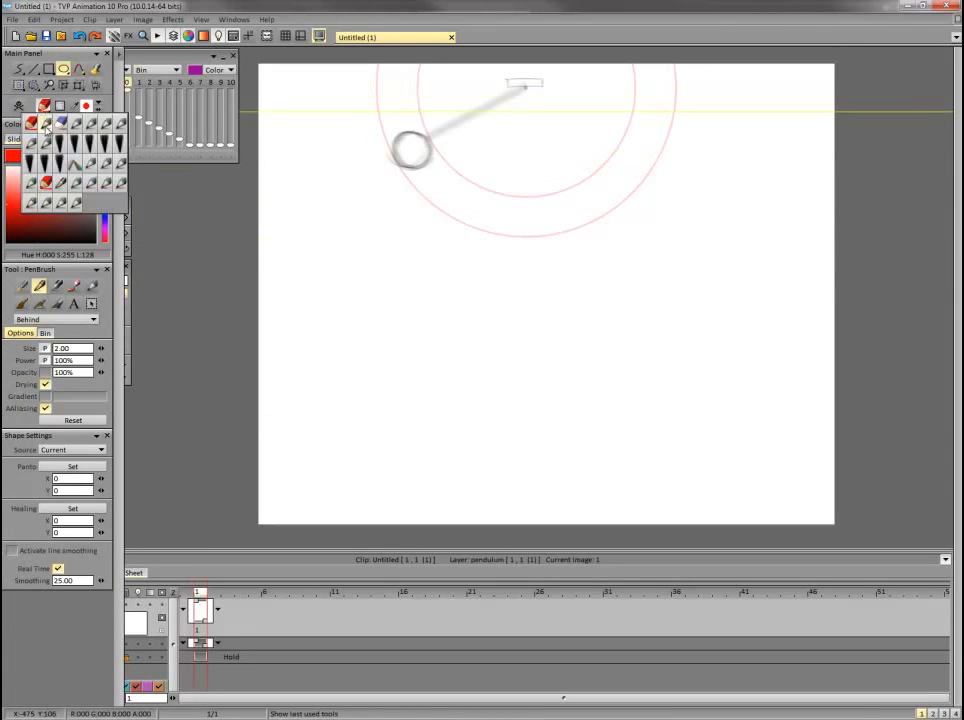
left_click(46, 125)
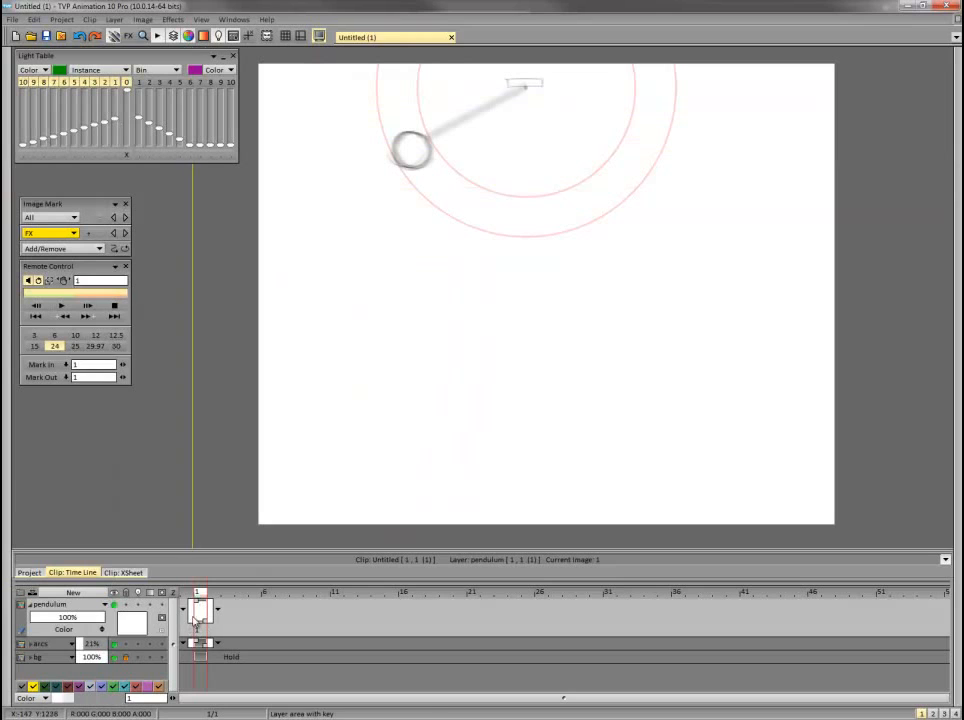
Set the playback rate to 12 fps, check frame 2 and return to frame 1.
left_click(93, 336)
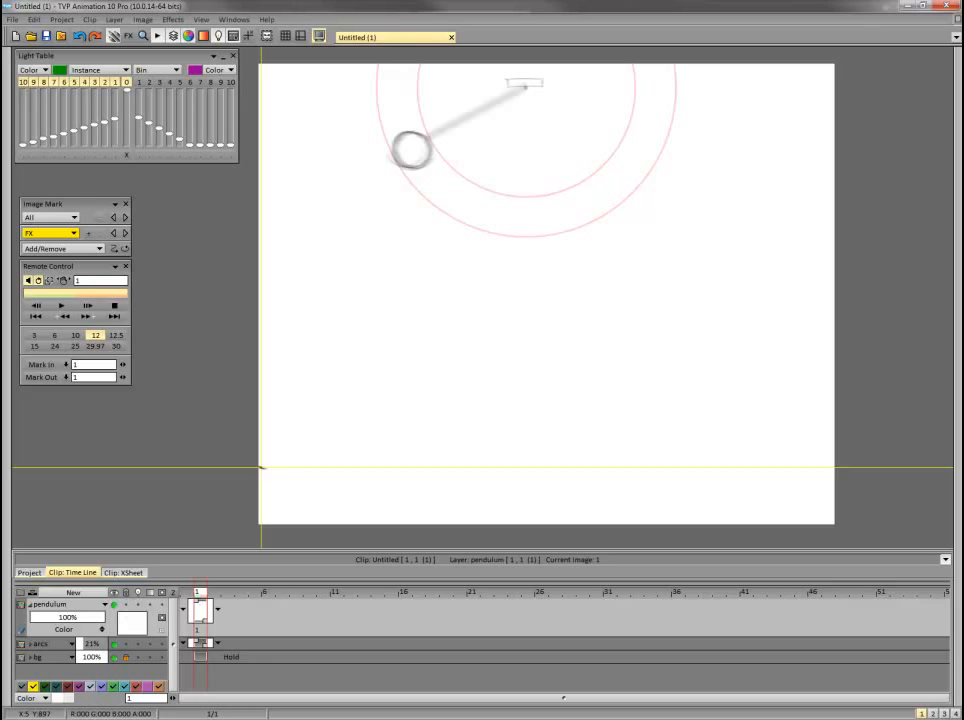
key("Right")
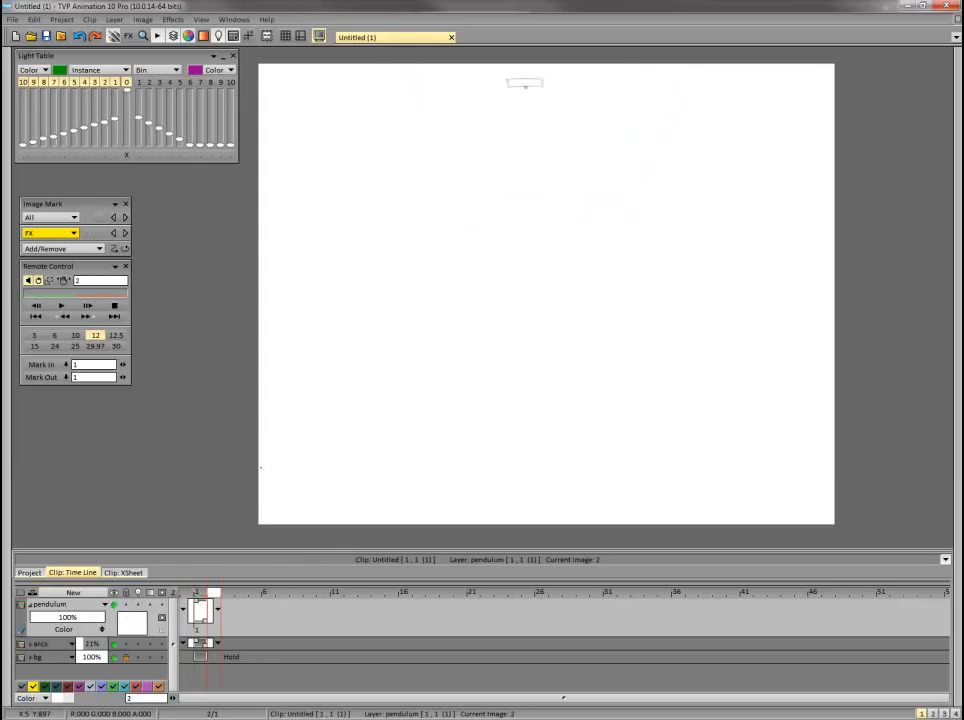
key("Left")
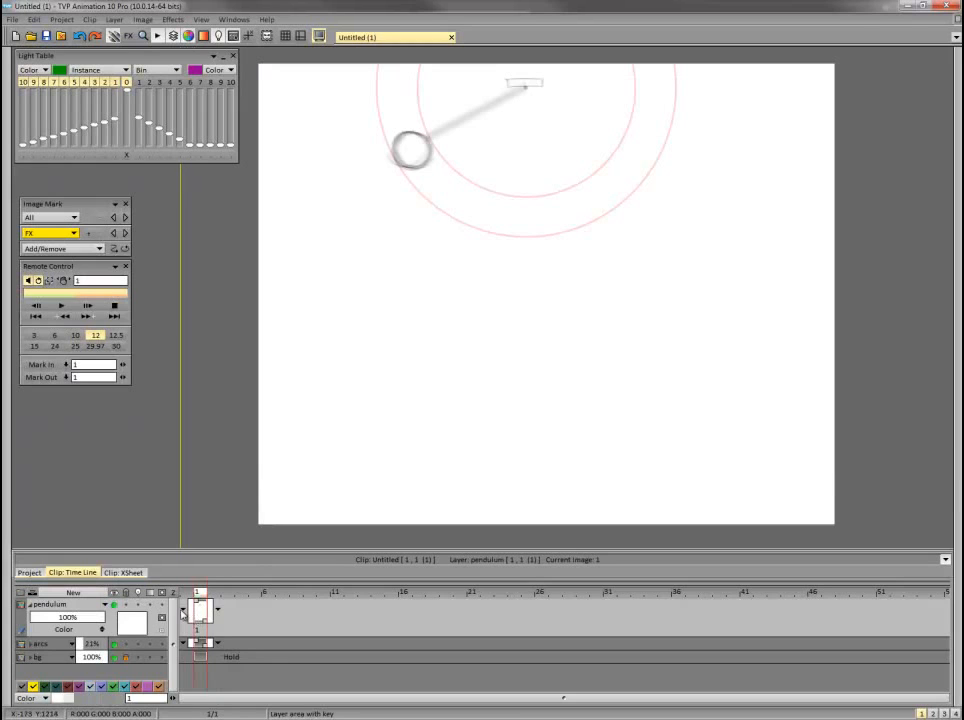
Switch the arcs layer's post behaviour to Hold and back to None.
left_click(184, 608)
left_click(193, 640)
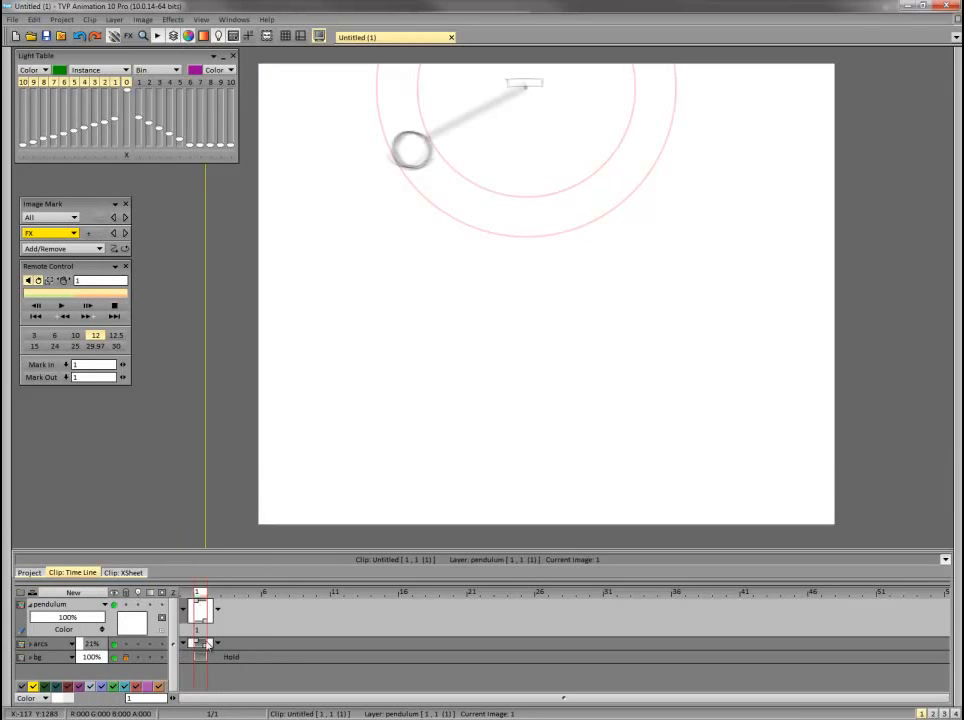
left_click(219, 646)
left_click(228, 672)
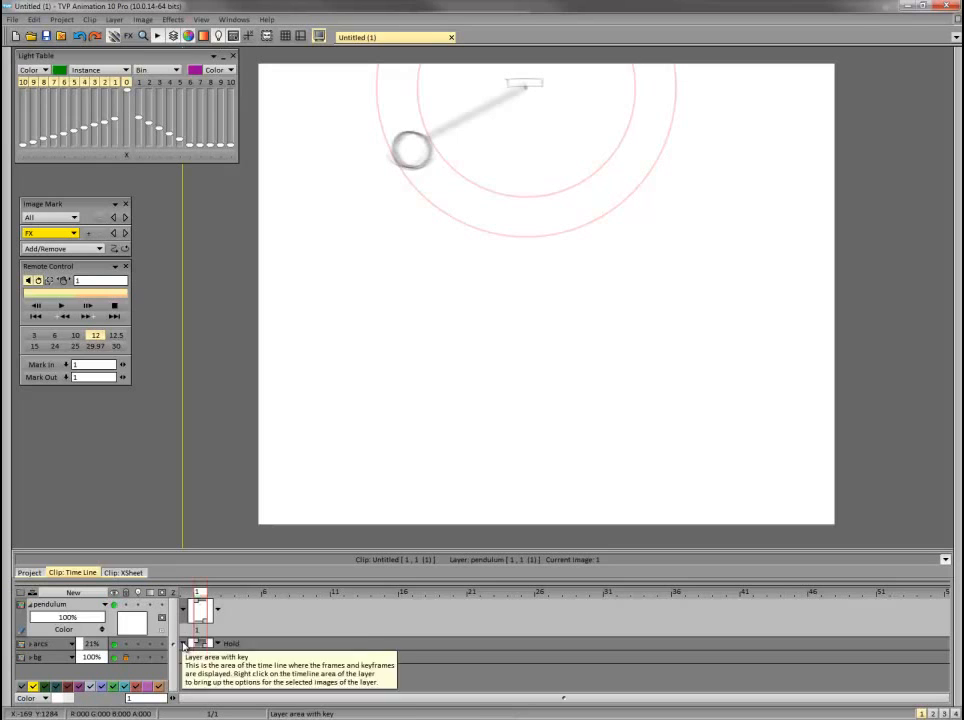
left_click(184, 657)
left_click(192, 670)
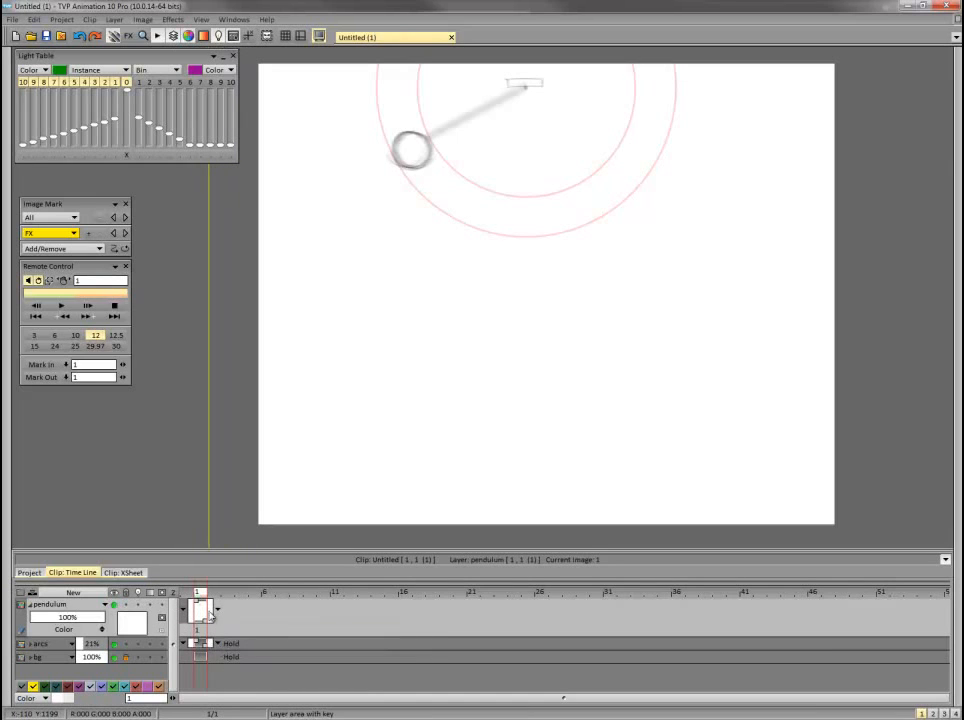
left_click(228, 645)
left_click(228, 646)
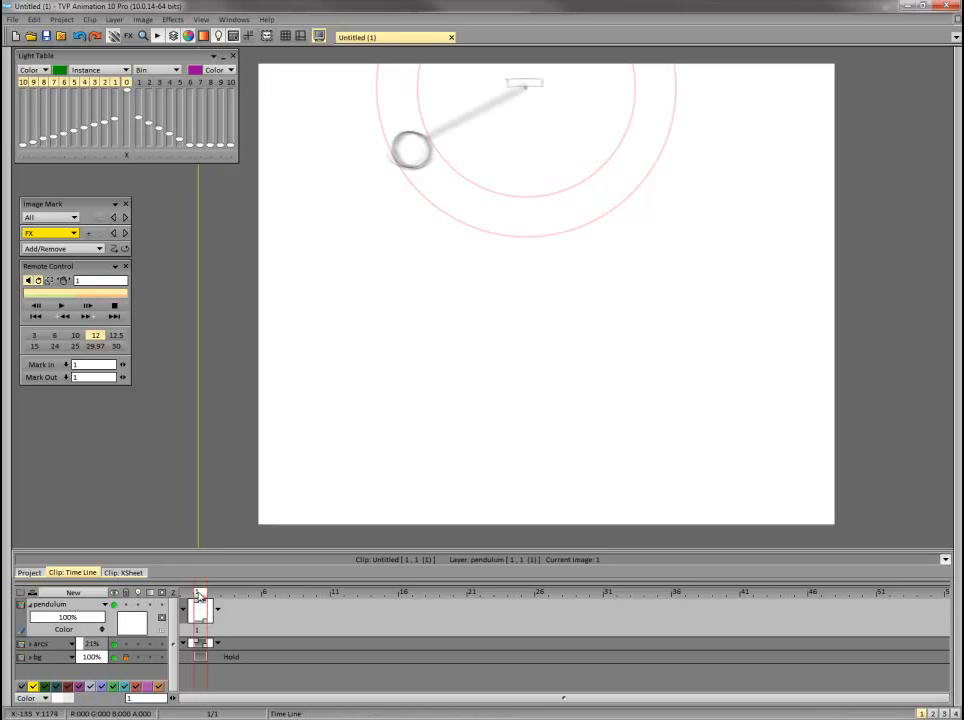
Set the arcs layer's post behaviour to Hold and go to frame 2.
mouse_move(201, 596)
left_mouse_down()
mouse_move(226, 600)
mouse_move(200, 601)
mouse_move(196, 670)
left_mouse_up()
left_click(217, 643)
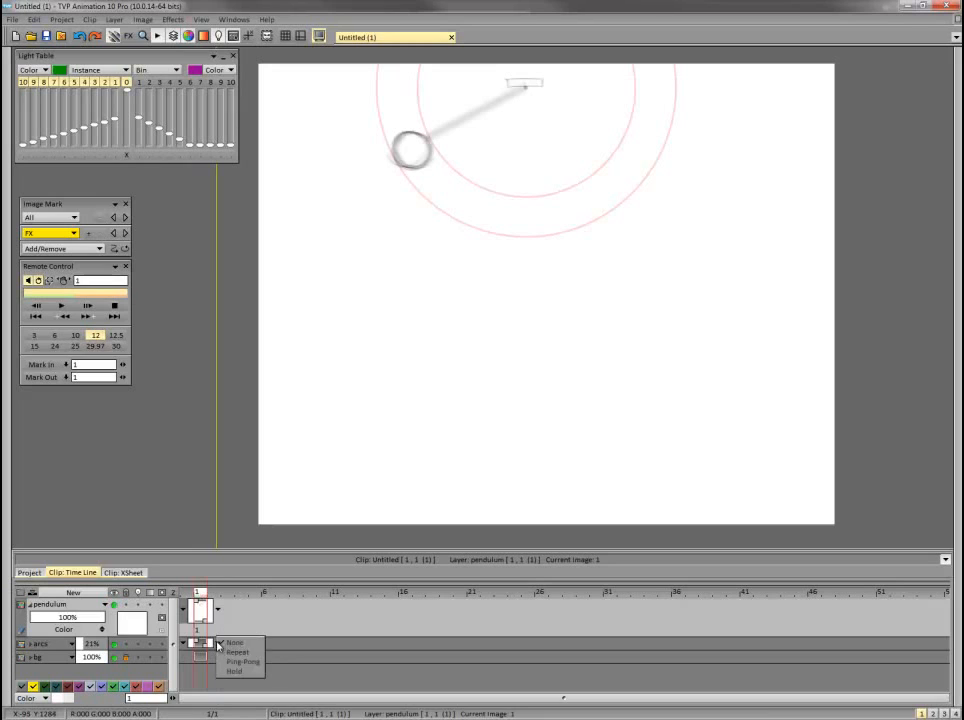
left_click(239, 673)
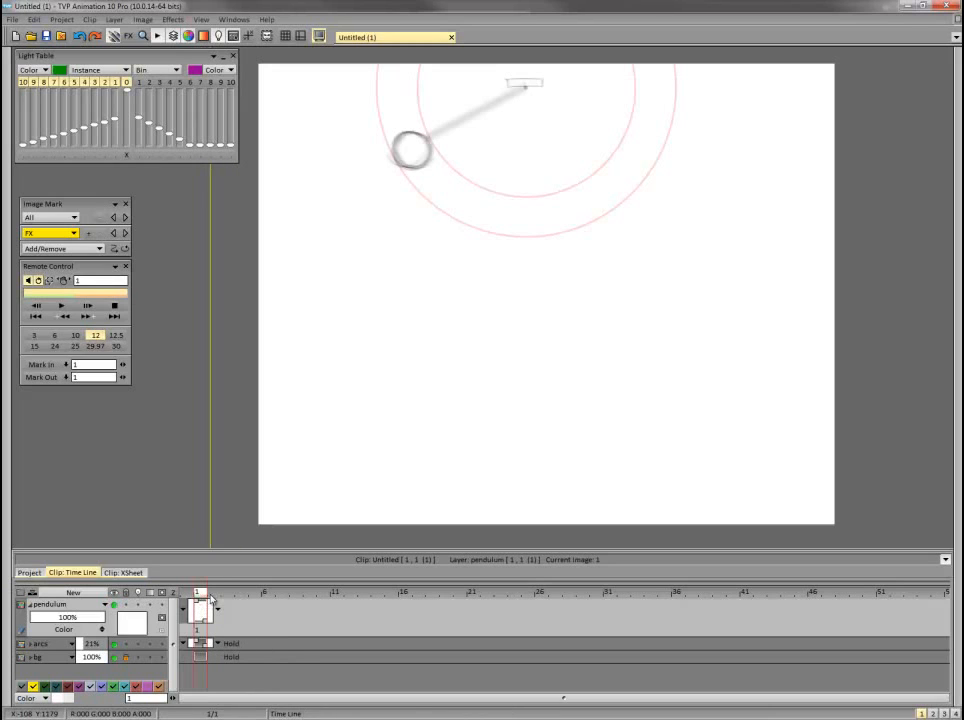
left_click(214, 597)
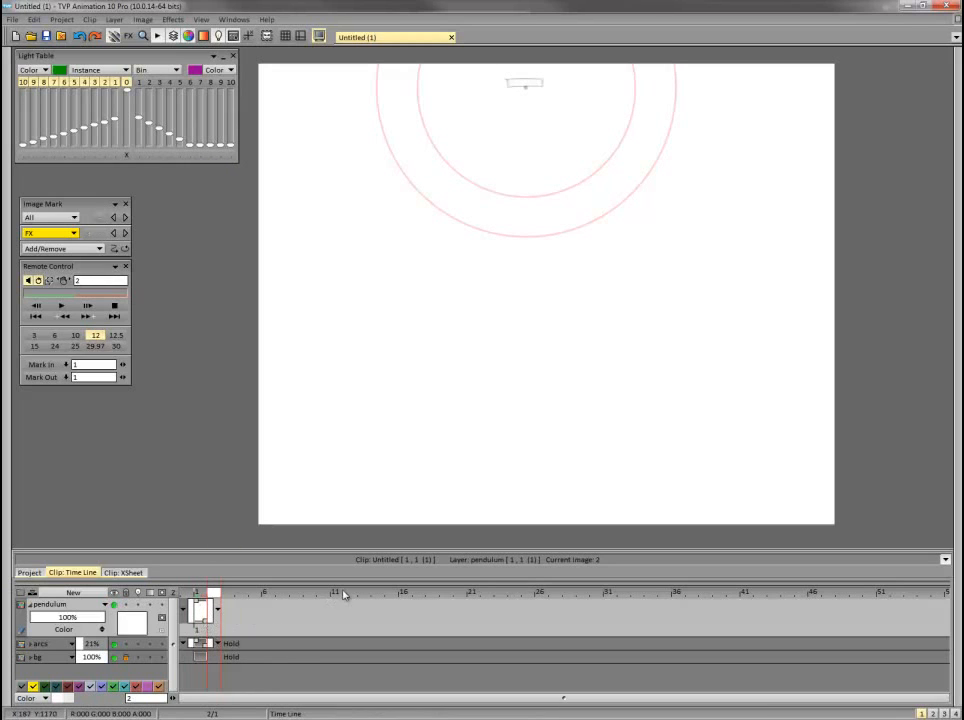
Flip between frames 1 and 2 to compare them, and look at the light table's mode options.
key("Left")
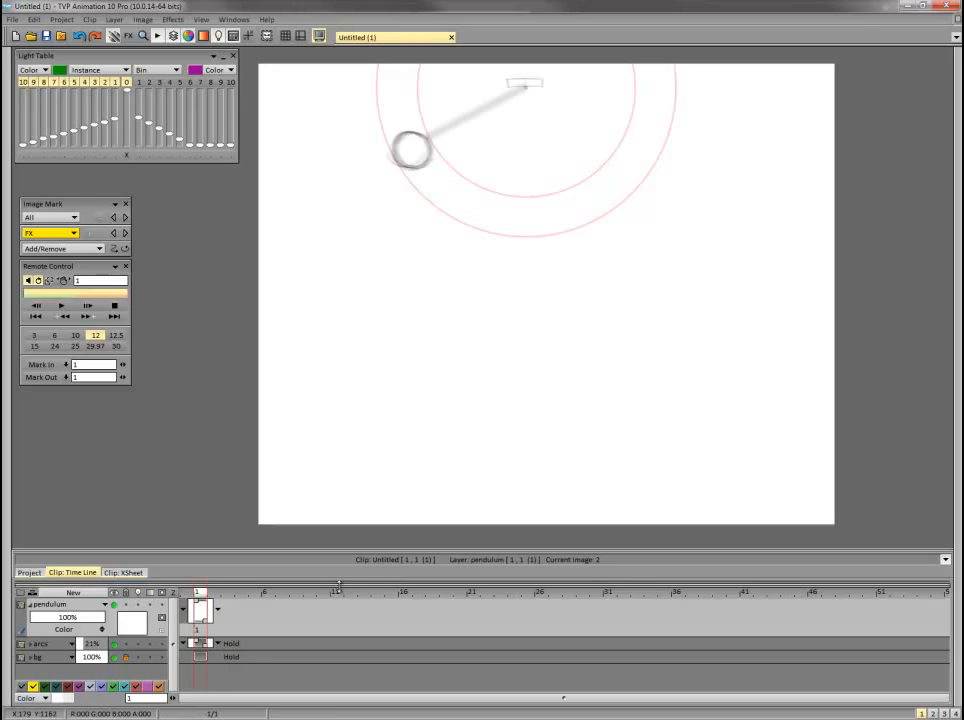
key("Right")
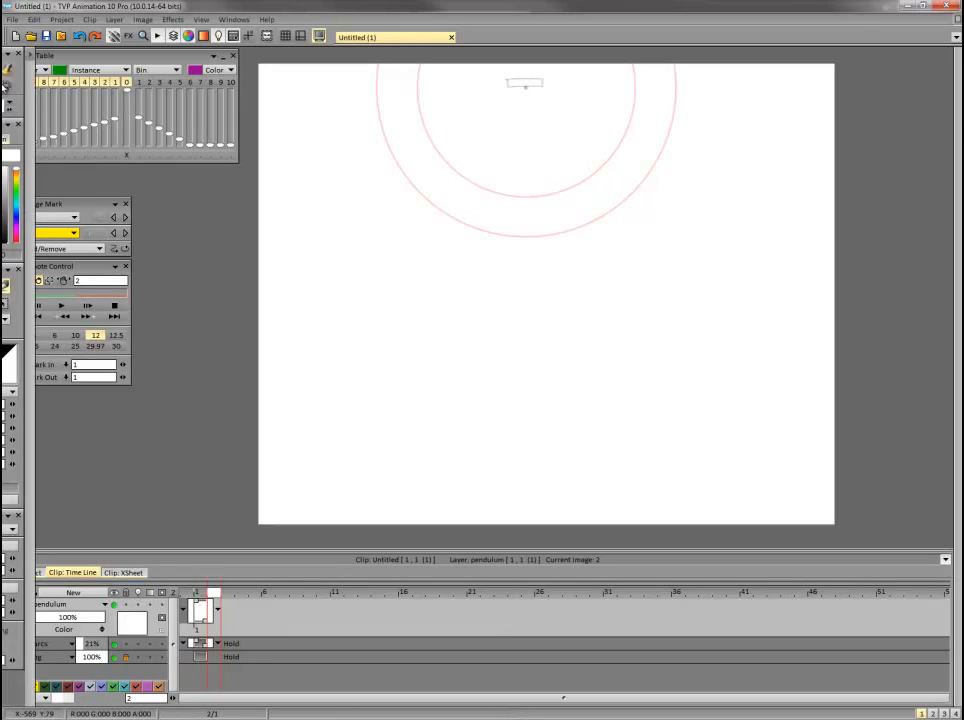
key("Left")
key("Right")
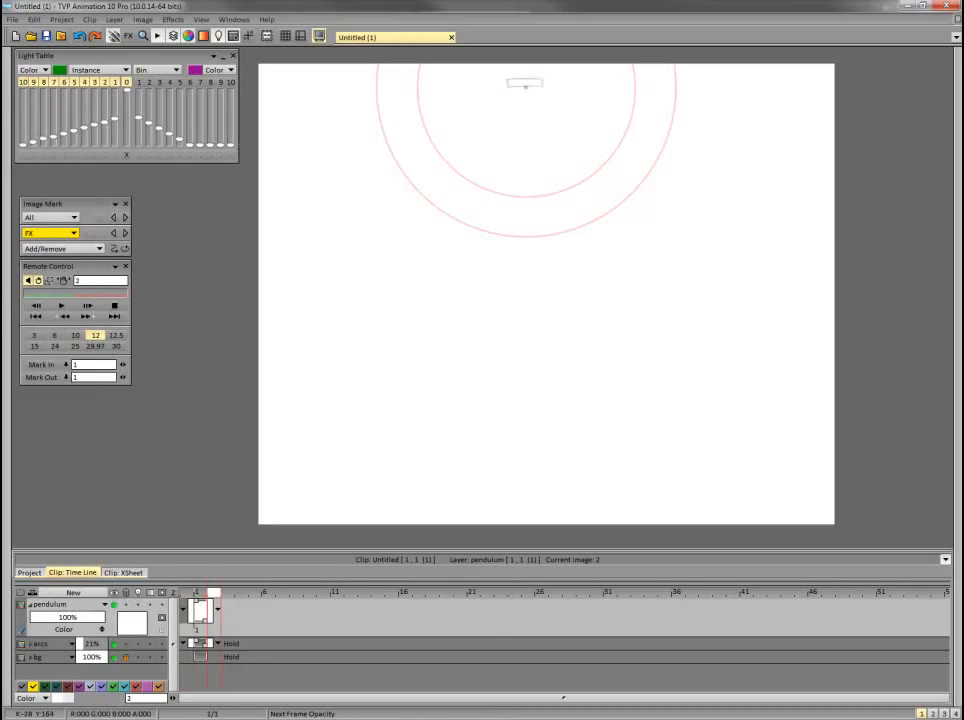
key("Left")
key("Right")
key("Left")
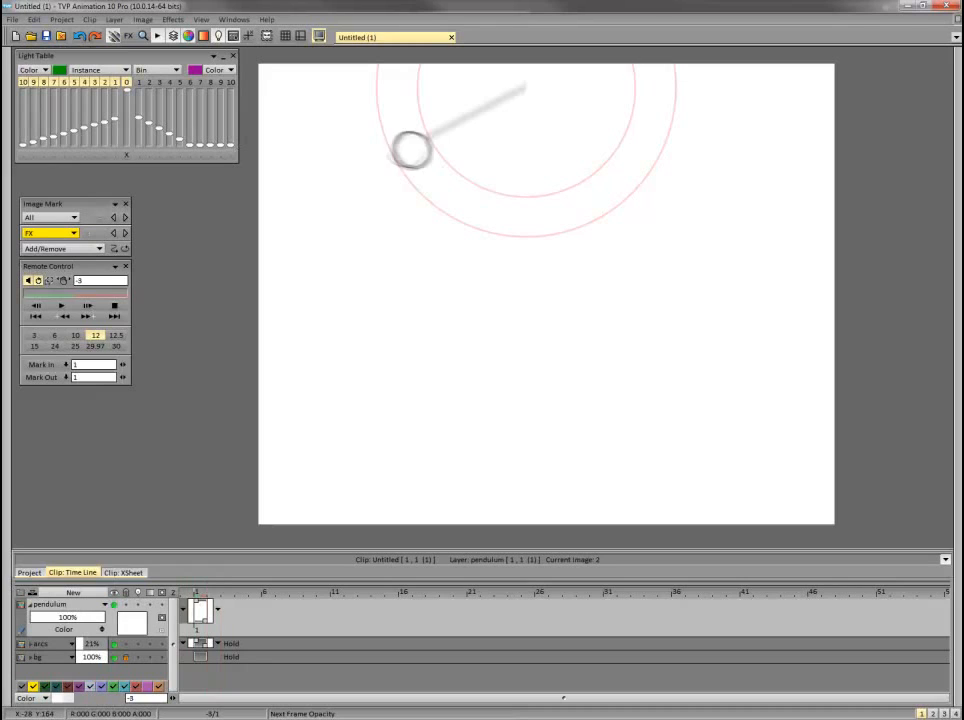
key("Right")
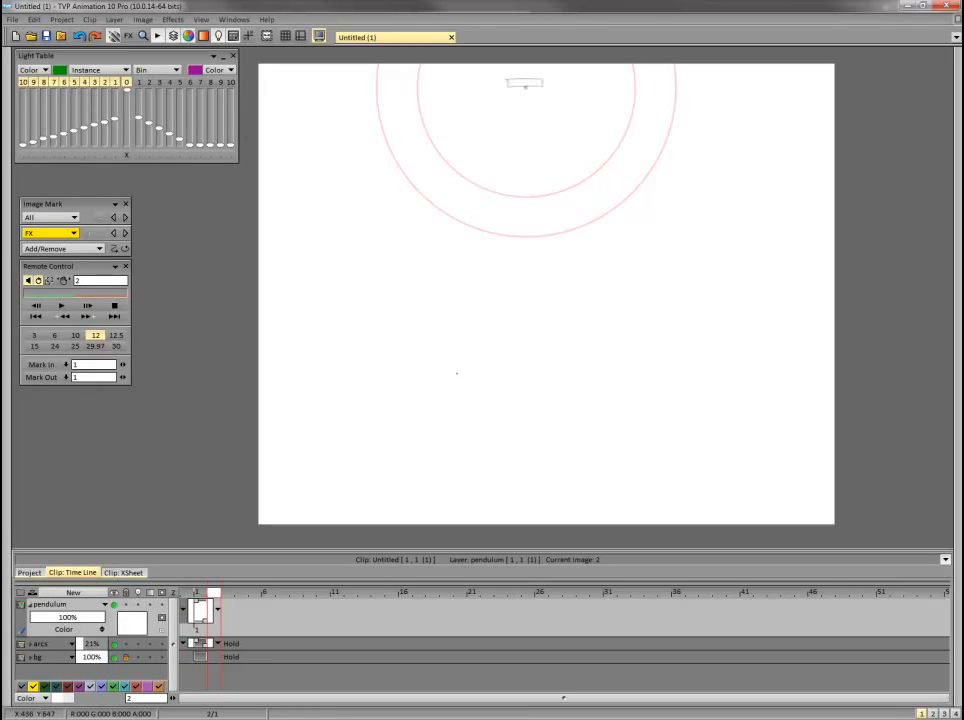
key("Left")
key("Left")
key("Left")
key("Left")
key("Left")
key("Left")
key("Left")
key("Left")
key("Left")
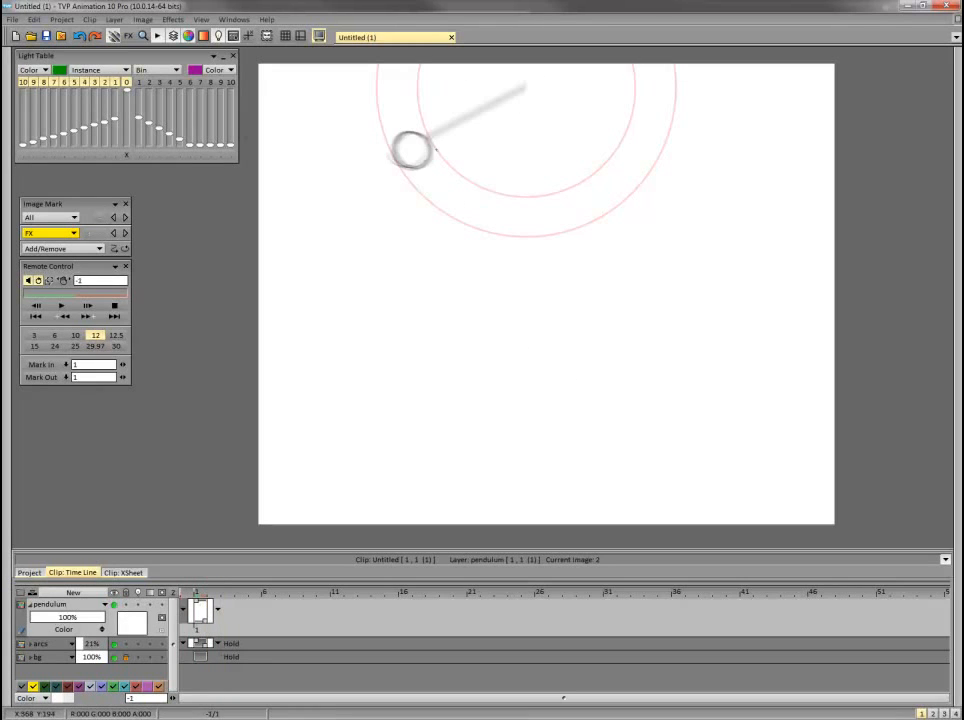
key("Right")
key("Right")
key("Right")
key("Left")
key("Left")
key("Left")
key("Left")
key("Left")
key("Left")
key("Right")
key("Right")
key("Right")
key("Right")
key("Right")
key("Right")
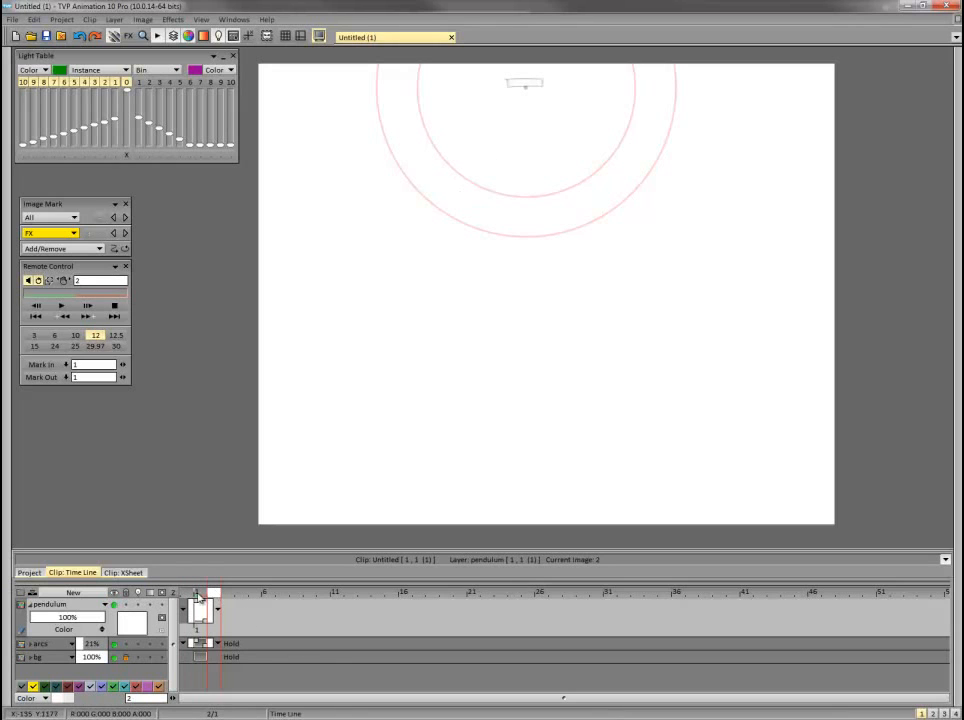
key("Left")
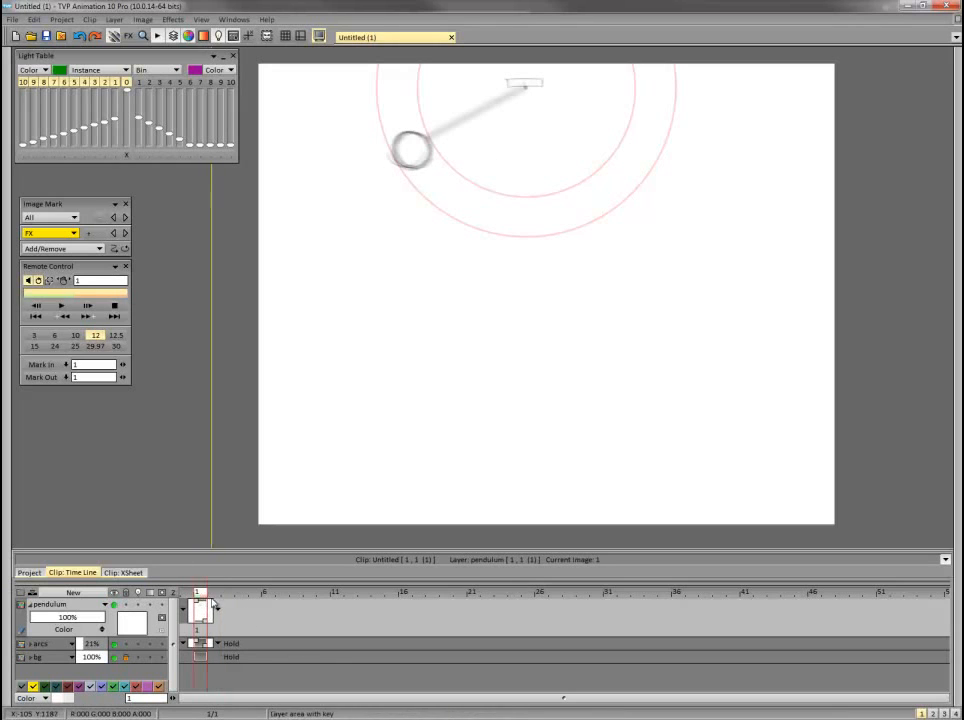
key("Right")
left_click(100, 69)
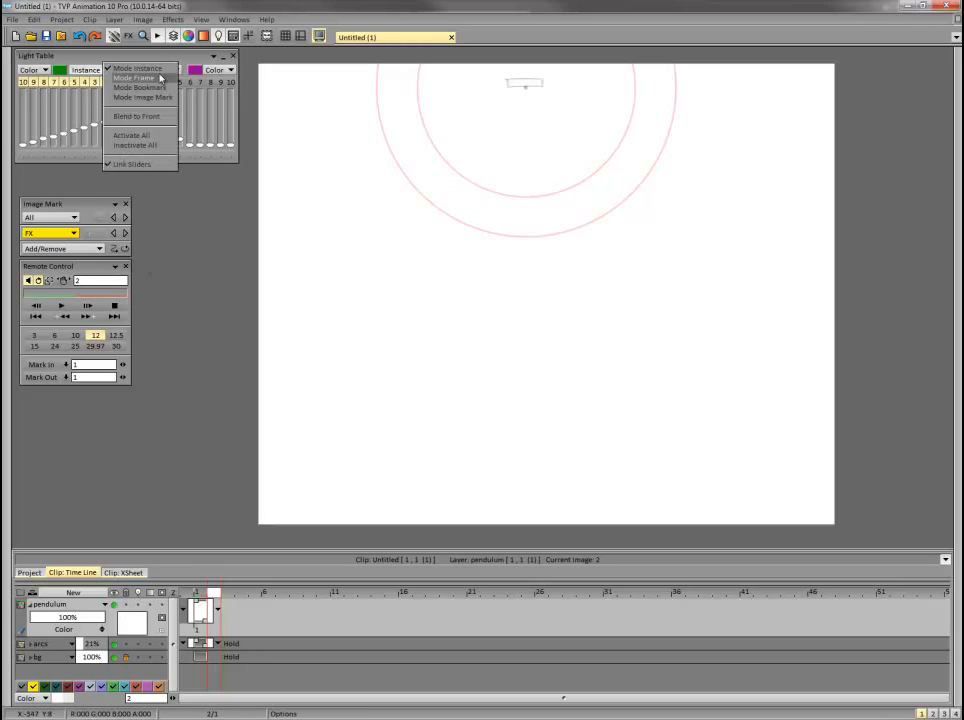
left_click(168, 61)
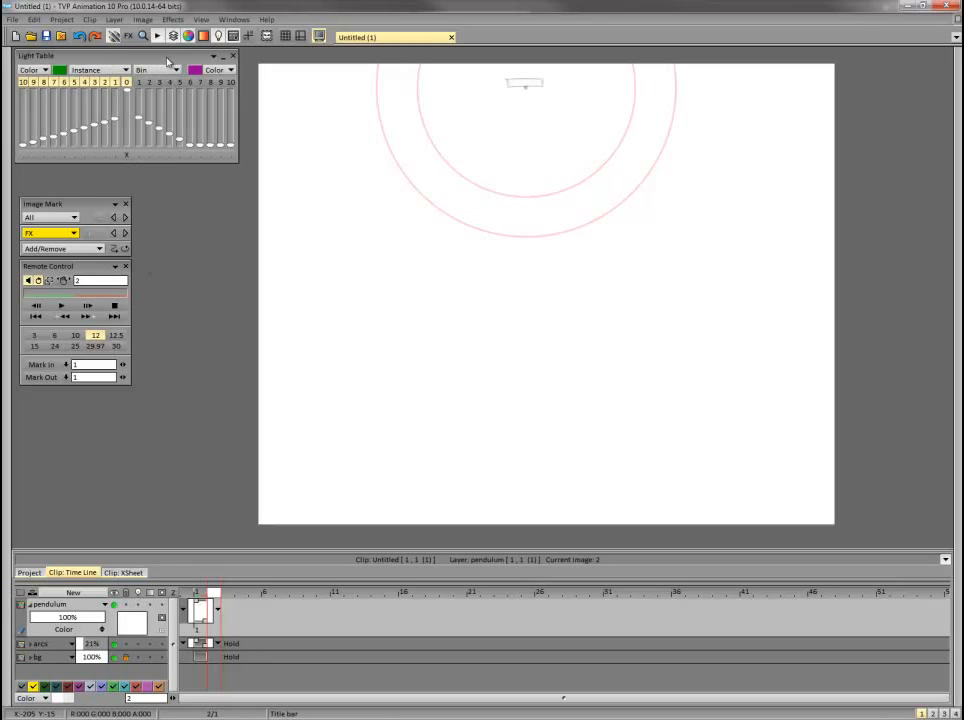
left_click(230, 380)
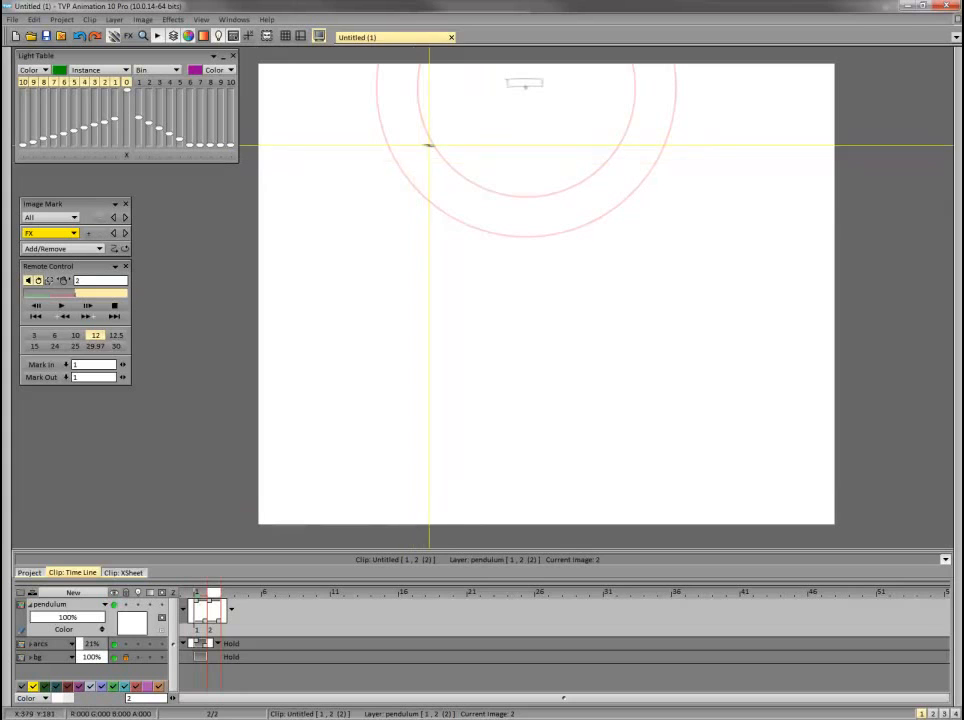
key("Left")
key("Right")
left_click_drag(417, 212, 417, 131)
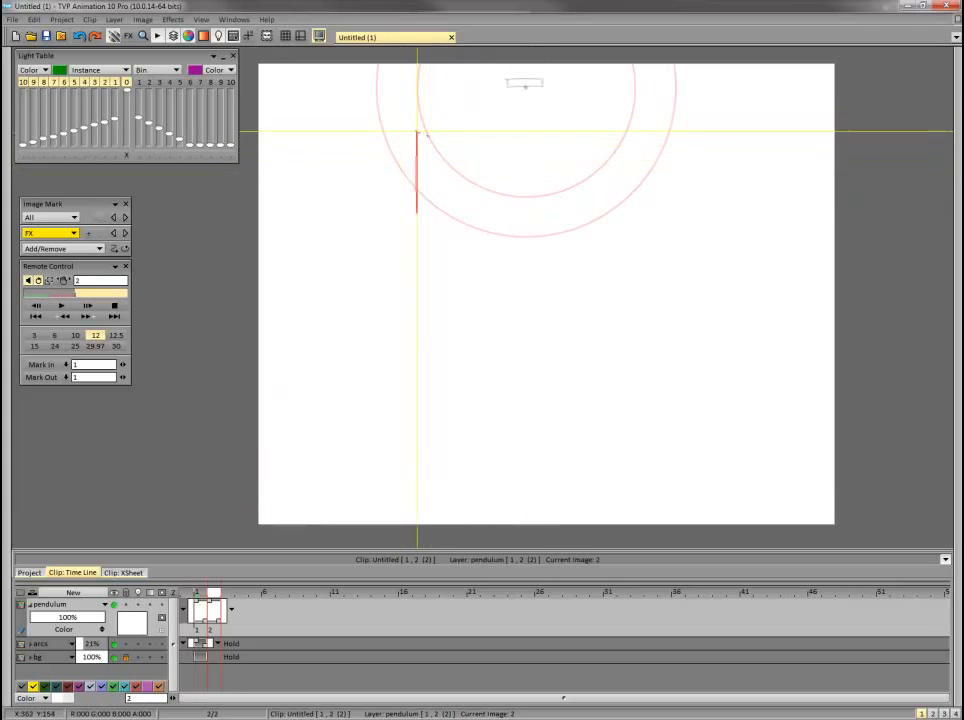
key("ctrl+z")
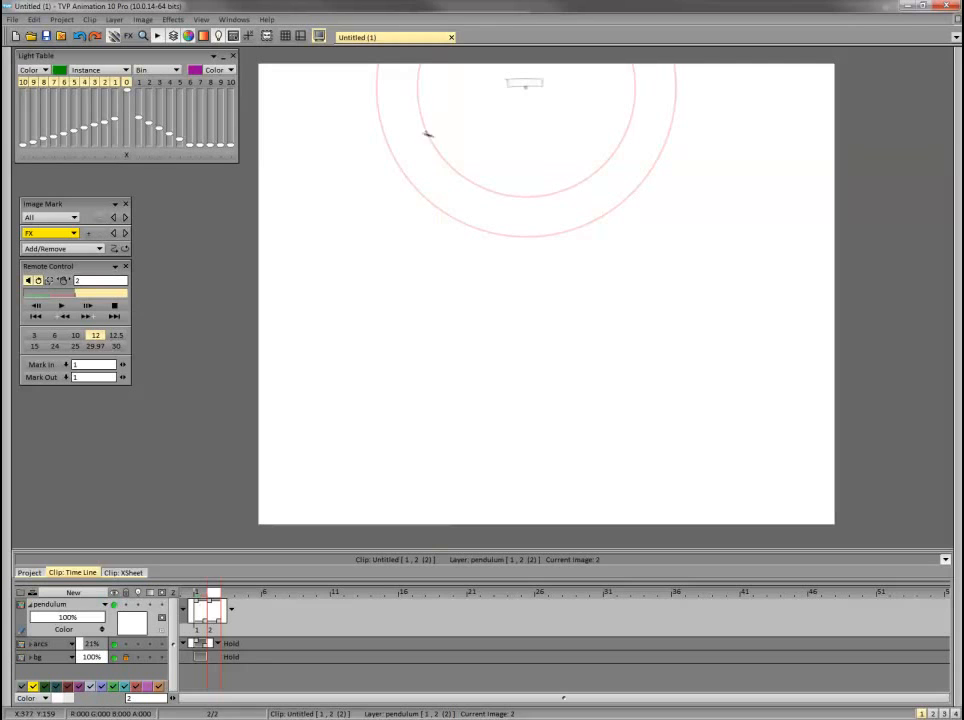
key("Left")
key("Right")
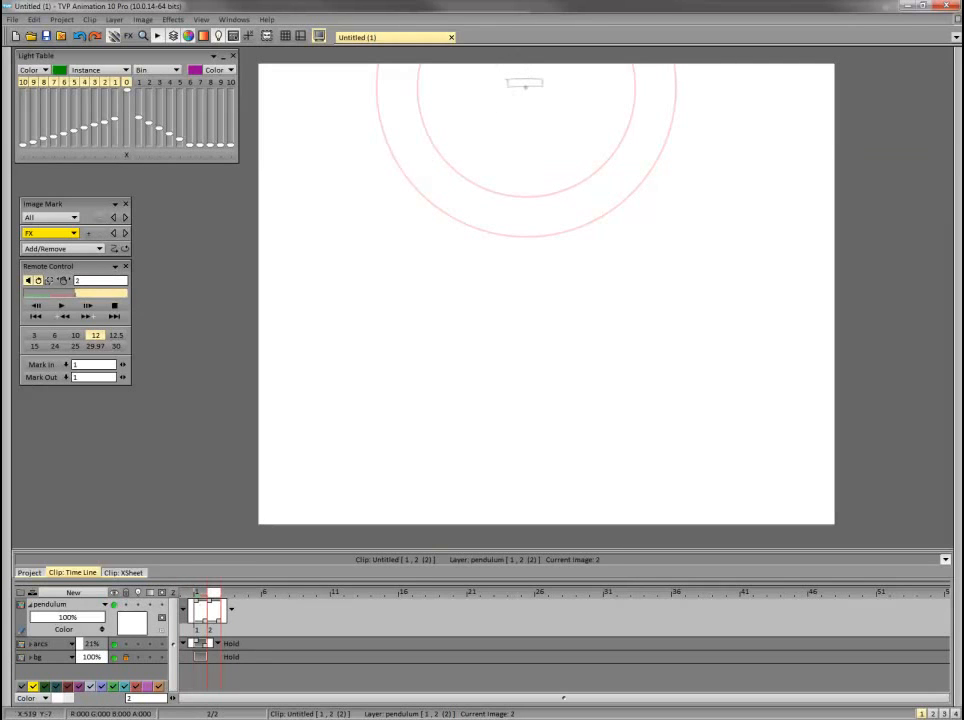
mouse_move(435, 158)
left_mouse_down()
mouse_move(432, 131)
mouse_move(416, 157)
mouse_move(436, 158)
left_mouse_up()
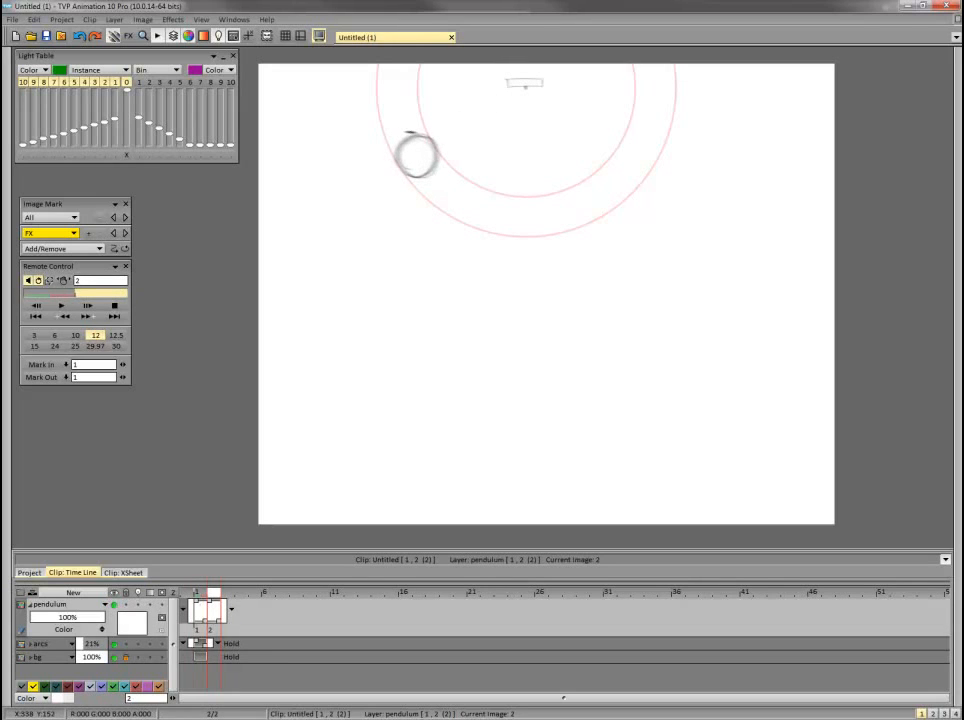
key("Delete")
Sketch the pendulum bob on frame 2 as a circle between the guide arcs, slightly further along than on frame 1.
key("Left")
key("Right")
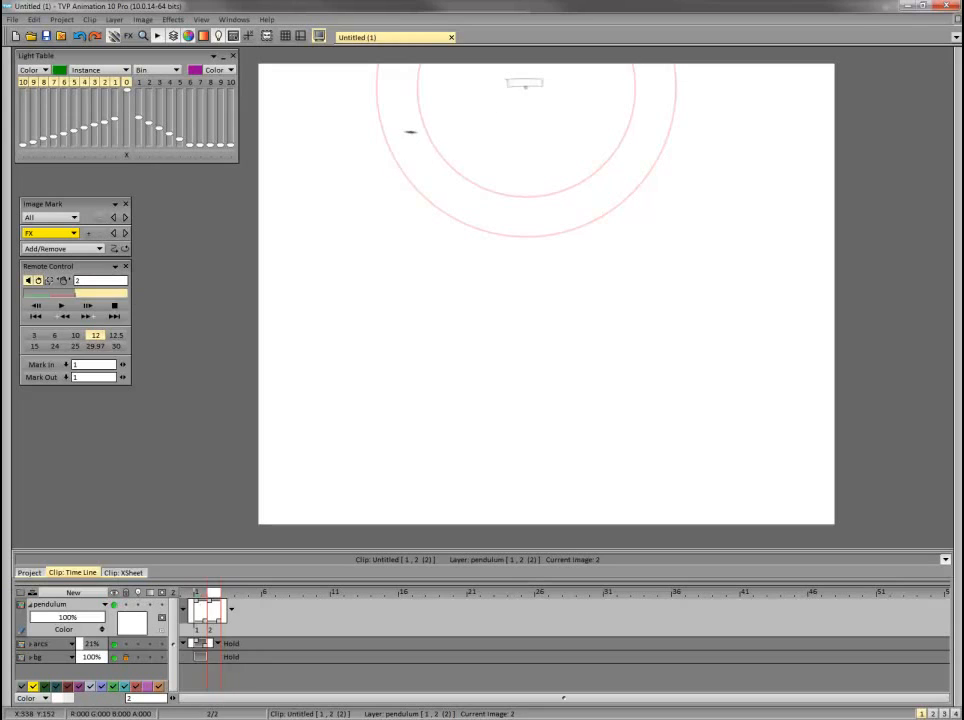
mouse_move(396, 142)
left_mouse_down()
mouse_move(426, 158)
mouse_move(411, 172)
left_mouse_up()
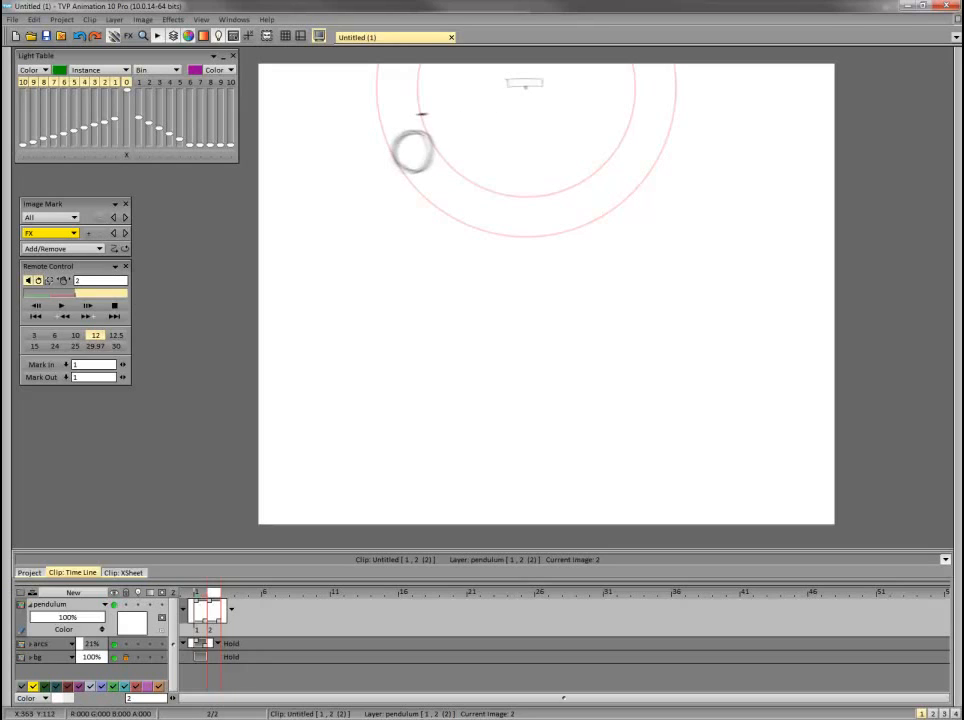
left_click_drag(399, 164, 395, 158)
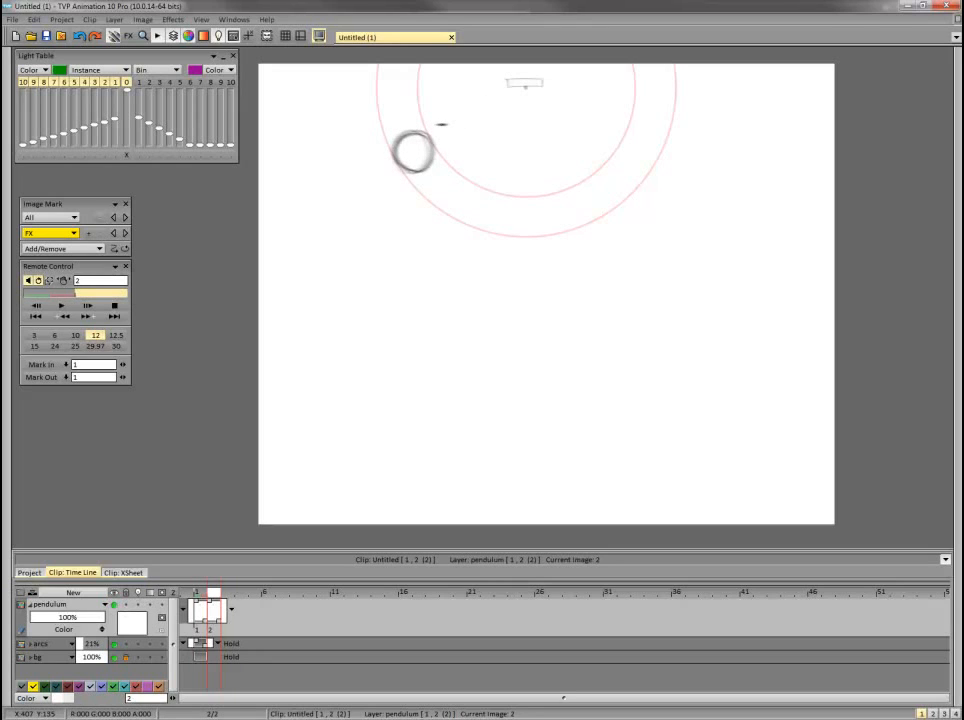
Flip through frames 1 to 3 to judge how far the bob moves before the next drawing.
key("Left")
key("Right")
key("Right")
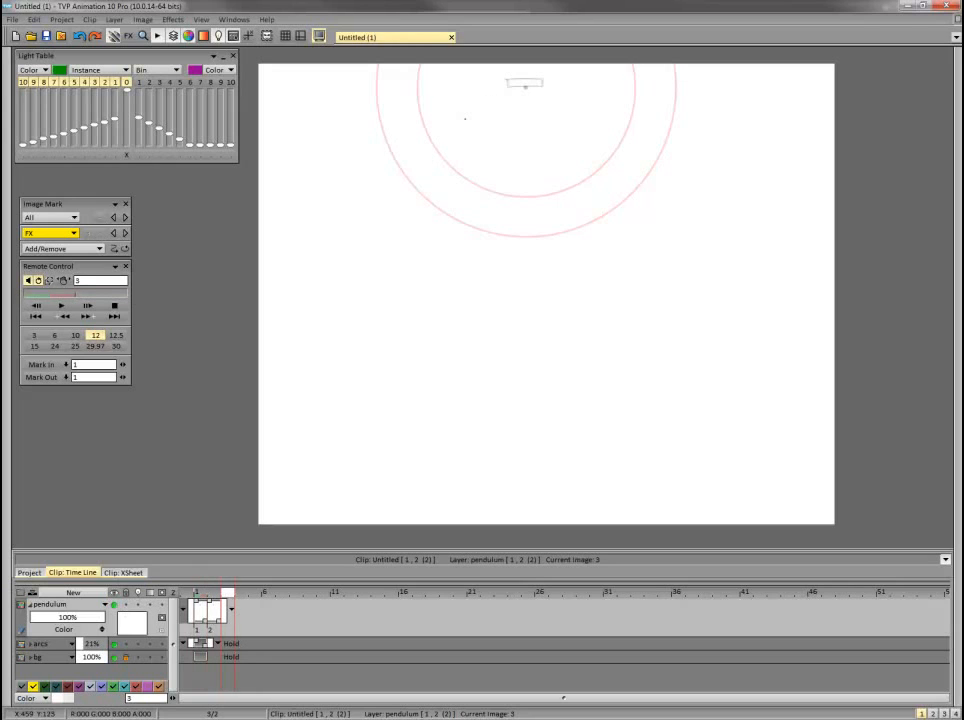
key("Left")
key("Left")
key("Left")
key("Left")
key("Left")
key("Right")
key("Right")
key("Right")
key("Right")
key("Right")
key("Left")
key("Left")
key("Left")
key("Left")
key("Left")
key("Left")
key("Right")
key("Right")
key("Right")
key("Right")
key("Right")
key("Right")
Add a pendulum drawing on frame 3 and sketch the bob between the guide arcs, further down the swing than on frame 2.
left_click(441, 358)
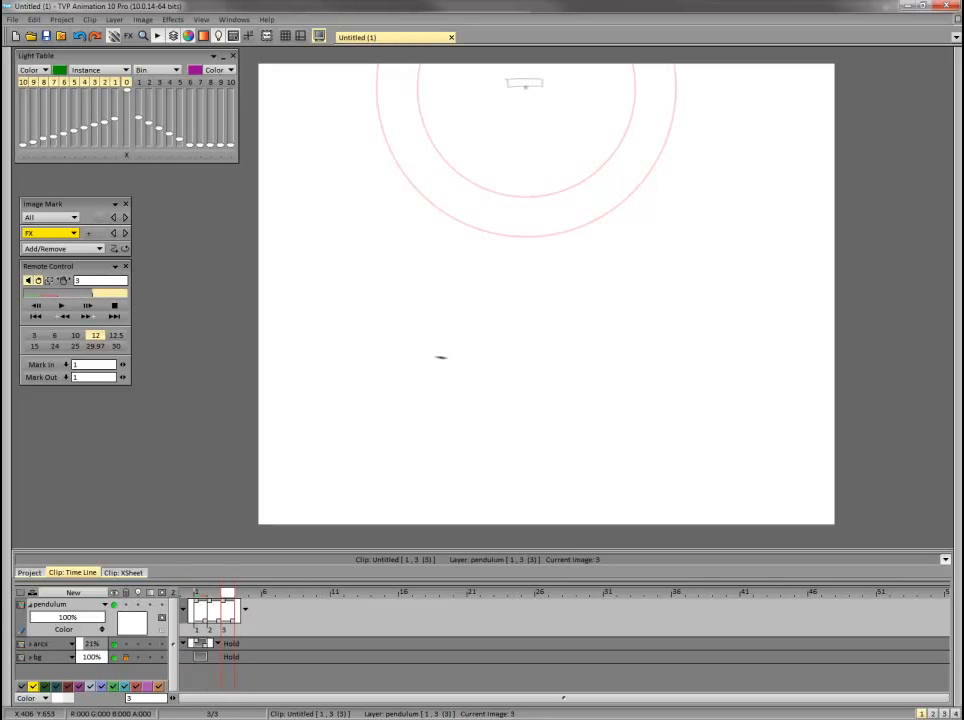
key("Left")
key("Left")
key("Left")
key("Left")
key("Left")
key("Left")
key("Left")
key("Right")
key("Right")
key("Right")
key("Right")
key("Right")
key("Right")
key("Right")
key("Left")
key("Left")
key("Left")
key("Left")
key("Left")
key("Left")
key("Left")
key("Right")
key("Right")
key("Right")
key("Right")
key("Right")
key("Right")
key("Right")
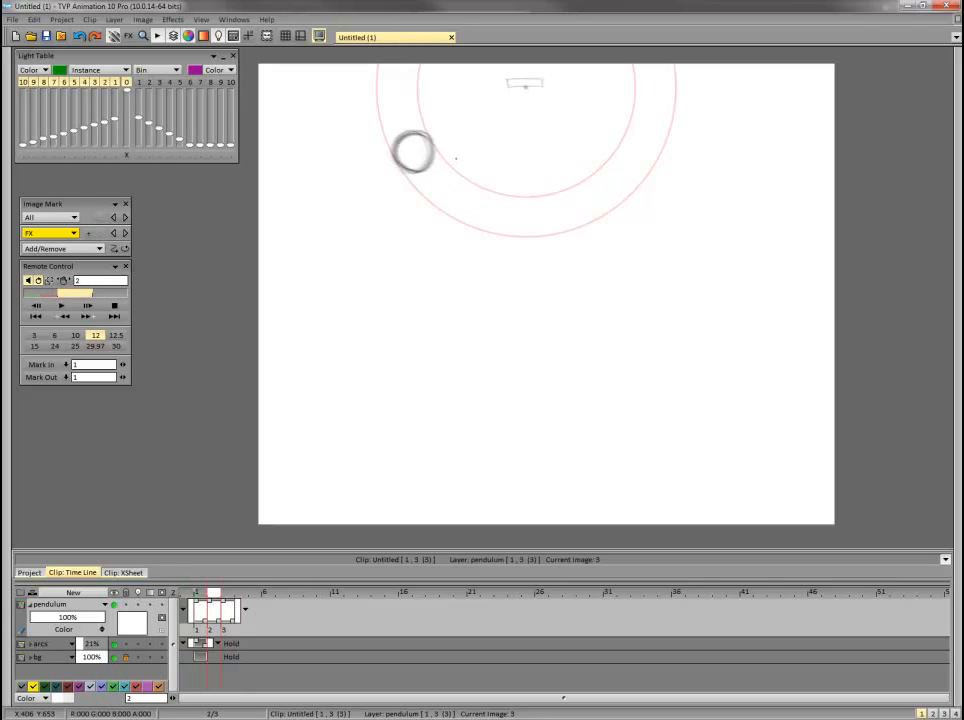
mouse_move(445, 163)
left_mouse_down()
mouse_move(421, 184)
mouse_move(444, 175)
mouse_move(405, 174)
mouse_move(444, 178)
mouse_move(421, 185)
mouse_move(429, 125)
mouse_move(418, 188)
left_mouse_up()
Flip repeatedly through the first three drawings to check the bob's spacing along the arcs.
key("Left")
key("Left")
key("Left")
key("Left")
key("Left")
key("Left")
key("Left")
key("Left")
key("Right")
key("Right")
key("Right")
key("Right")
key("Right")
key("Right")
key("Right")
key("Right")
key("Left")
key("Left")
key("Left")
key("Left")
key("Left")
key("Left")
key("Left")
key("Right")
key("Right")
key("Right")
key("Right")
key("Right")
key("Right")
key("Right")
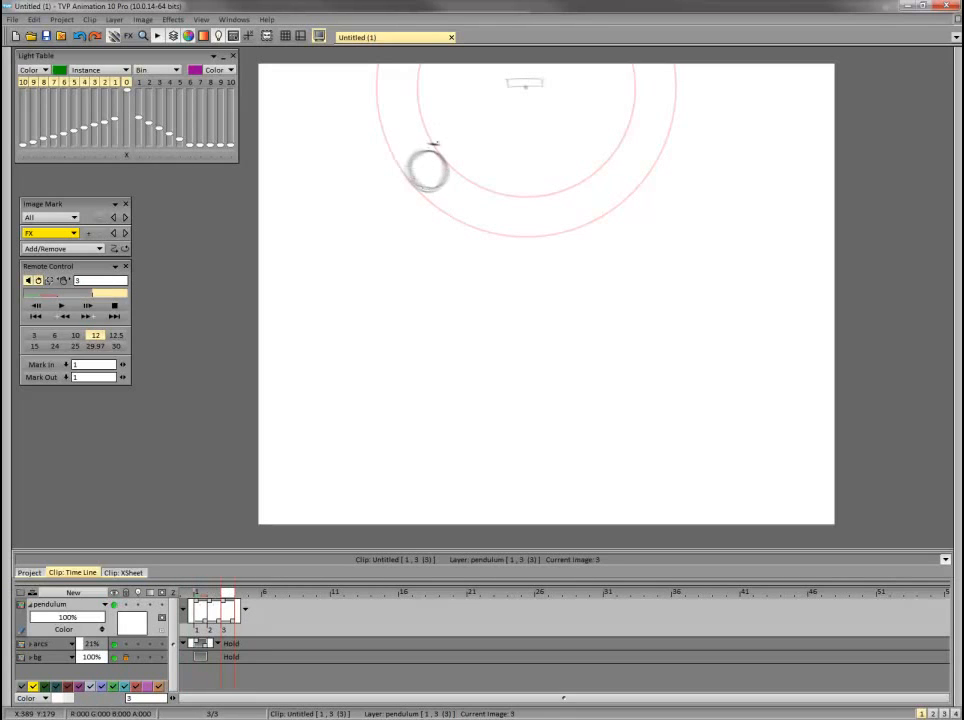
key("Left")
key("Left")
key("Right")
key("Right")
key("Left")
key("Left")
key("Right")
key("Right")
key("Right")
Sketch the bob on frame 4 between the guide arcs, a little further down the swing than on frame 3.
key("Right")
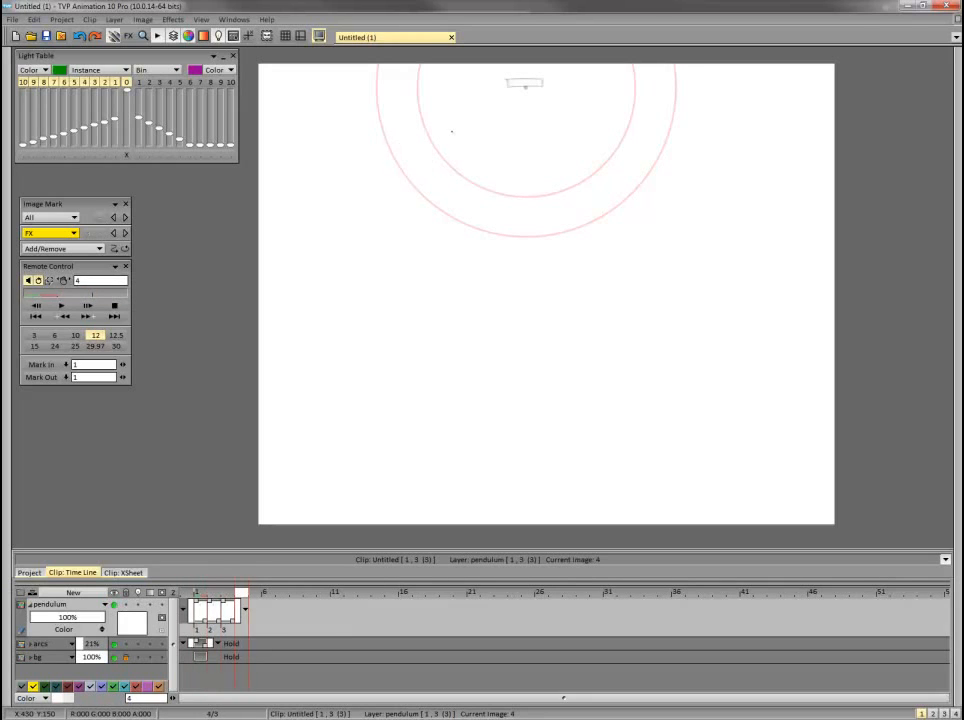
key("Left")
key("Left")
key("Left")
key("Right")
key("Right")
key("Right")
key("Left")
key("Left")
key("Left")
key("Right")
key("Right")
key("Right")
left_click_drag(173, 593, 189, 594)
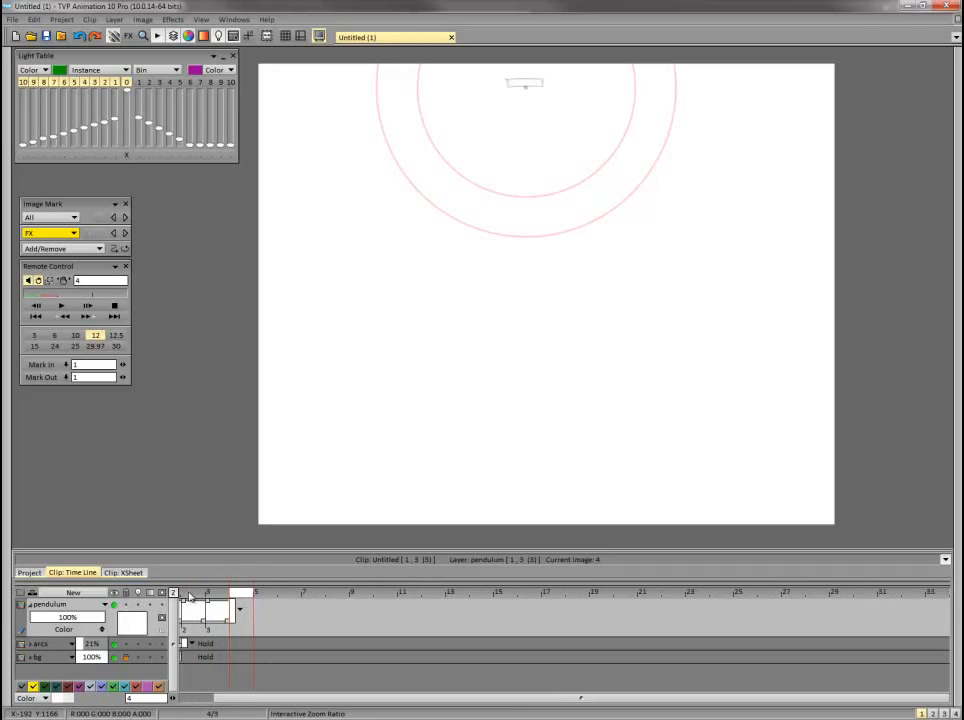
left_click_drag(256, 698, 177, 700)
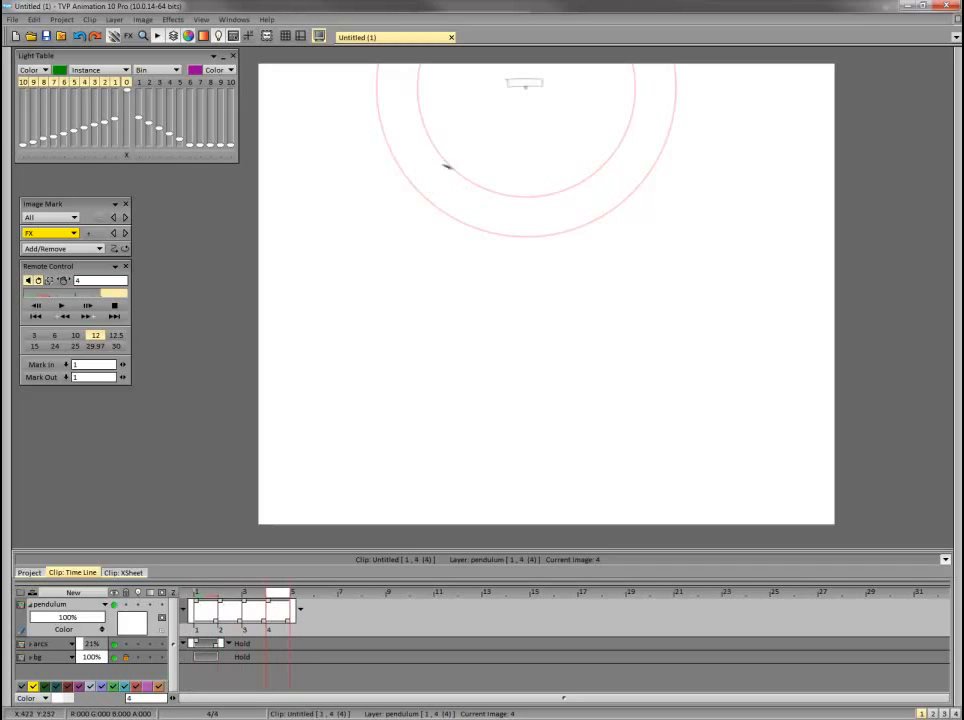
mouse_move(445, 166)
left_mouse_down()
mouse_move(438, 198)
mouse_move(453, 195)
mouse_move(427, 168)
left_mouse_up()
Flip through frames 1 to 5 to check the bob's motion up to the fourth drawing.
key("Right")
key("Right")
key("Right")
key("Right")
key("Right")
key("Right")
key("Right")
key("Right")
key("Right")
key("Right")
key("Right")
key("Right")
key("Right")
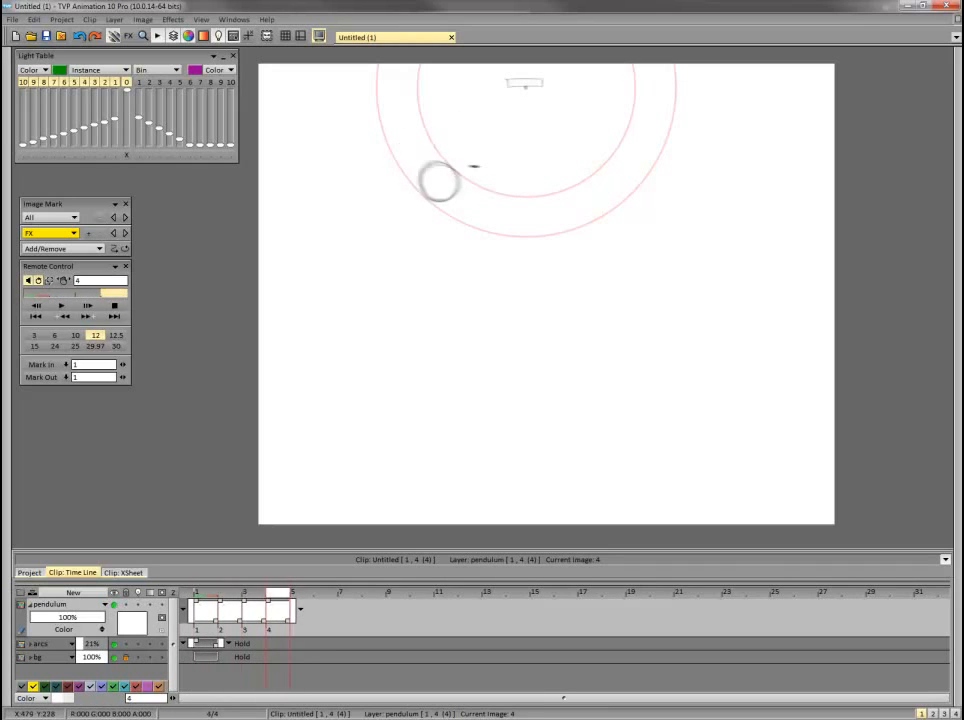
key("Right")
key("Right")
key("Right")
key("Right")
key("Right")
key("Right")
key("Right")
key("Right")
key("Right")
key("Right")
key("Right")
key("Left")
key("Right")
key("Right")
key("Right")
key("Right")
key("Right")
key("Right")
key("Right")
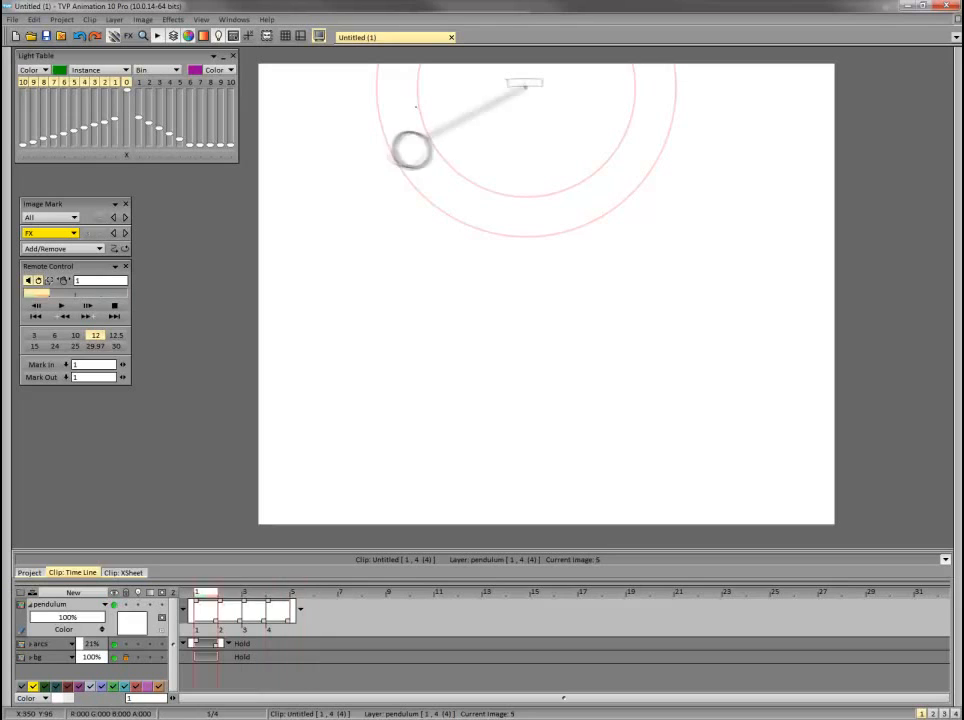
key("Left")
Sketch the bob on frame 5 between the guide arcs, continuing its downward swing from frame 4.
key("Right")
key("Right")
key("Right")
key("Right")
key("Right")
key("Right")
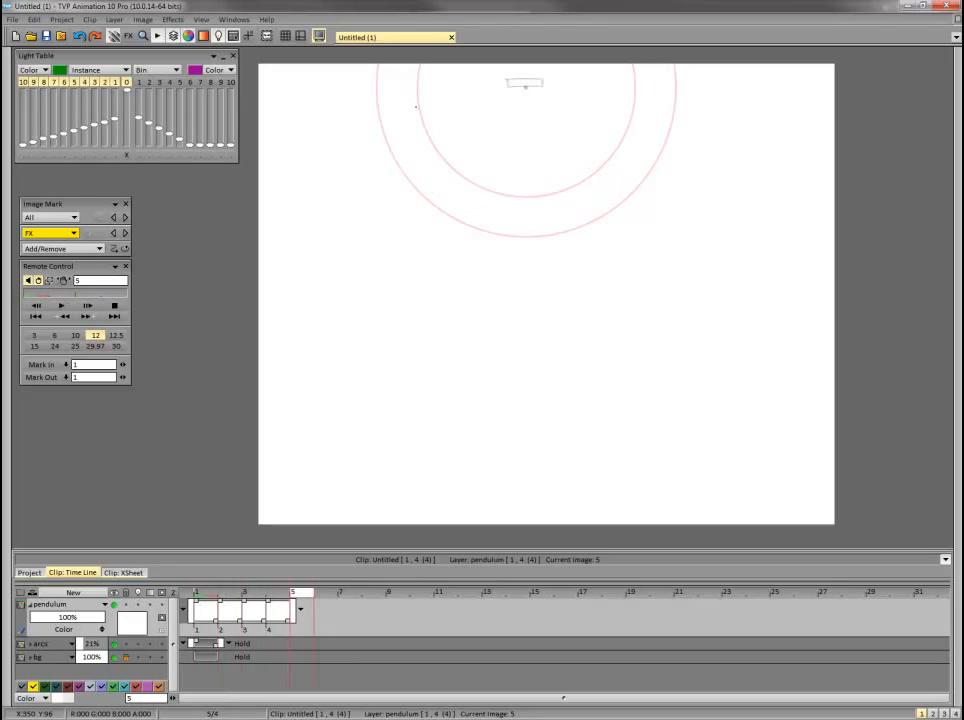
key("Left")
key("Right")
key("Left")
key("Left")
key("Left")
Flip through the five pendulum drawings to check the accelerating spacing, ending on frame 6.
key("Right")
key("Right")
key("Right")
key("Left")
key("Right")
mouse_move(451, 207)
left_mouse_down()
mouse_move(494, 190)
mouse_move(464, 167)
mouse_move(446, 193)
left_mouse_up()
key("Left")
key("Left")
key("Left")
key("Left")
key("Right")
key("Right")
key("Right")
key("Right")
key("Left")
key("Left")
key("Right")
key("Right")
key("Left")
key("Left")
key("Left")
key("Left")
key("Right")
key("Right")
key("Right")
key("Right")
key("Left")
key("Left")
key("Left")
key("Left")
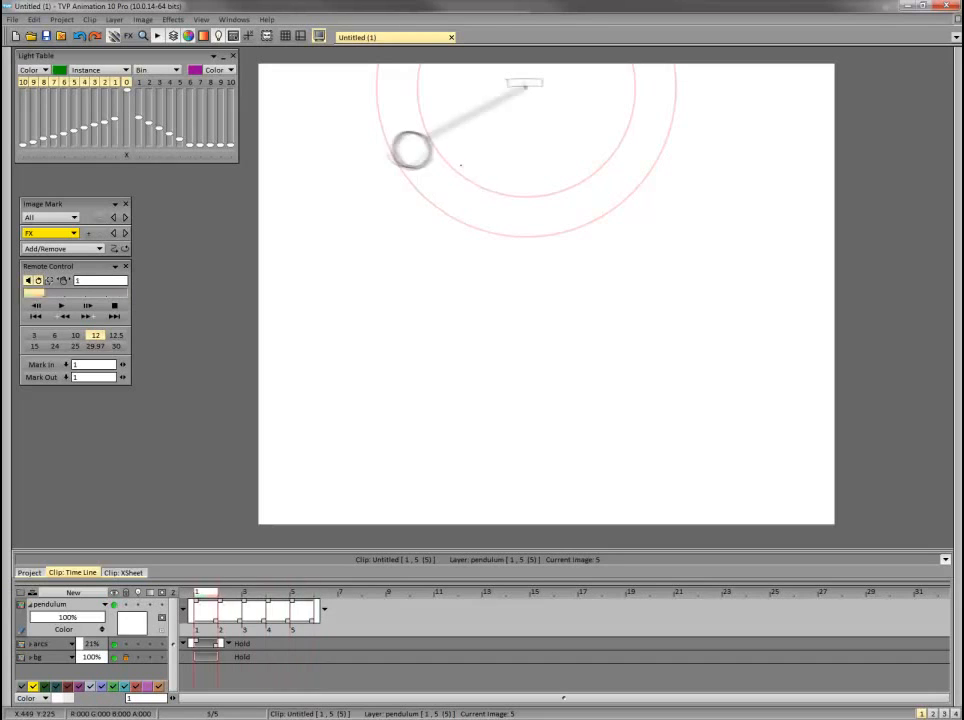
key("Right")
key("Right")
key("Right")
key("Right")
key("Right")
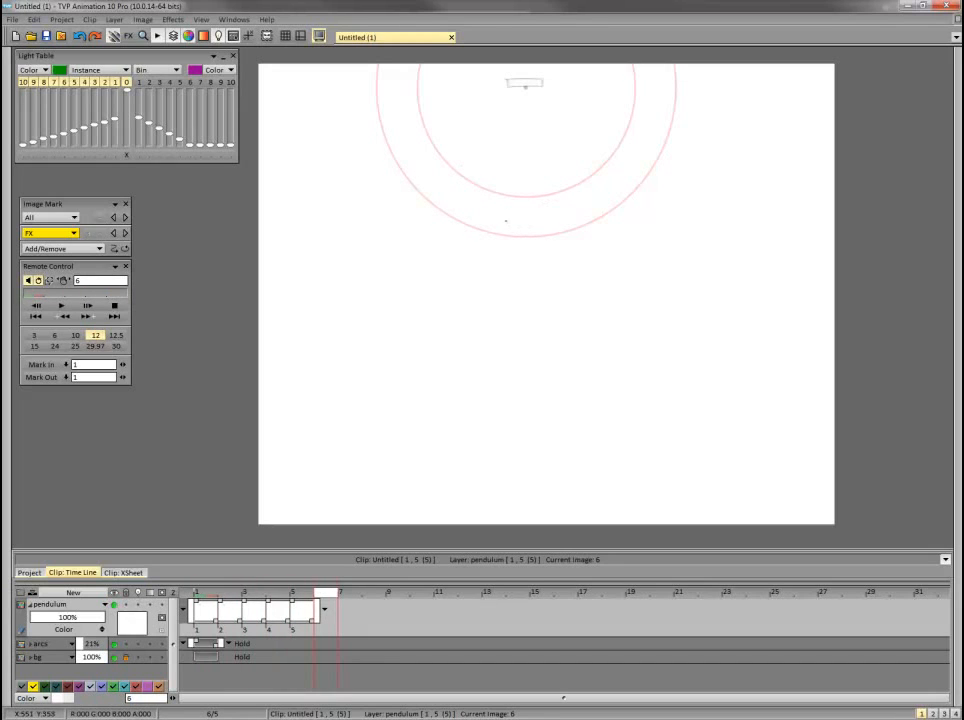
Sketch the bob on frame 6 between the guide arcs at the lowest point of the swing, and play back the motion.
mouse_move(506, 221)
left_mouse_down()
mouse_move(516, 199)
mouse_move(541, 212)
left_mouse_up()
key("Return")
key("Return")
key("Return")
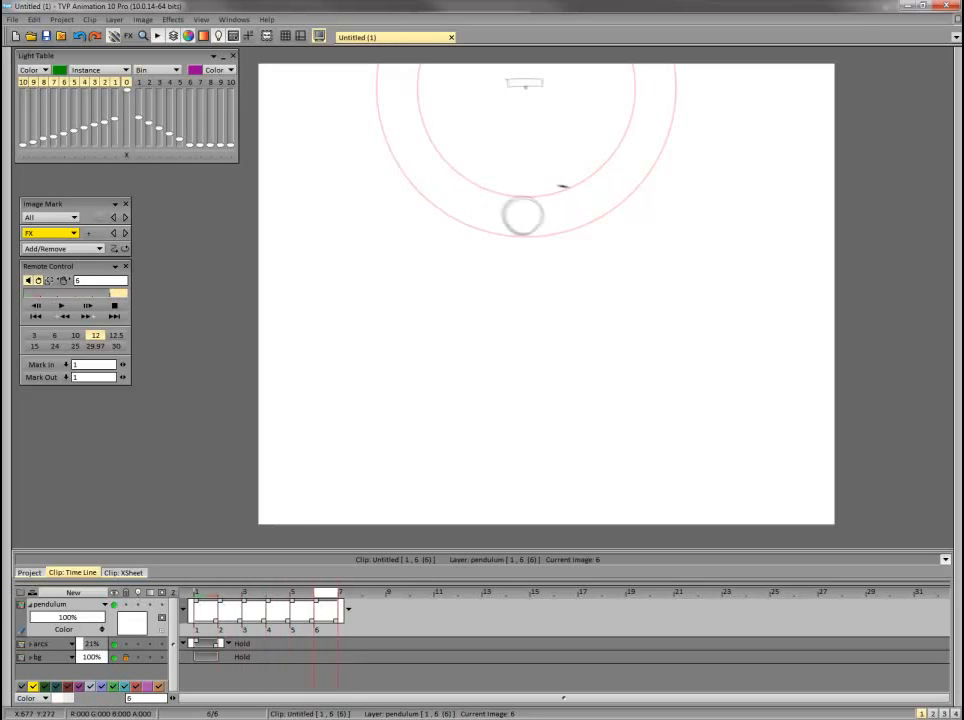
key("Return")
key("Return")
Sketch the bob on frame 7 between the guide arcs, just past the lowest point on the rising right side.
key("Return")
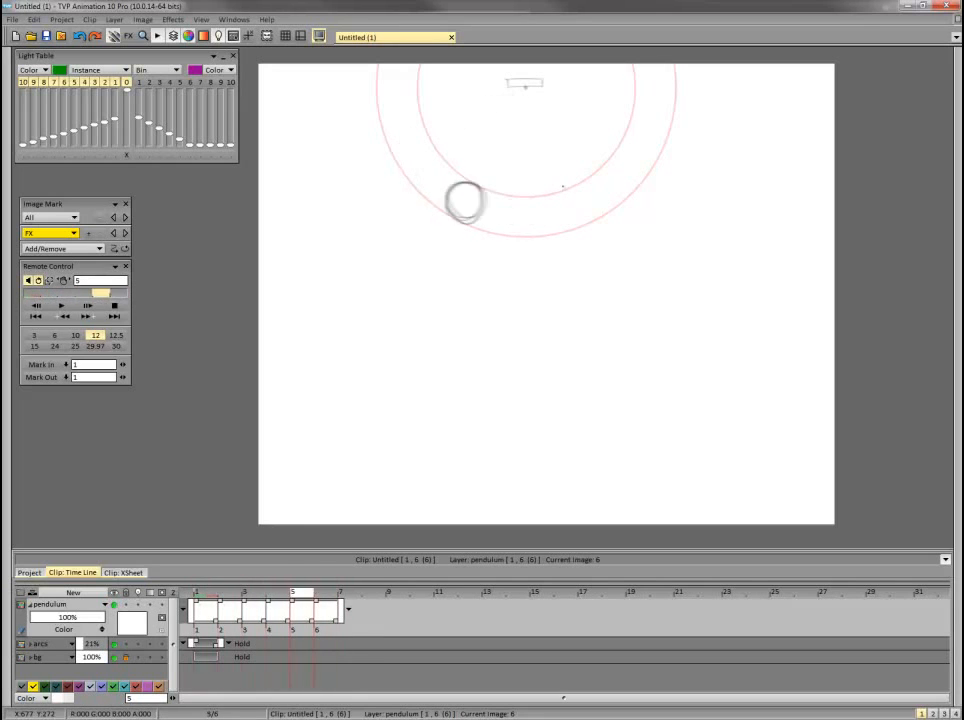
key("Right")
key("Return")
key("Return")
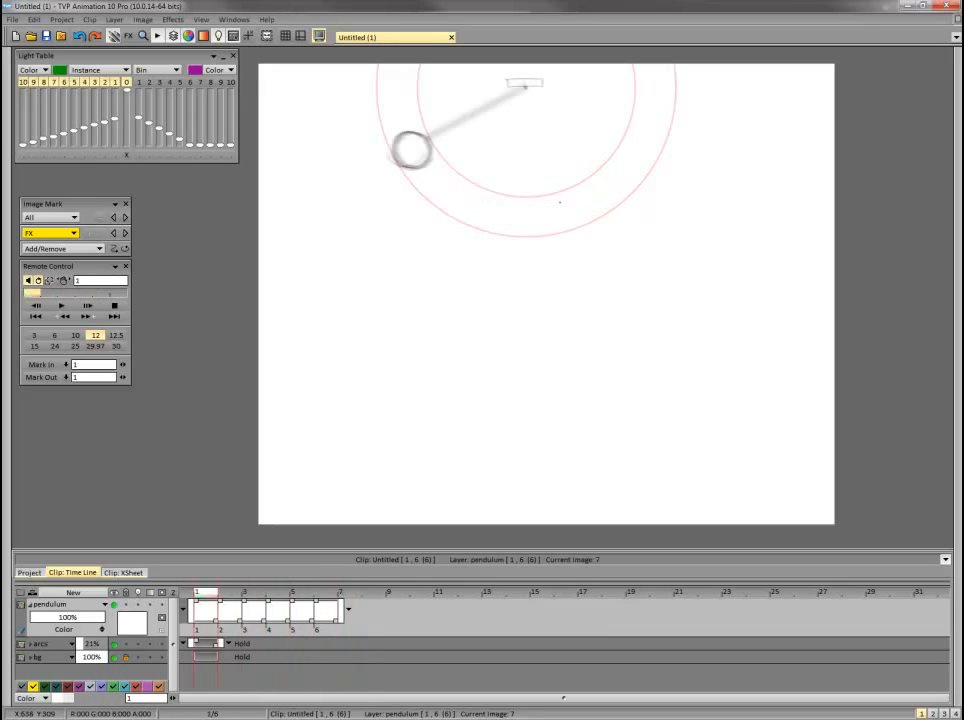
mouse_move(563, 190)
left_mouse_down()
mouse_move(576, 227)
mouse_move(586, 200)
mouse_move(586, 220)
mouse_move(556, 195)
mouse_move(577, 188)
mouse_move(554, 194)
mouse_move(591, 200)
left_mouse_up()
key("Return")
Sketch the bob on frame 8 between the guide arcs, further up the right side than on frame 7.
key("Return")
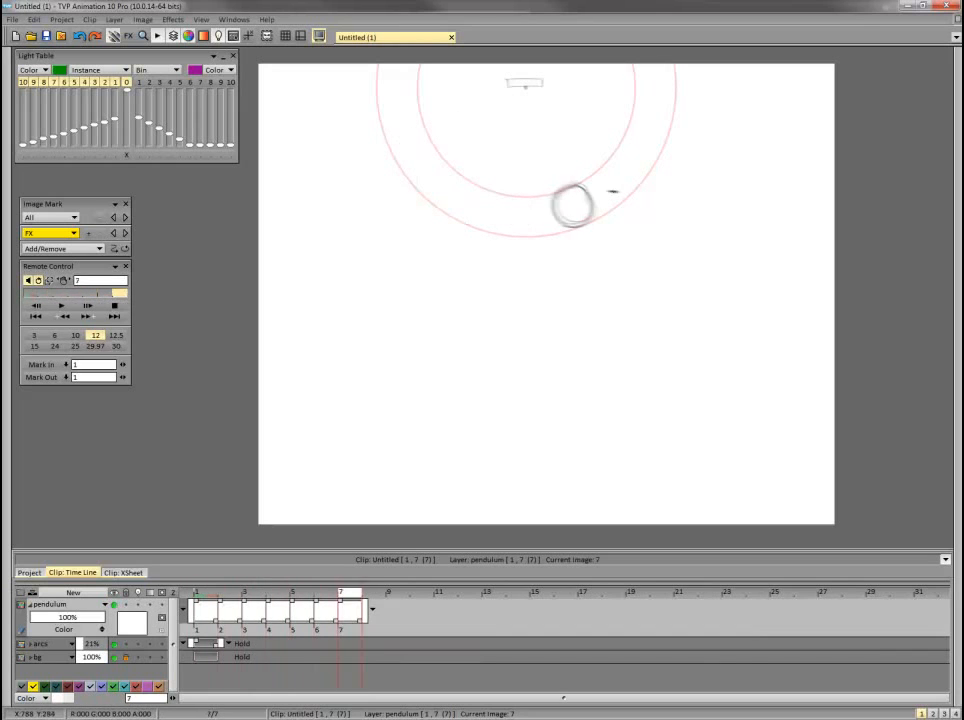
key("Return")
left_click_drag(598, 178, 623, 158)
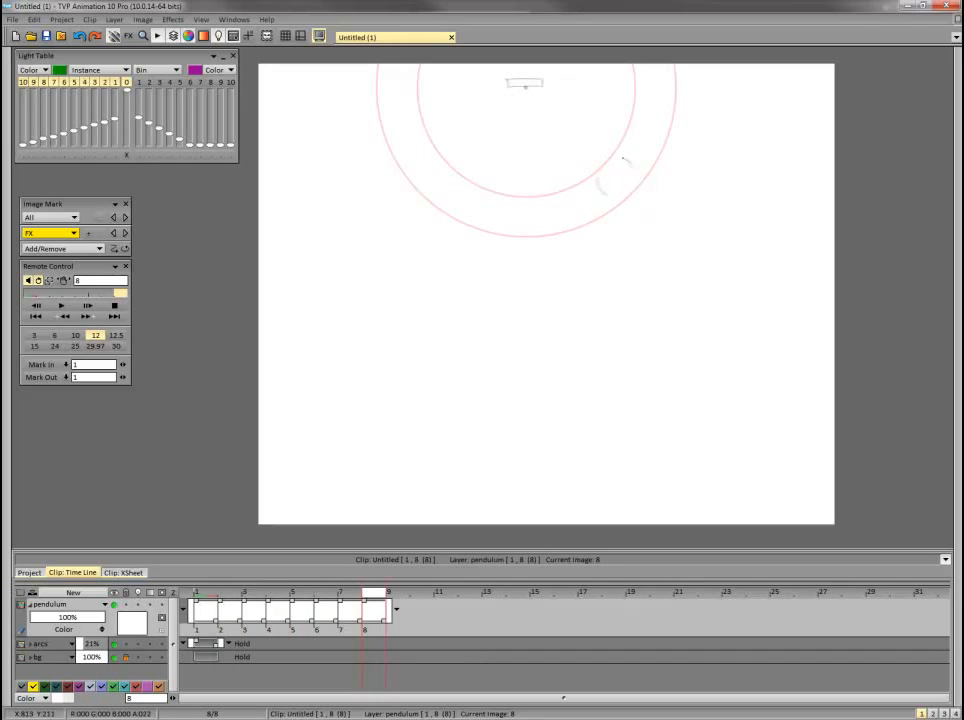
key("Return")
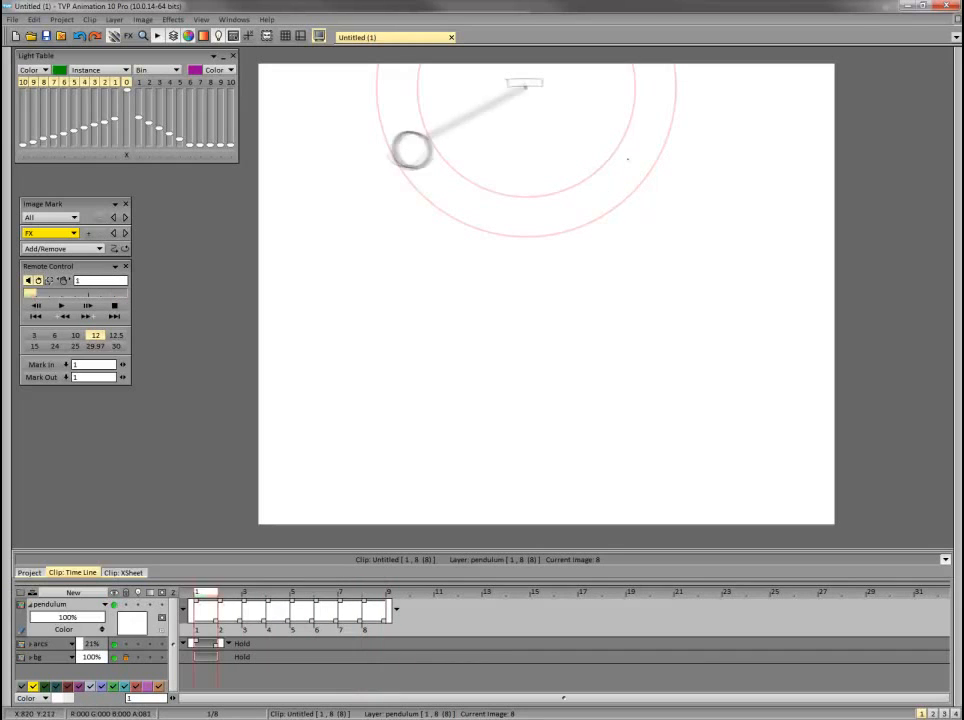
Flip through the latest drawings and sketch the bob on frame 9, a little higher on the right side than frame 8.
key("Right")
key("Right")
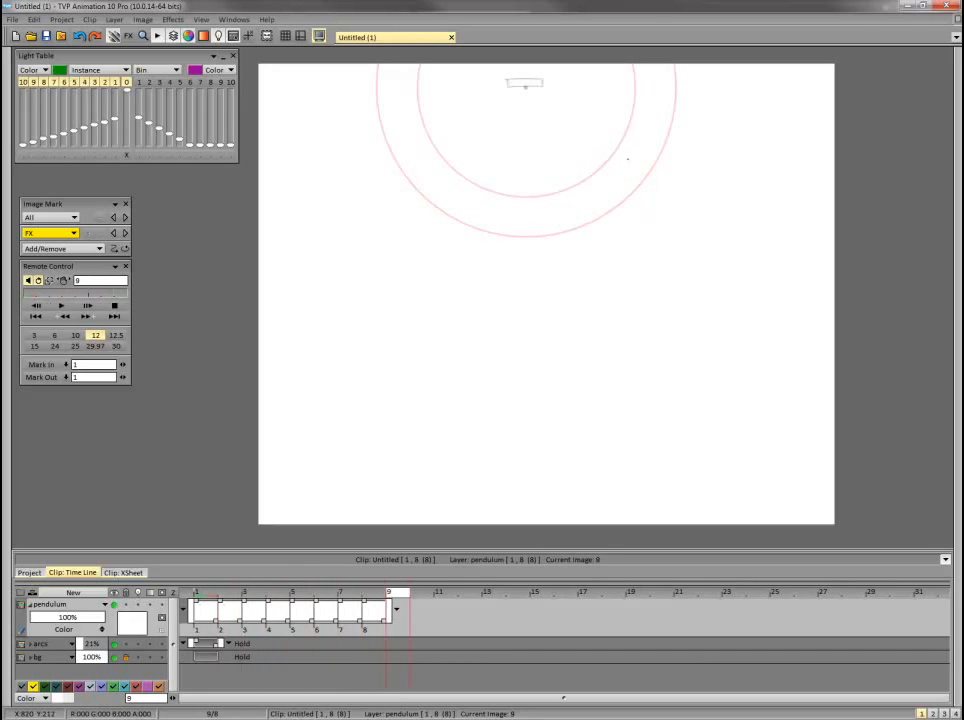
key("Left")
key("Left")
key("Left")
key("Left")
key("Left")
key("Right")
key("Right")
key("Right")
key("Right")
key("Right")
left_click_drag(634, 131, 655, 162)
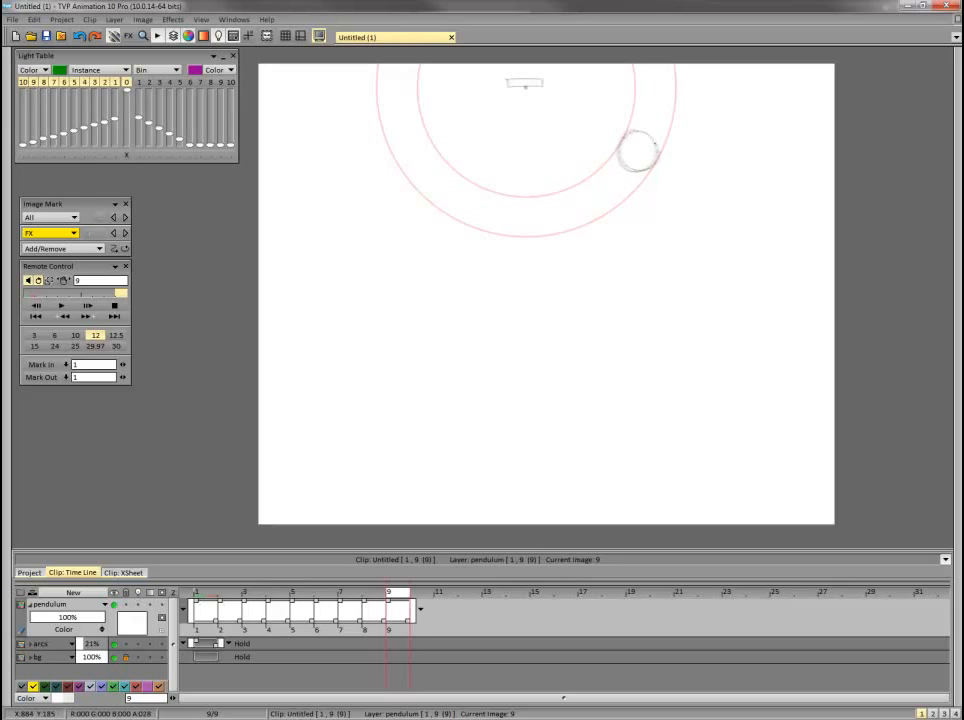
key("Return")
Sketch the bob on frames 10 and 11 with small steps up the right side, playing the swing back after each.
key("Return")
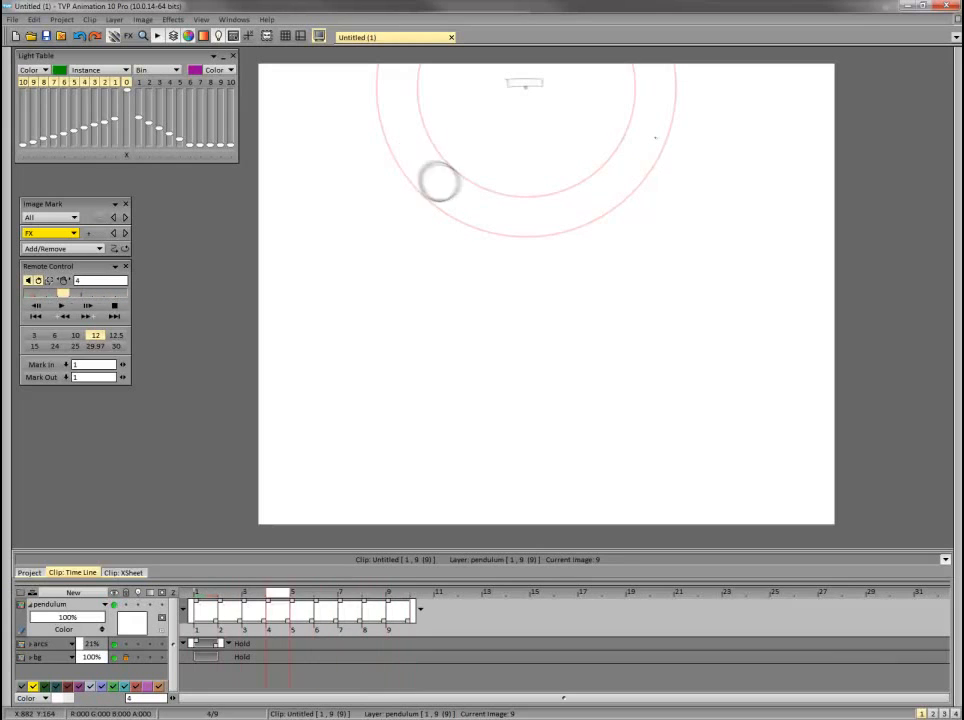
key("Right")
key("Return")
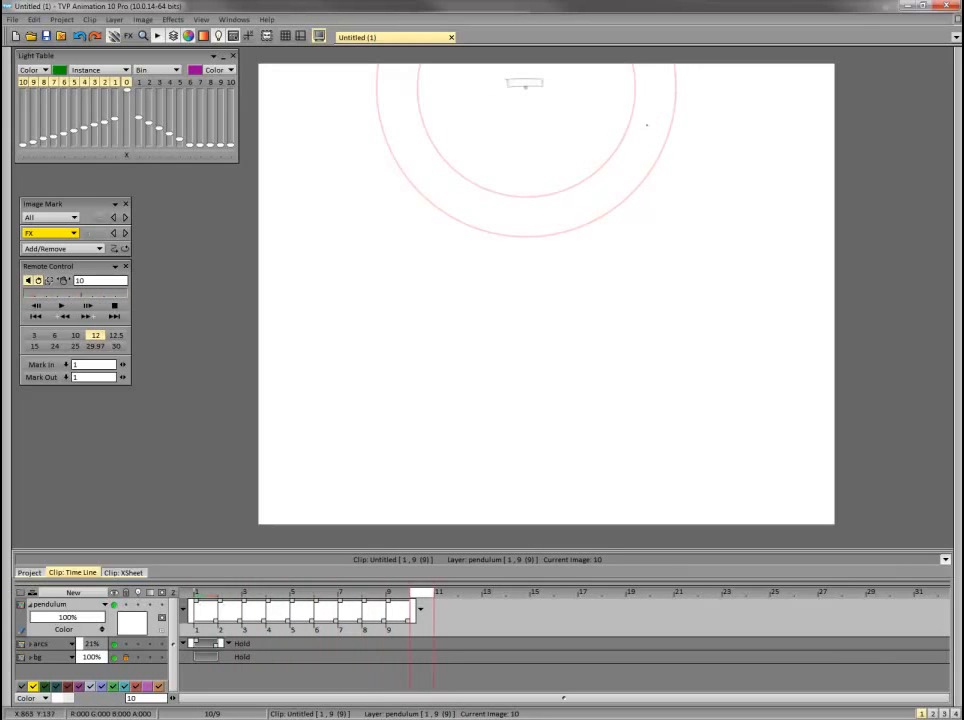
left_click_drag(623, 137, 627, 155)
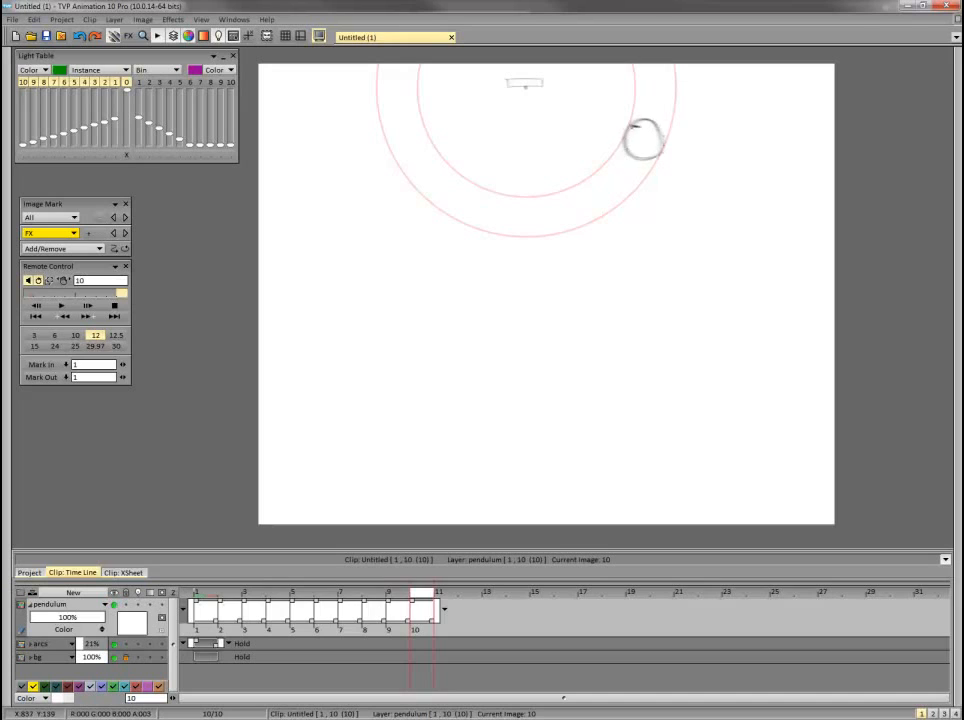
key("Return")
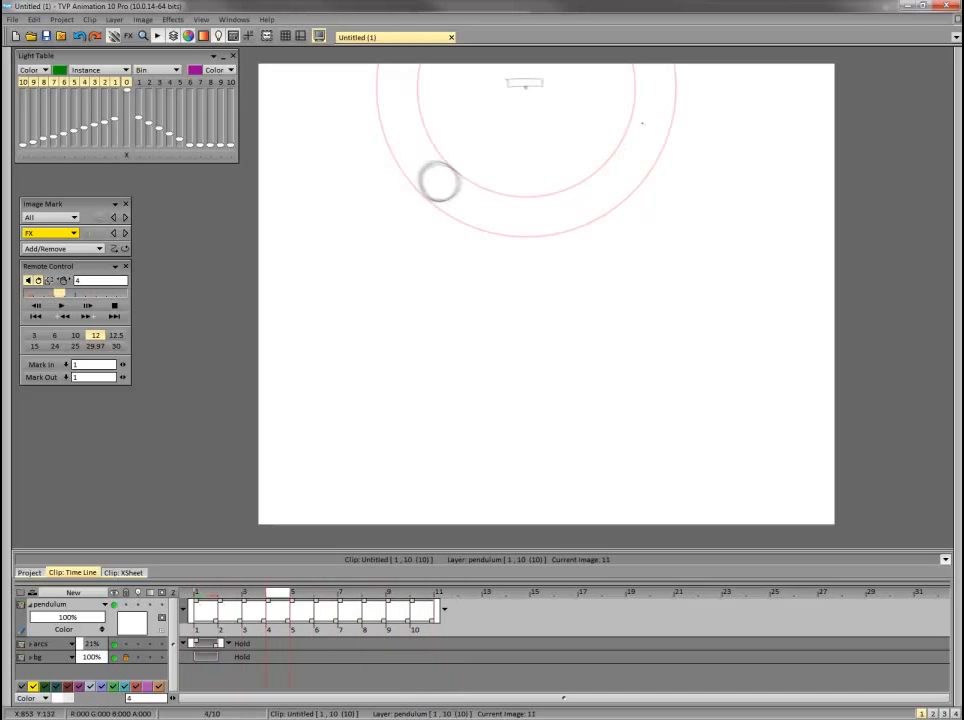
left_click_drag(646, 138, 660, 129)
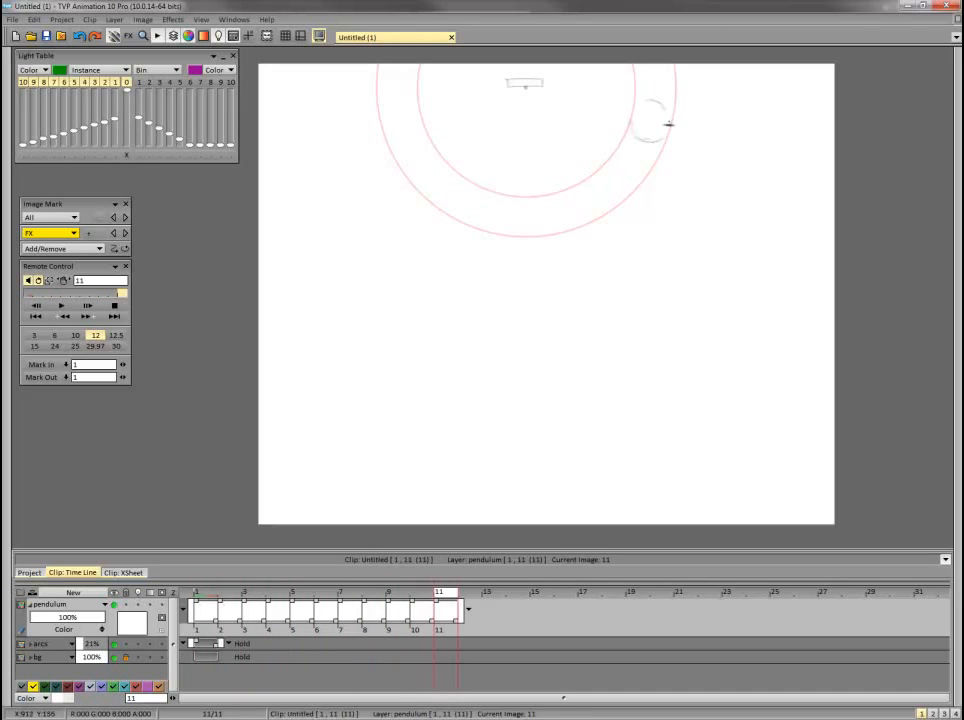
key("Return")
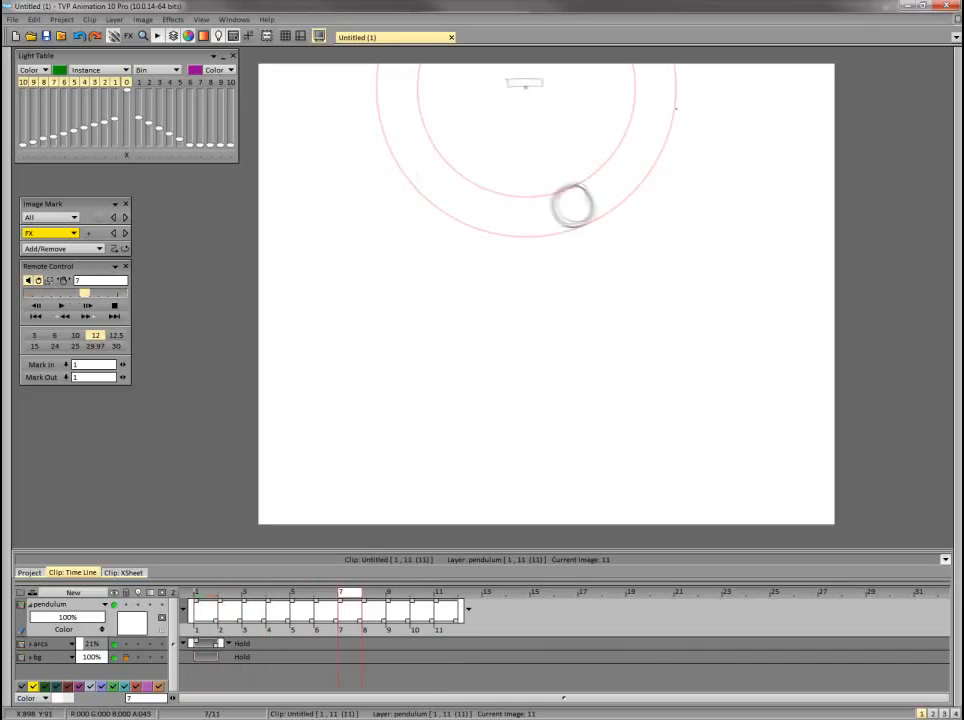
Sketch the bob on frame 12 between the guide arcs at the right extreme of the swing, and play back the motion.
key("Right")
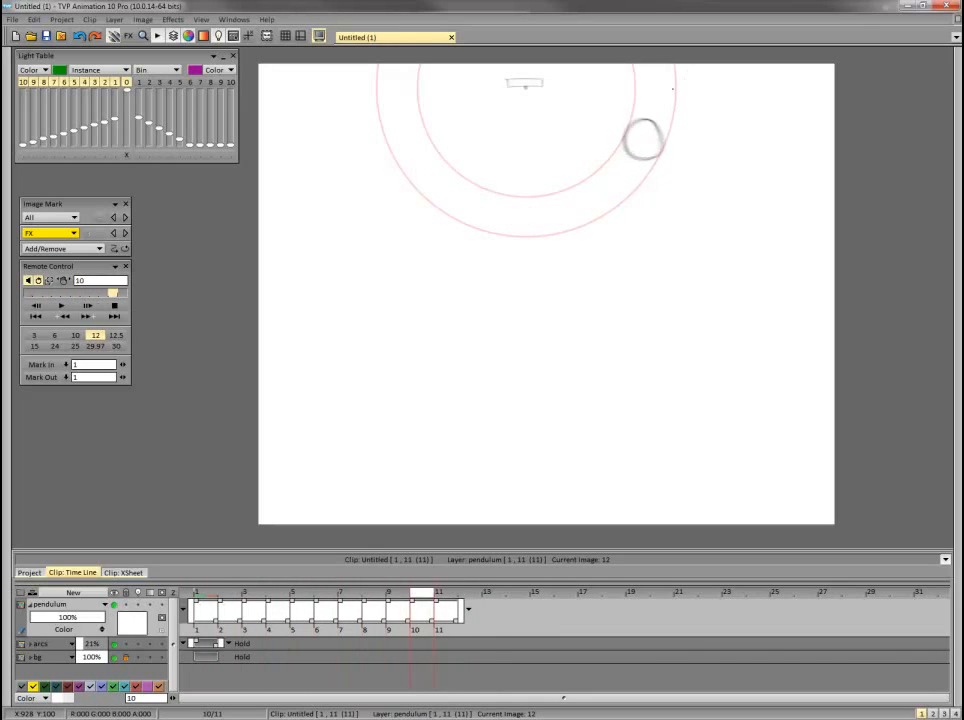
left_click_drag(670, 106, 656, 91)
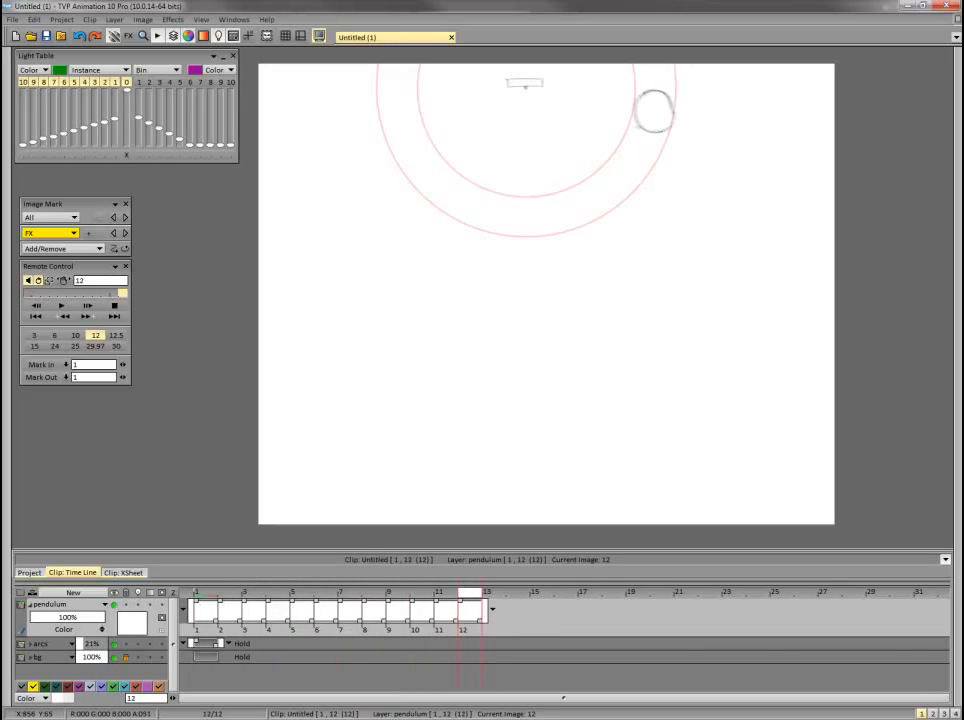
key("Return")
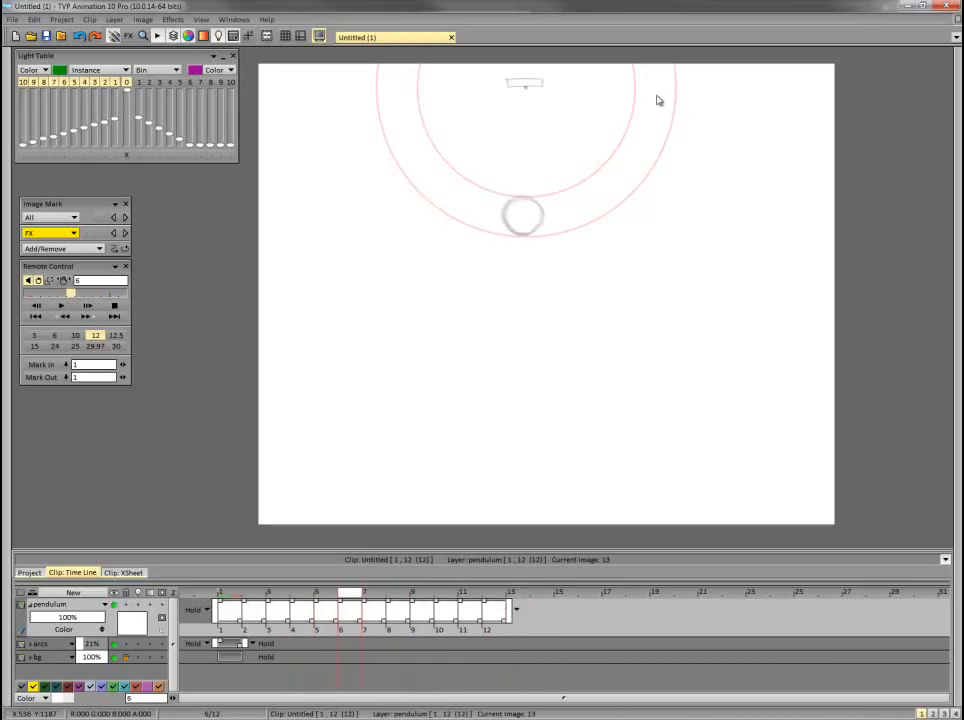
key("Return")
Sketch the bob on frames 13 and 14 starting back down the right side with slowly increasing spacing.
left_click_drag(634, 123, 636, 99)
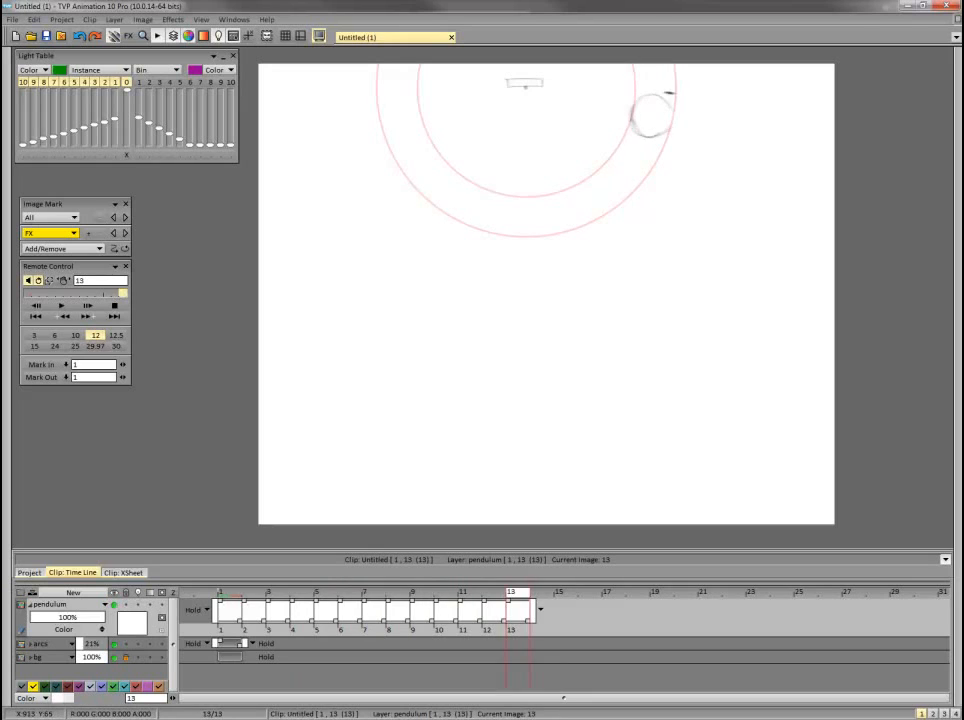
key("Return")
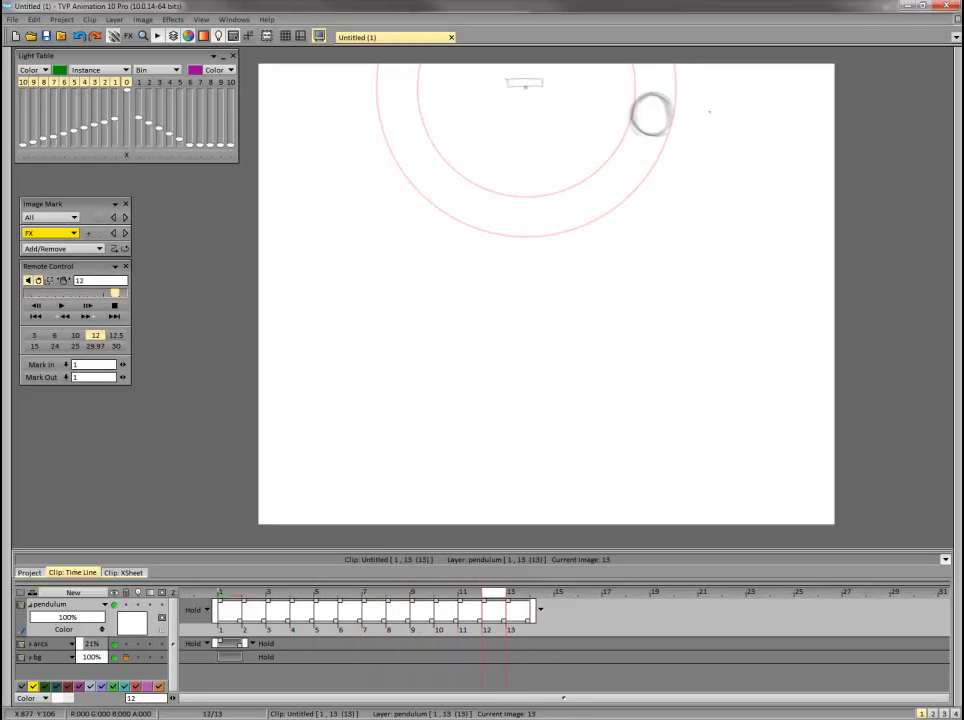
key("Return")
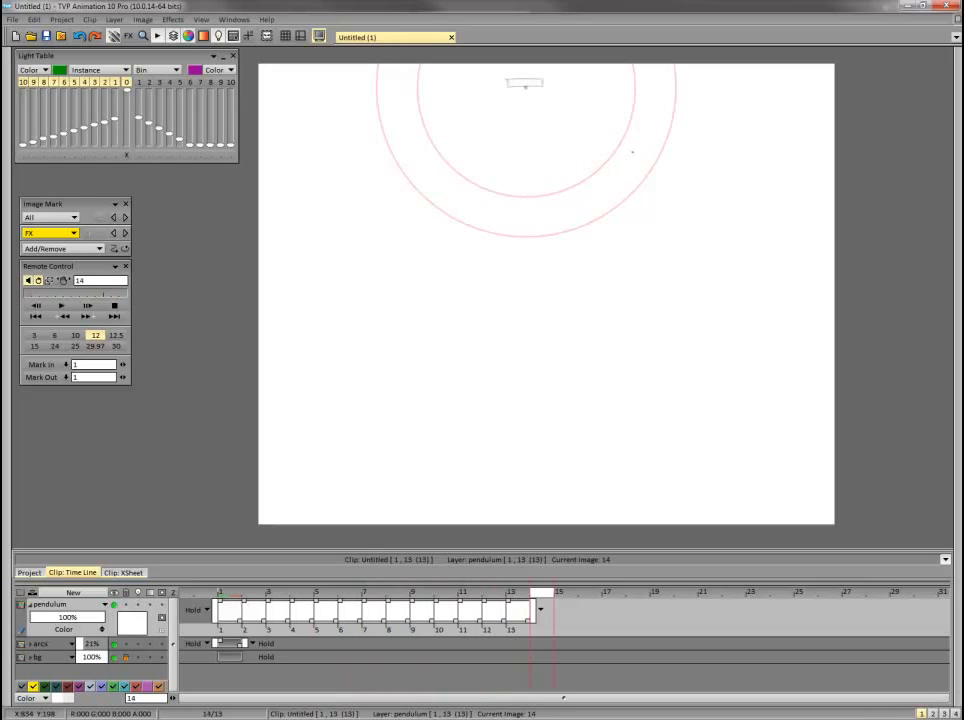
left_click_drag(636, 117, 625, 142)
key("Return")
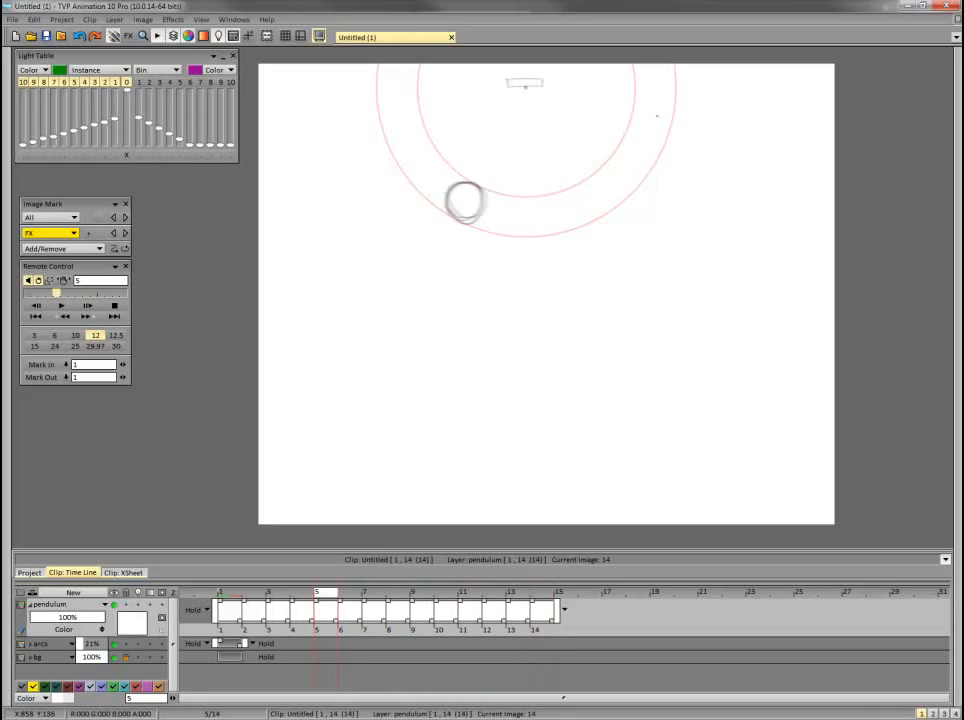
Play back the swing and sketch the bob on frame 15 between the guide arcs, further down the right side.
key("Return")
key("Right")
key("Return")
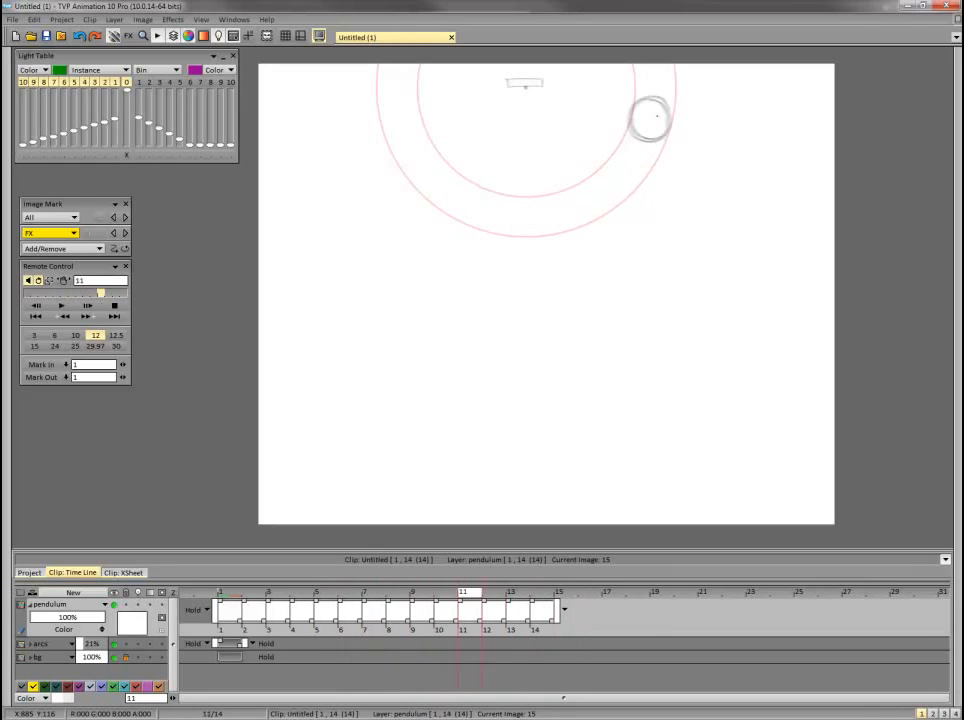
key("Return")
key("Right")
left_click_drag(607, 188, 601, 180)
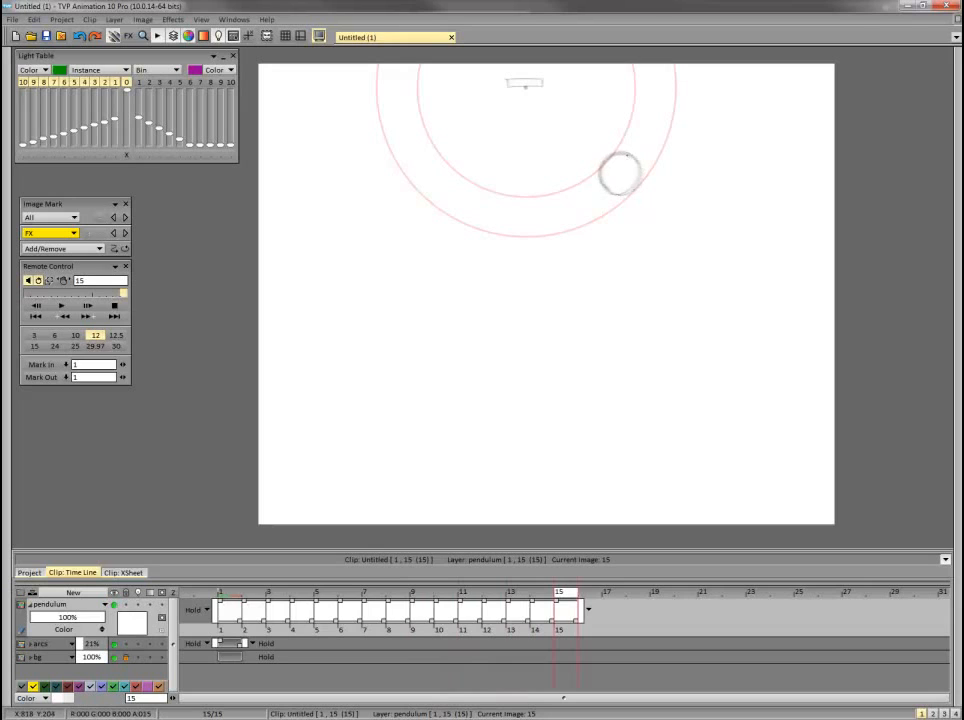
Sketch the bob on frame 16 between the guide arcs, just right of the swing's lowest point, checking it with playback.
key("Return")
key("Return")
key("Right")
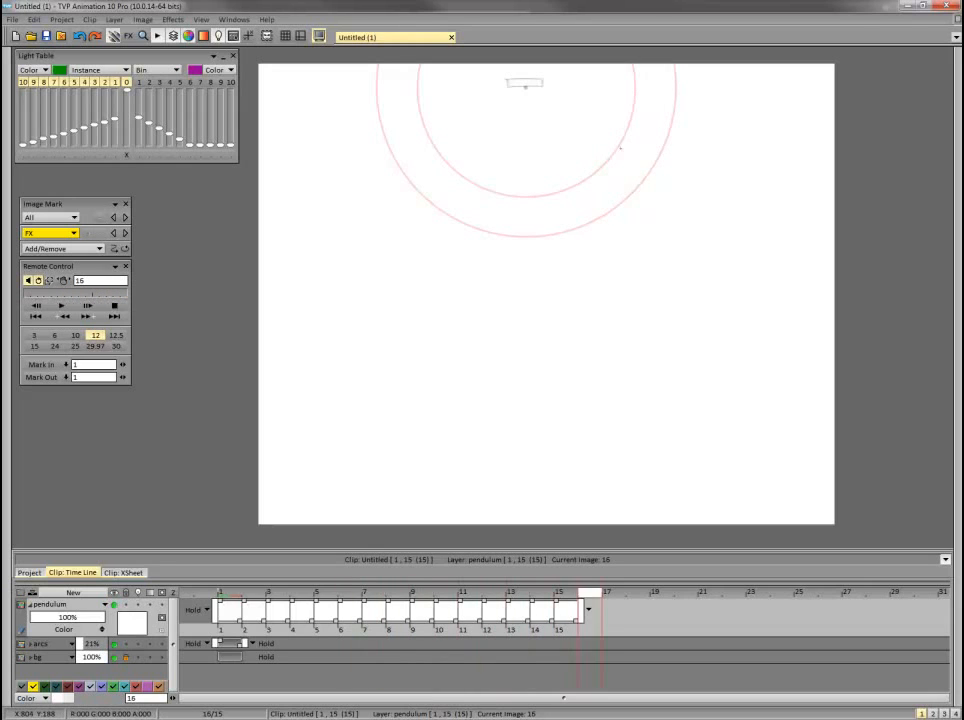
key("Return")
key("Return")
key("Right")
left_click_drag(567, 231, 555, 226)
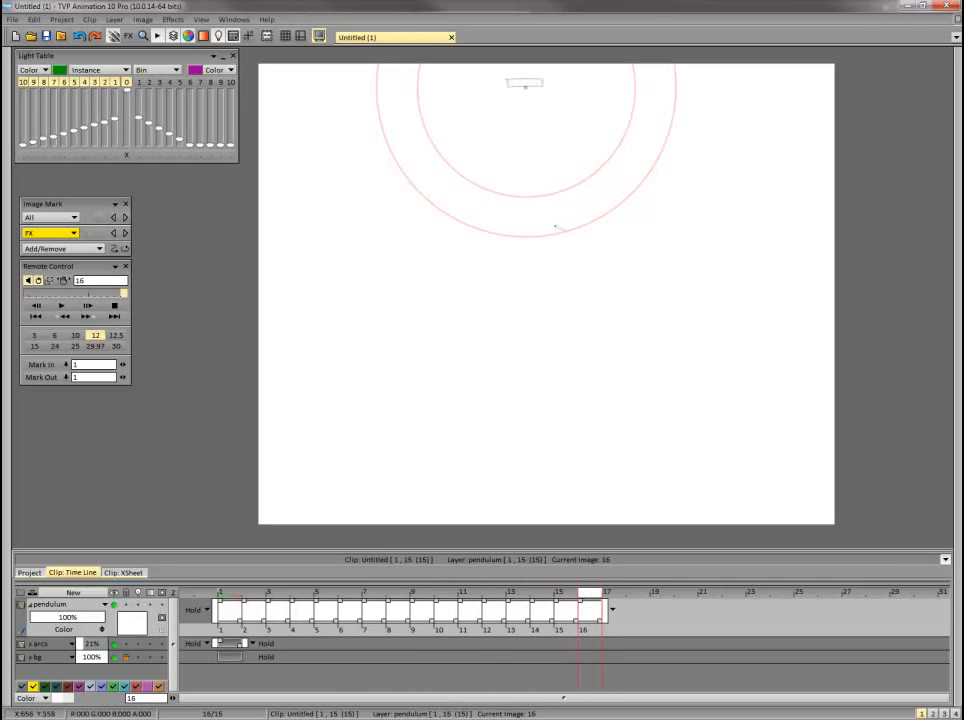
Sketch the bob on frames 17 and 18 past the lowest point, climbing the left side between the guide arcs.
key("Return")
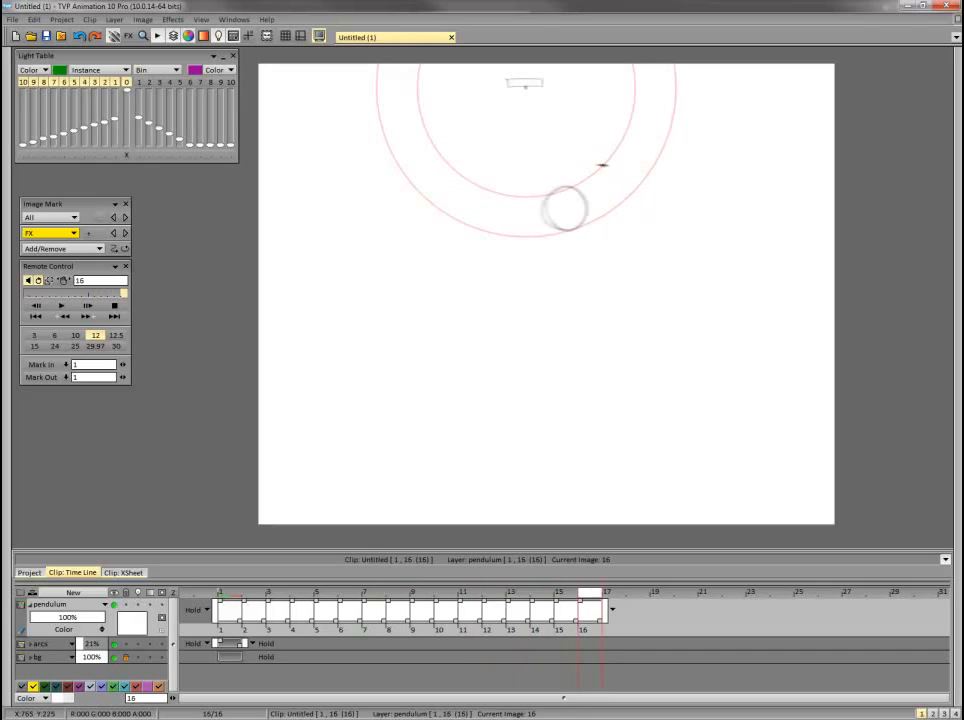
key("Return")
key("Right")
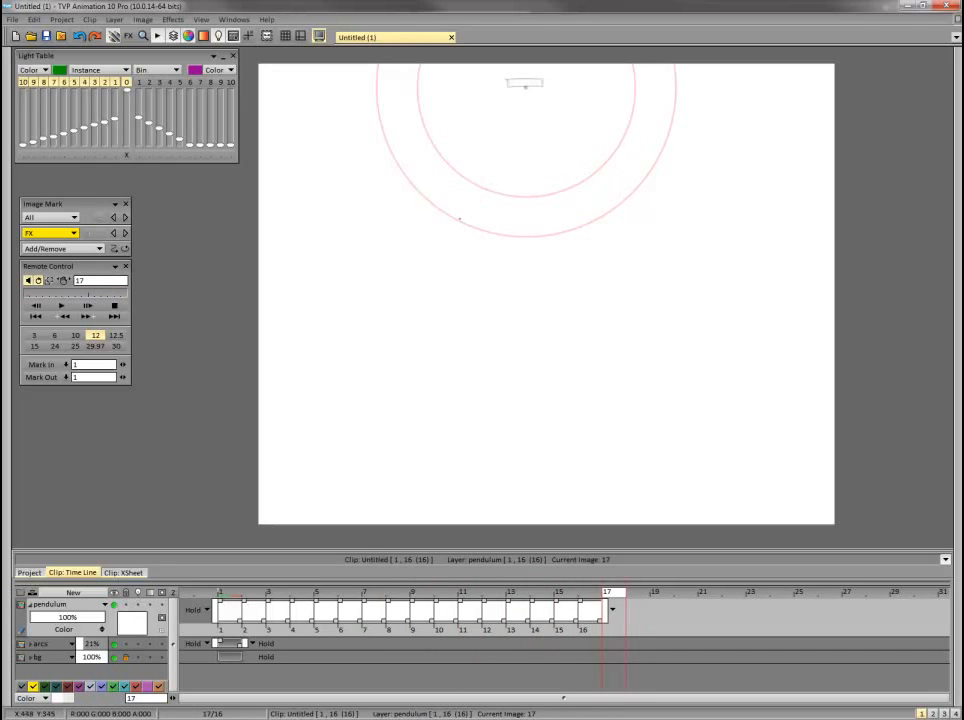
left_click_drag(459, 218, 454, 217)
key("Return")
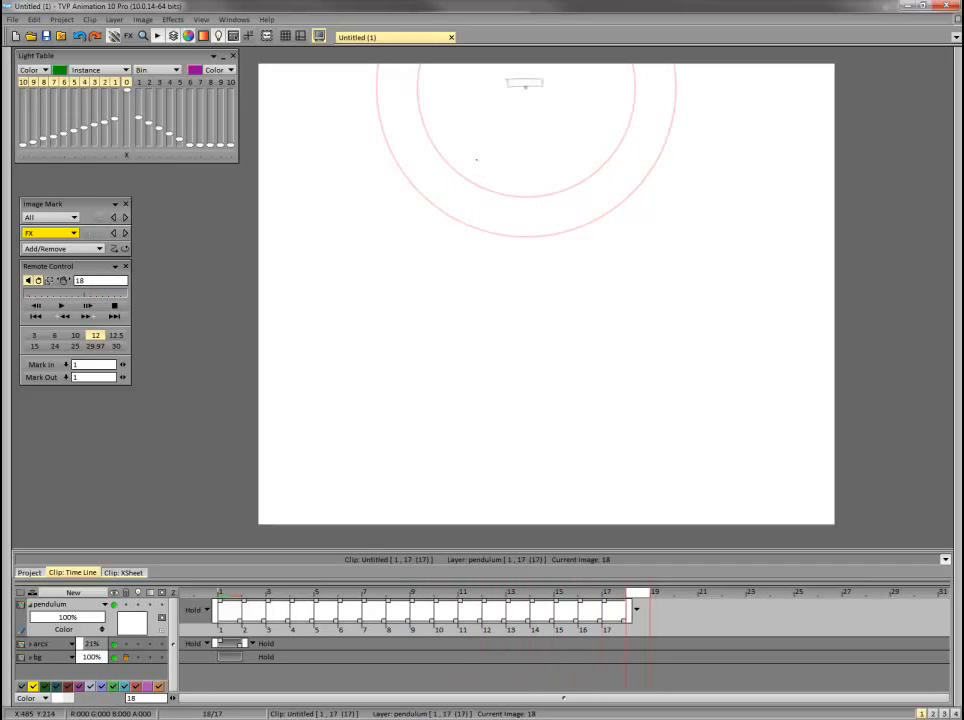
left_click_drag(446, 159, 410, 180)
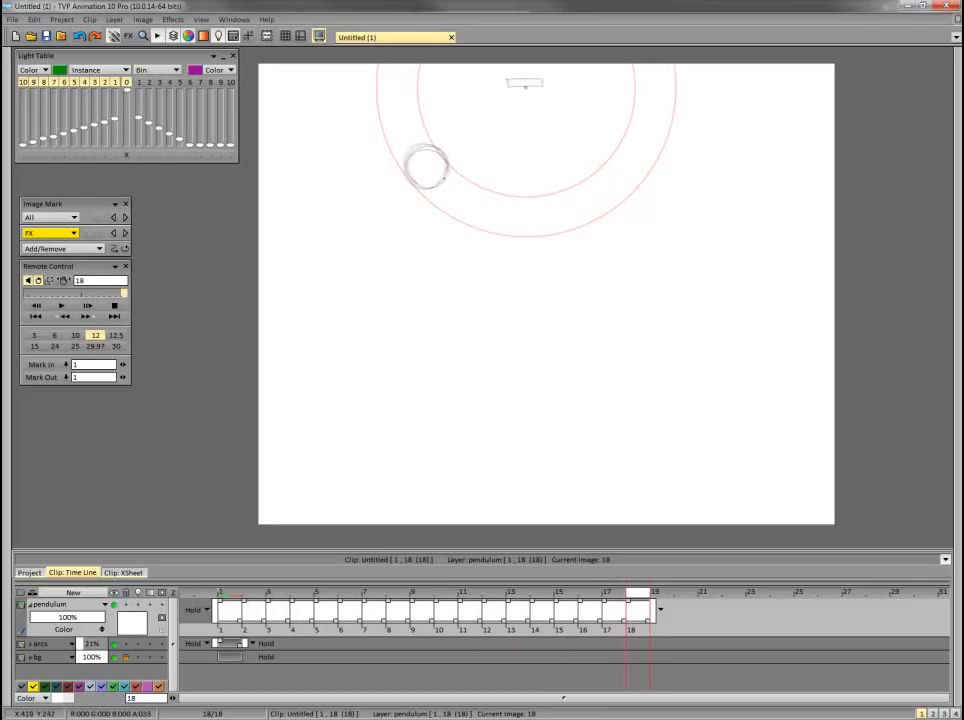
Sketch the bob on frame 19 between the guide arcs near the left end of the swing, and play back the motion.
key("Return")
left_click_drag(422, 119, 402, 153)
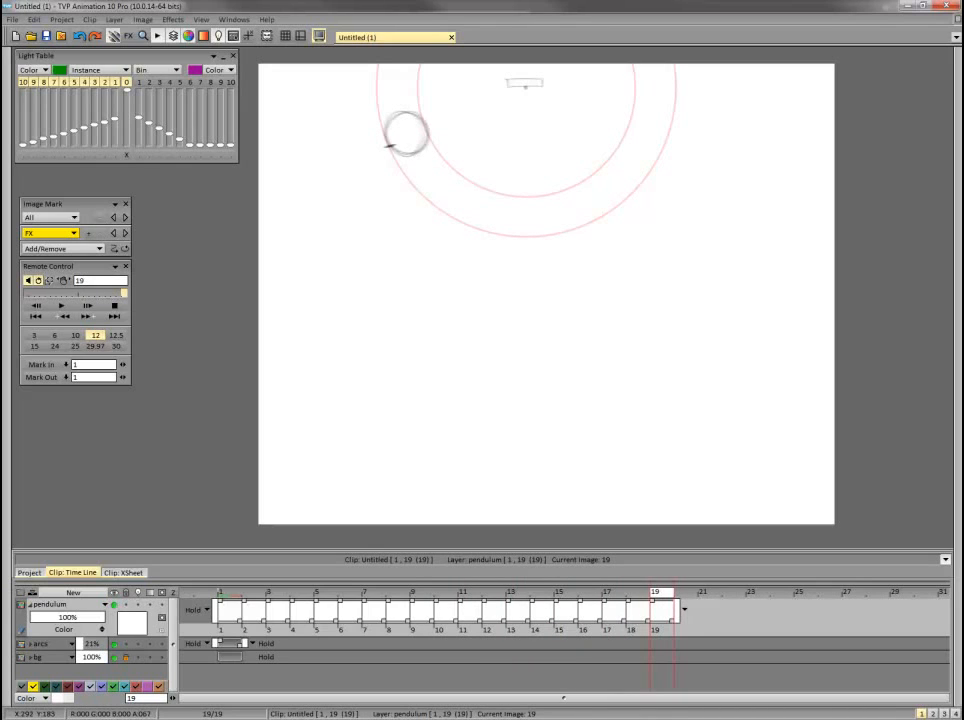
key("Return")
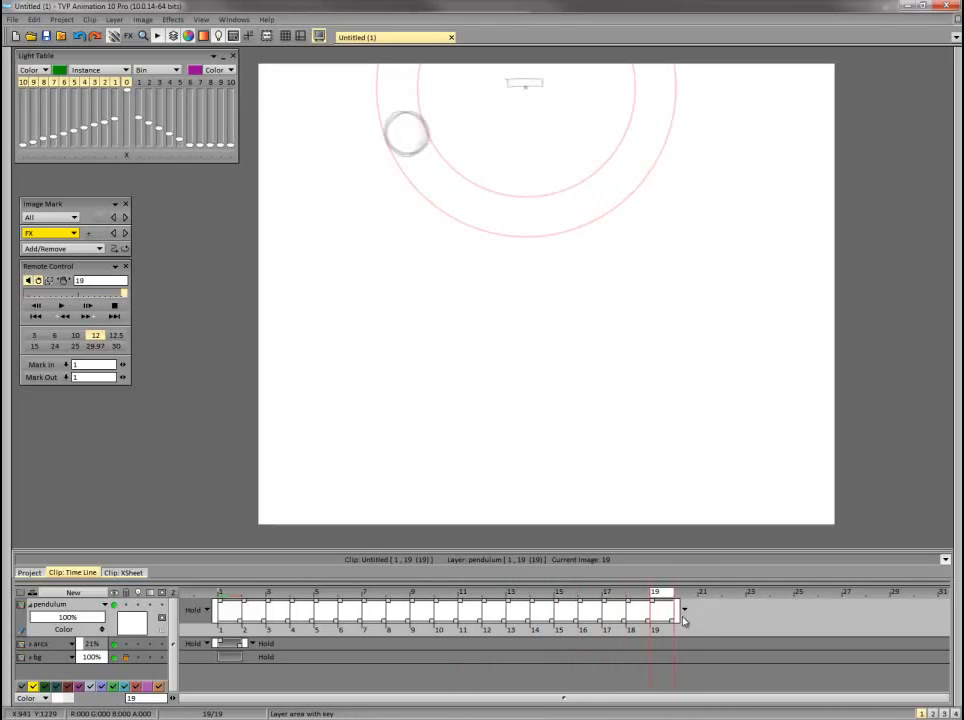
Set the pendulum layer to Repeat after its last frame, and compare frame 19 with frame 1 using the light table.
left_click(686, 612)
left_click(707, 620)
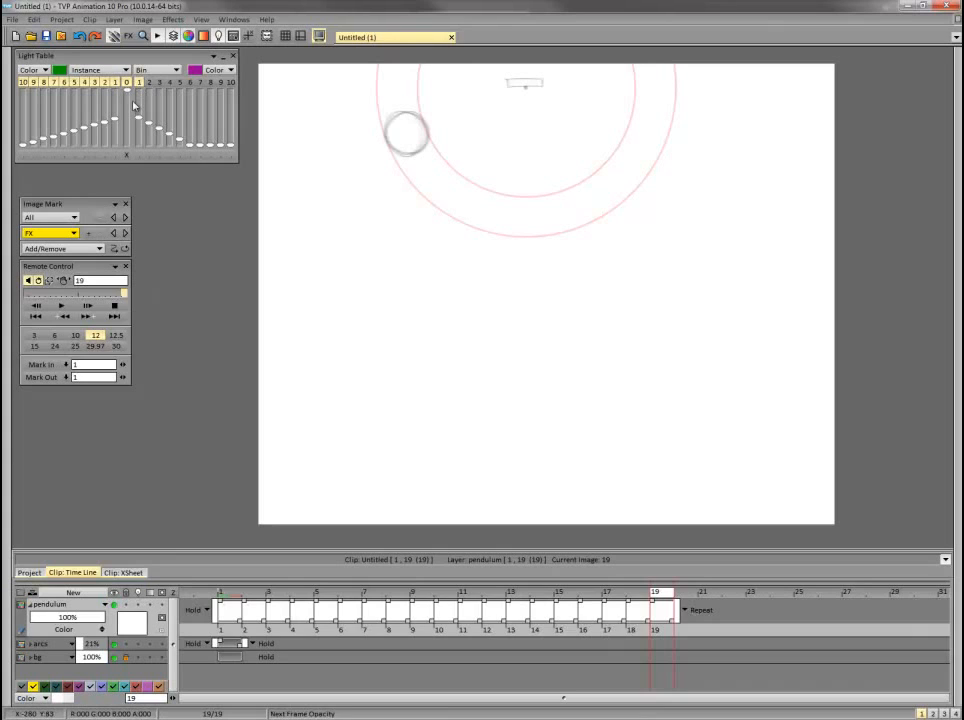
left_click(138, 606)
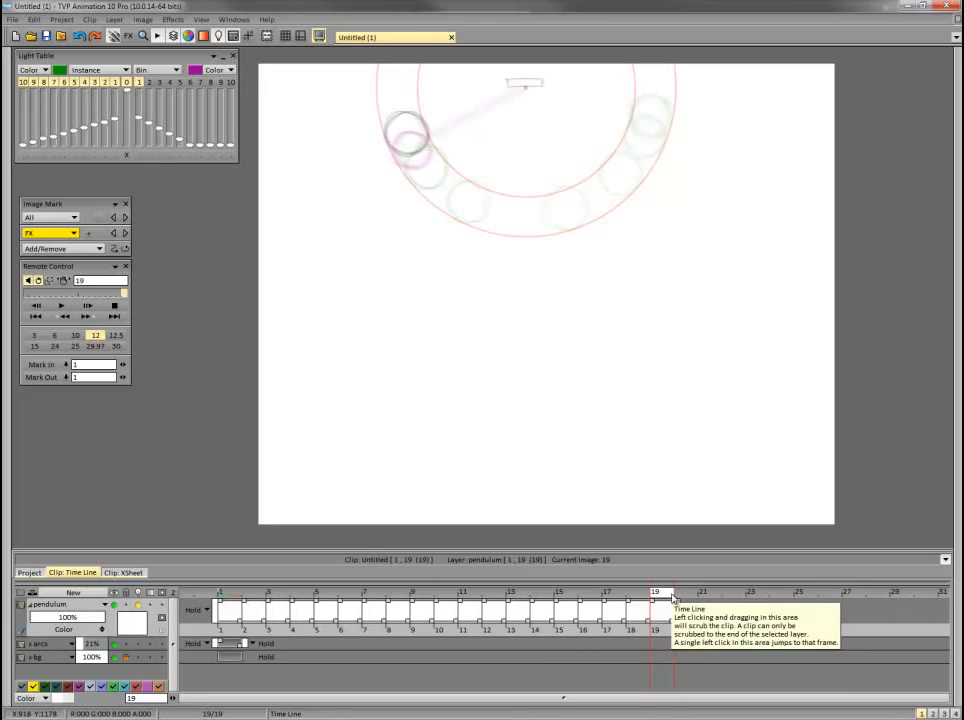
left_click(138, 605)
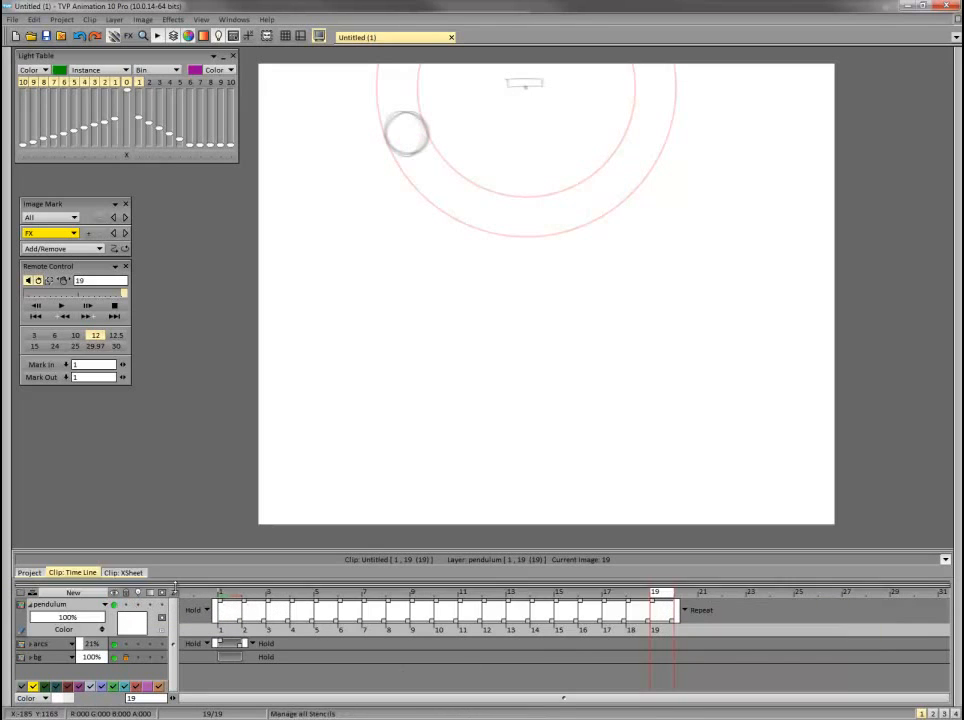
key("Return")
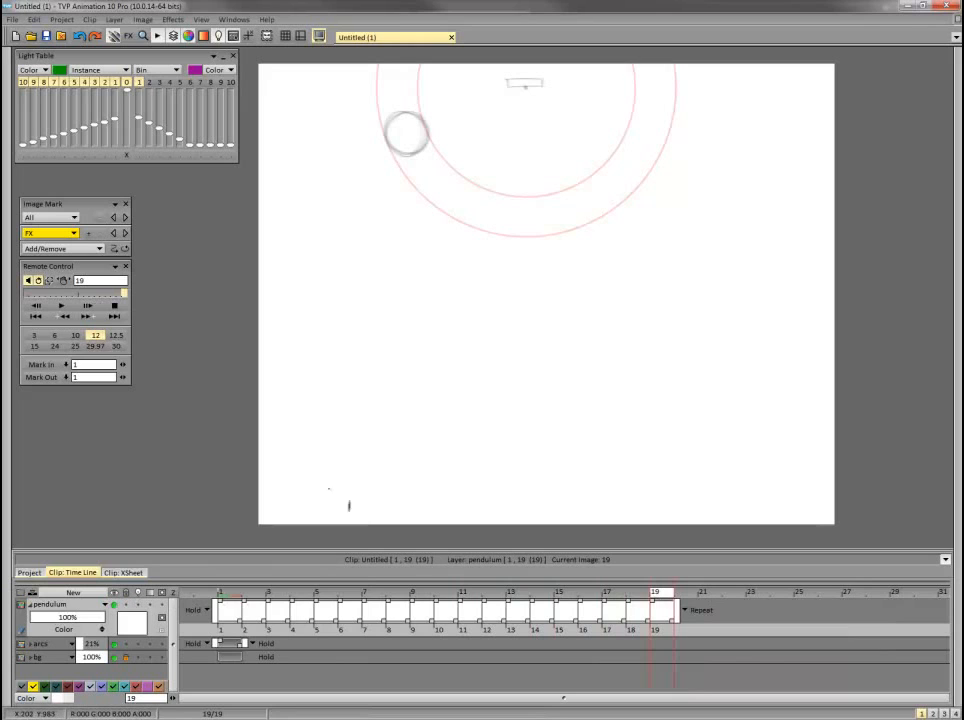
Play back the swing, add frame 20 to the pendulum layer, and set the layer to Repeat before its first frame.
left_click(67, 307)
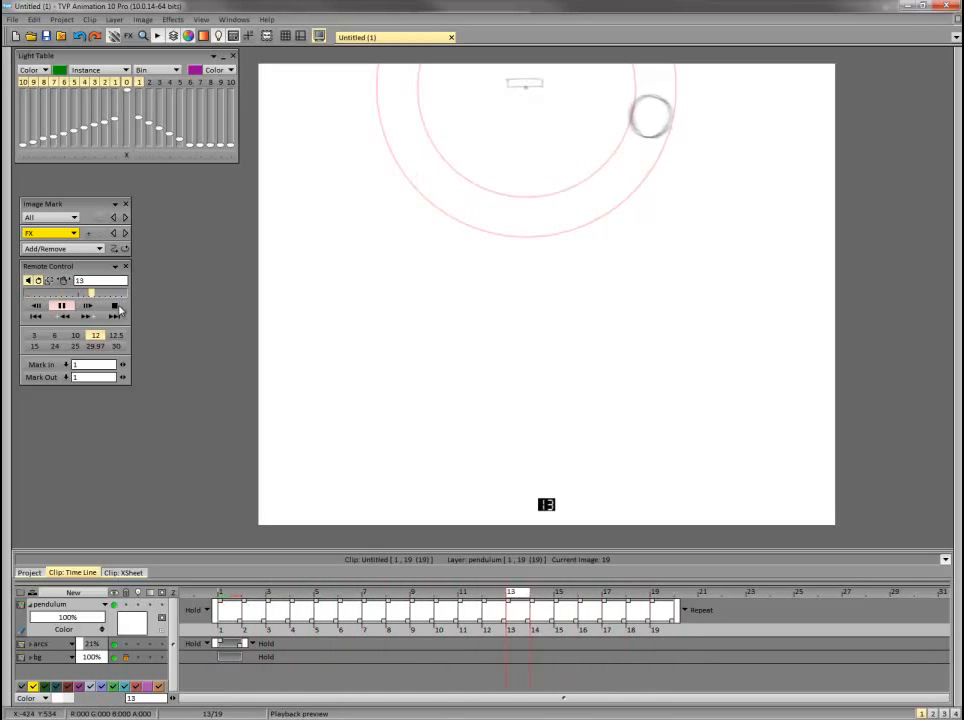
left_click(116, 305)
left_click(678, 593)
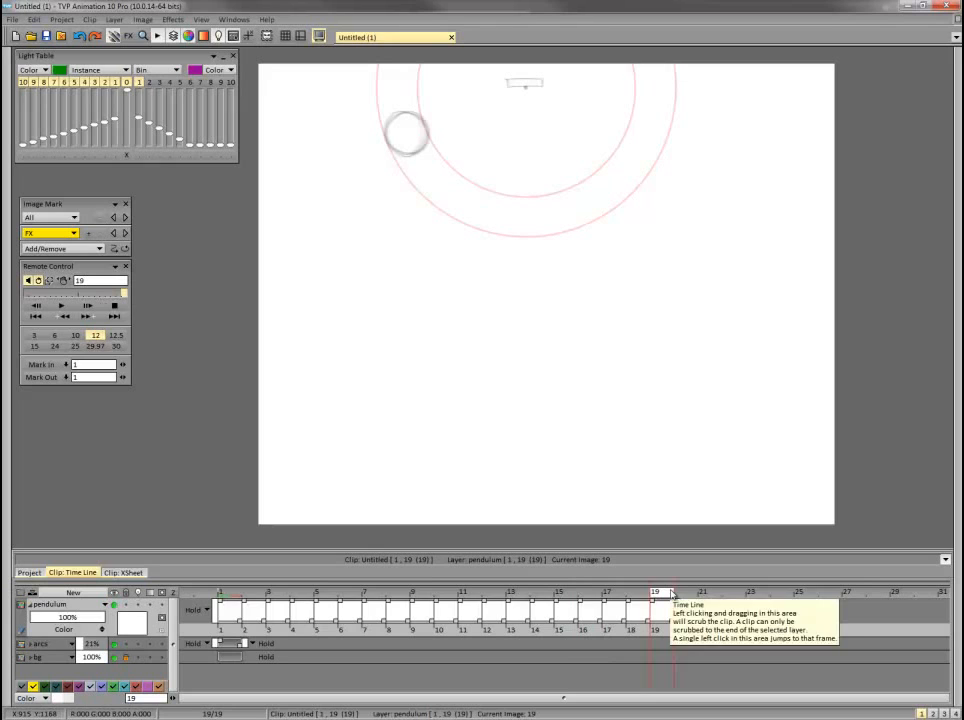
left_click(138, 605)
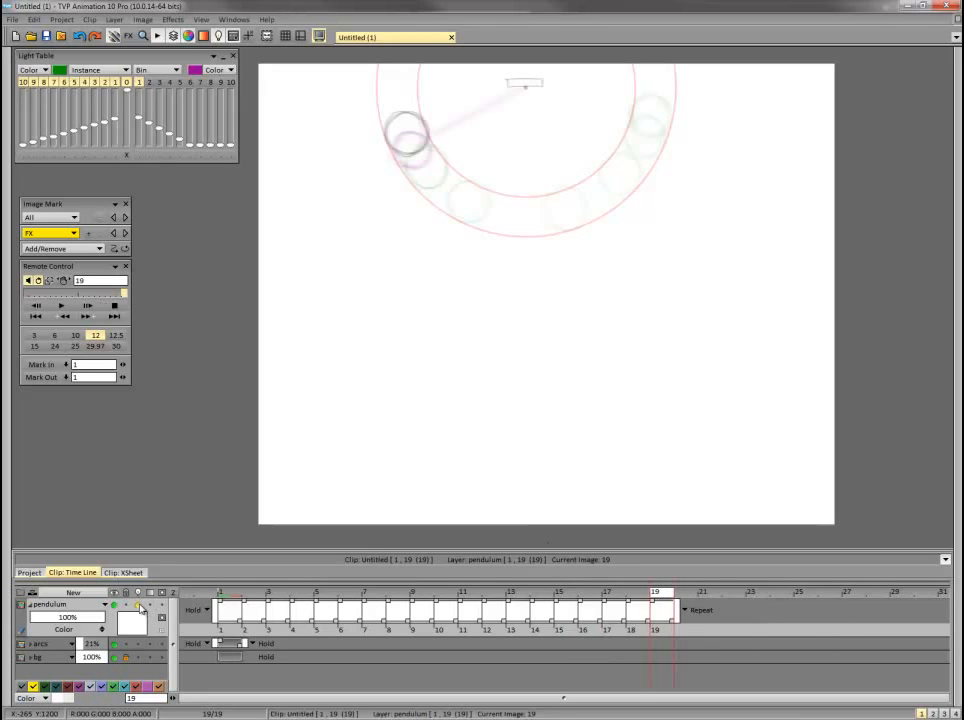
left_click(702, 614)
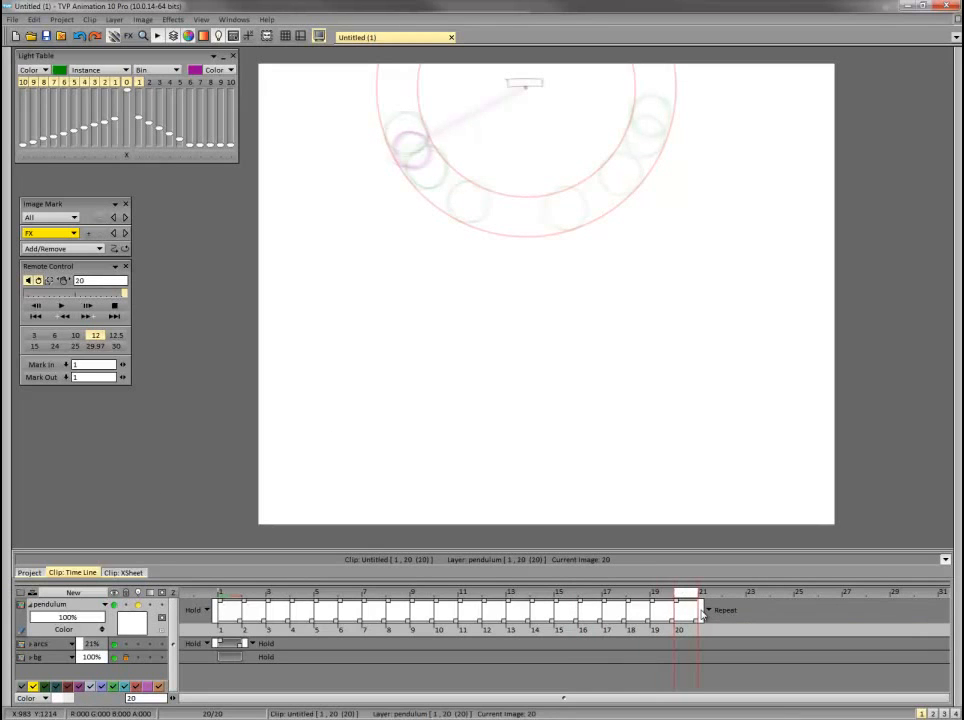
left_click(208, 612)
left_click(238, 623)
Sketch the bob on frame 20 between its frame 19 and frame 1 positions, and play back the loop.
key("Return")
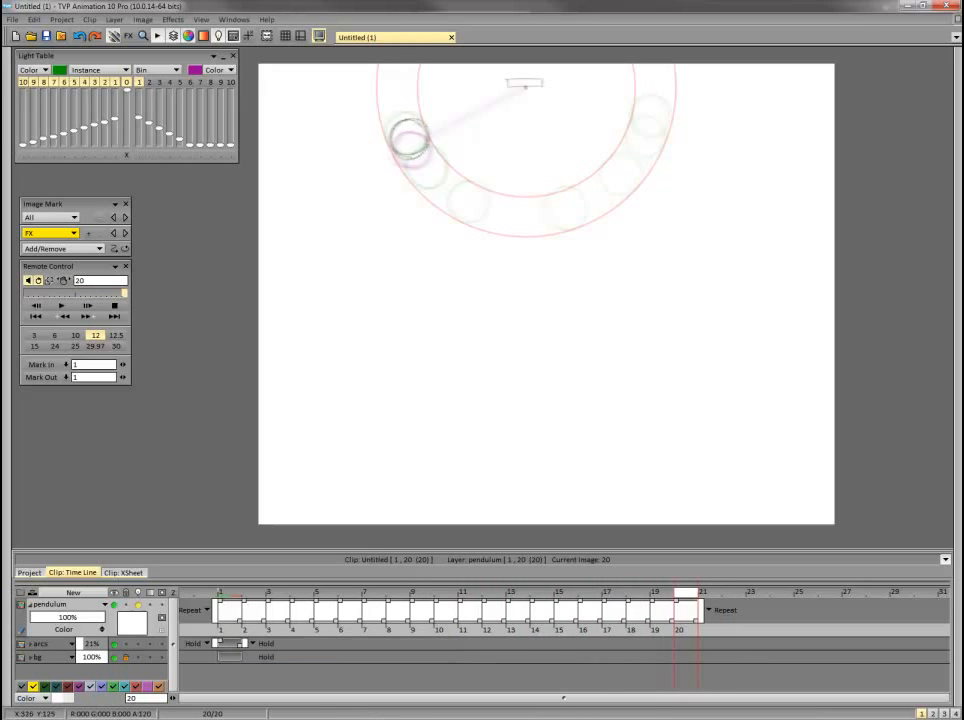
key("Return")
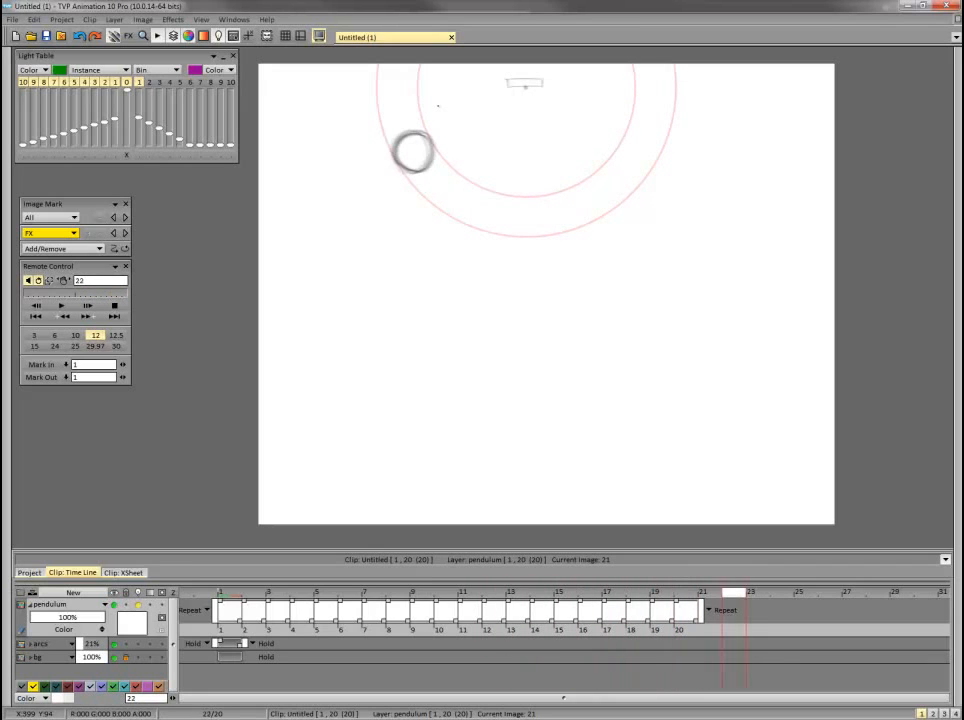
left_click(61, 306)
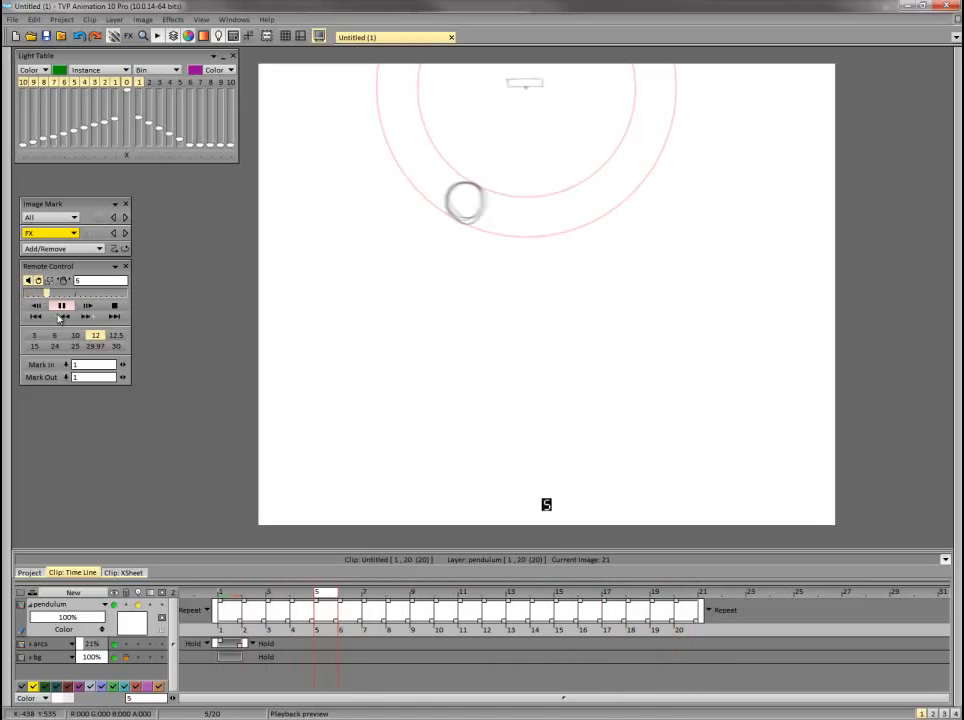
Delete frames 19 and 20 from the pendulum layer, and play back the shortened loop.
left_click(614, 600)
left_click_drag(614, 600, 678, 632)
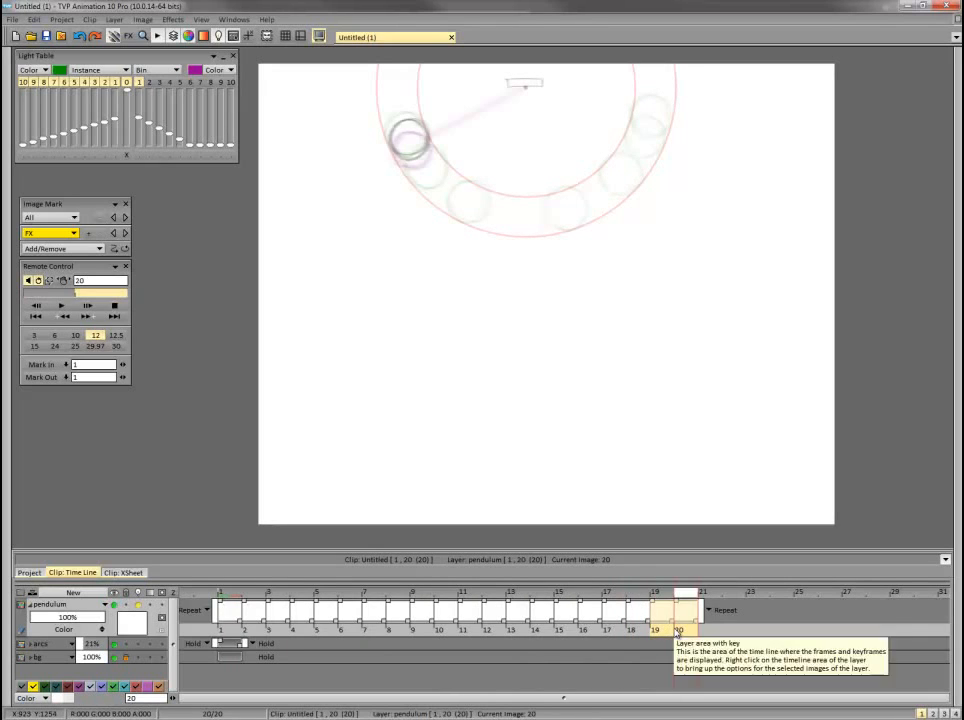
key("Delete")
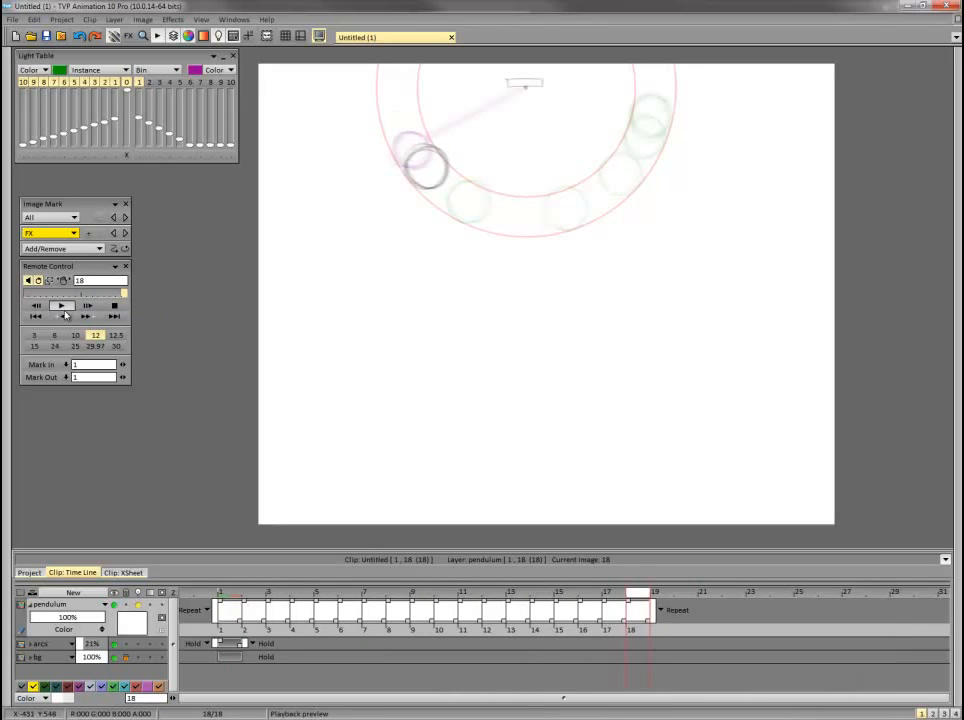
left_click(668, 599)
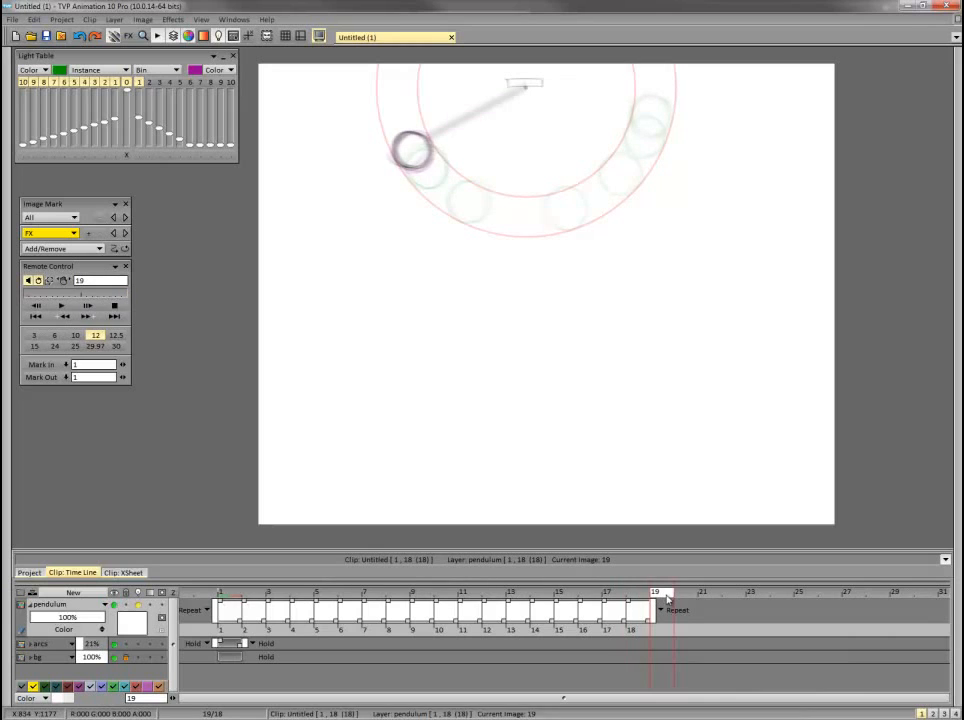
left_click(61, 307)
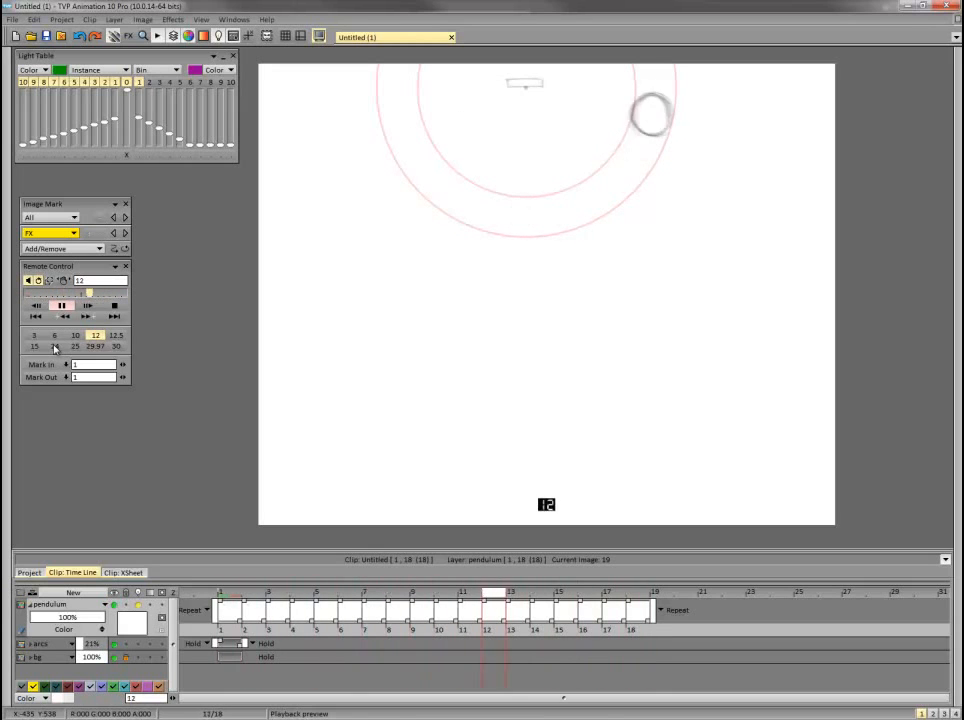
left_click(115, 307)
Rotate the frame 1 pendulum drawing slightly up the arc around its pivot, and check it with playback.
left_click(234, 595)
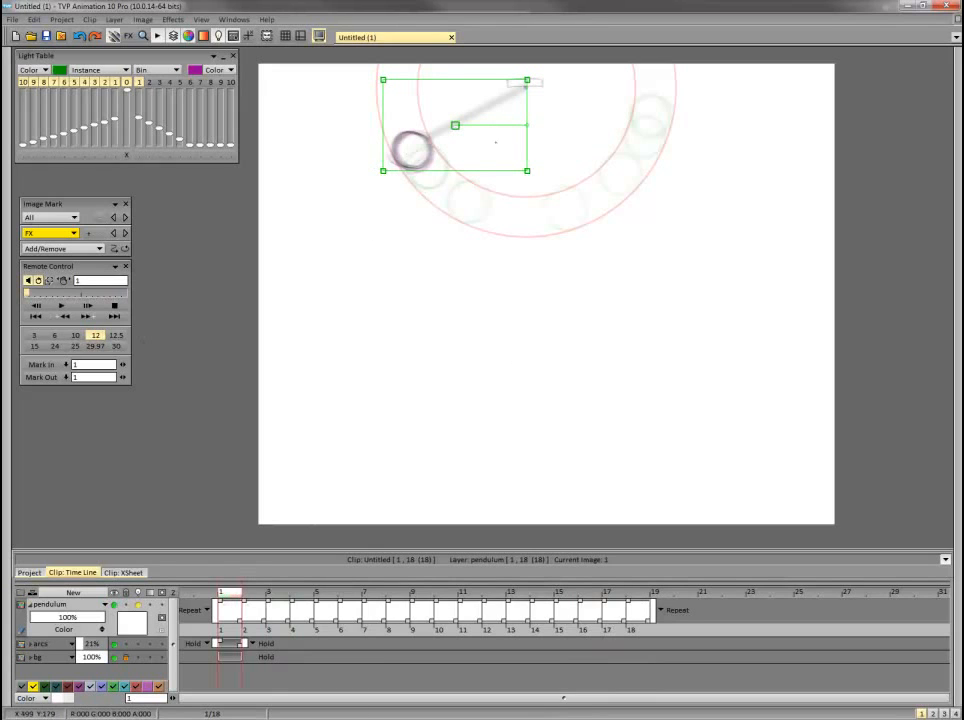
left_click_drag(528, 126, 504, 139)
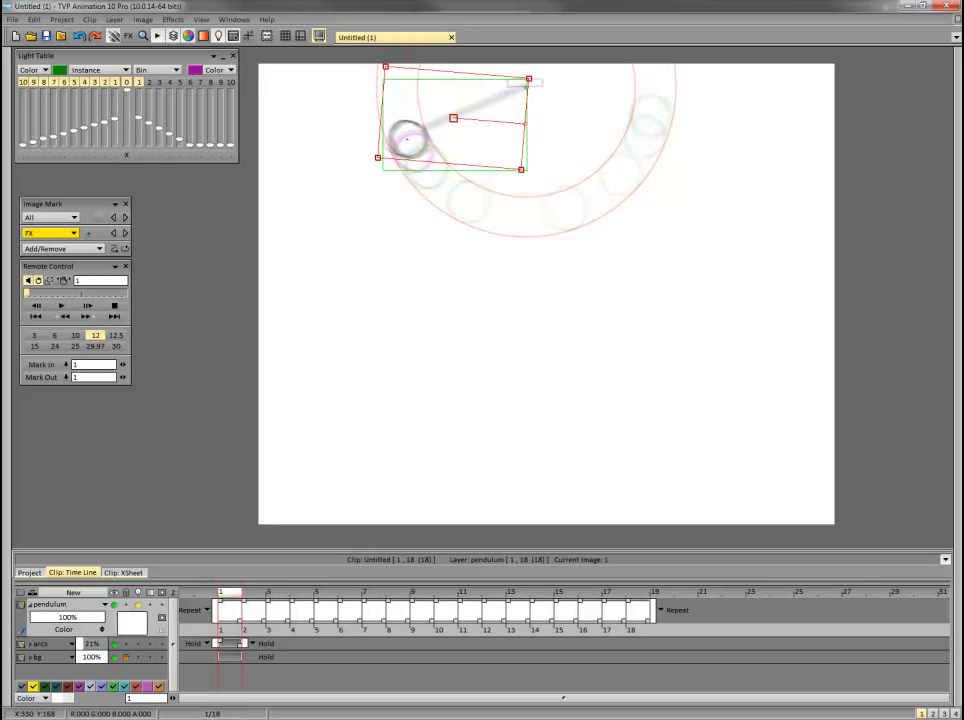
key("Return")
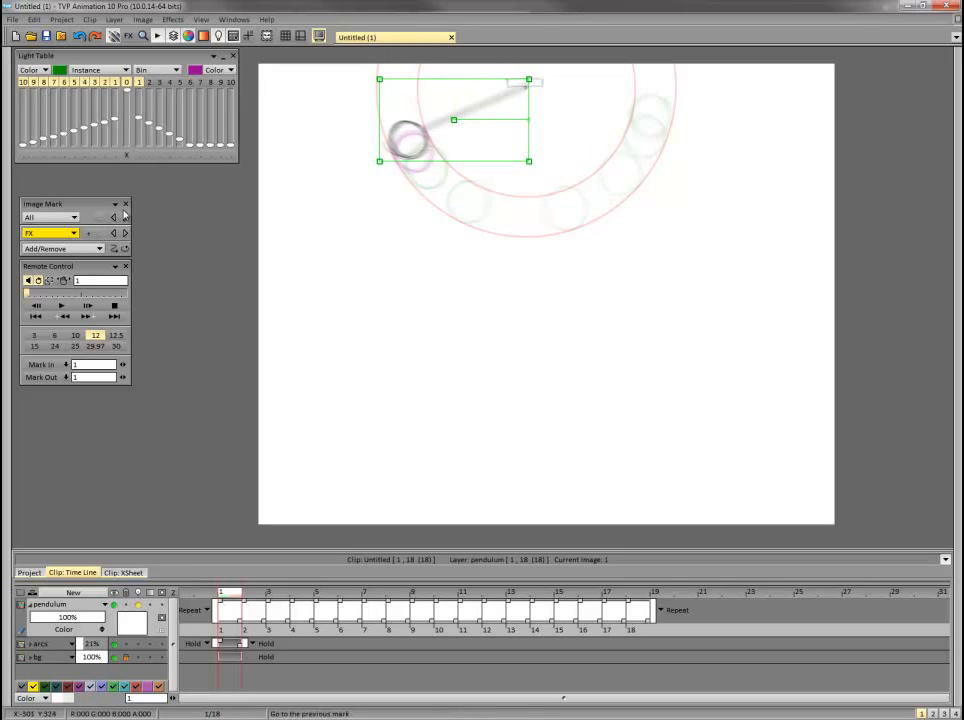
left_click(61, 306)
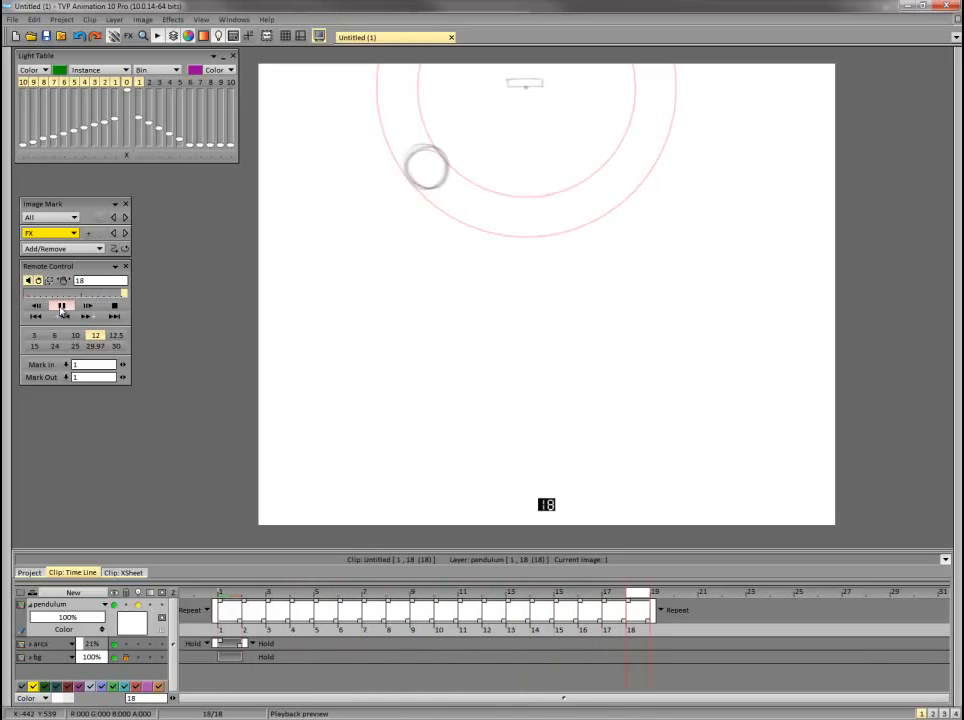
left_click(120, 307)
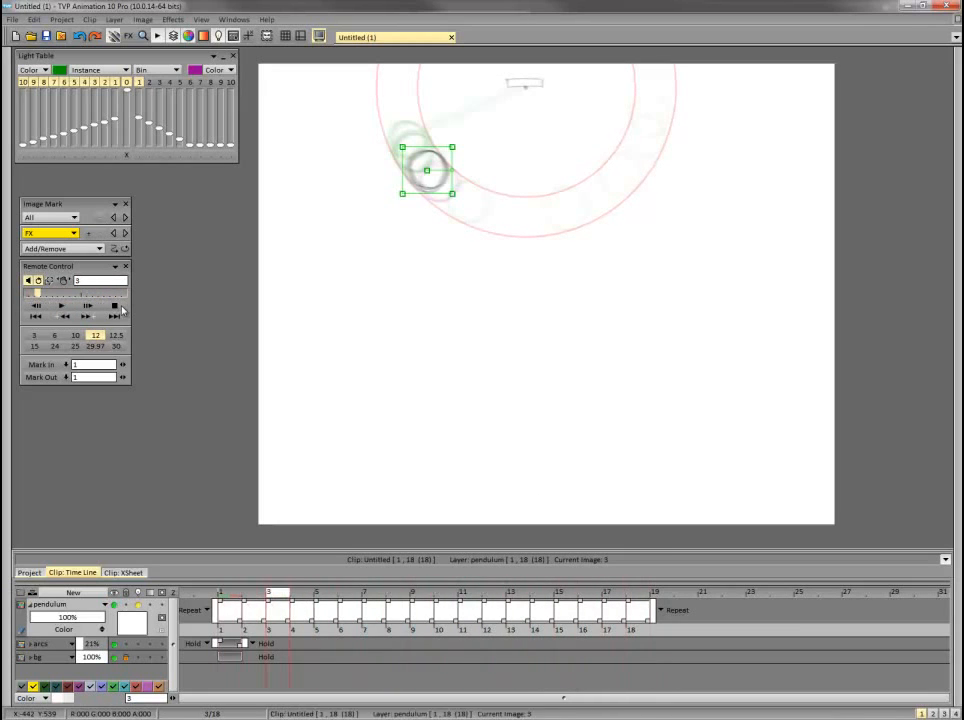
Rotate and reposition the frame 1 pendulum further up the arc, keeping its rod on the pivot and its bob between the guides.
left_click(225, 595)
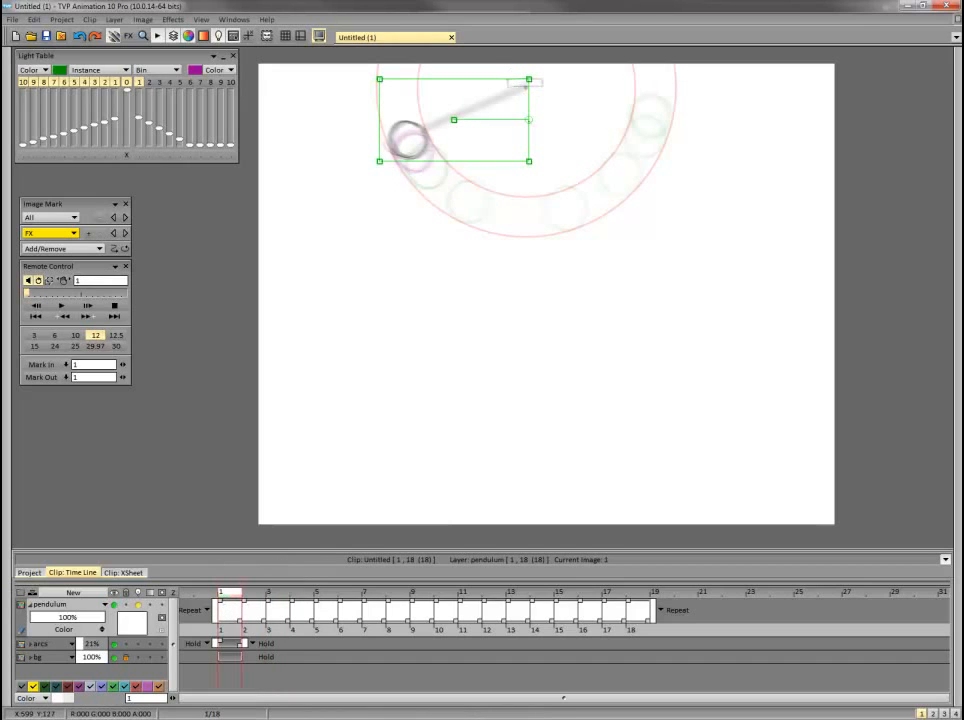
left_click_drag(528, 120, 528, 125)
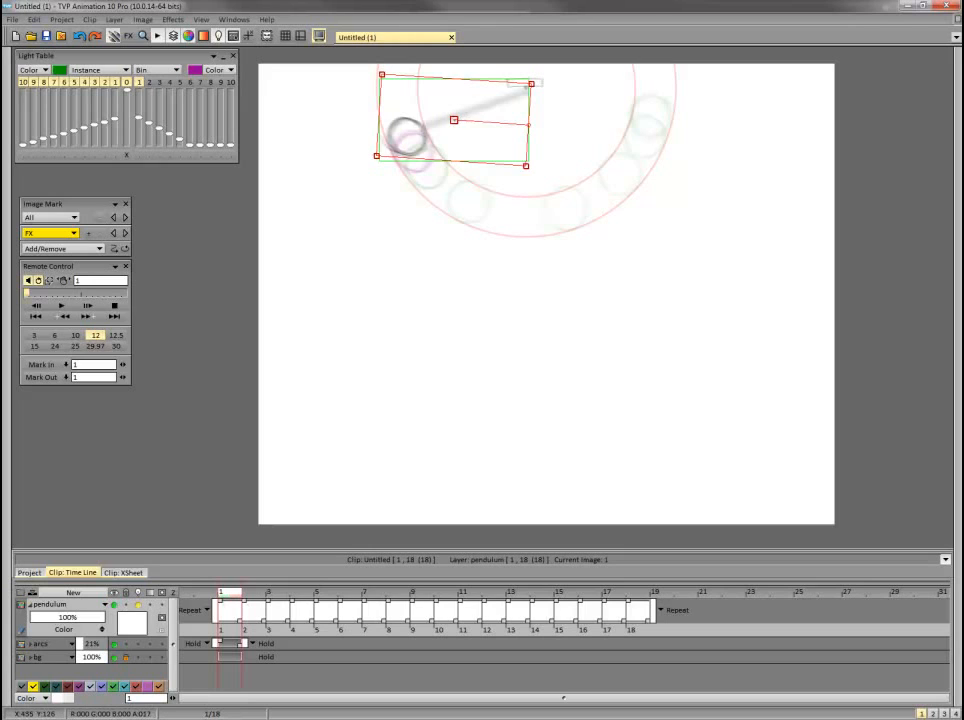
left_click_drag(454, 120, 452, 114)
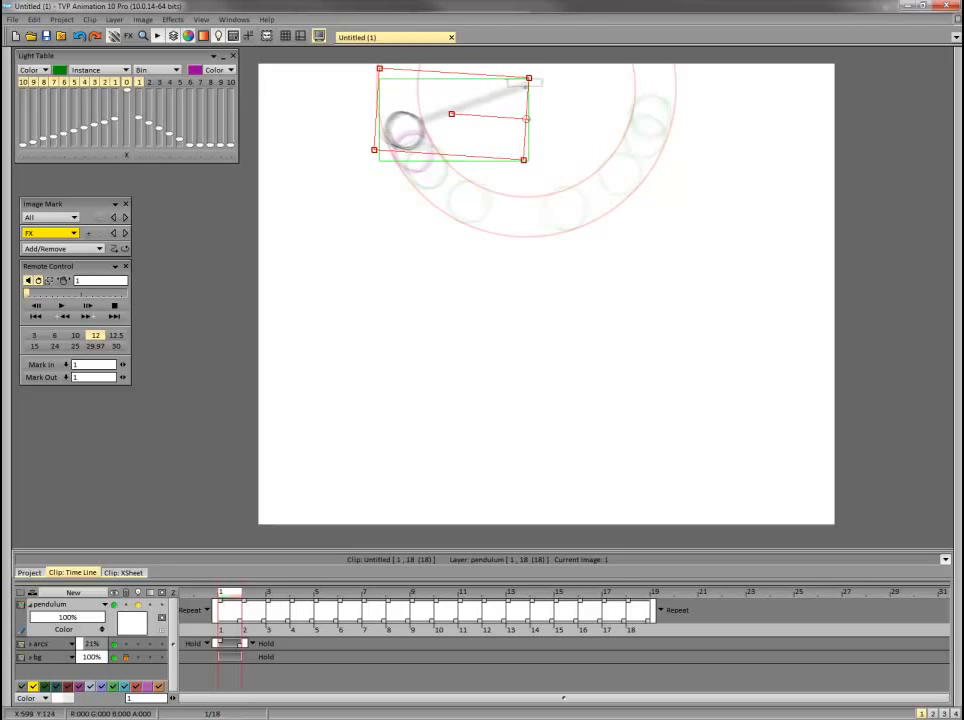
left_click_drag(526, 119, 525, 123)
left_click_drag(447, 118, 450, 113)
left_click_drag(523, 117, 524, 121)
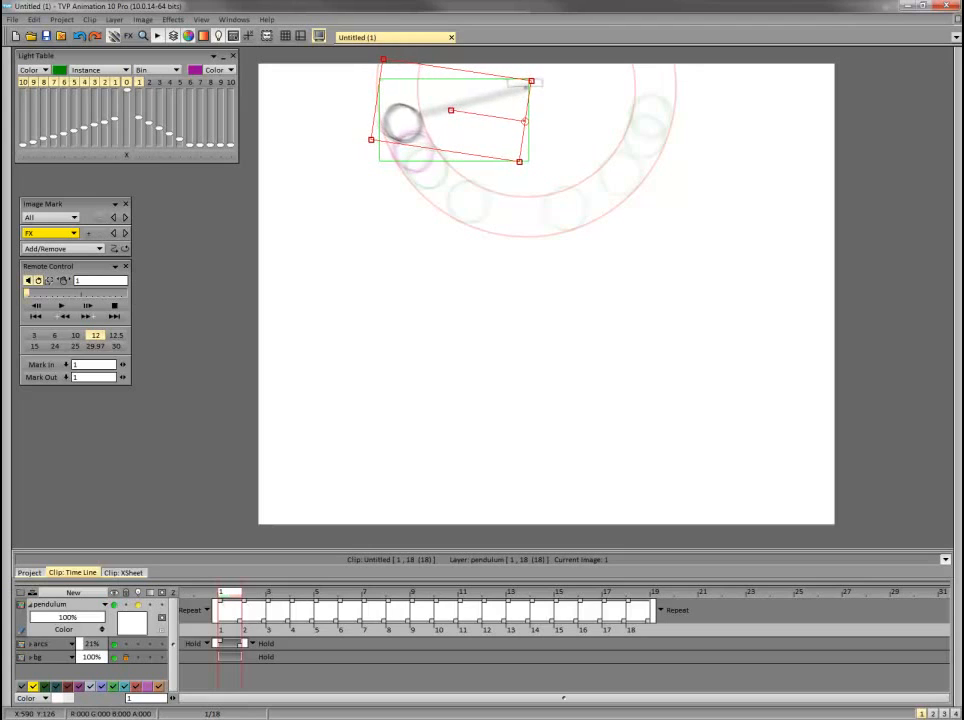
key("Return")
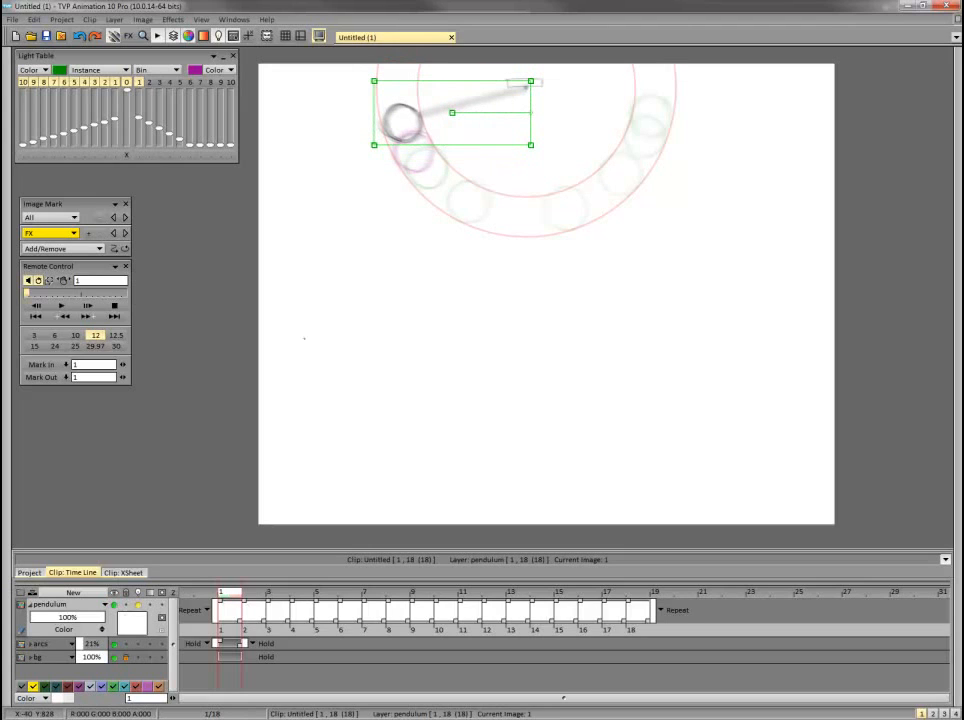
Move the frame 2 bob up along the guide arcs, closer to the frame 1 position, and play back the motion.
left_click(262, 595)
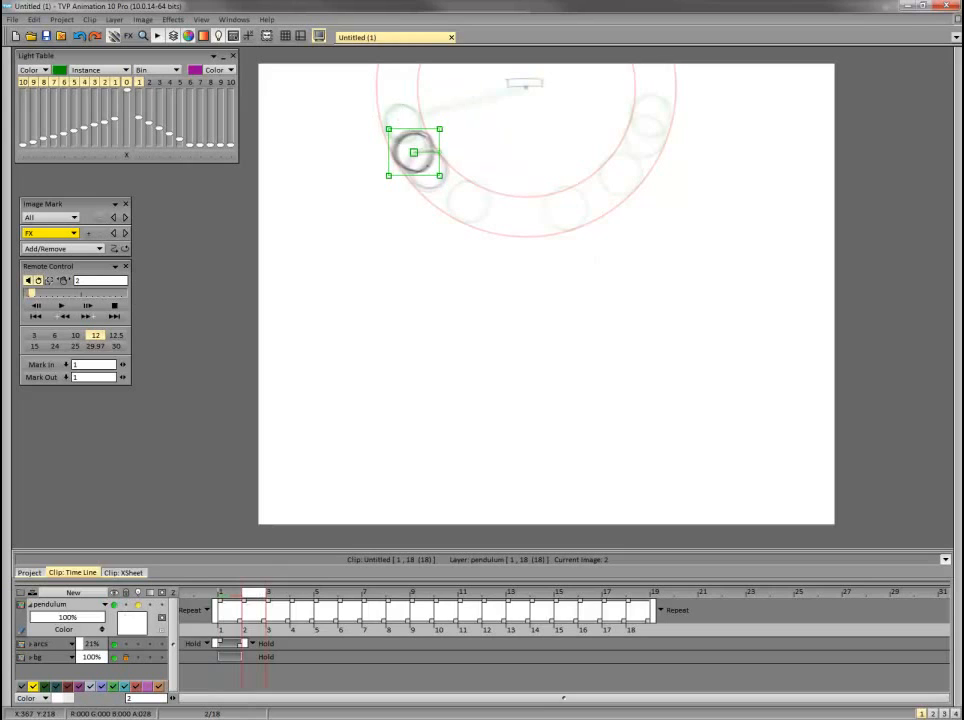
left_click_drag(413, 152, 410, 145)
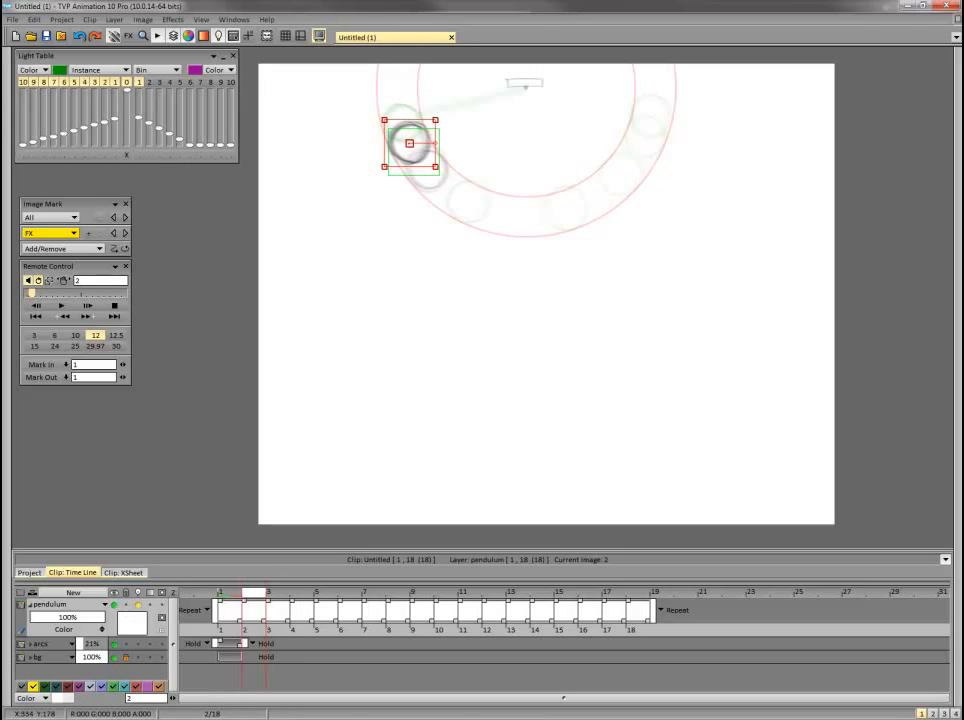
key("Return")
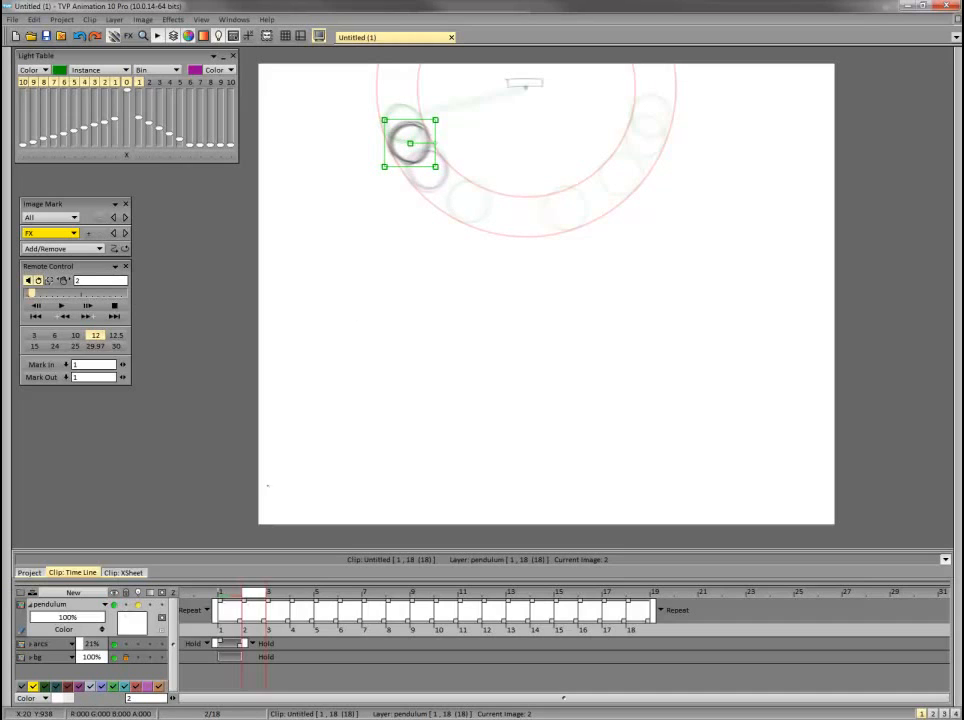
left_click_drag(414, 143, 411, 136)
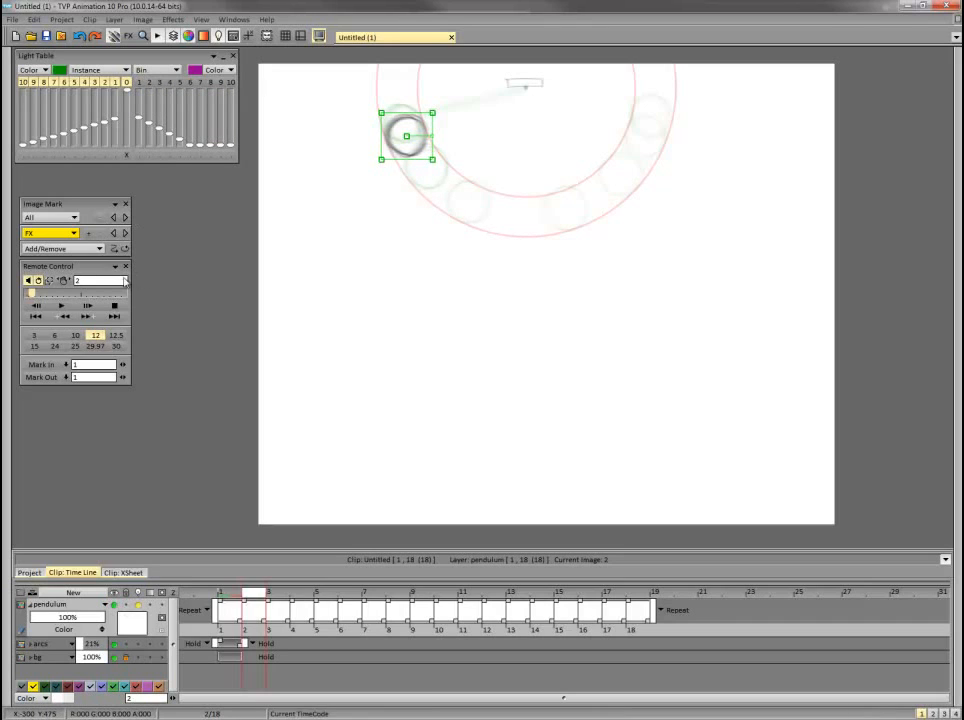
left_click(62, 305)
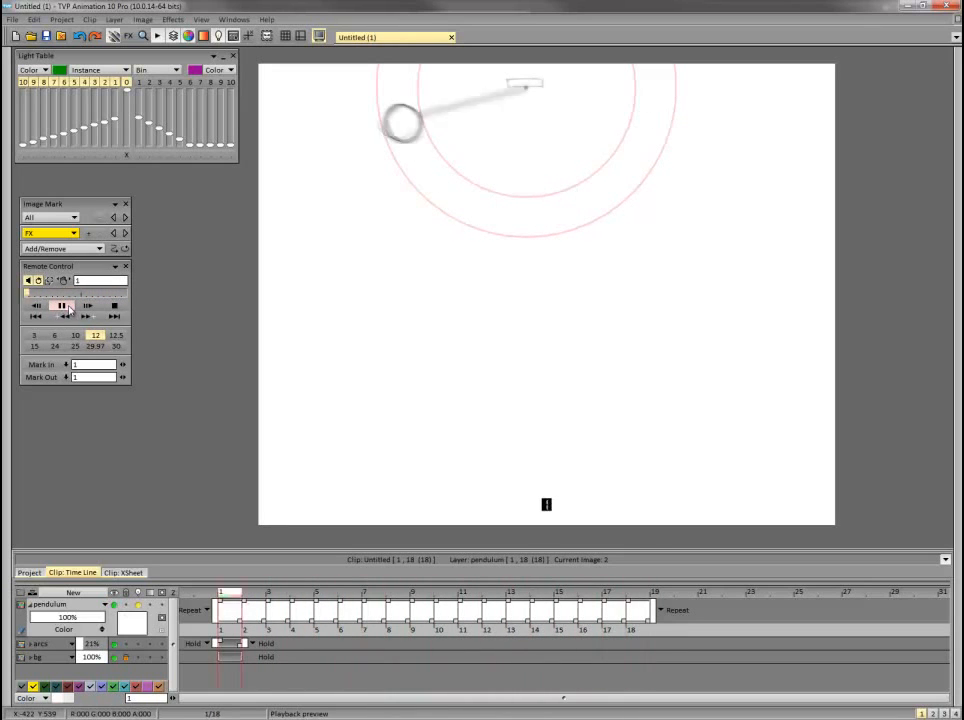
left_click(68, 306)
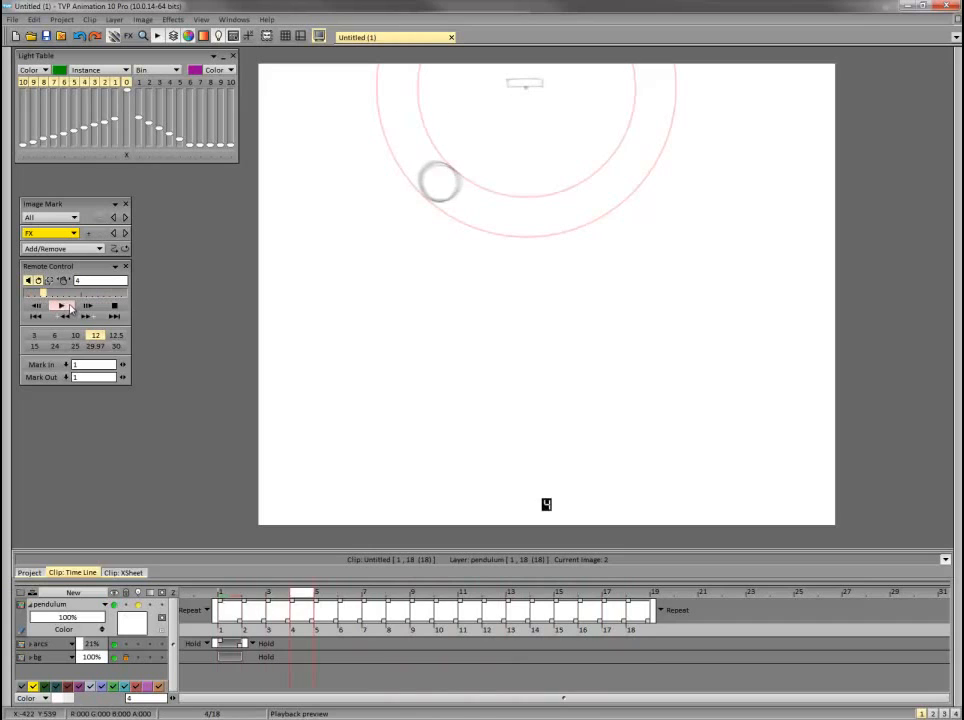
Add a new frame 19 to the pendulum layer, and enable the light table's first next-frame display.
left_click(636, 596)
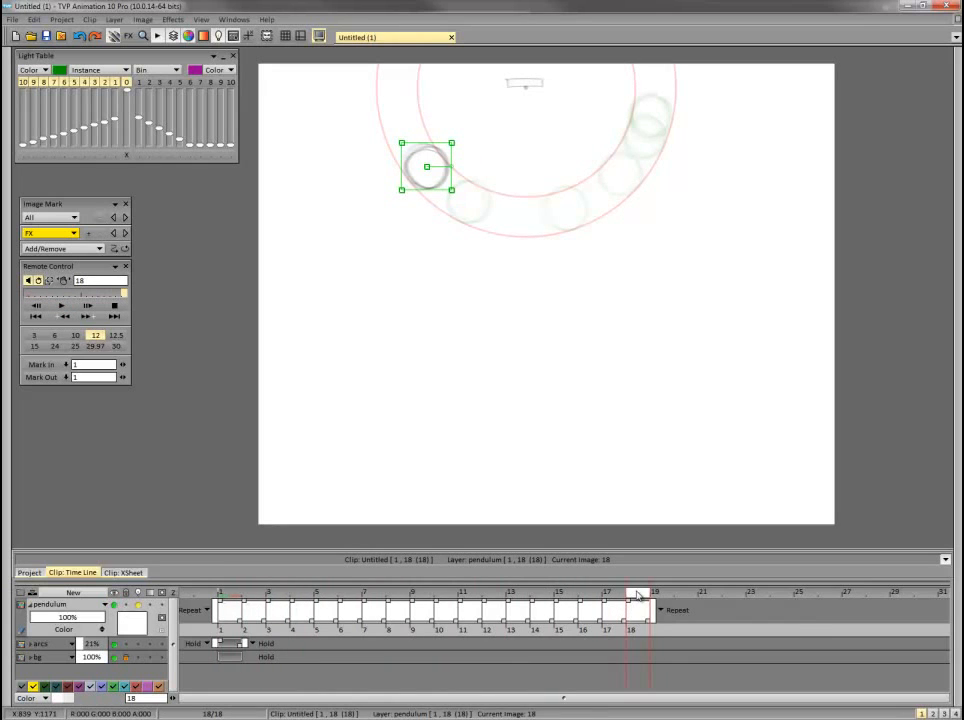
key("Right")
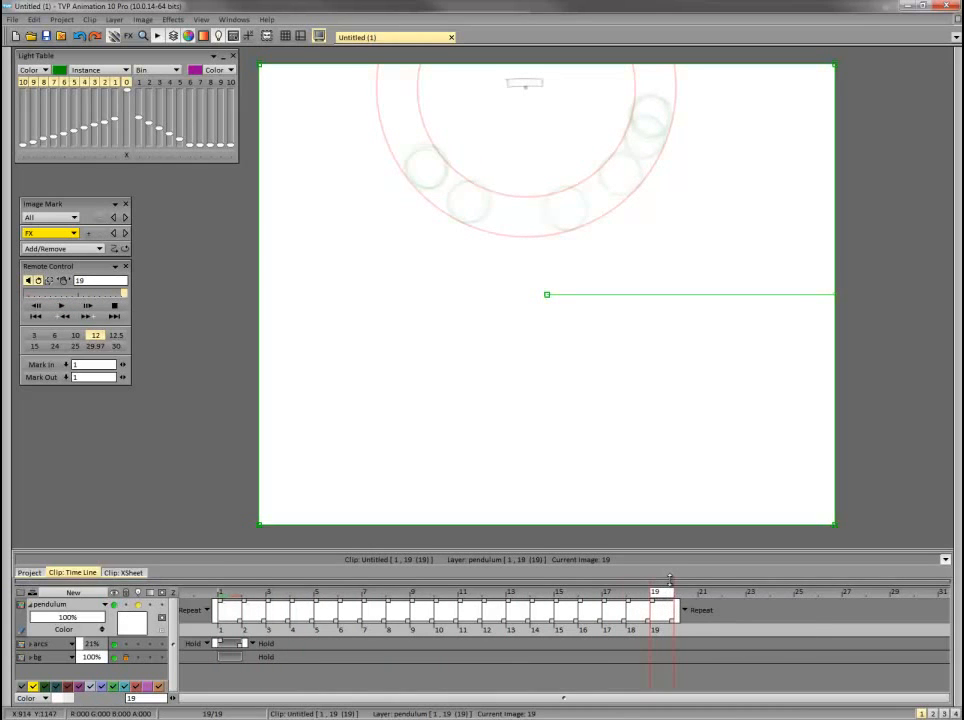
key("Return")
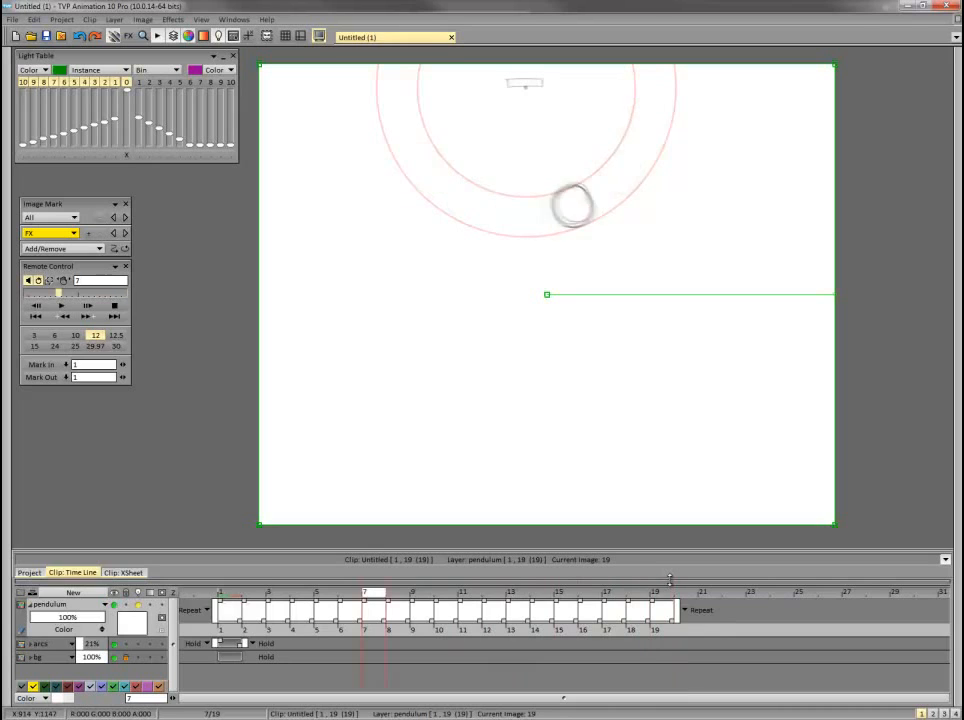
key("Return")
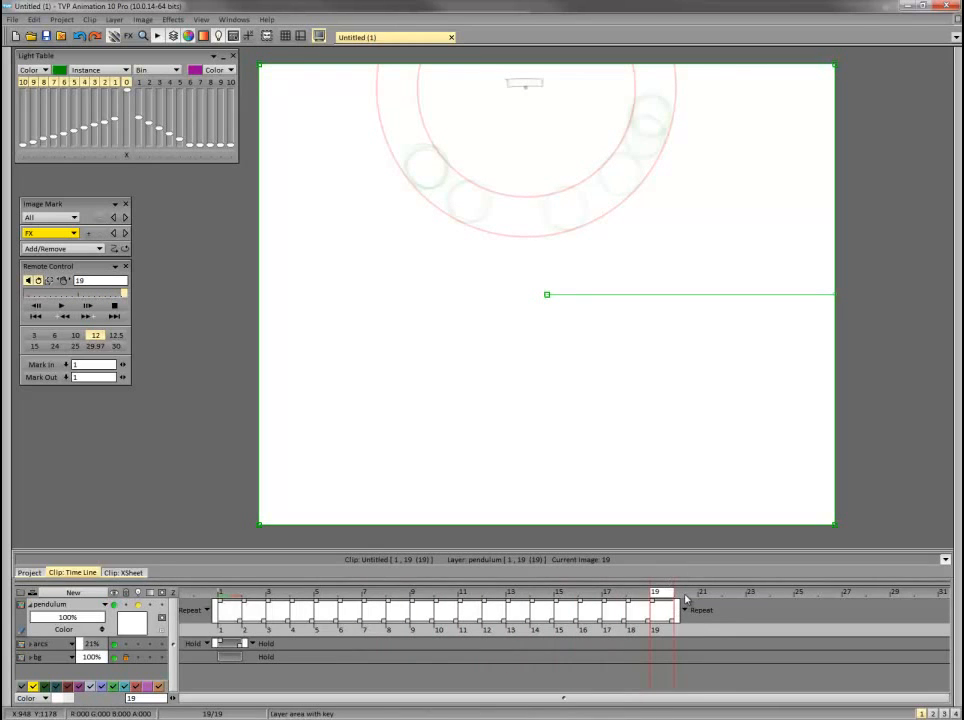
left_click(141, 82)
key("Return")
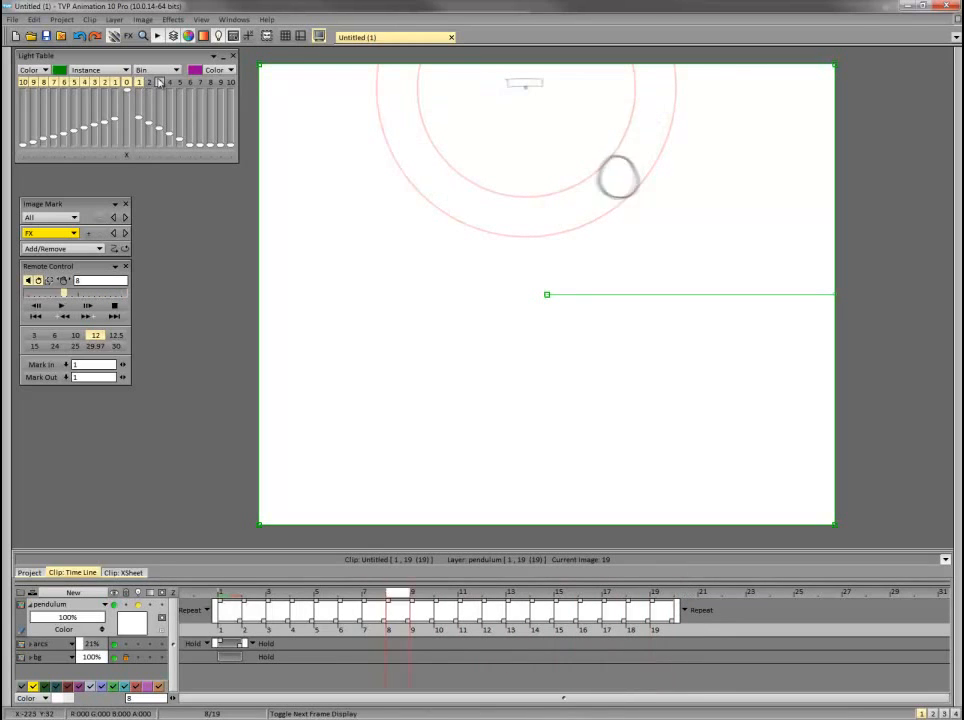
key("Return")
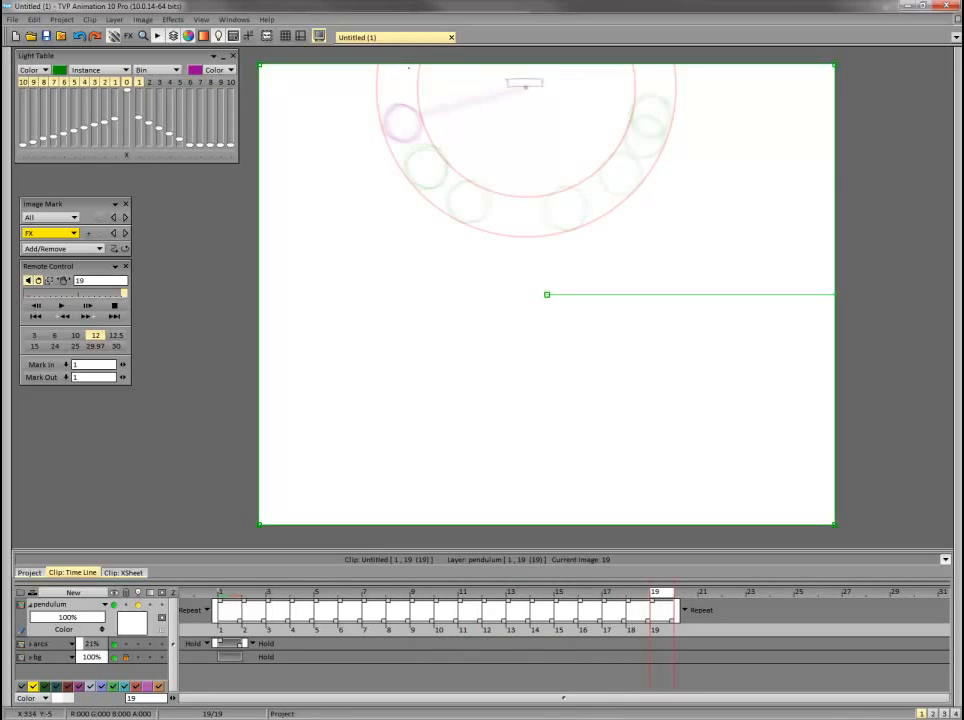
Sketch the bob on frame 19 between its frame 18 and frame 1 positions, and play back the loop.
left_click_drag(423, 154, 399, 145)
key("Escape")
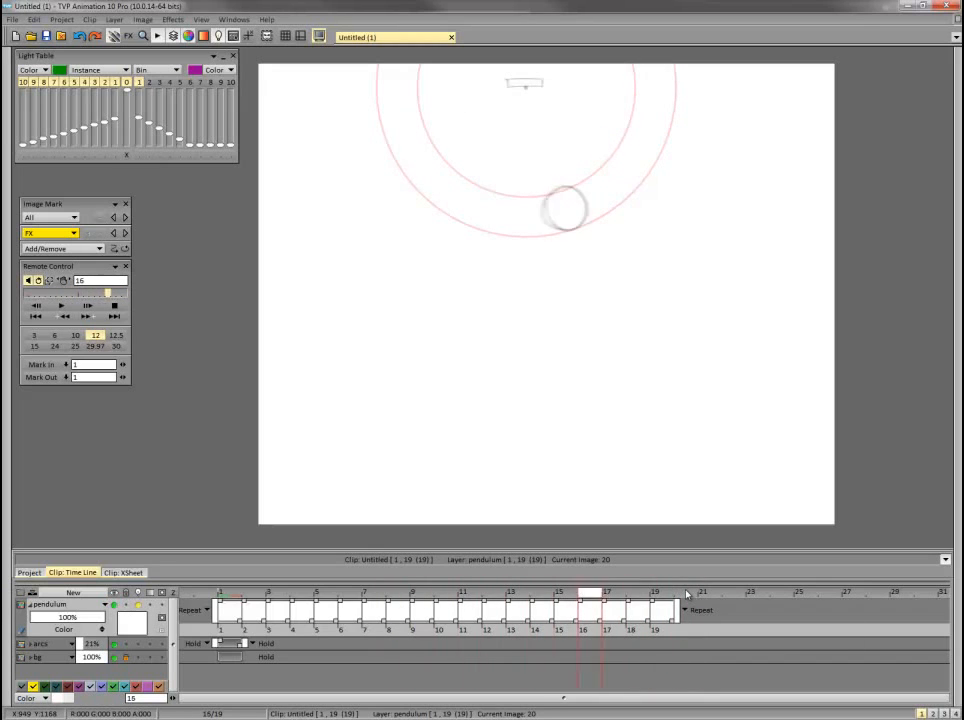
left_click(687, 594)
left_click(62, 307)
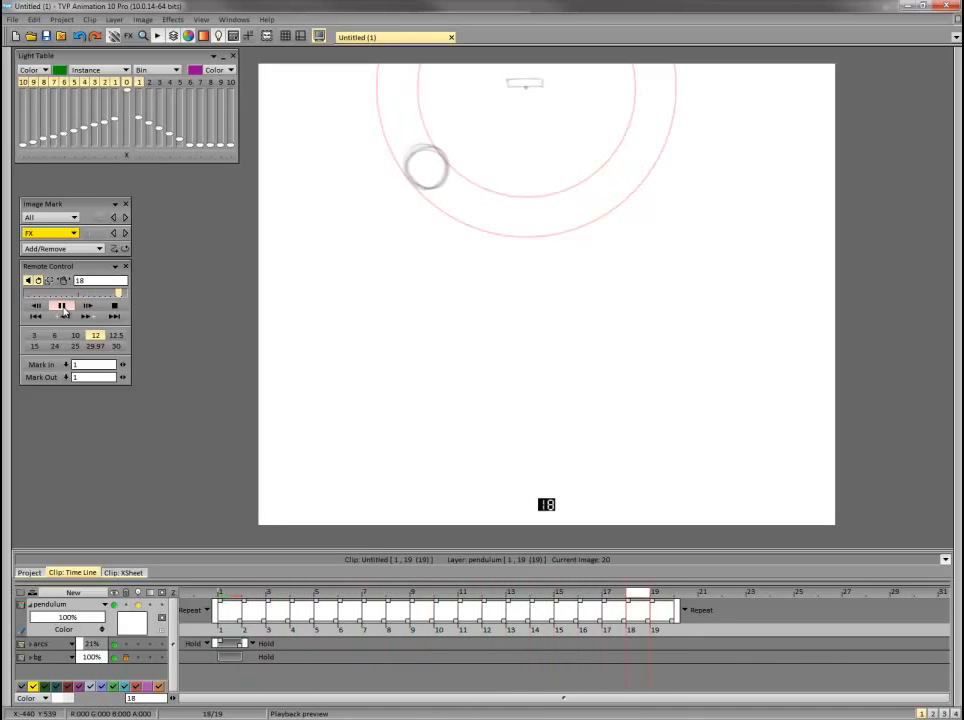
Rotate and reposition the frame 1 pendulum slightly higher along the arc, keeping its rod on the pivot and its bob between the guides.
left_click(114, 306)
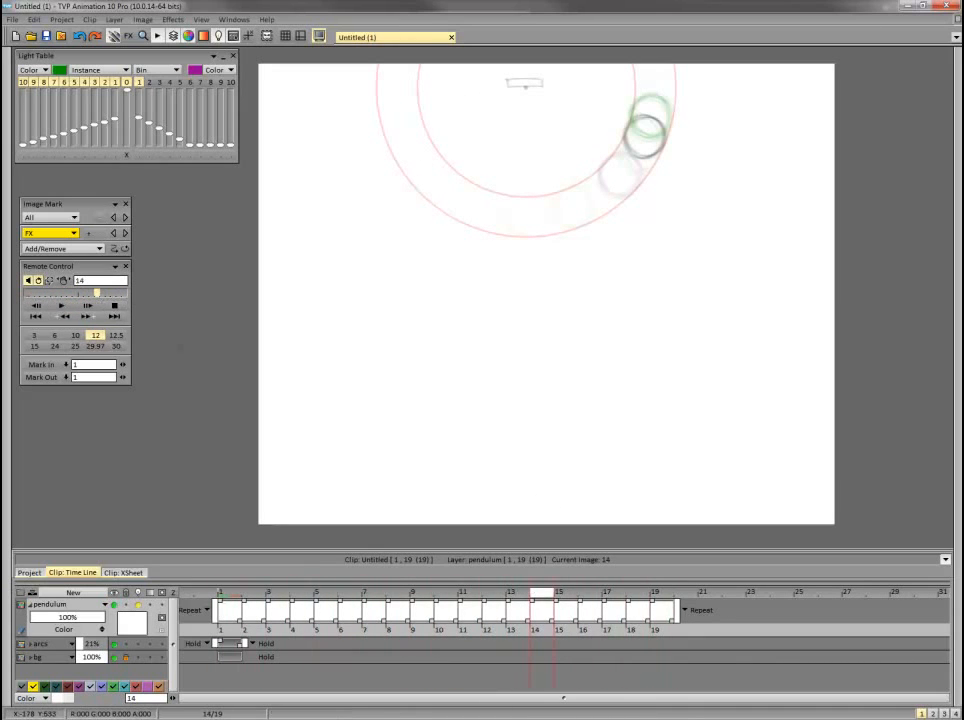
left_click_drag(661, 596, 681, 596)
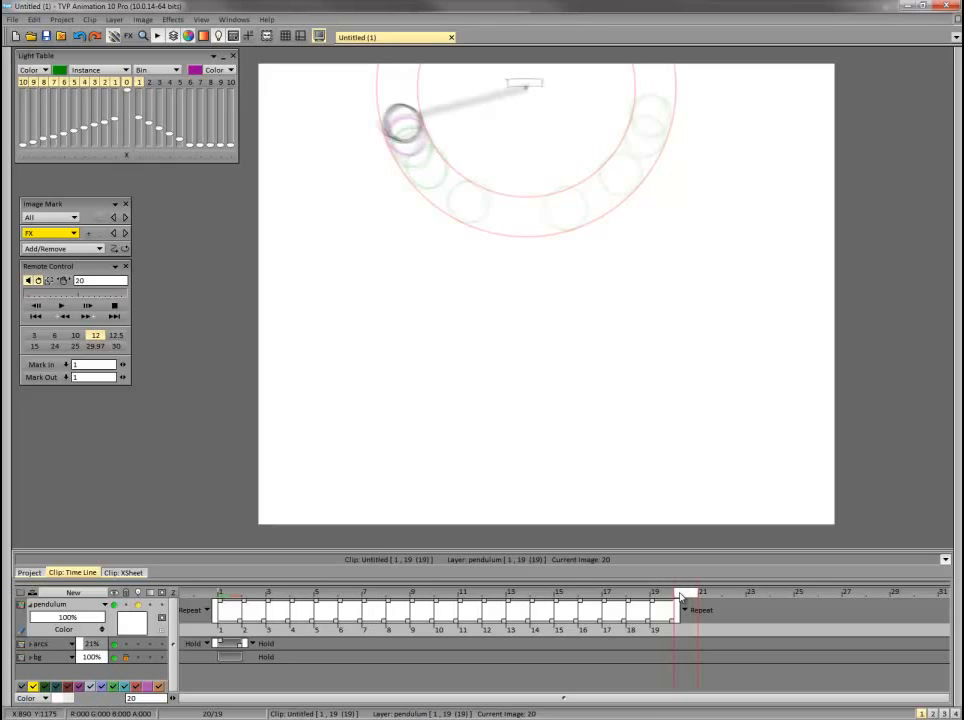
left_click(228, 597)
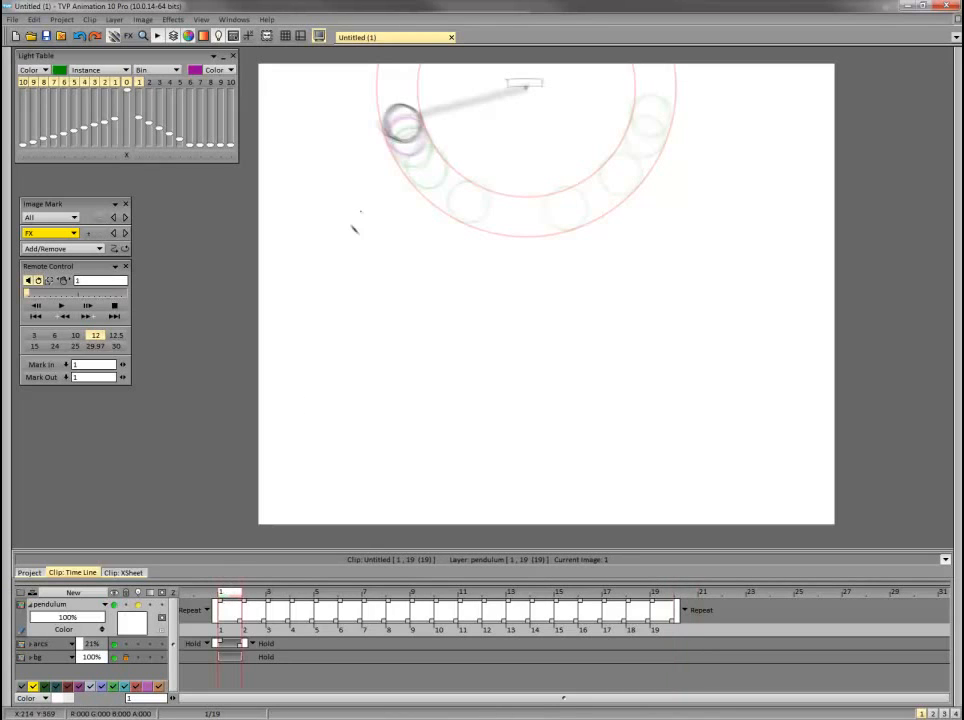
key("ctrl+t")
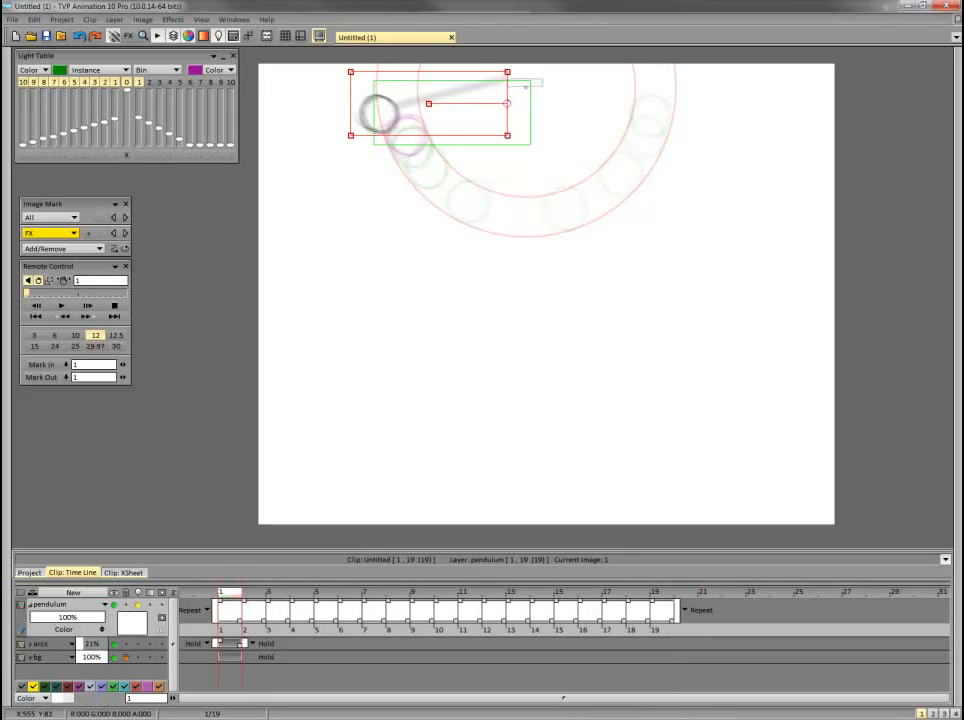
left_click_drag(430, 104, 452, 112)
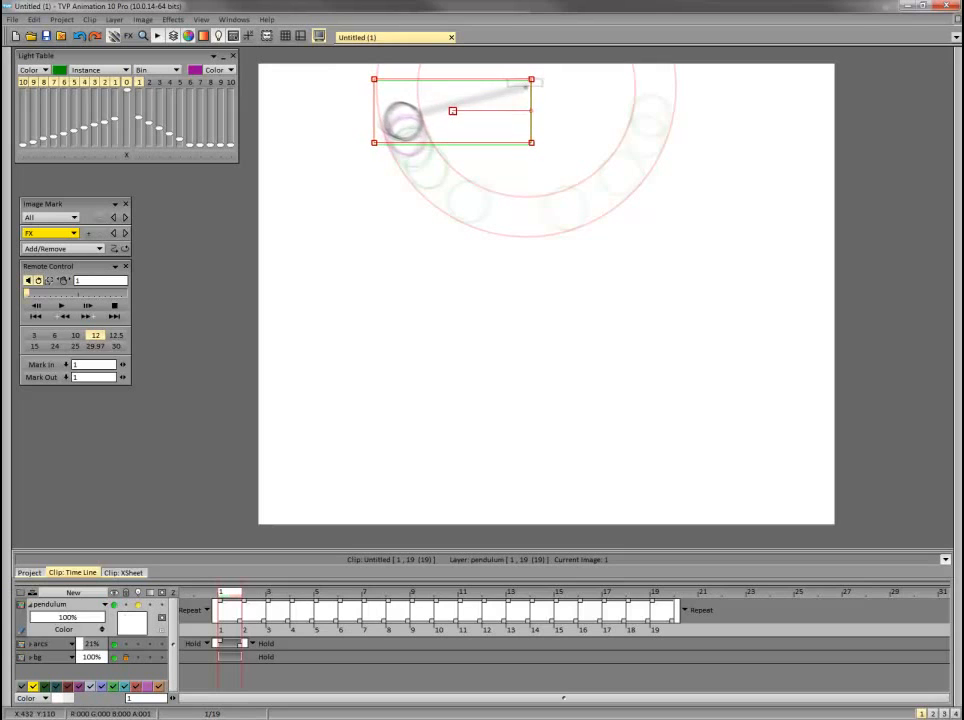
left_click_drag(531, 111, 529, 117)
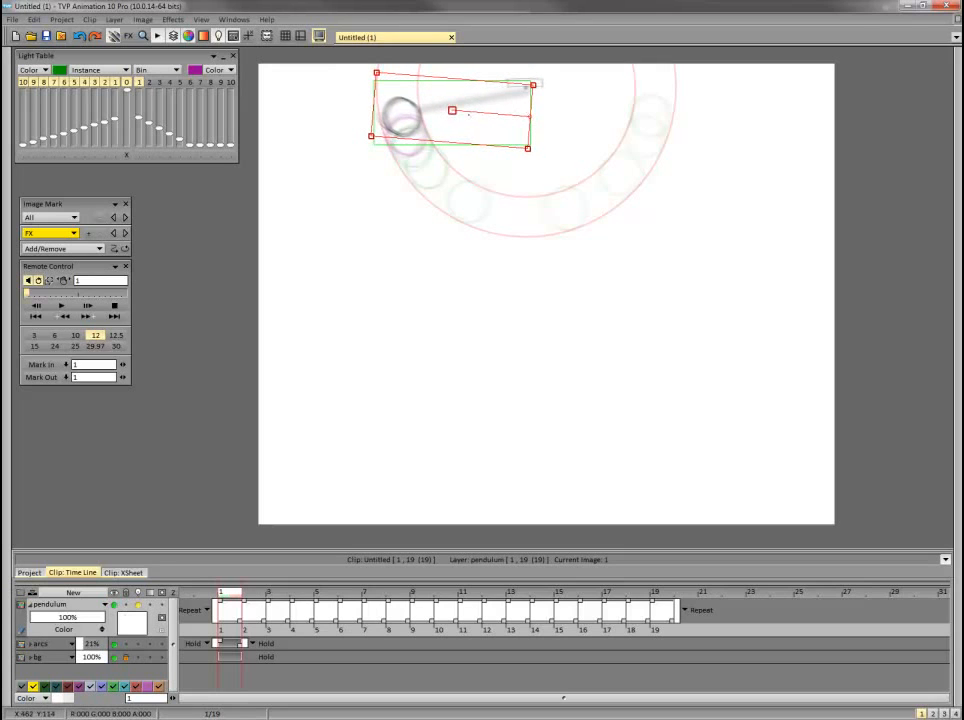
left_click_drag(468, 114, 449, 104)
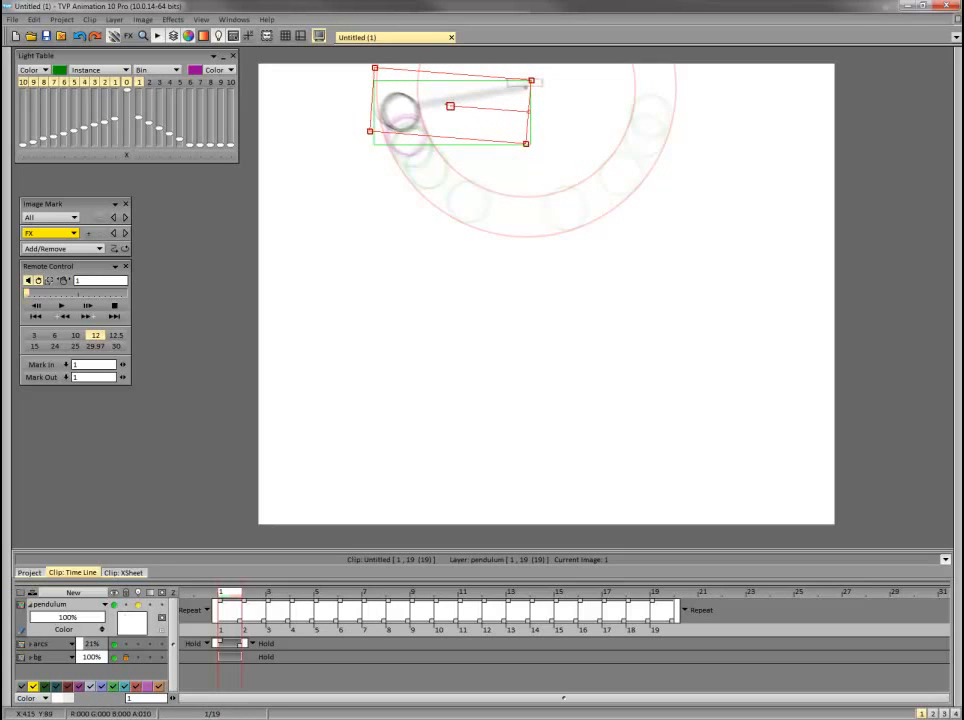
key("Return")
Add a new frame 20 to the pendulum layer, sketch its bob between the frame 19 and frame 1 positions, and play back the loop.
left_click(659, 591)
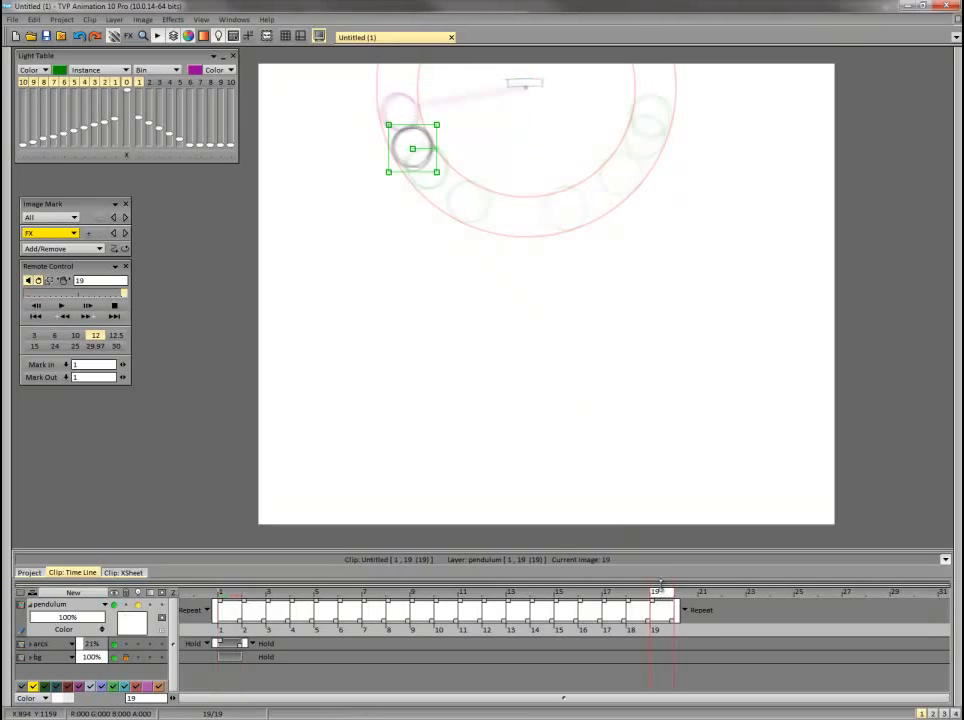
key("Right")
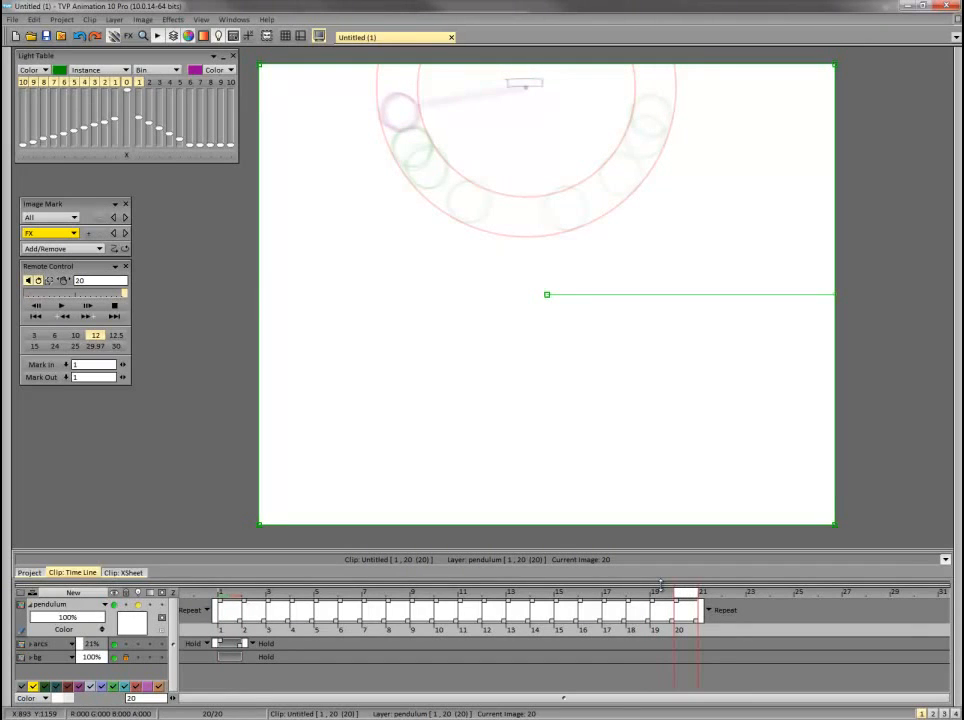
key("Escape")
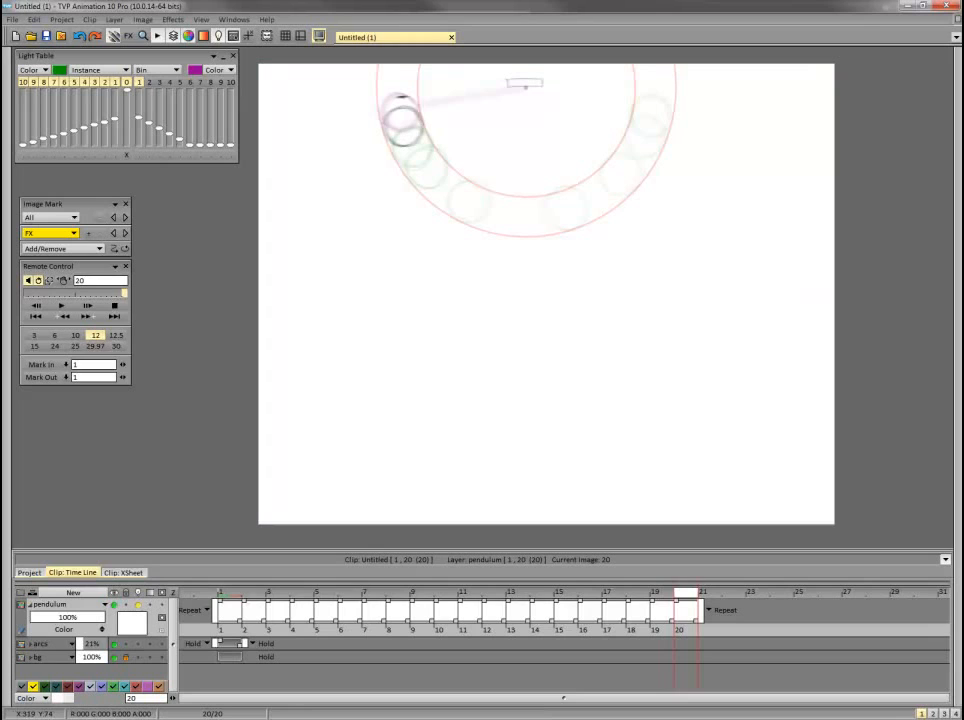
key("Return")
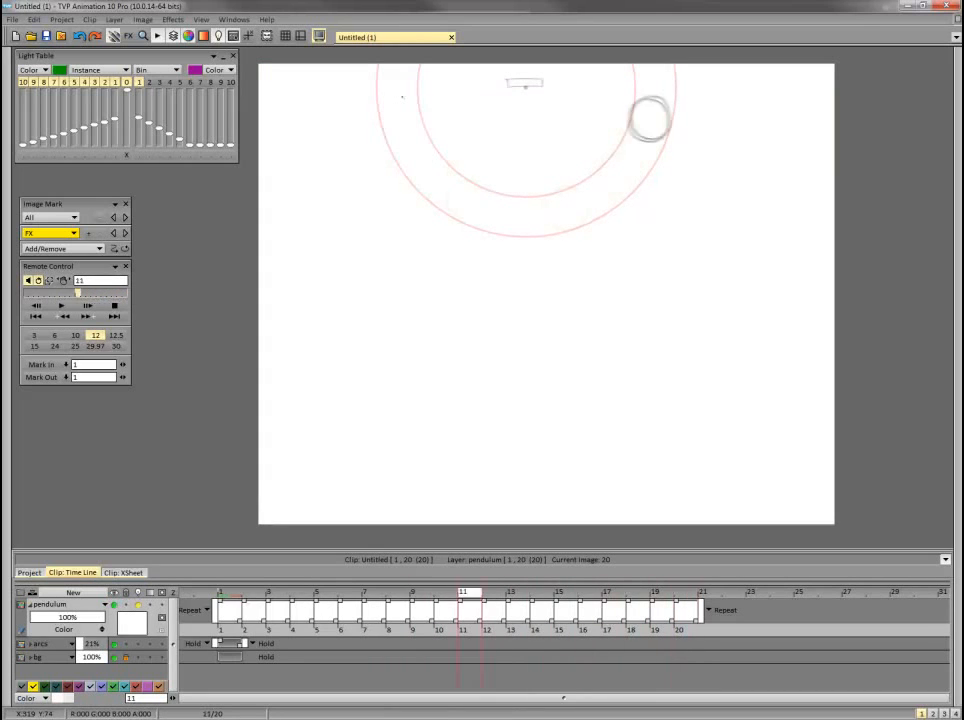
key("Return")
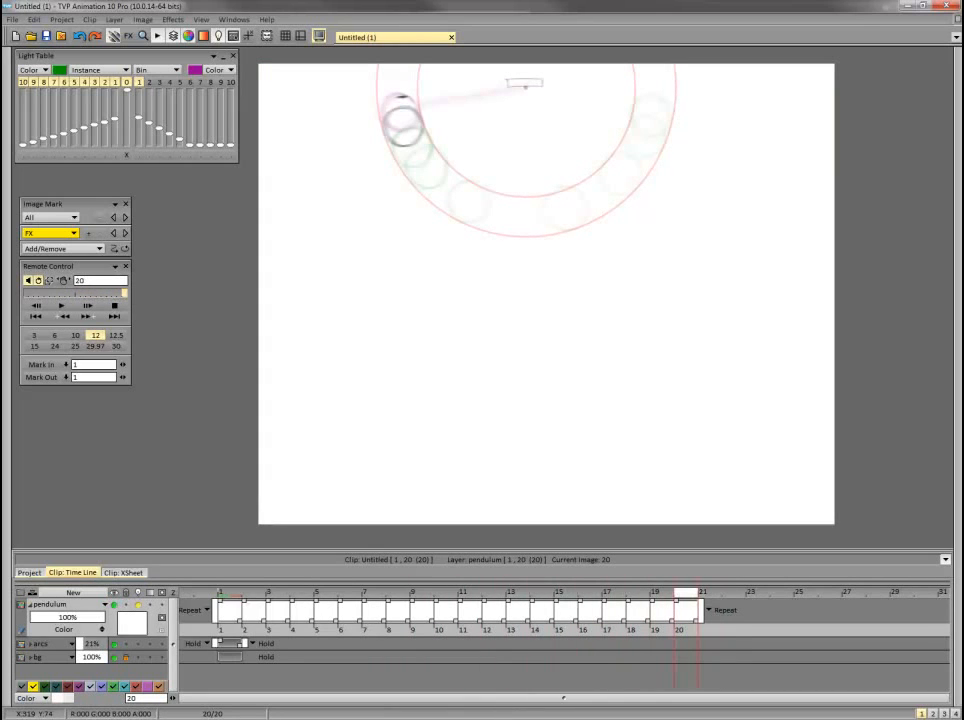
left_click(62, 306)
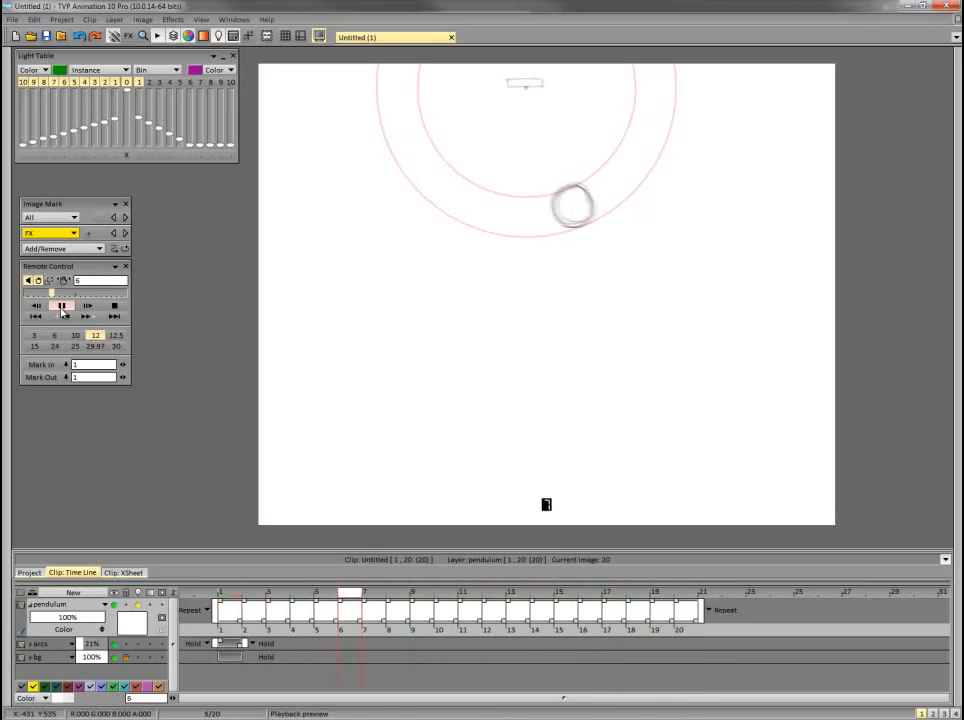
left_click(115, 307)
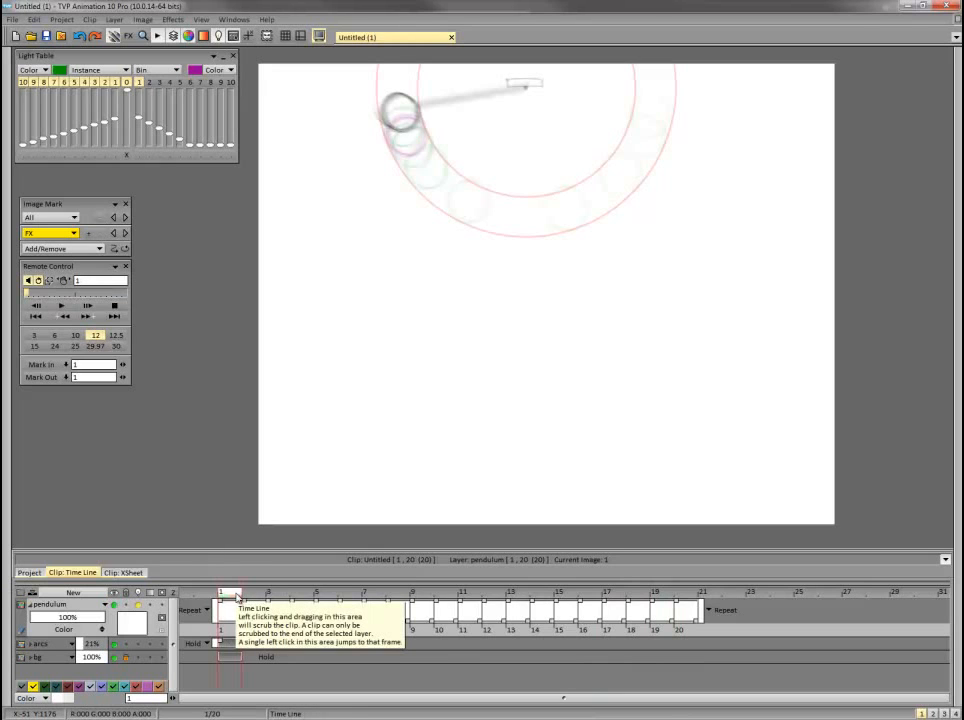
Insert a new frame 2 after frame 1, sketch its bob between the neighbouring positions, and disable the light table's first next-frame display.
key("Right")
key("Left")
key("Insert")
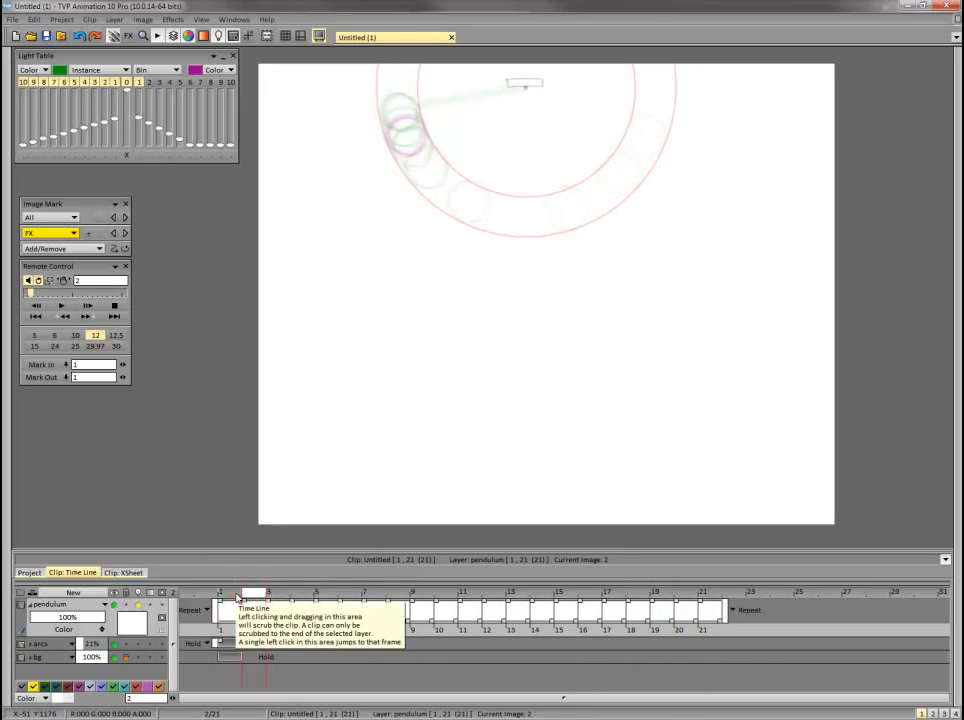
key("Left")
key("Left")
key("Left")
key("Left")
key("Left")
key("Left")
key("Left")
key("Left")
key("Right")
key("Right")
left_click(142, 83)
key("Left")
key("Left")
key("Left")
key("Left")
key("Left")
key("Left")
key("Left")
key("Right")
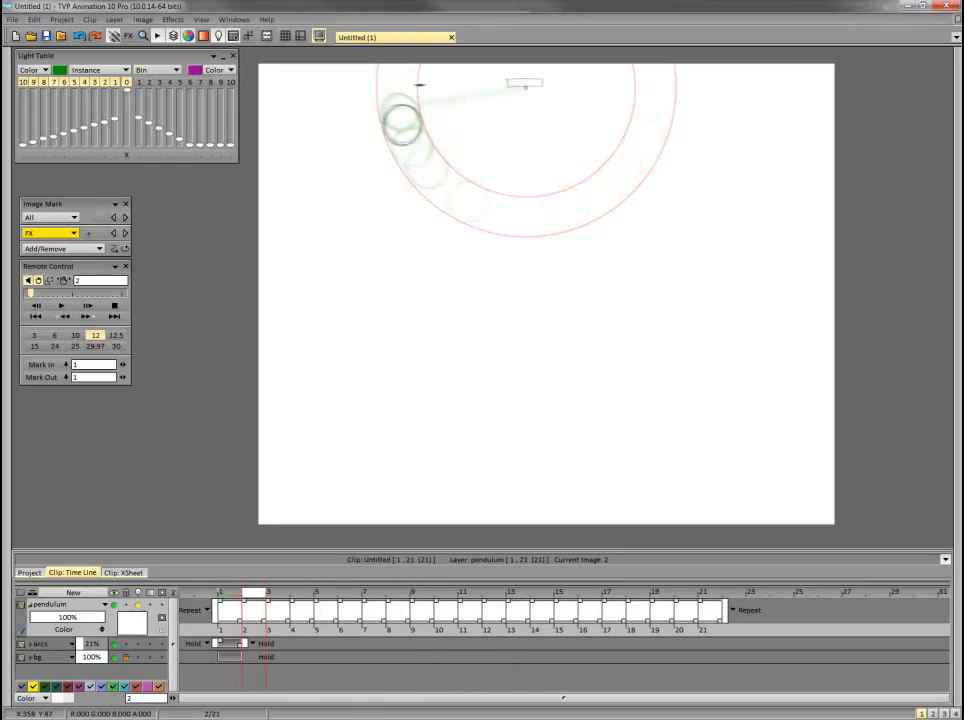
Turn off the light table's current-frame display and play back the 21-frame loop.
left_click(127, 85)
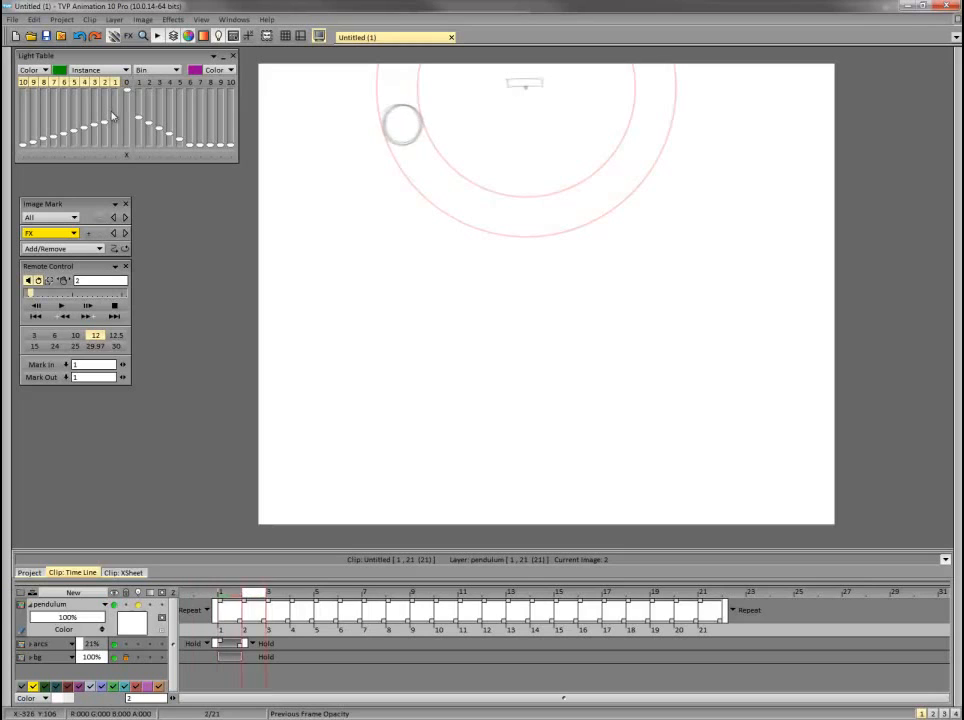
left_click(61, 305)
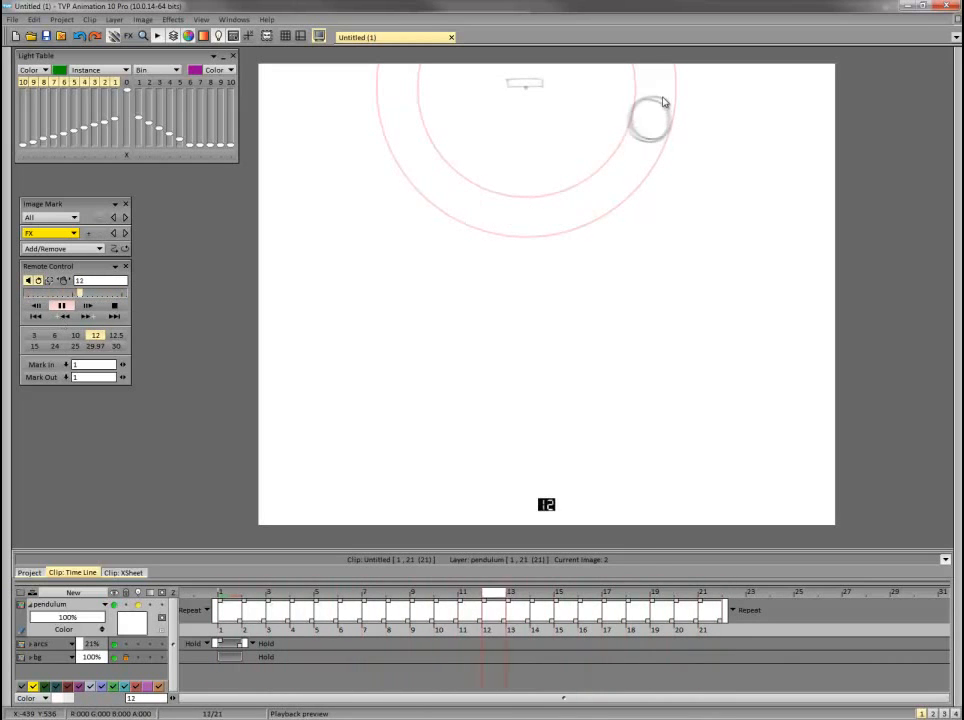
left_click(116, 306)
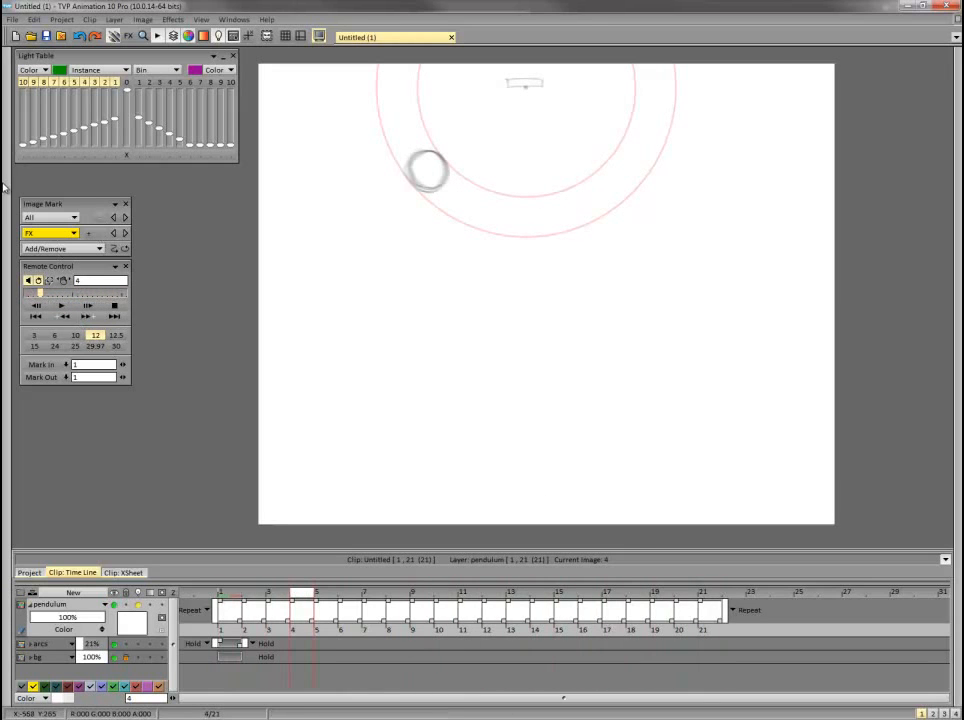
Draw a straight rod on frame 2 from the bob's edge to the pivot, and preview it against the neighbouring frames.
mouse_move(4, 185)
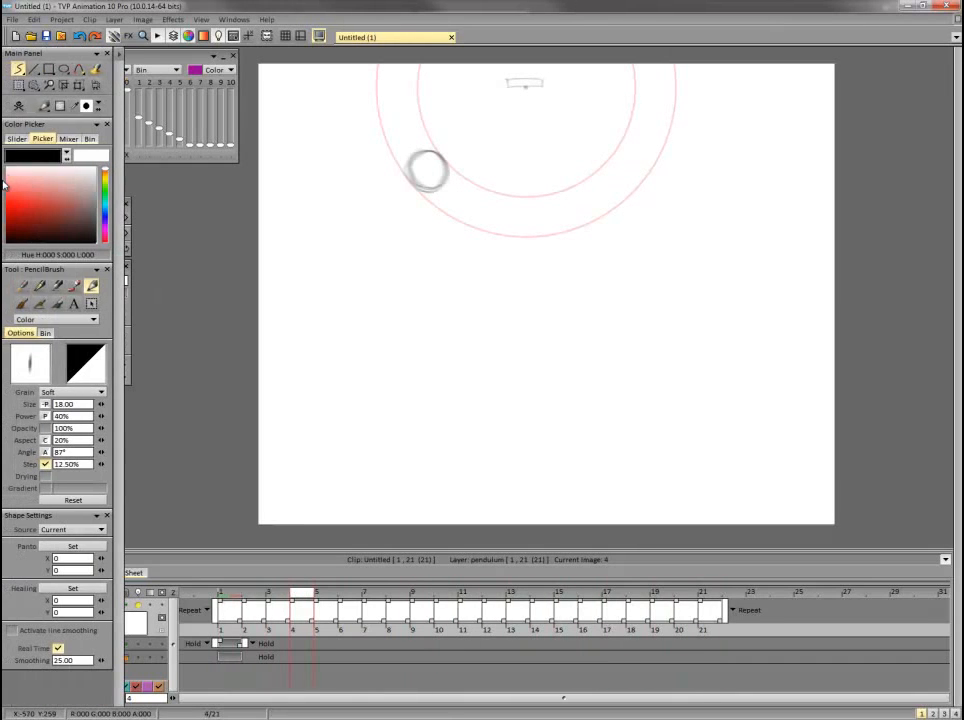
left_click(227, 596)
key("Right")
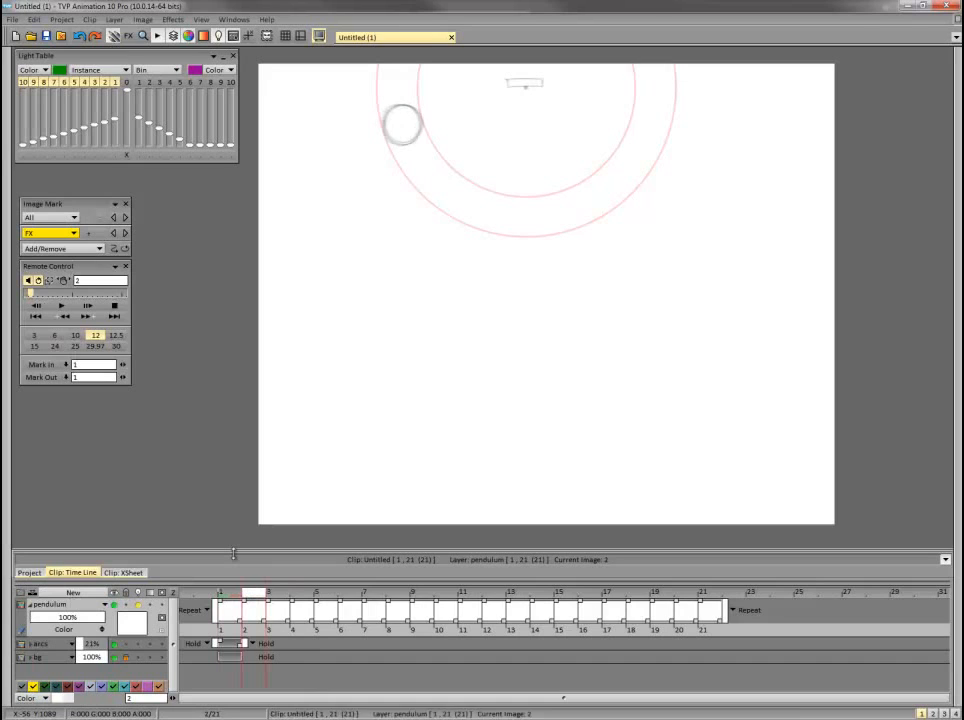
left_click_drag(417, 112, 421, 118)
left_click_drag(525, 87, 526, 87)
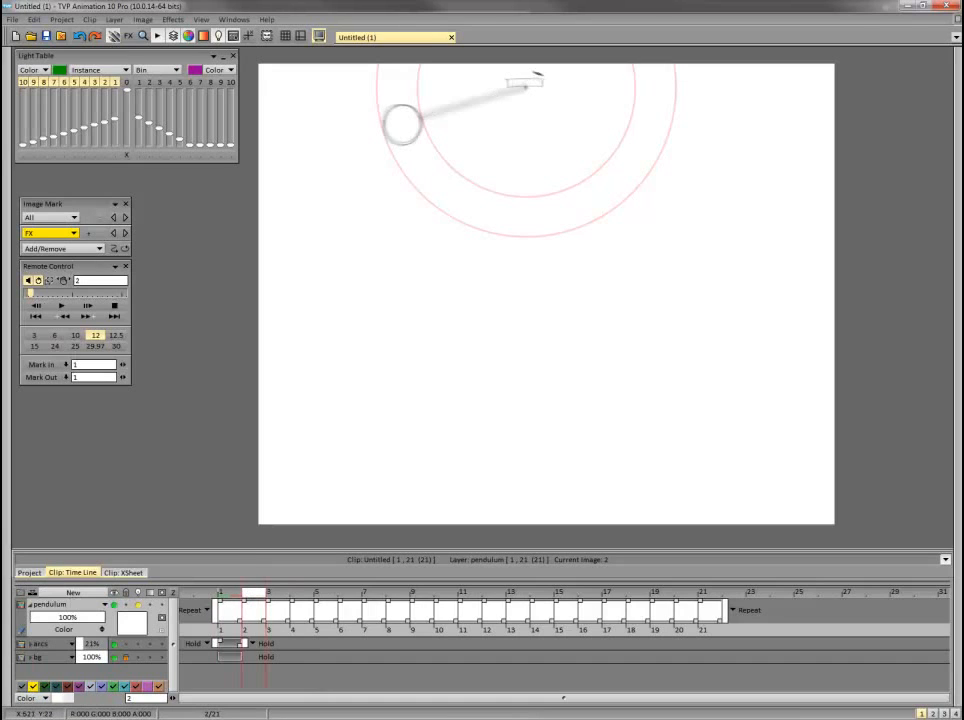
key("Left")
key("Right")
key("Return")
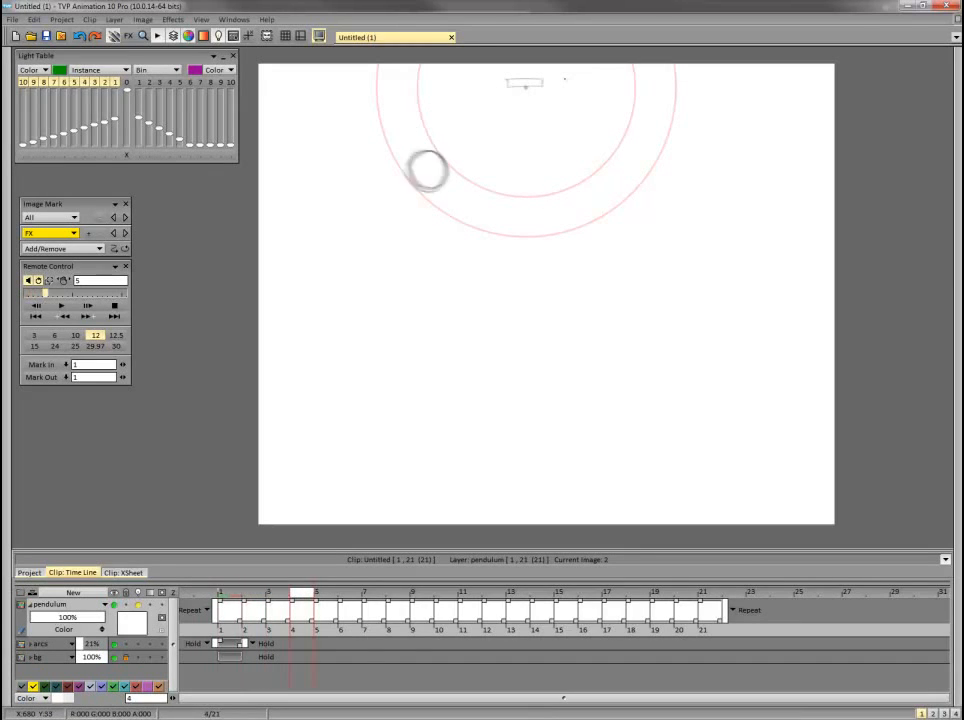
key("Return")
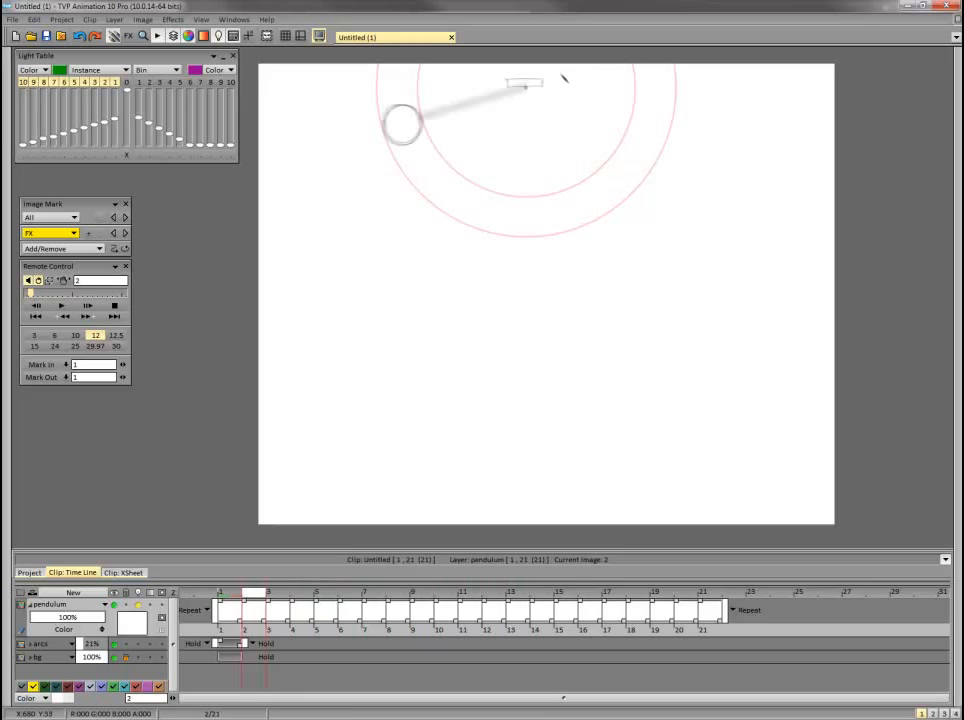
Turn off the light table's previous-frame displays 6 to 10, and undo the trial rod stroke on frame 3.
key("Right")
key("Return")
key("Return")
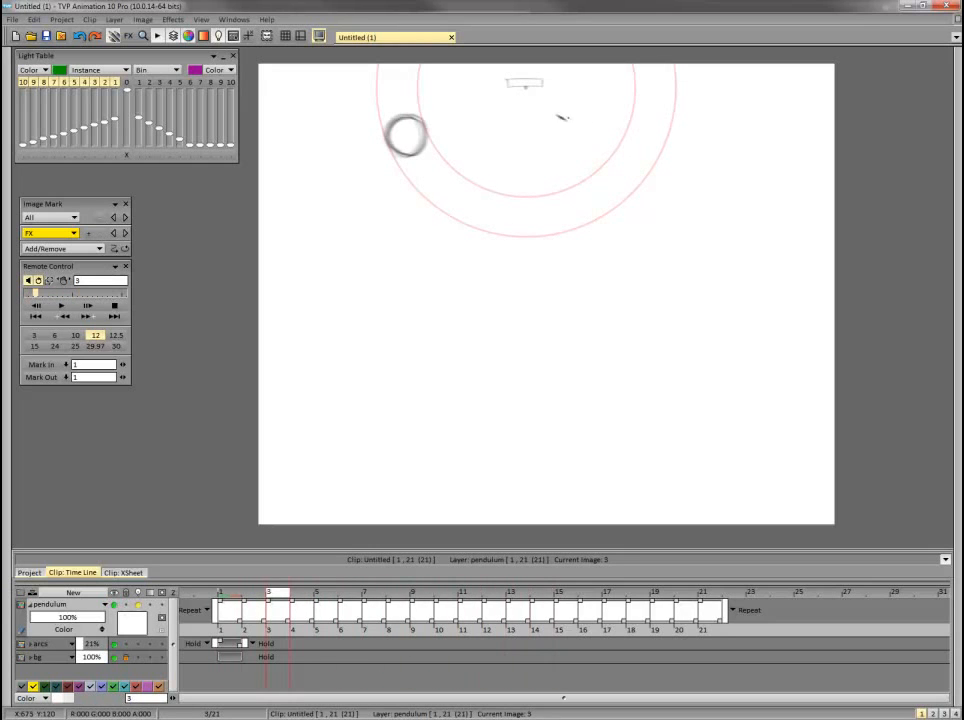
key("Return")
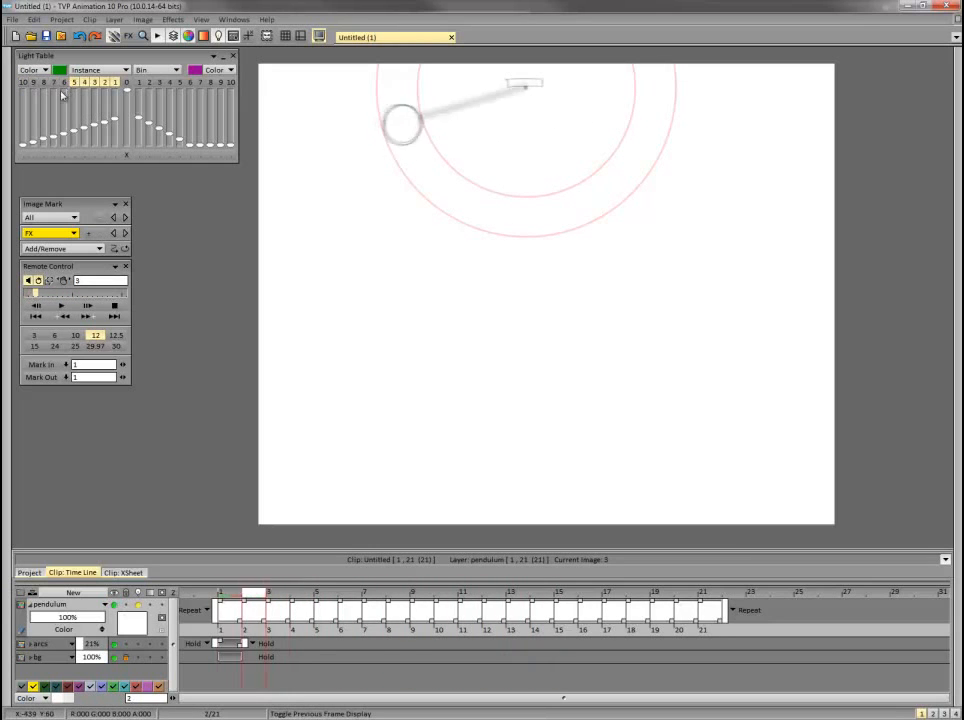
key("Return")
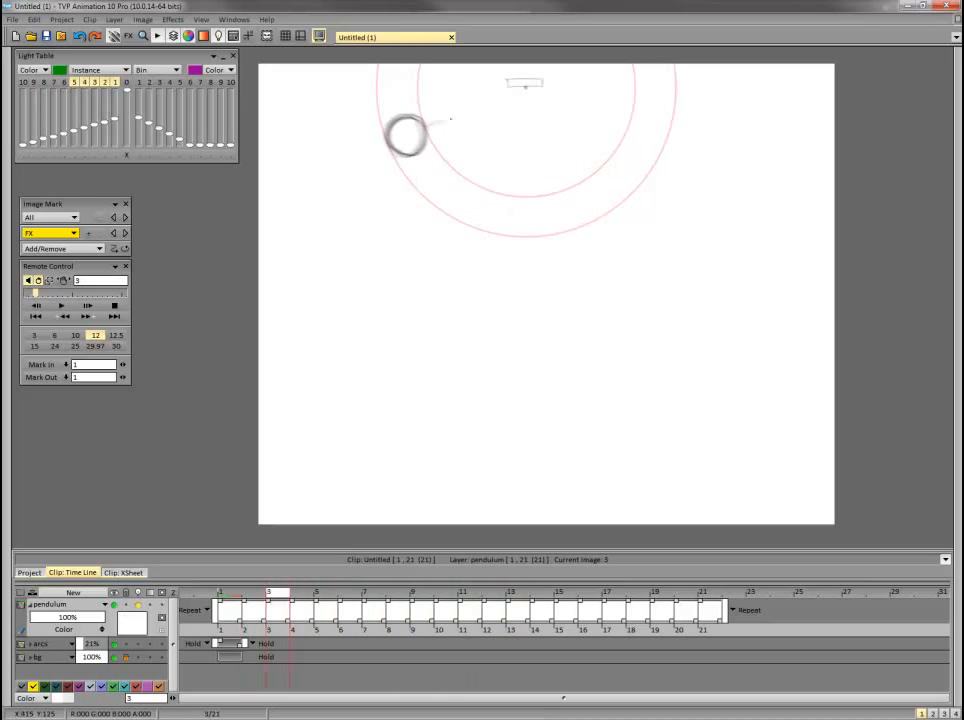
key("ctrl+z")
Draw a straight rod on frame 3 connecting the pivot to the bob.
mouse_move(5, 132)
left_click(35, 71)
left_click(70, 70)
left_click_drag(524, 87, 534, 83)
Draw straight rods on frames 4 and 5, each connecting the pivot to the edge of the bob.
key("Right")
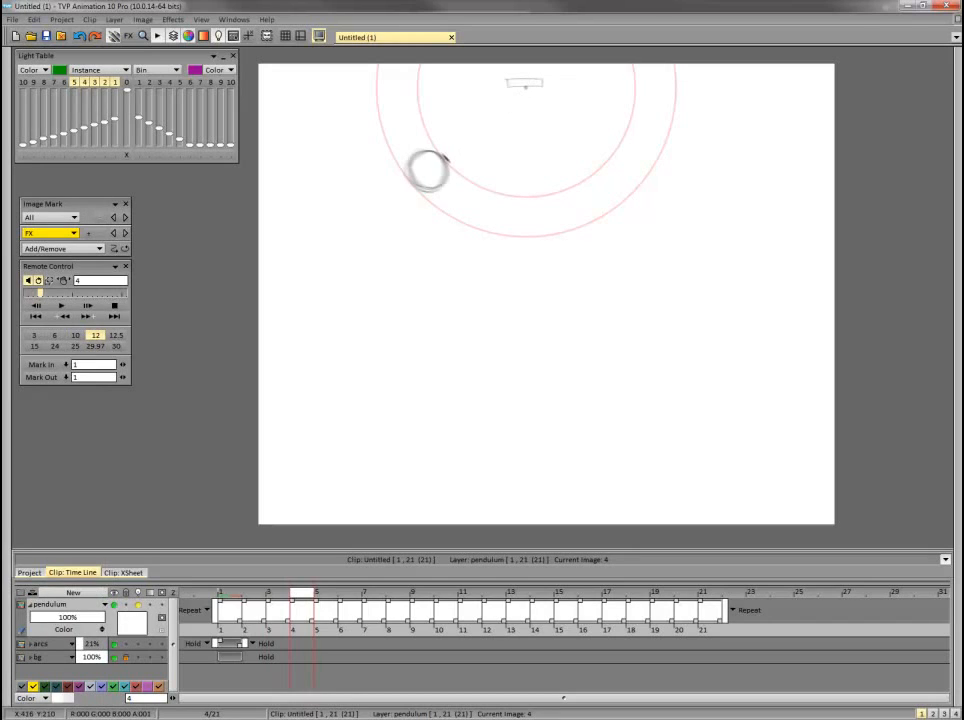
key("Return")
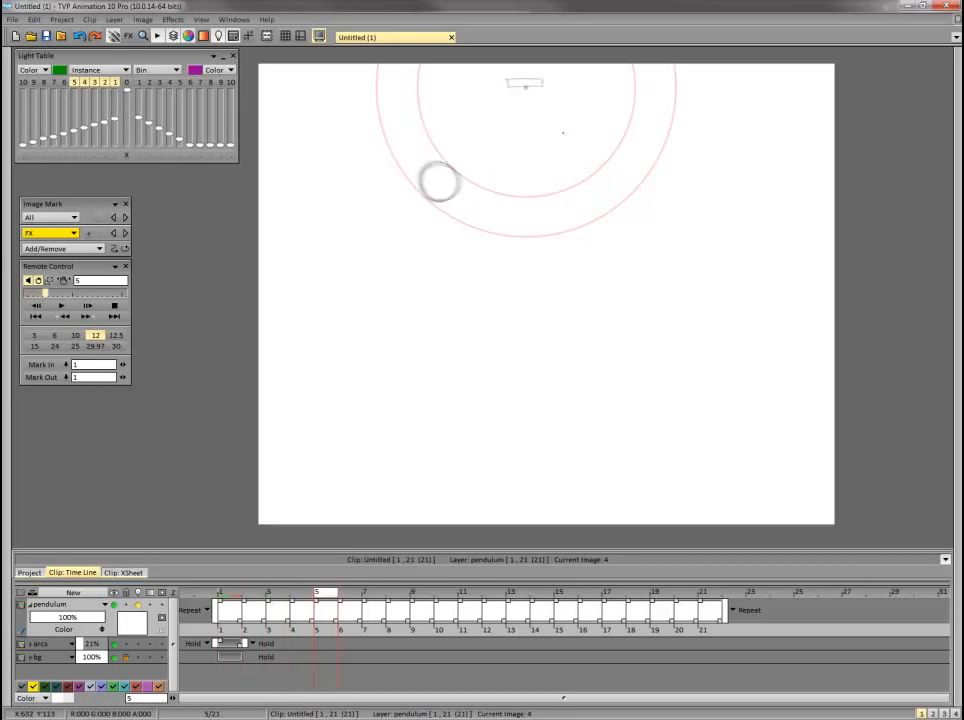
key("Return")
key("Right")
Draw straight rods on frames 6 to 9, each connecting the pivot to the edge of the bob.
key("Right")
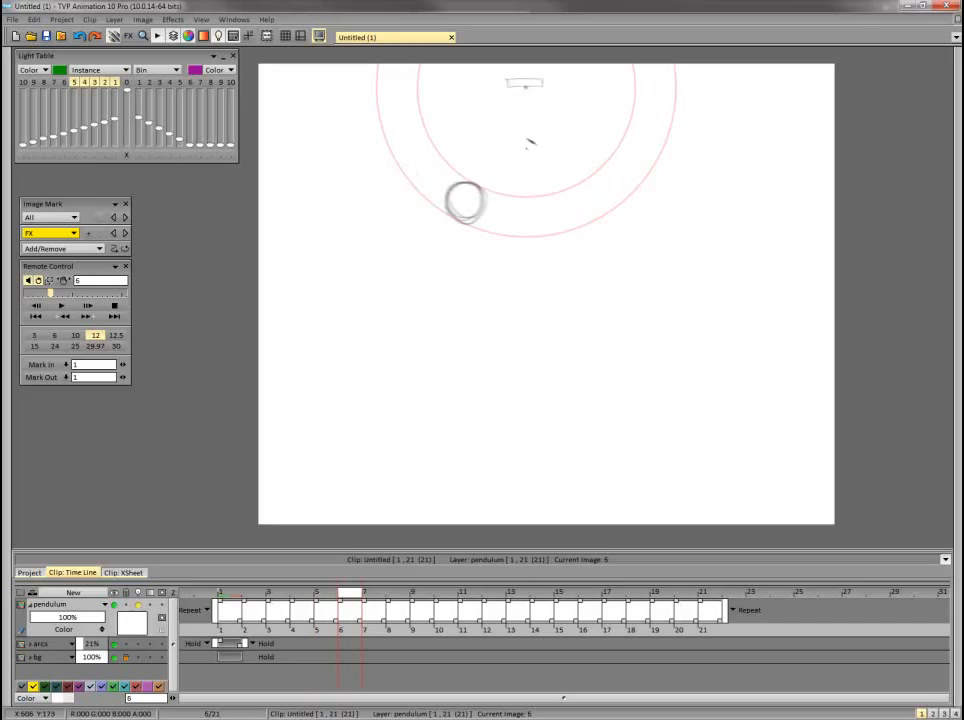
key("Right")
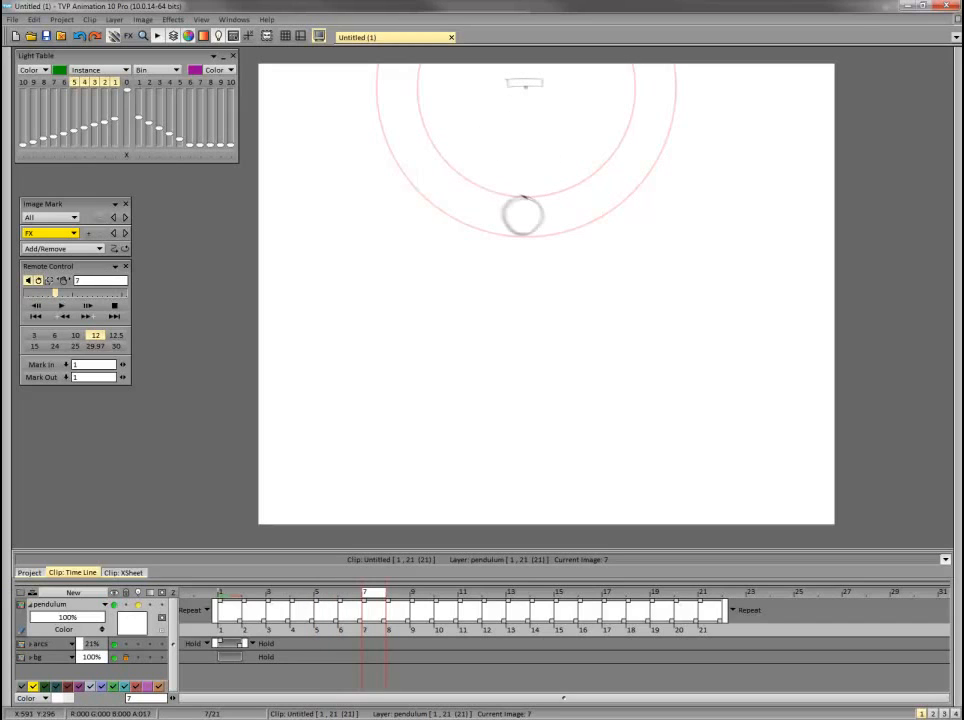
key("Right")
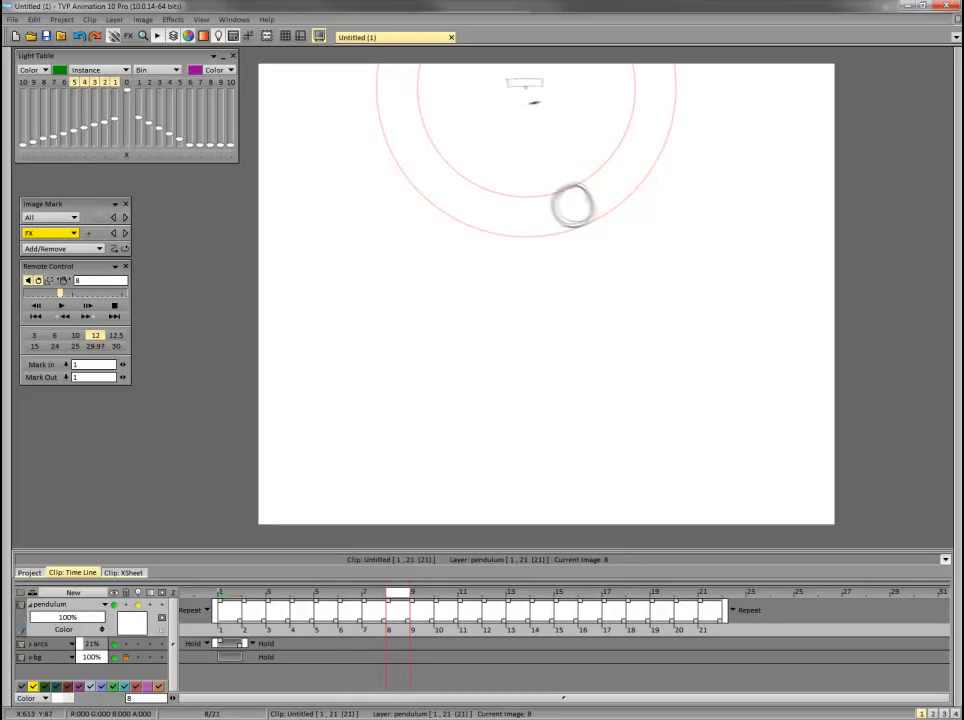
key("Right")
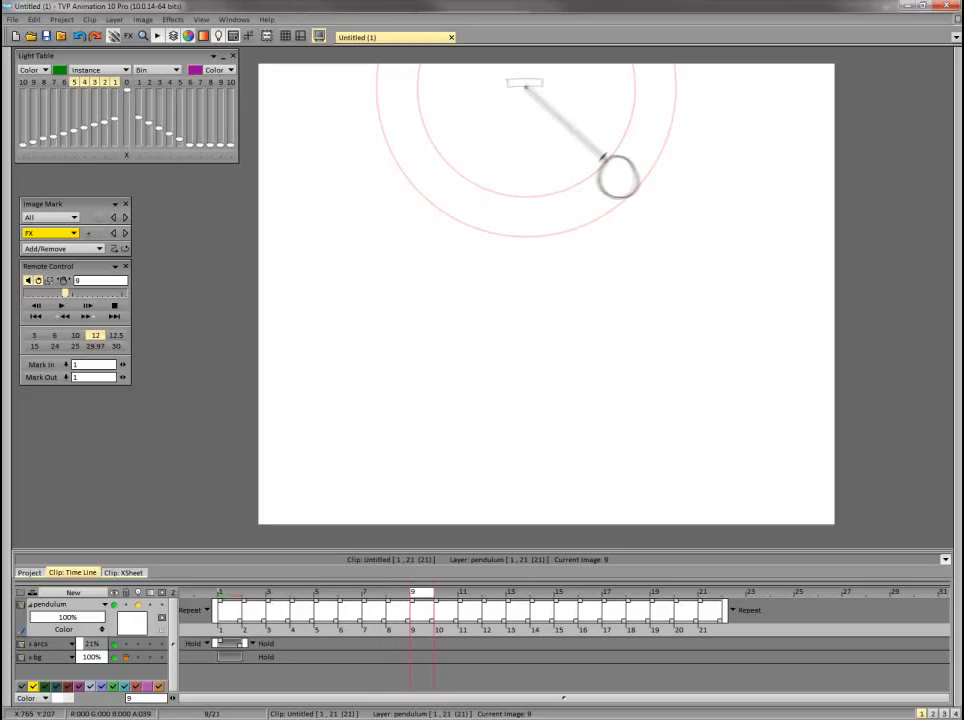
Draw straight rods on frames 10 to 13, each running from the pivot to the bob's edge.
key("Right")
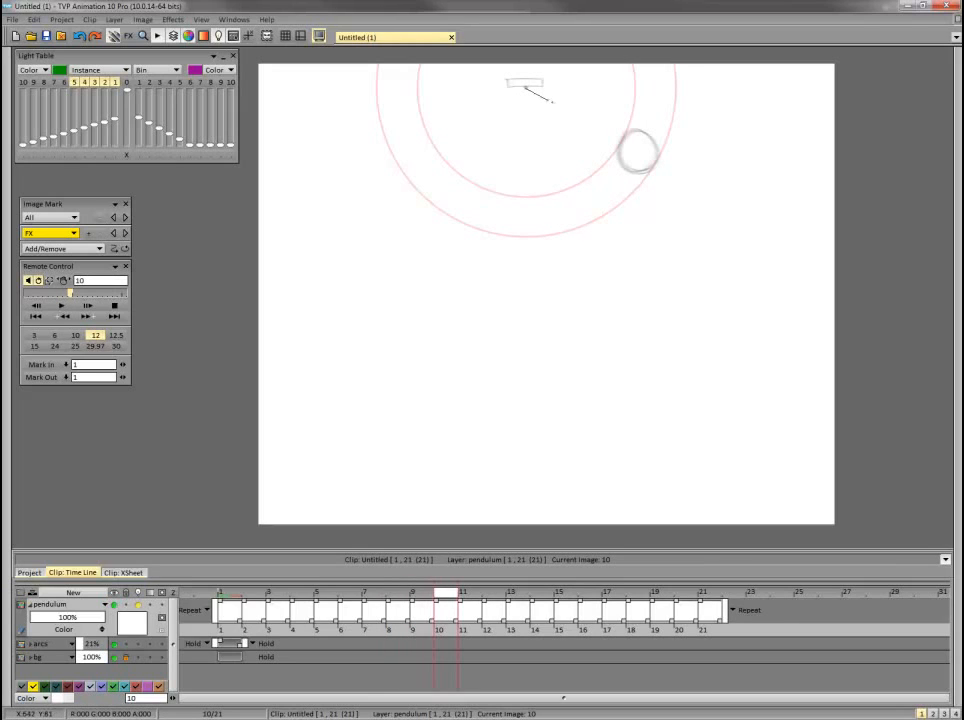
key("Right")
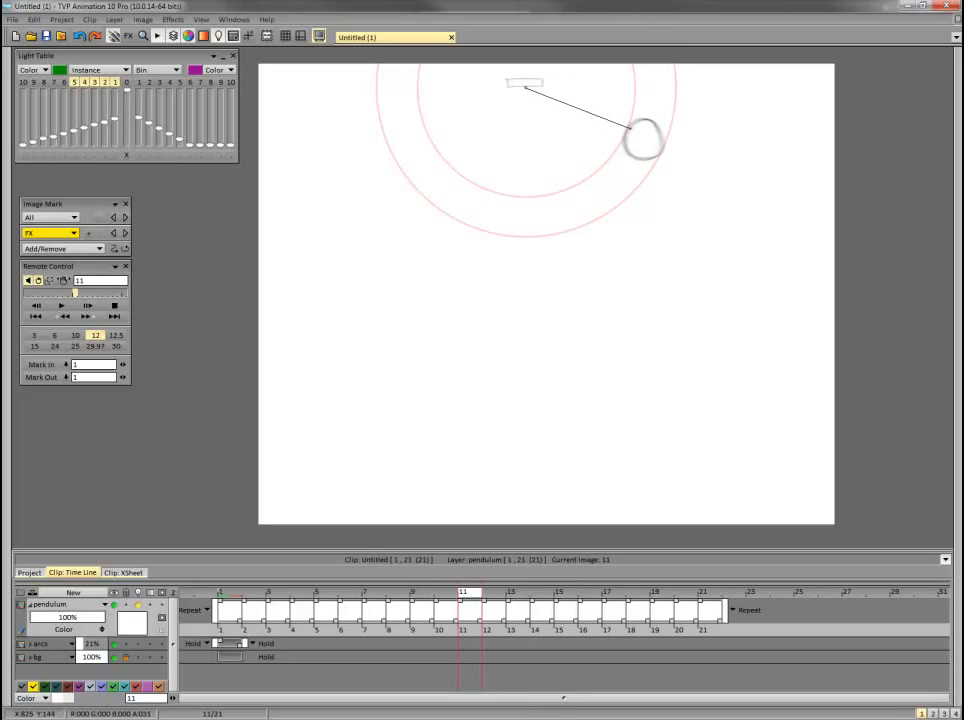
key("Right")
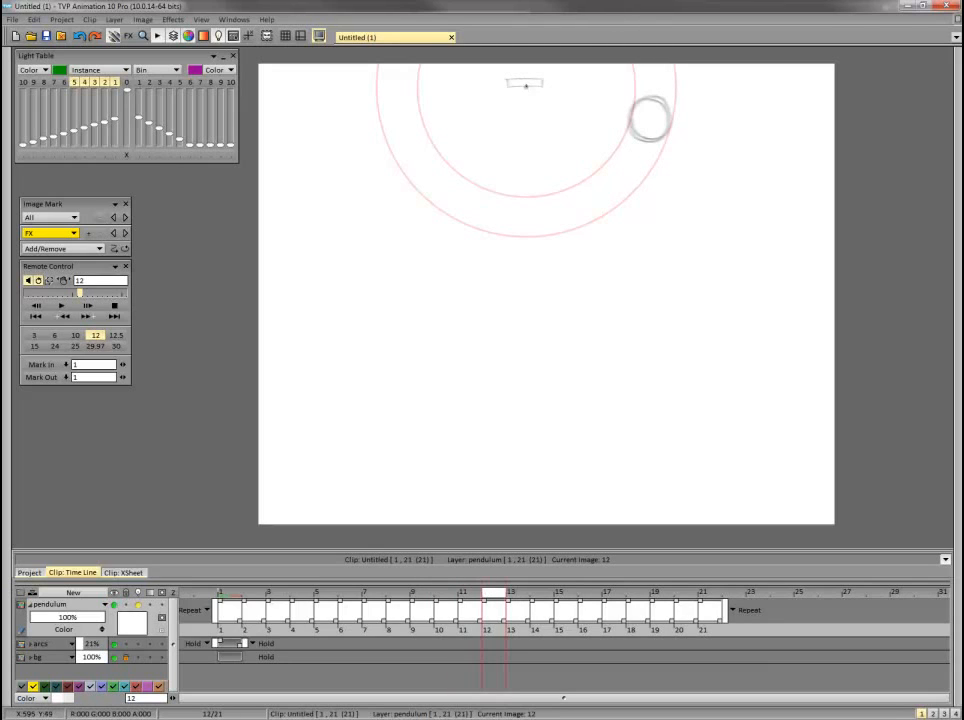
key("Right")
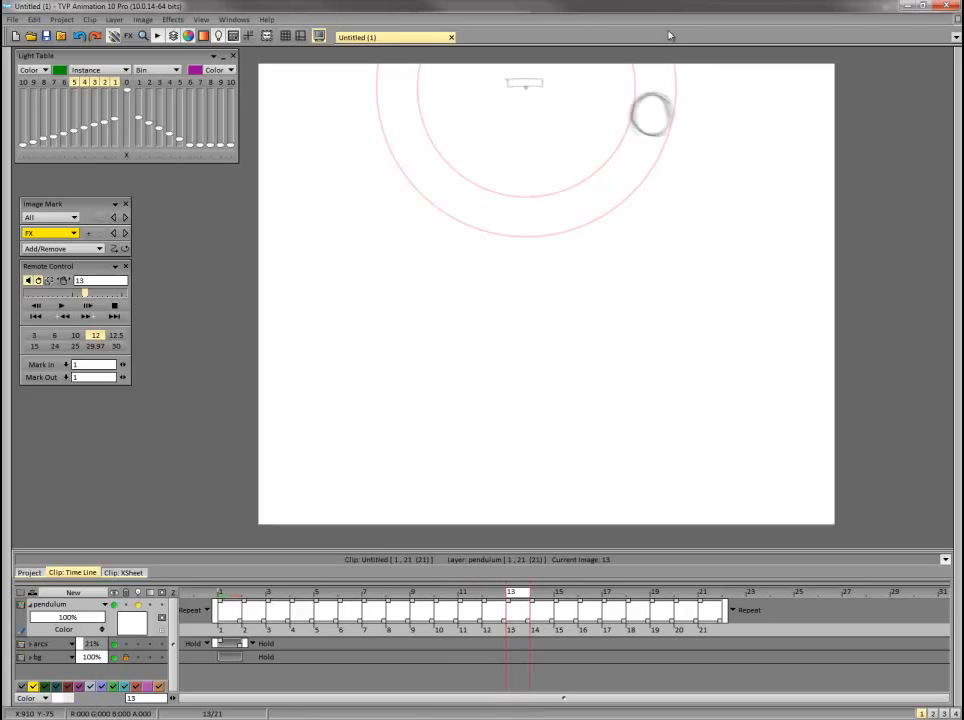
left_click_drag(634, 110, 628, 124)
Draw straight rods on frames 14 to 17, each joining the pivot to the bob.
key("Right")
key("Right")
key("Right")
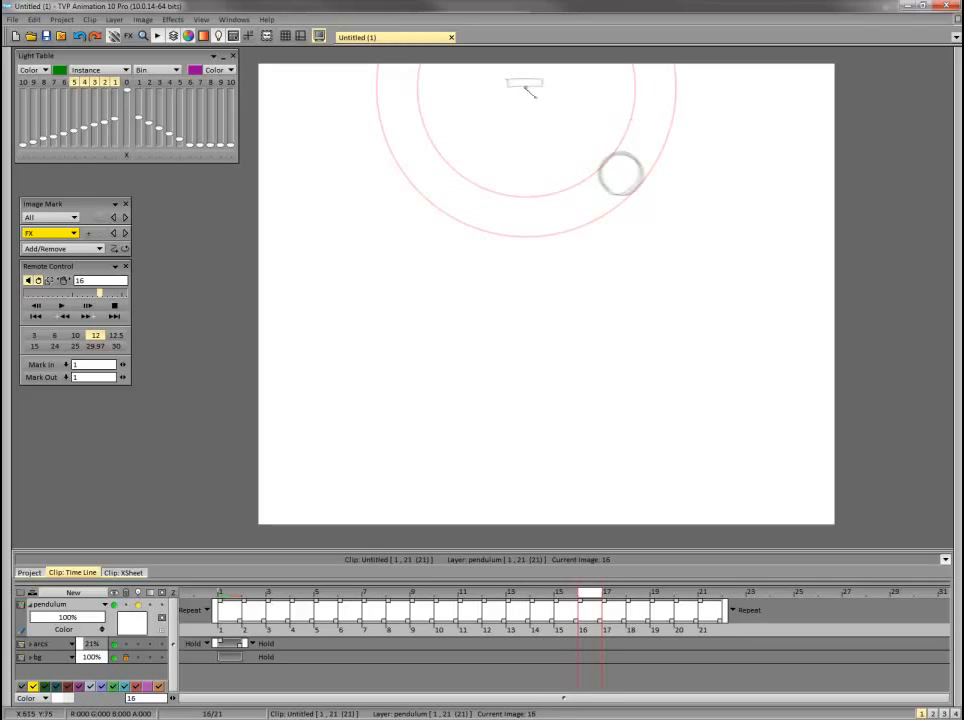
Draw straight rods on frames 18 to 21, each connecting the bob's edge to the pivot.
key("Right")
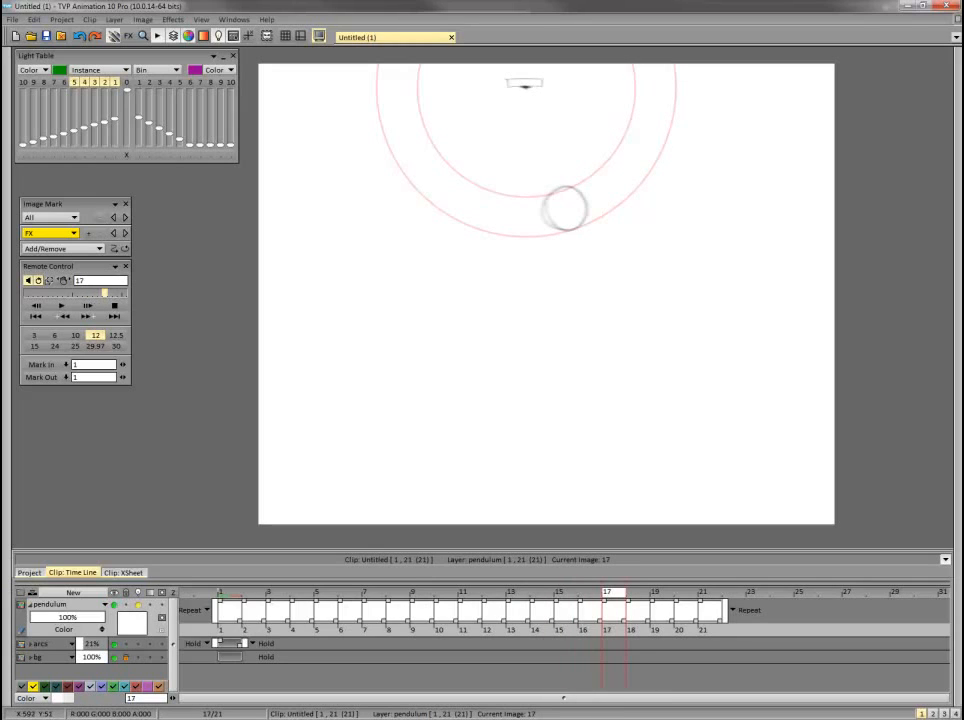
left_click_drag(557, 186, 557, 186)
key("Right")
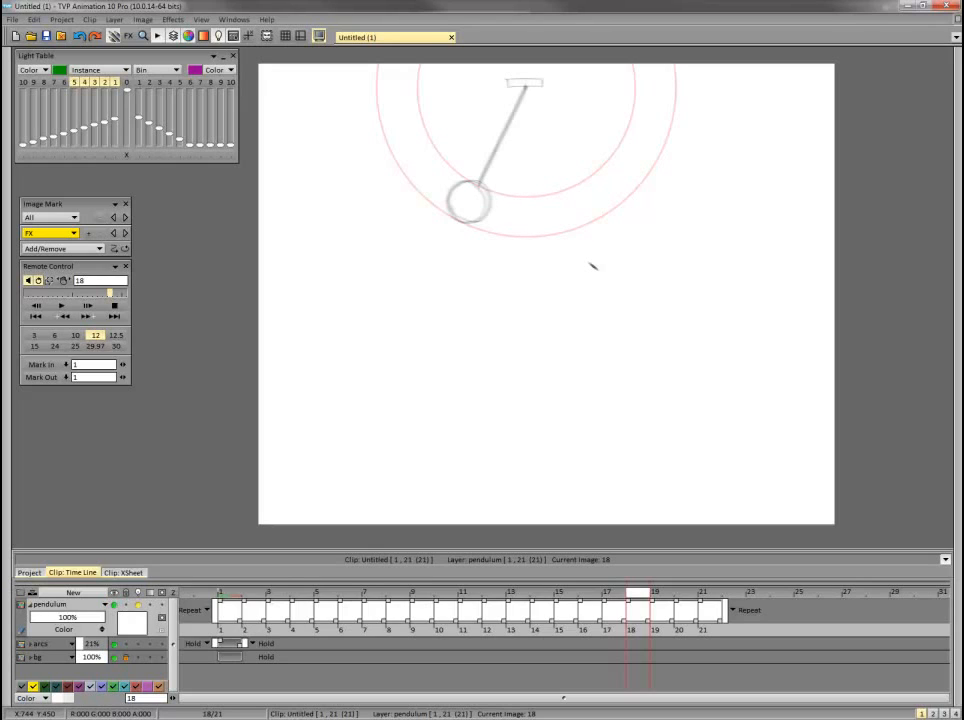
key("Right")
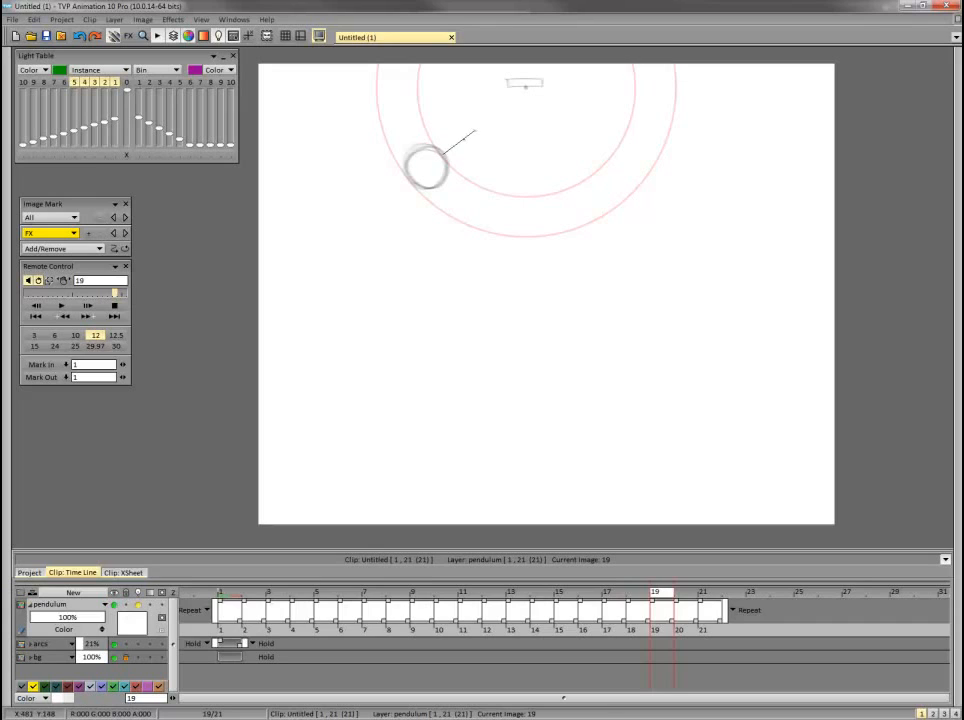
key("Right")
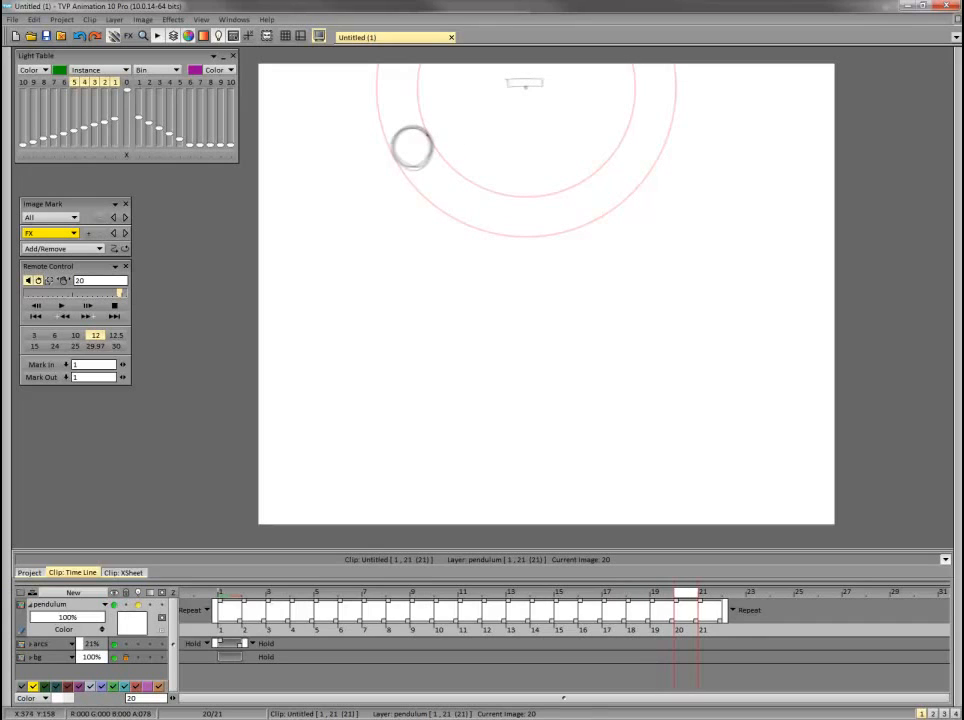
key("Right")
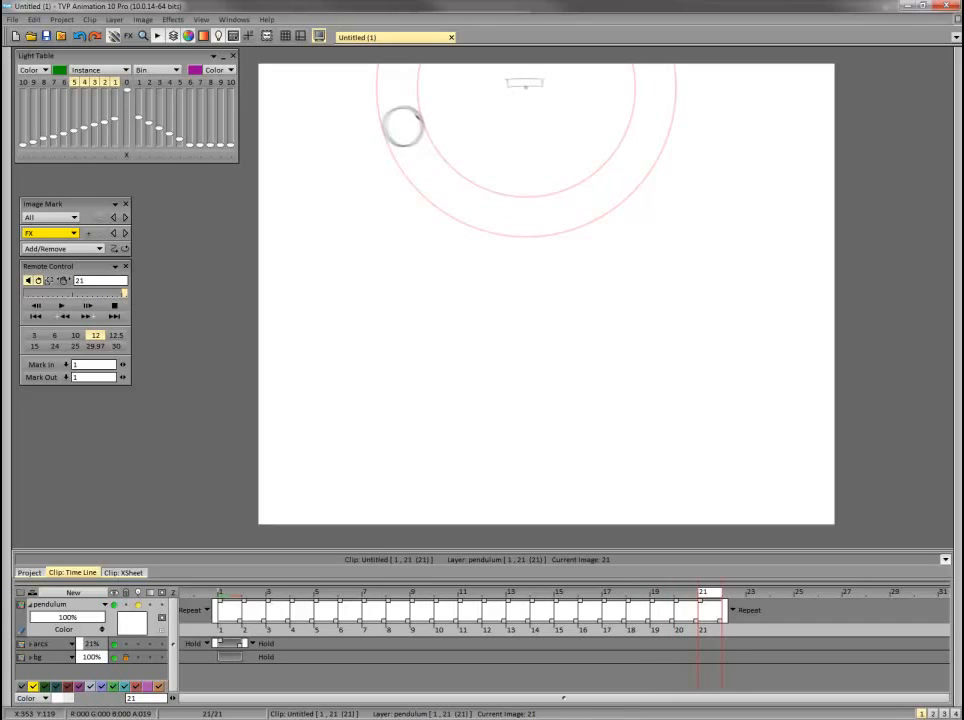
key("Right")
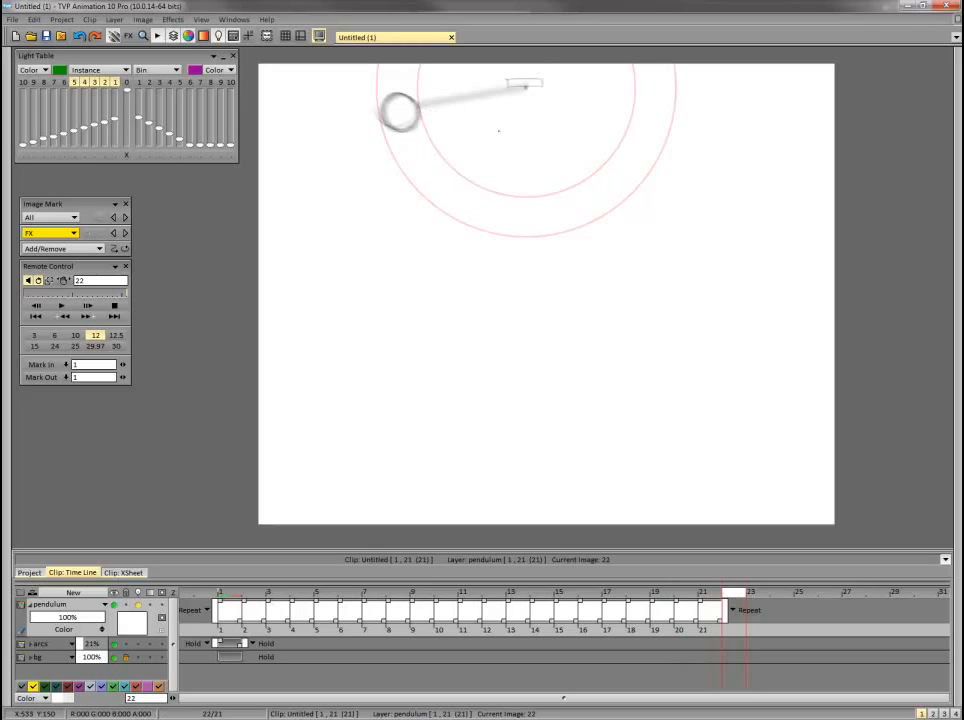
Play back the complete swing and delete frame 3 from the pendulum layer.
left_click(58, 310)
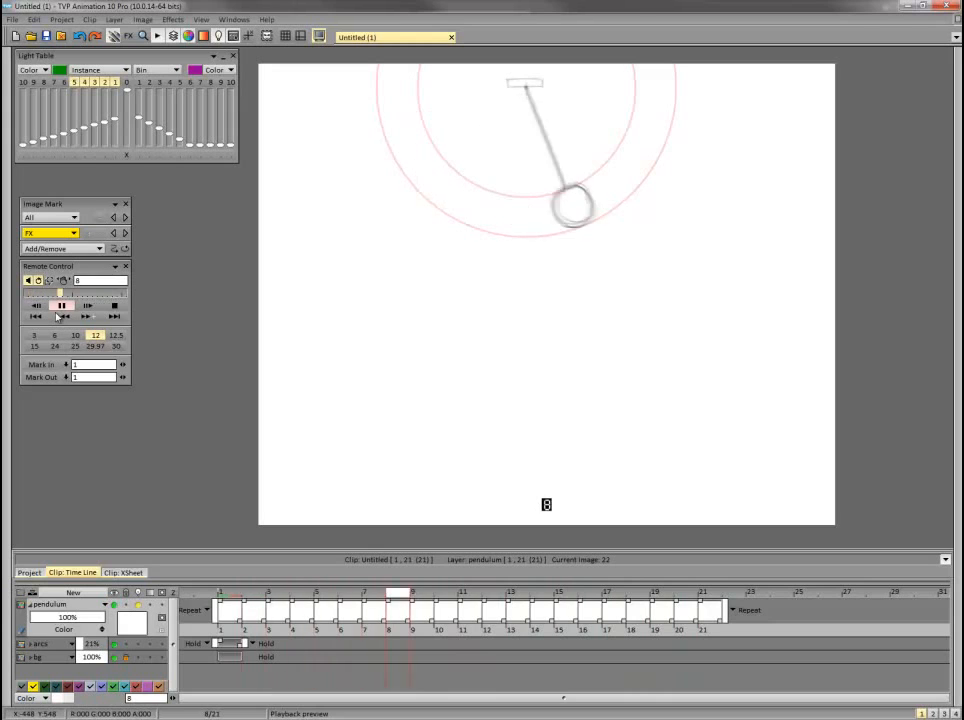
left_click(114, 306)
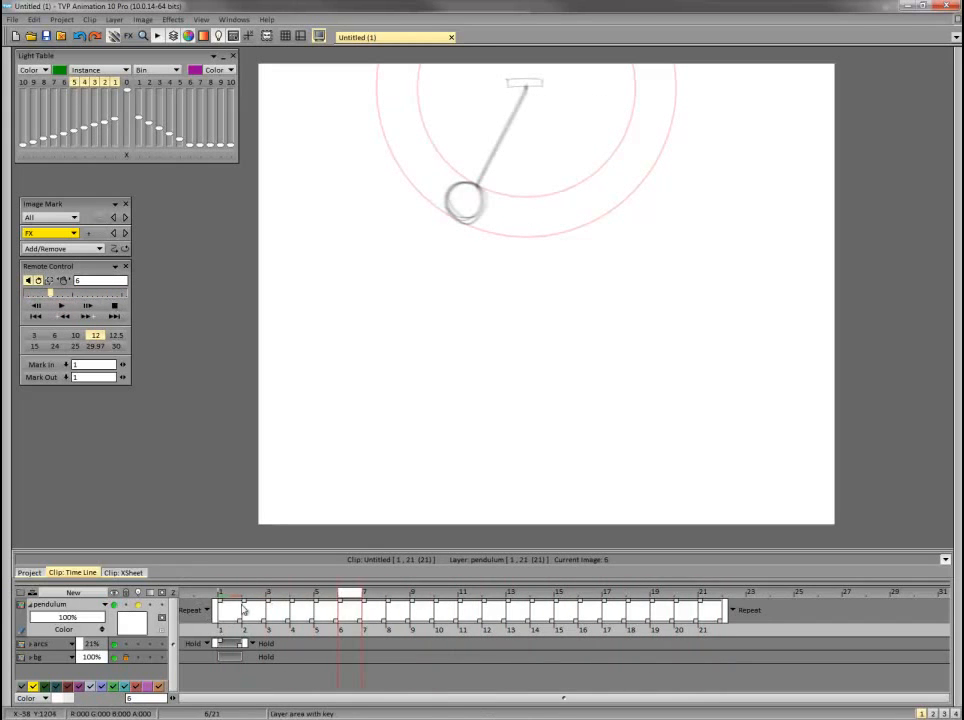
left_click_drag(245, 596, 272, 596)
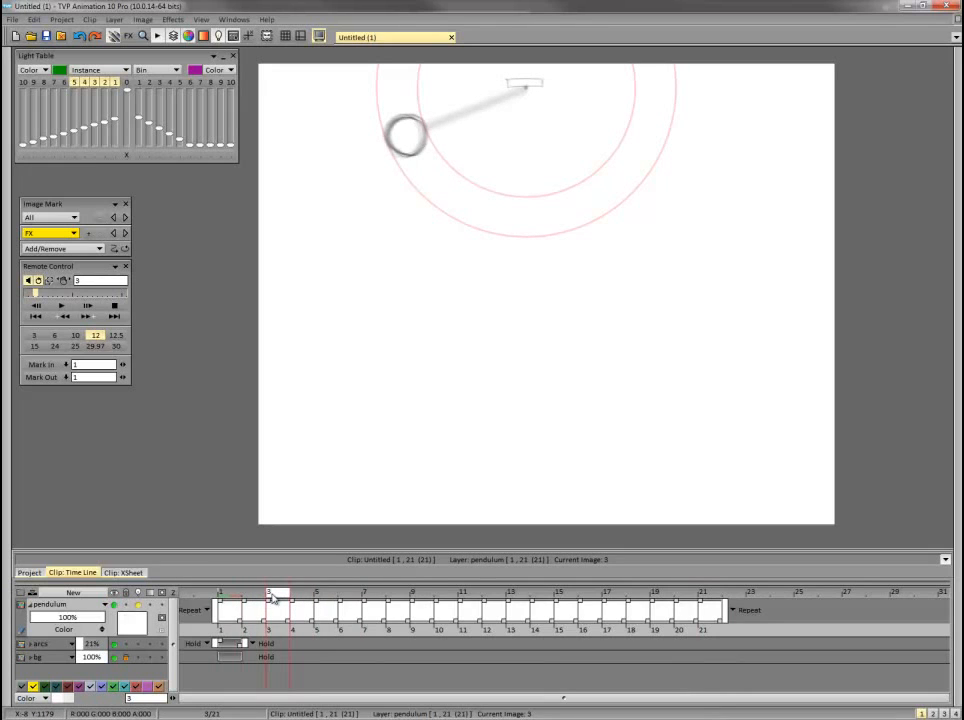
left_click(272, 630)
key("Delete")
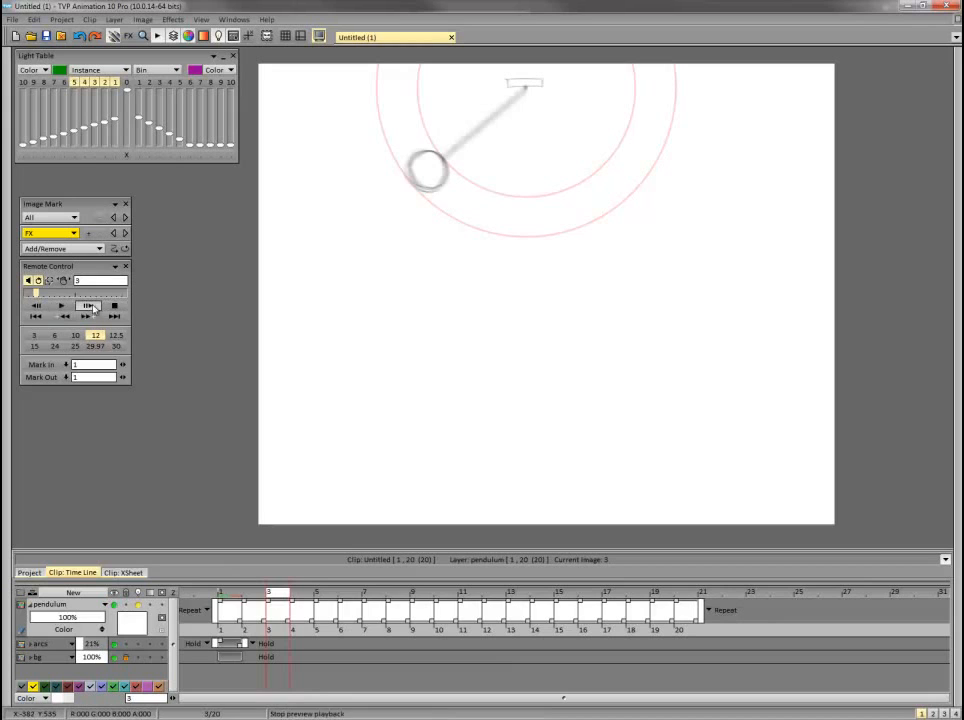
Preview the shortened loop and add a blank frame 21 at the end of the pendulum layer.
left_click(61, 306)
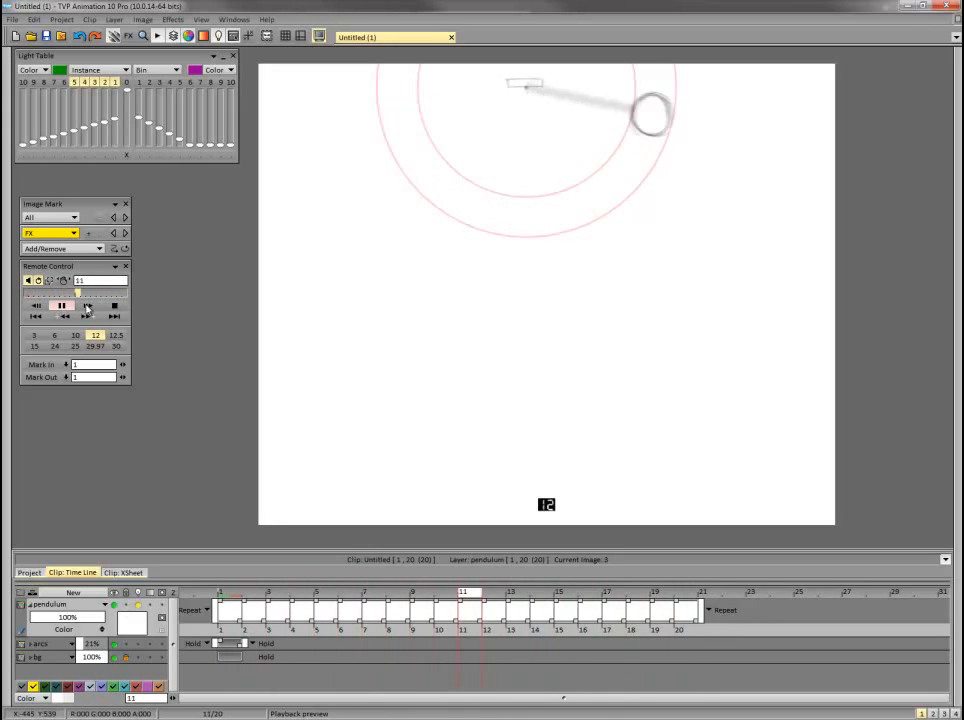
left_click(115, 307)
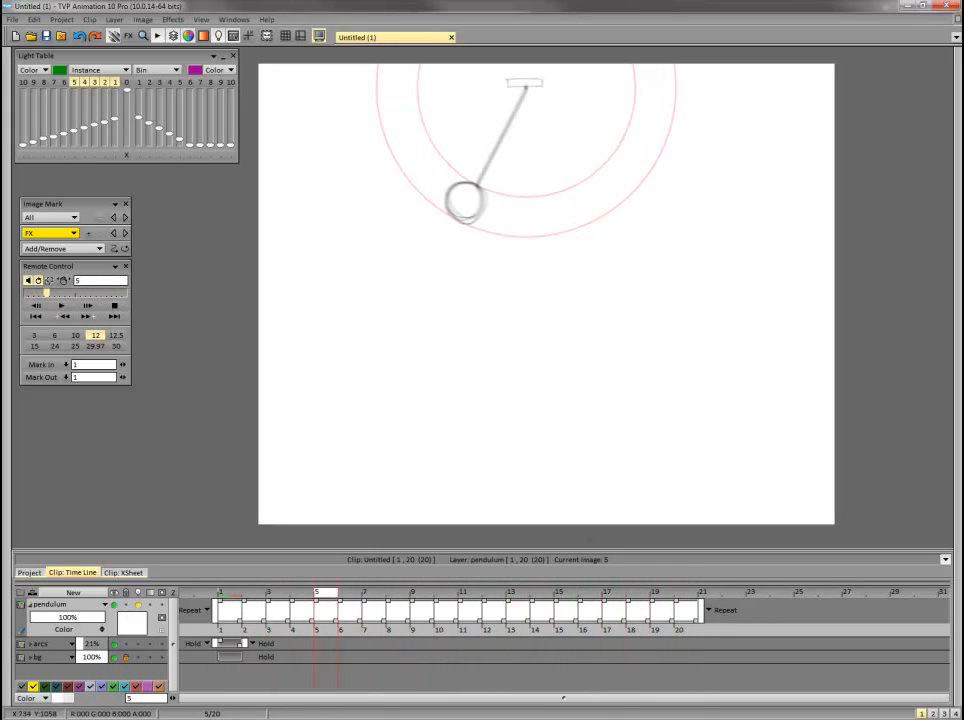
left_click(672, 590)
key("Right")
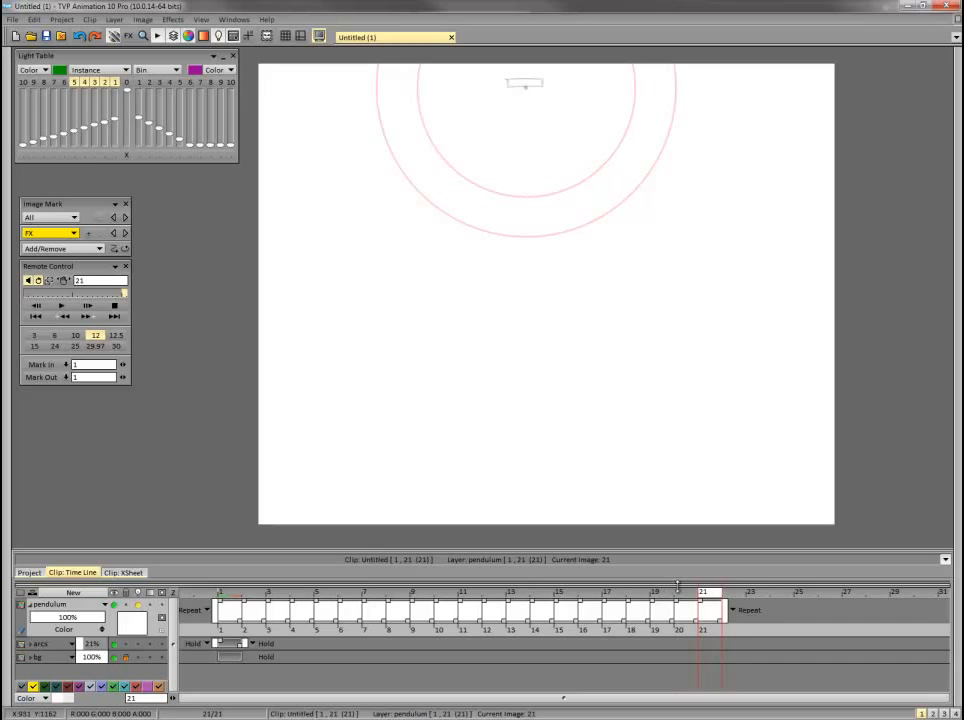
Turn on the light table's next-frame display 1, draw an in-between bob on frame 21, and preview the loop.
key("Left")
key("Right")
key("Left")
key("Left")
key("Left")
key("Left")
key("Left")
key("Right")
key("Right")
key("Right")
key("Right")
key("Right")
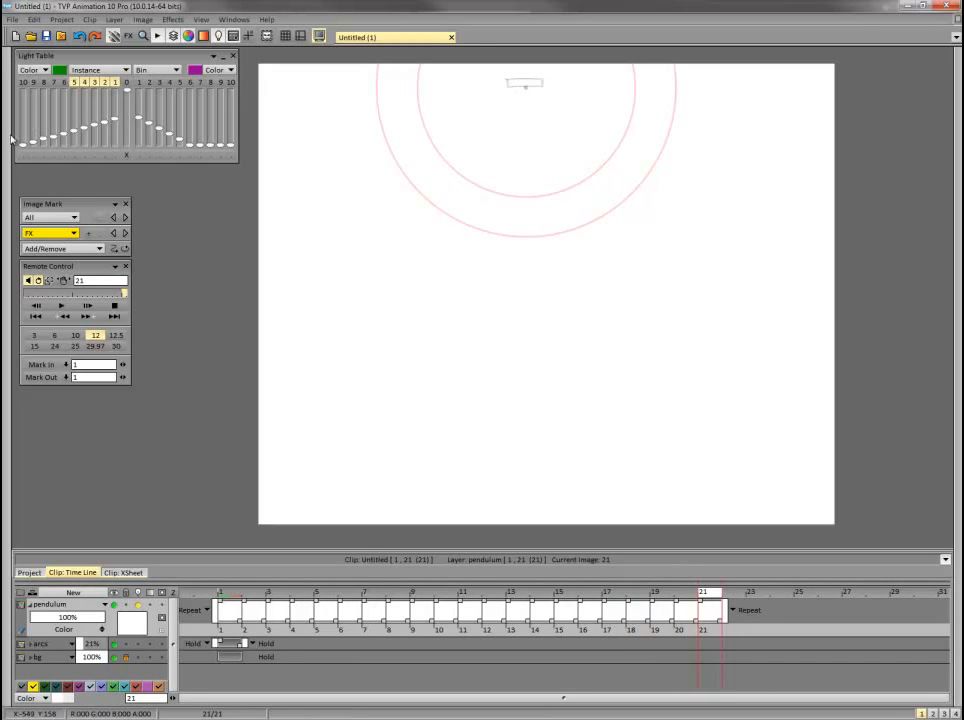
mouse_move(6, 103)
left_click(33, 70)
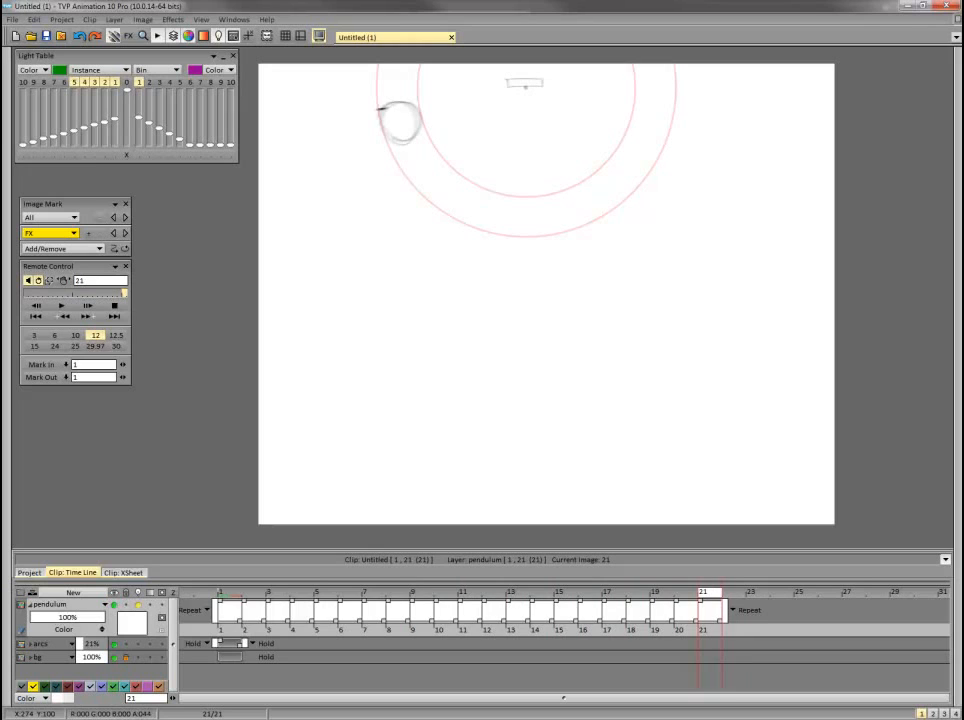
left_click(62, 306)
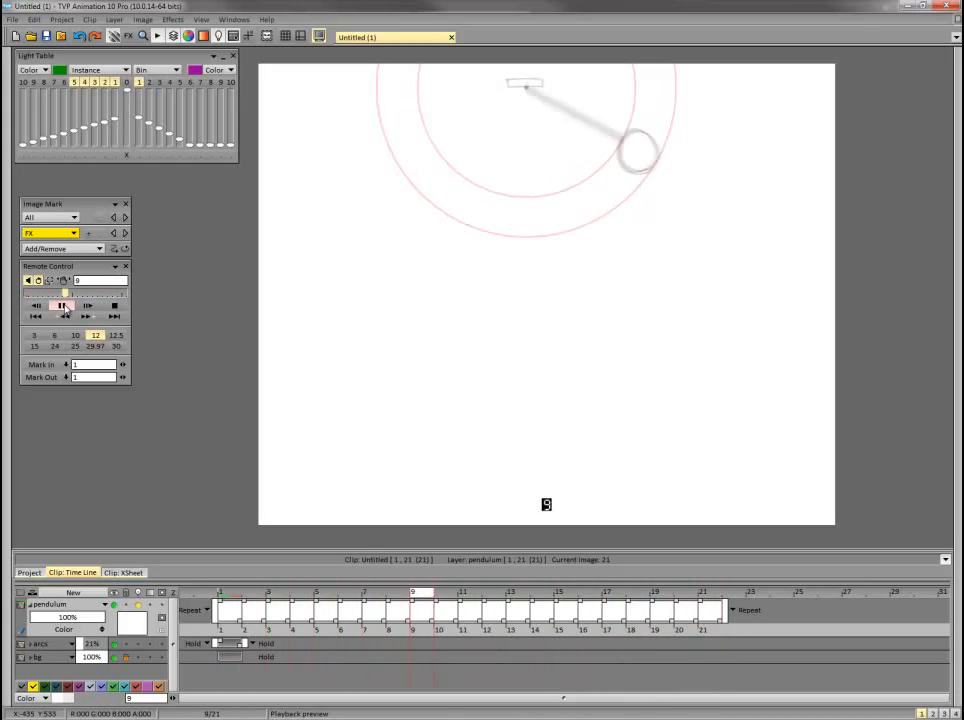
left_click(715, 596)
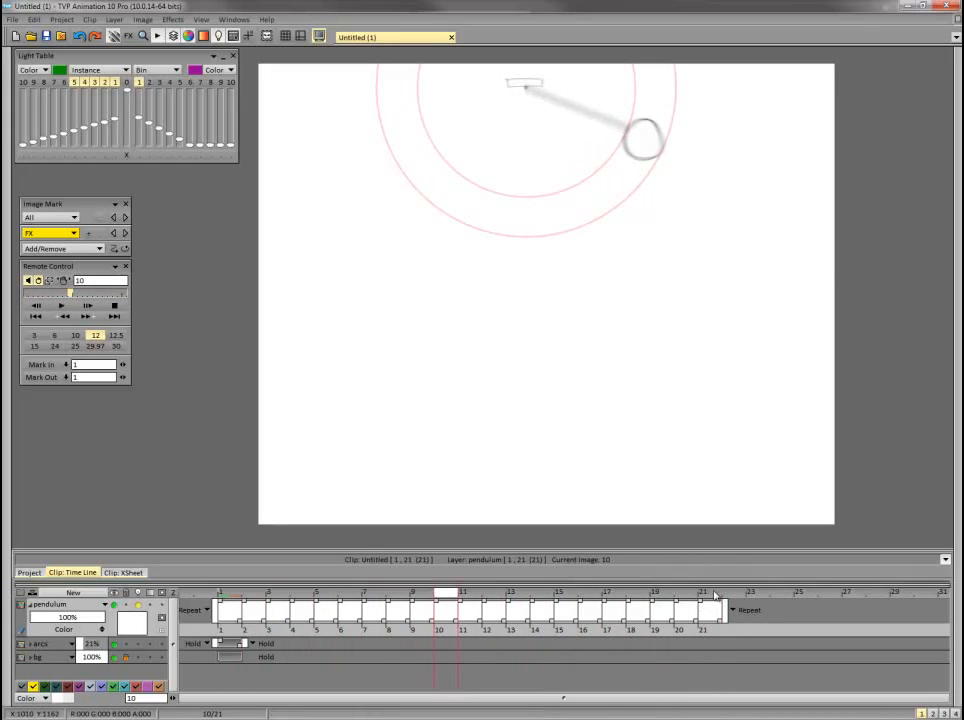
Try an extra in-between bob on a new frame 22, preview the loop, and delete that frame.
left_click(715, 596)
key("Right")
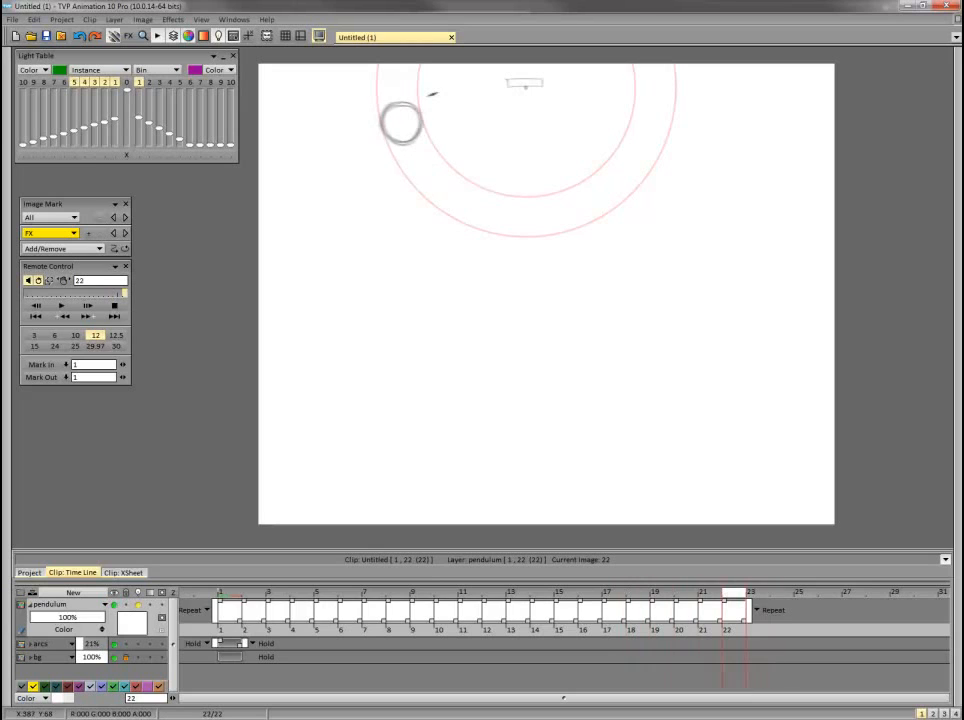
left_click(62, 305)
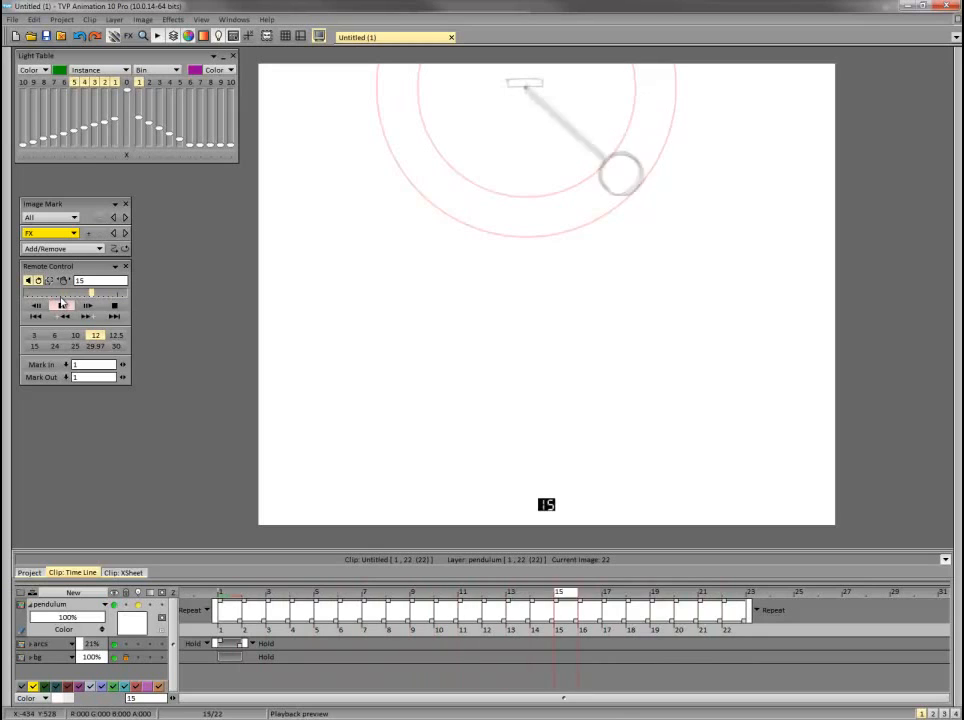
left_click(62, 304)
left_click(733, 631)
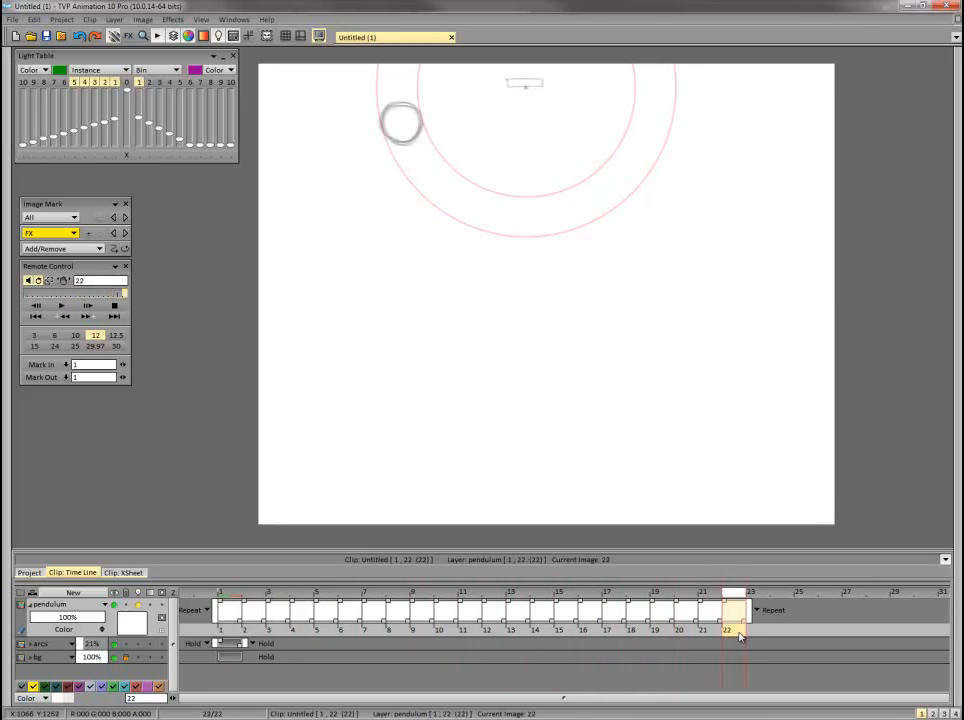
key("Delete")
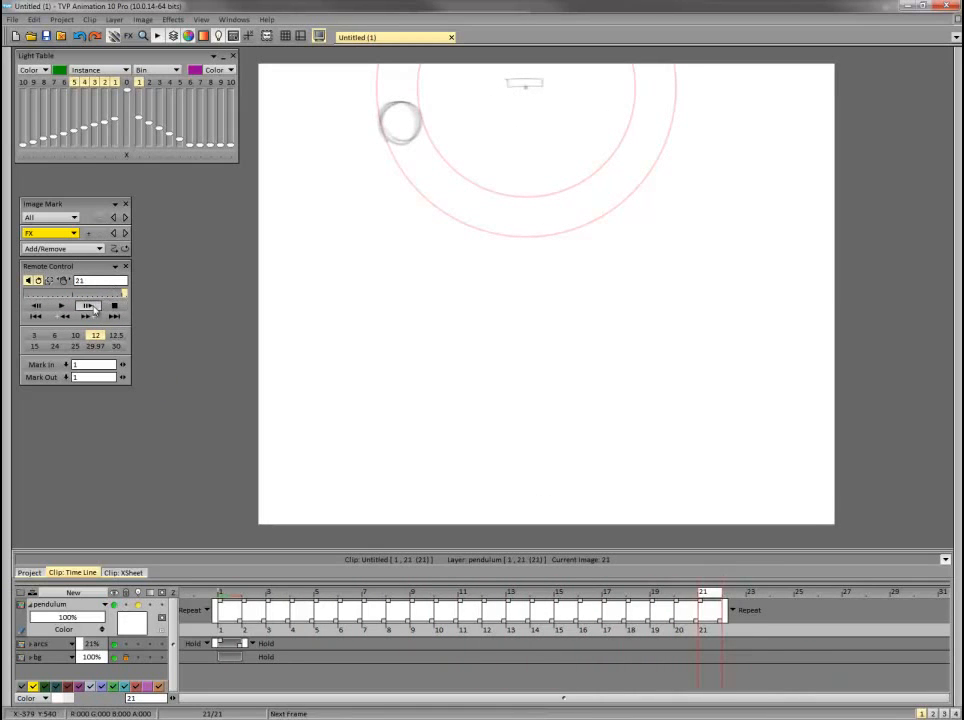
Preview the 21-frame loop and draw a straight rod on frame 21 between the pivot and the bob.
left_click(62, 305)
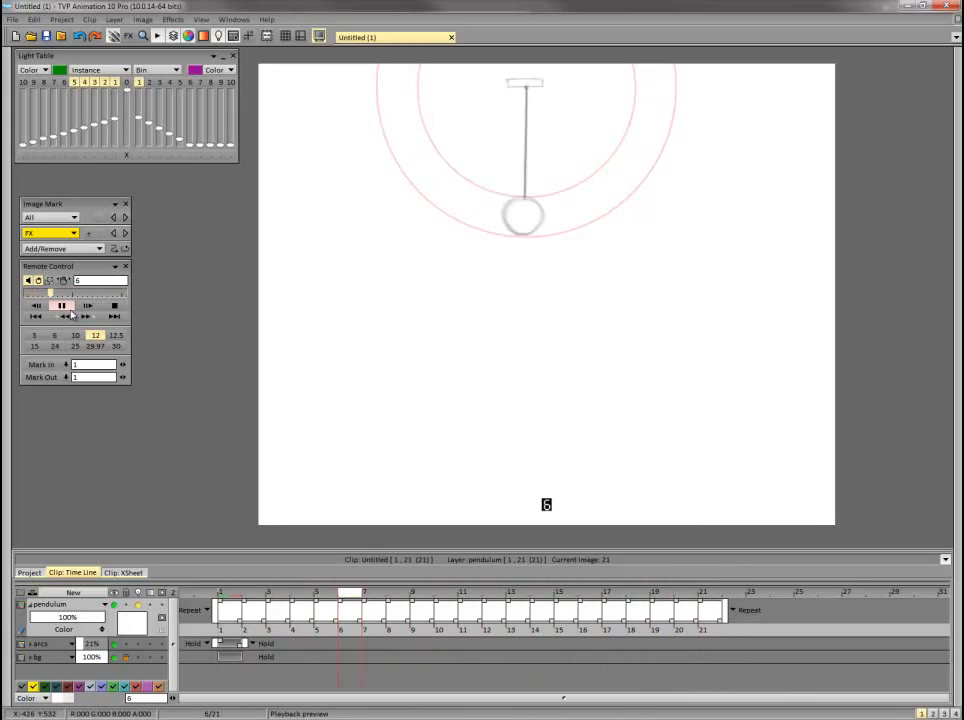
left_click(114, 305)
left_click(4, 168)
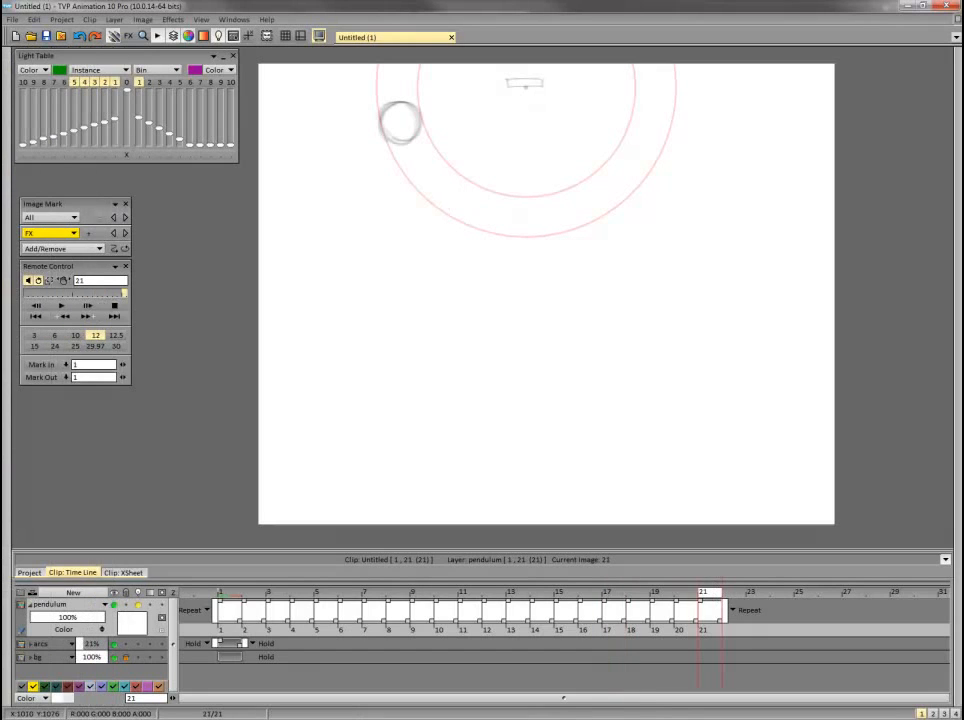
left_click_drag(526, 87, 525, 84)
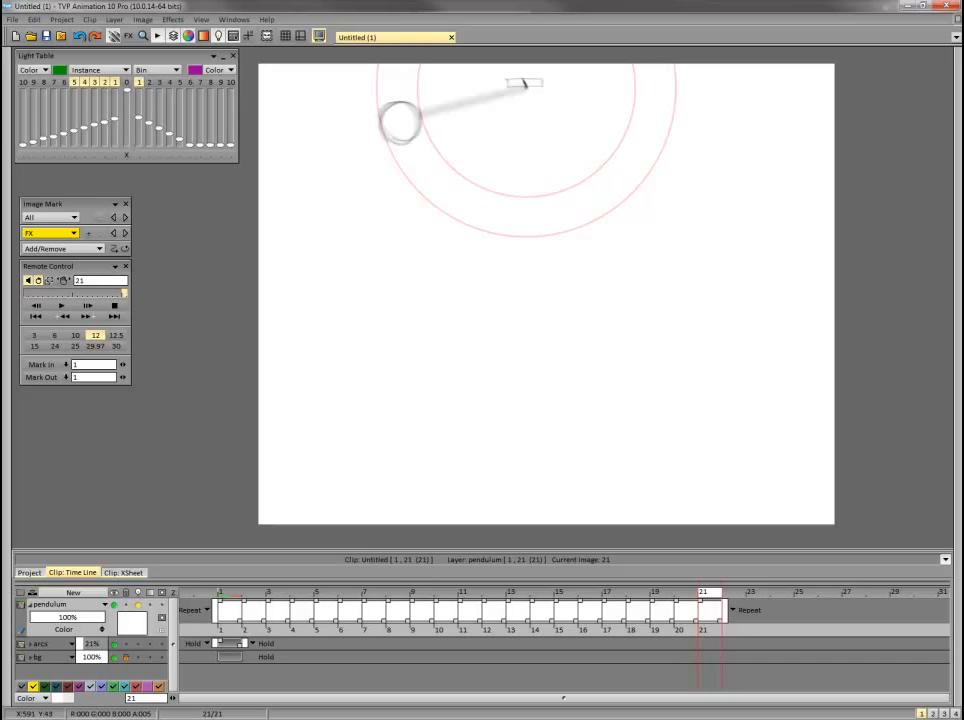
Play back the finished pendulum loop and return to frame 1.
left_click(61, 305)
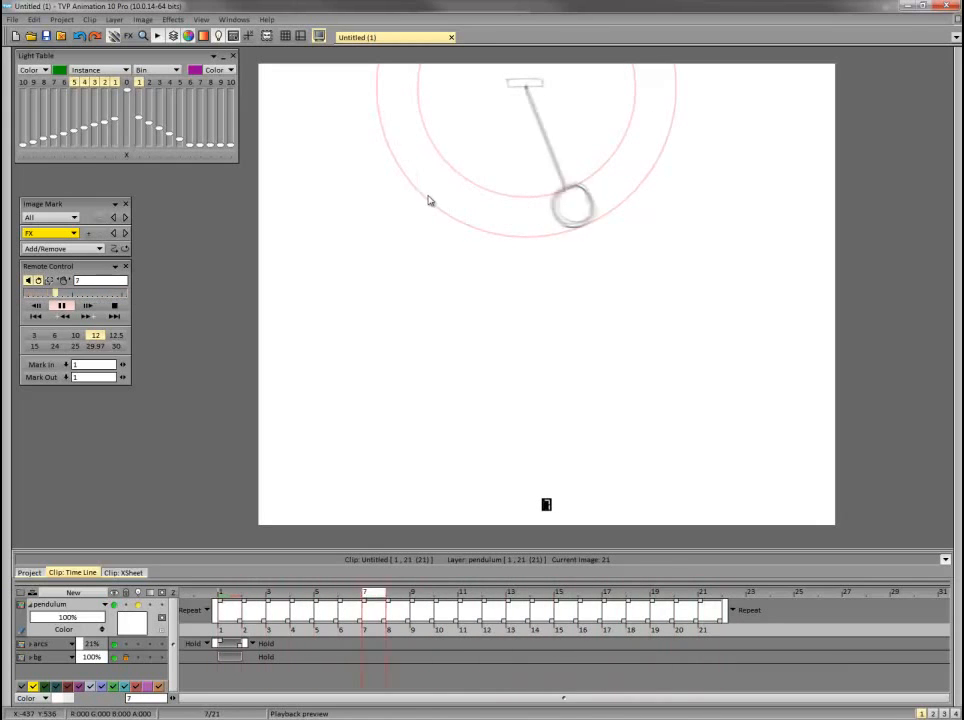
left_click(115, 307)
left_click(228, 595)
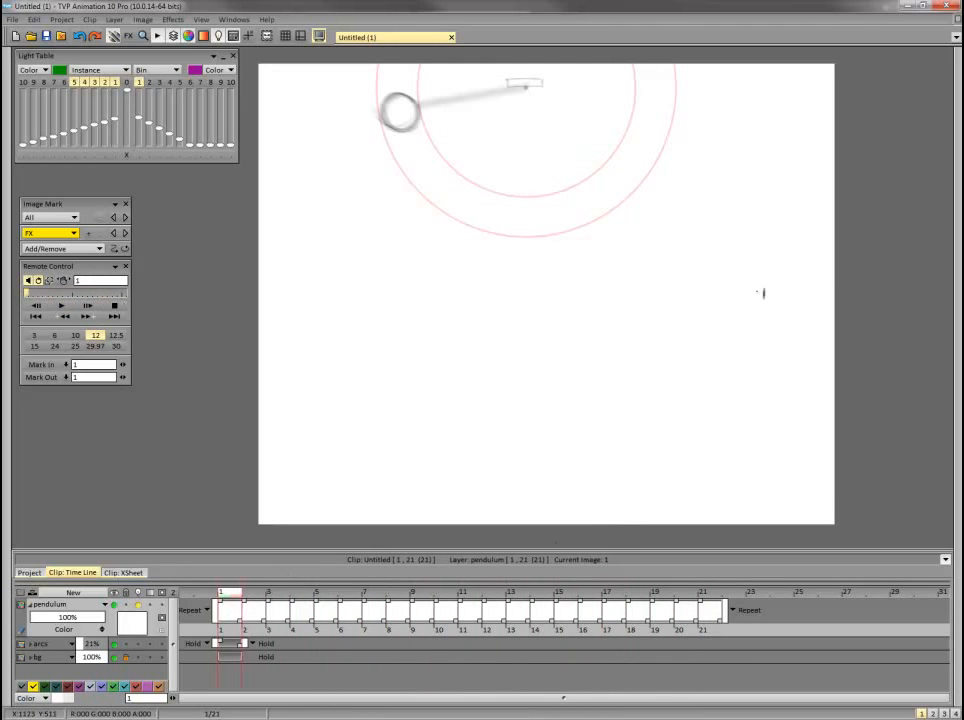
Compare the spacing of the first five pendulum frames and delete frame 4 from the pendulum layer.
key("Right")
key("Right")
key("Right")
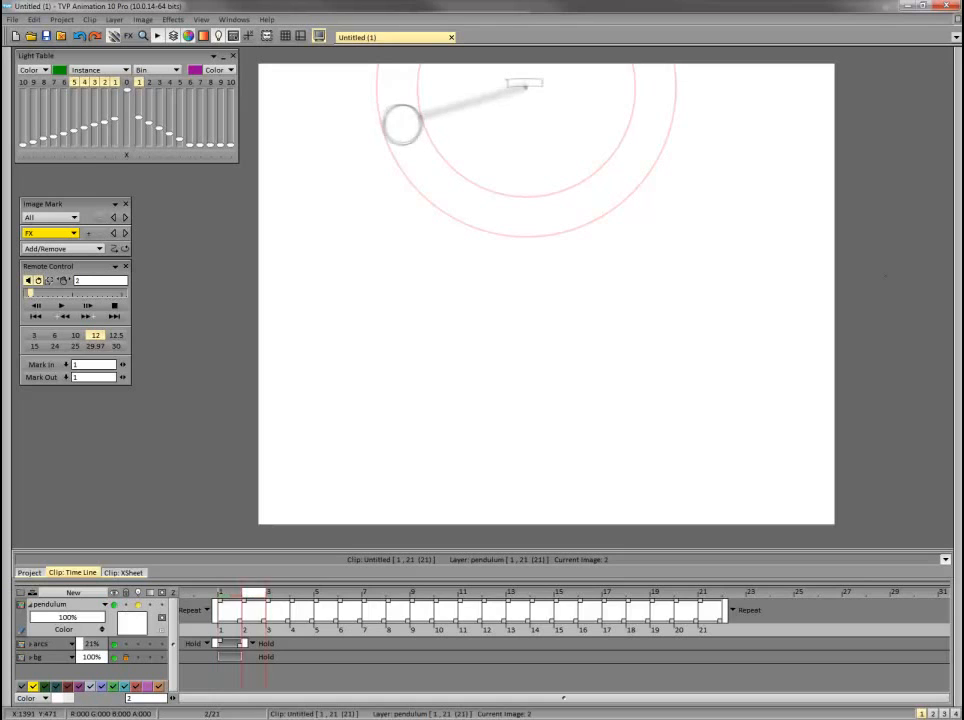
key("Left")
key("Left")
key("Left")
key("Right")
key("Right")
key("Right")
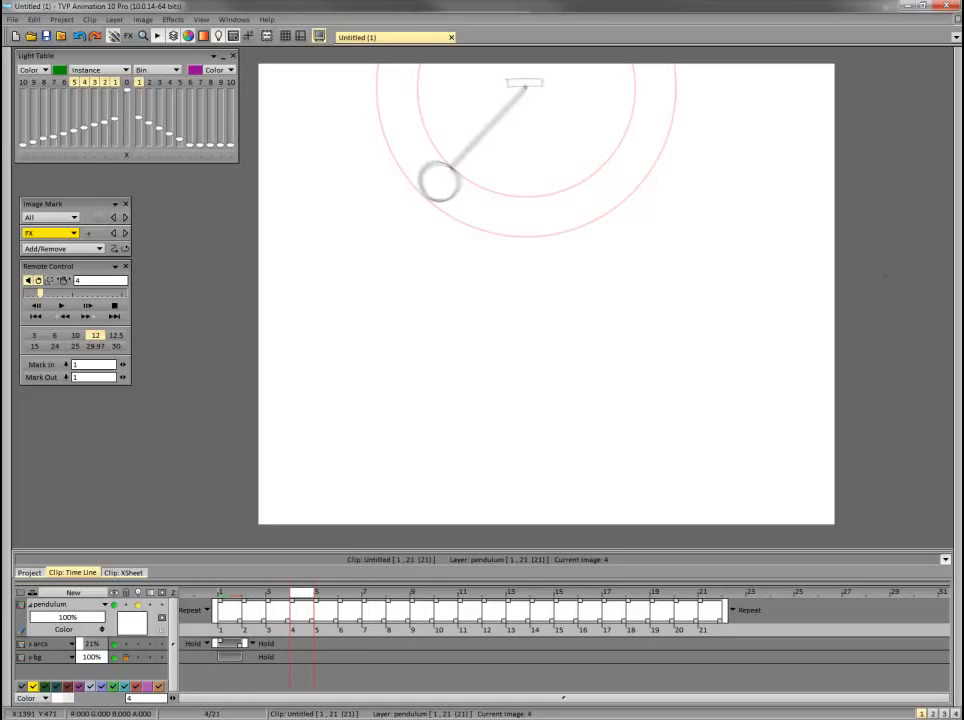
key("Right")
key("Left")
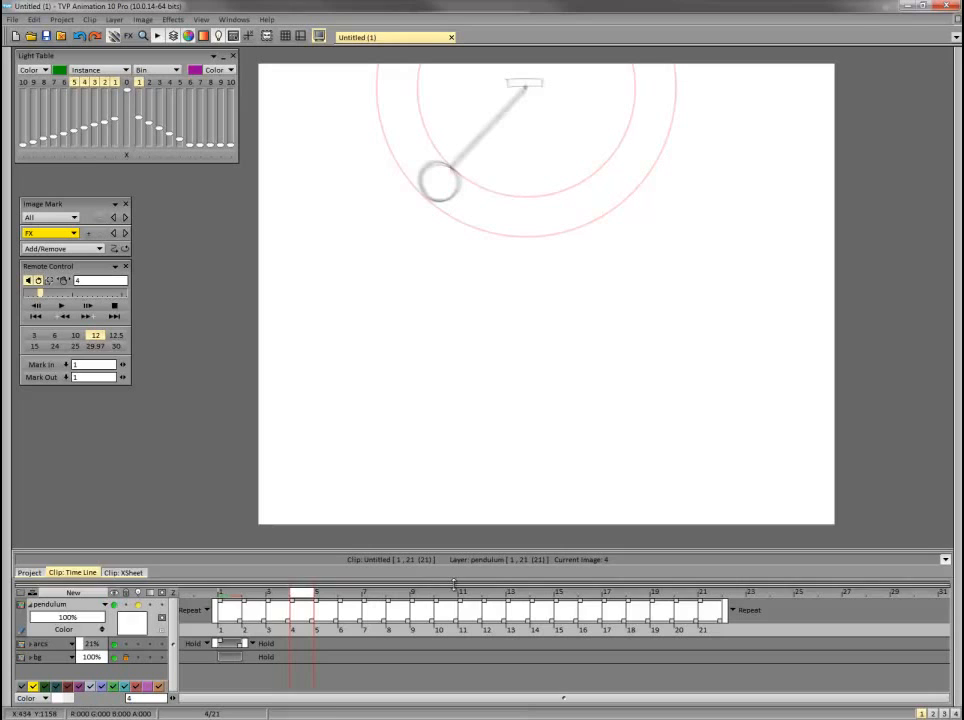
left_click(300, 612)
key("Delete")
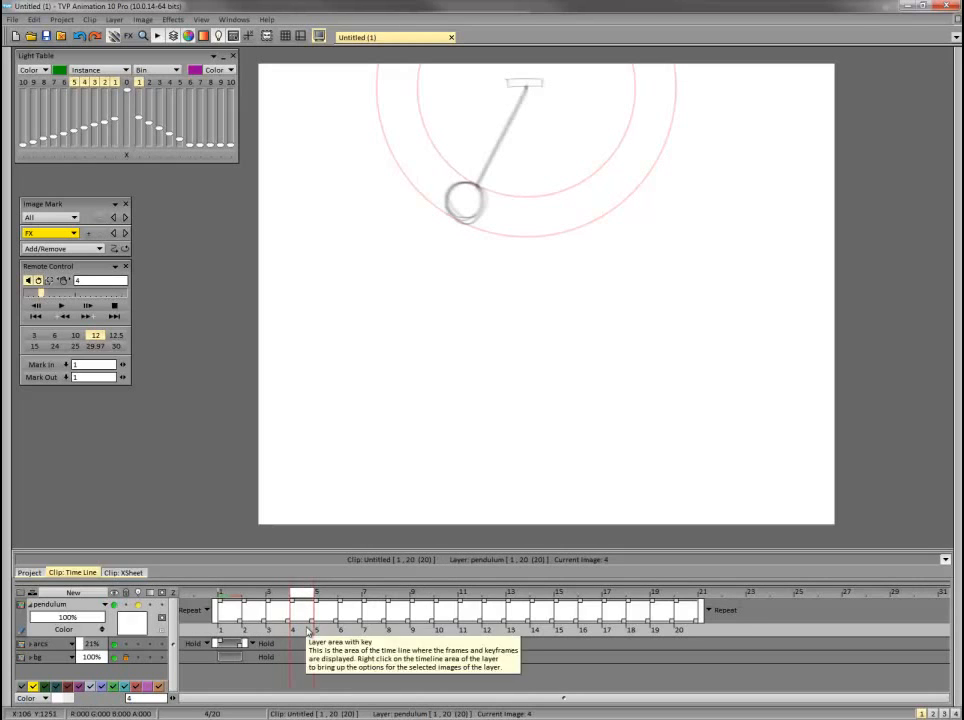
Flip through frames 1 to 8 to examine the spacing of the early swing.
key("Left")
key("Right")
key("Left")
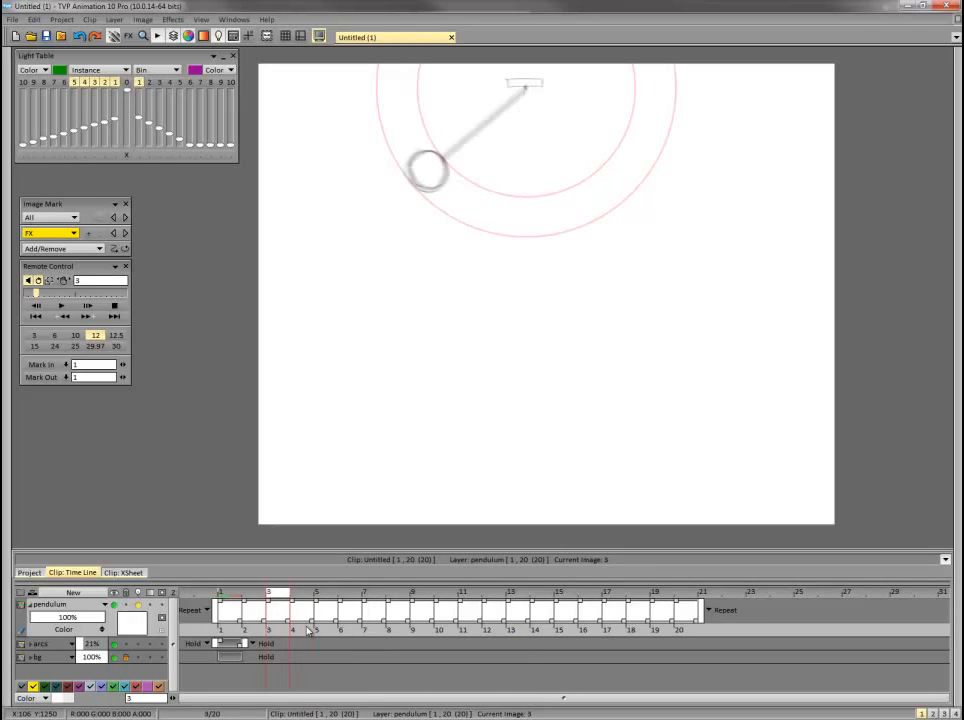
key("Left")
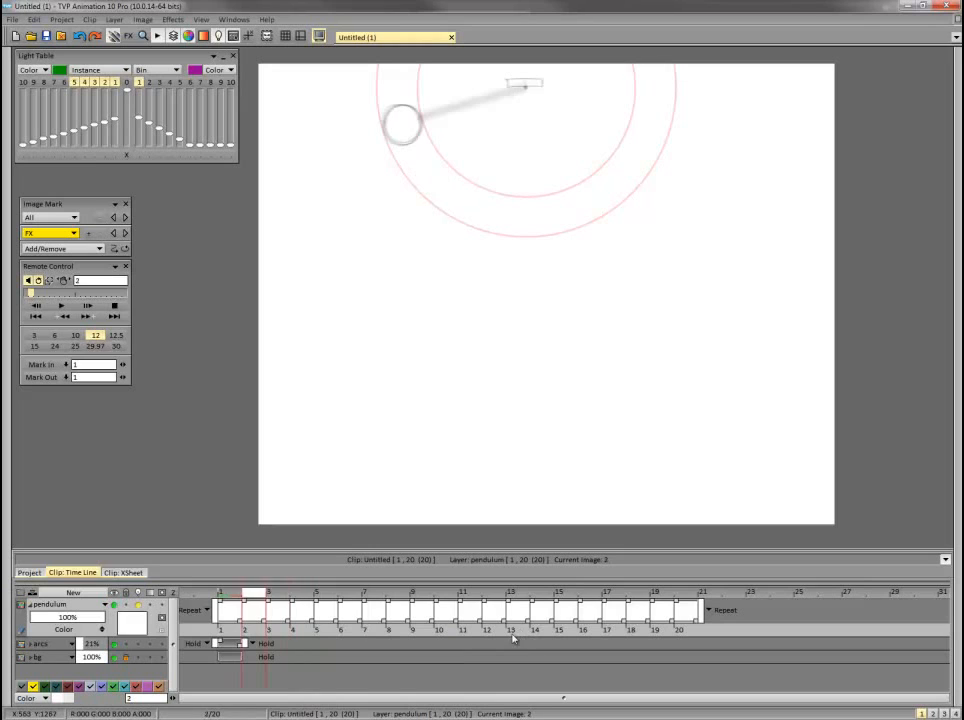
key("Left")
key("Right")
key("Left")
key("Right")
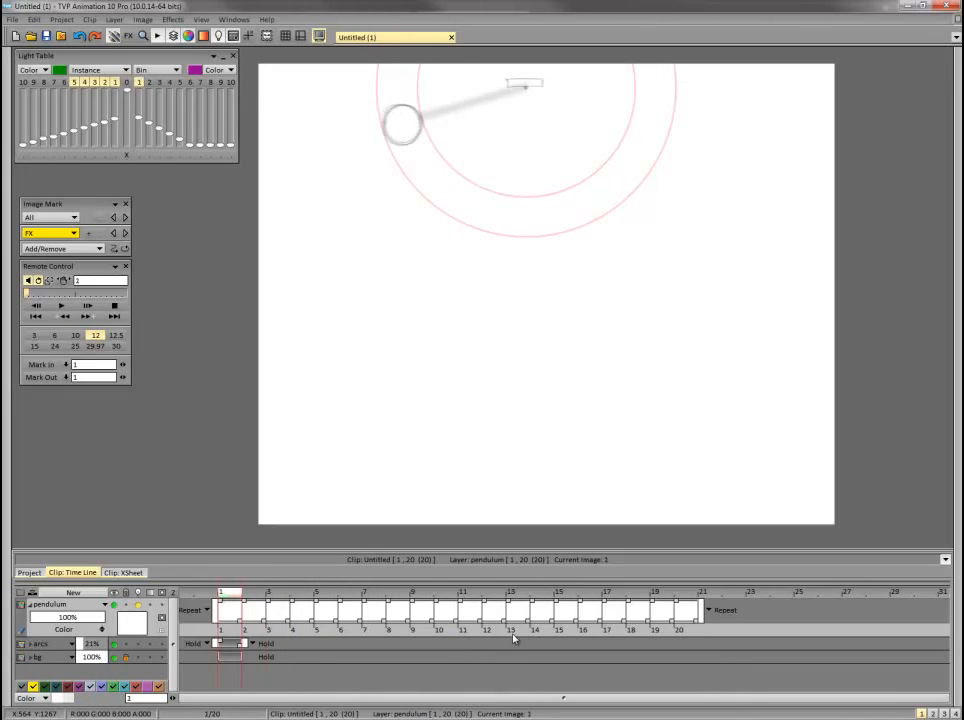
key("Left")
key("Right")
key("Right")
key("Right")
key("Right")
key("Right")
key("Right")
key("Right")
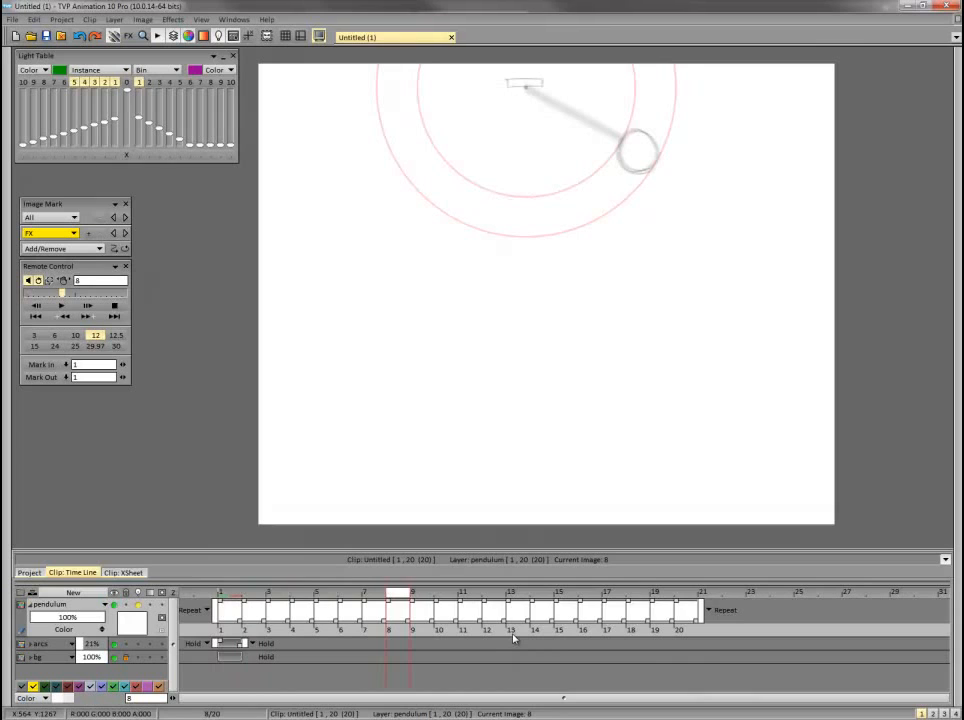
Examine the spacing around the turning point on frames 7 to 12 and play back the loop.
key("Left")
key("Right")
key("Left")
key("Right")
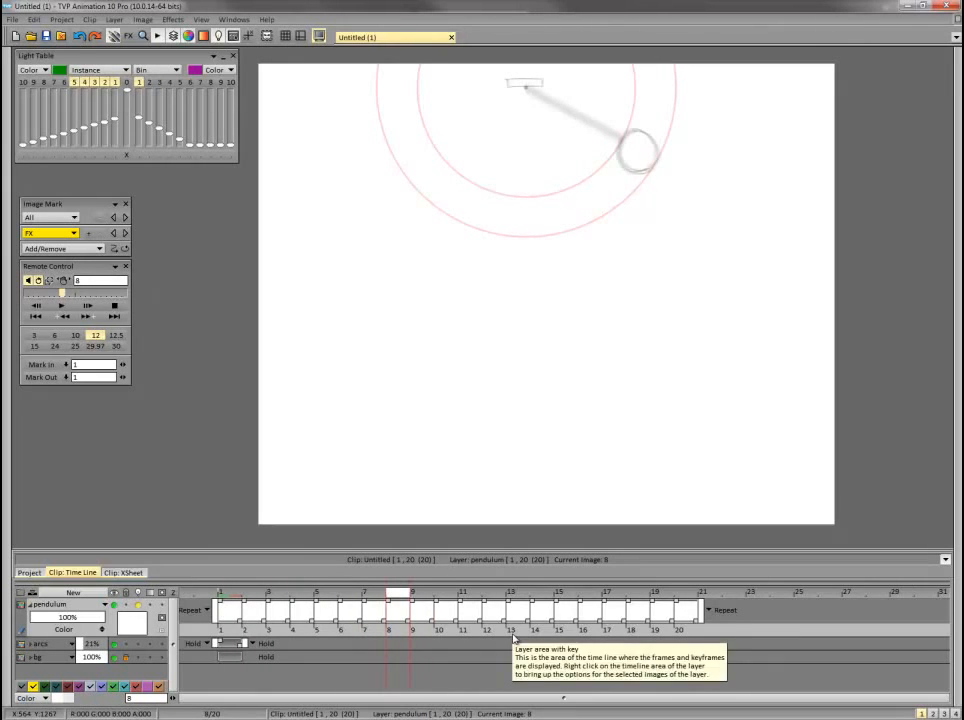
key("Right")
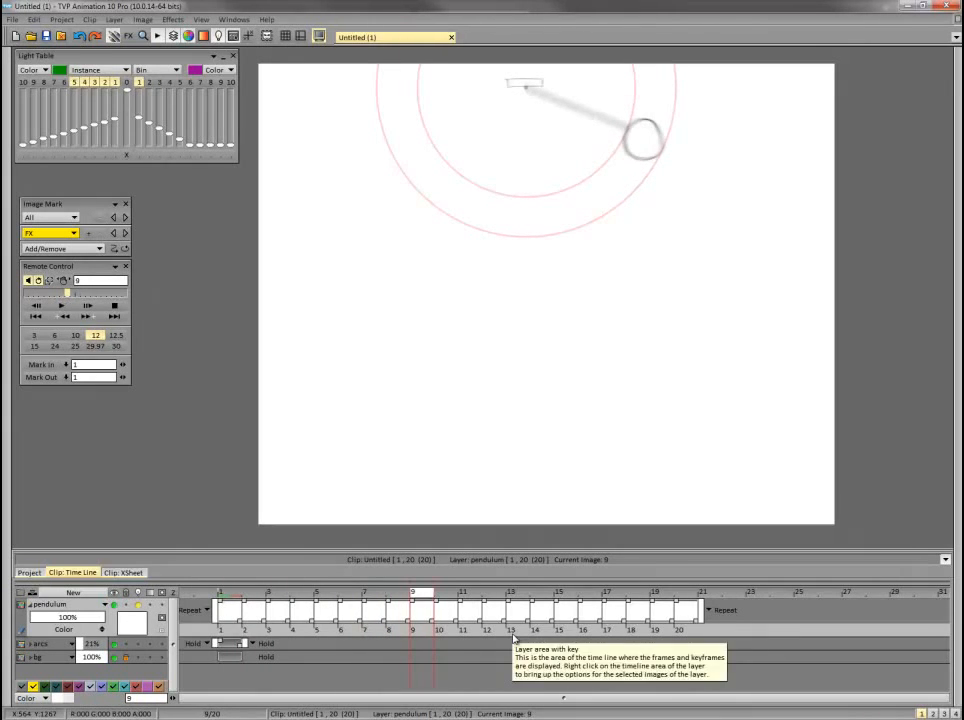
key("Right")
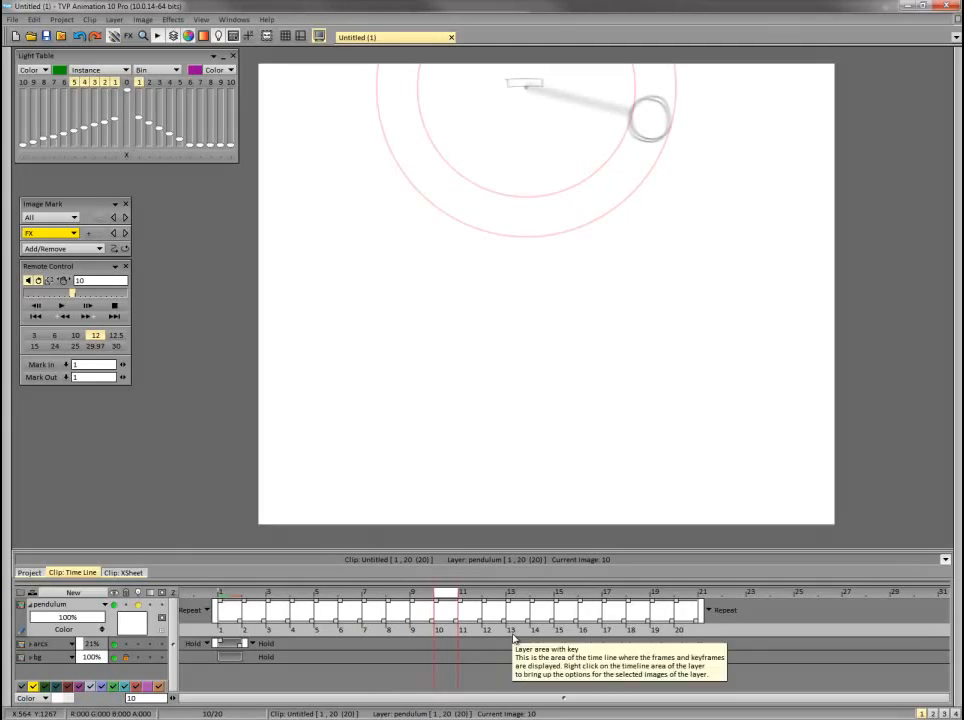
key("Right")
key("Left")
key("Right")
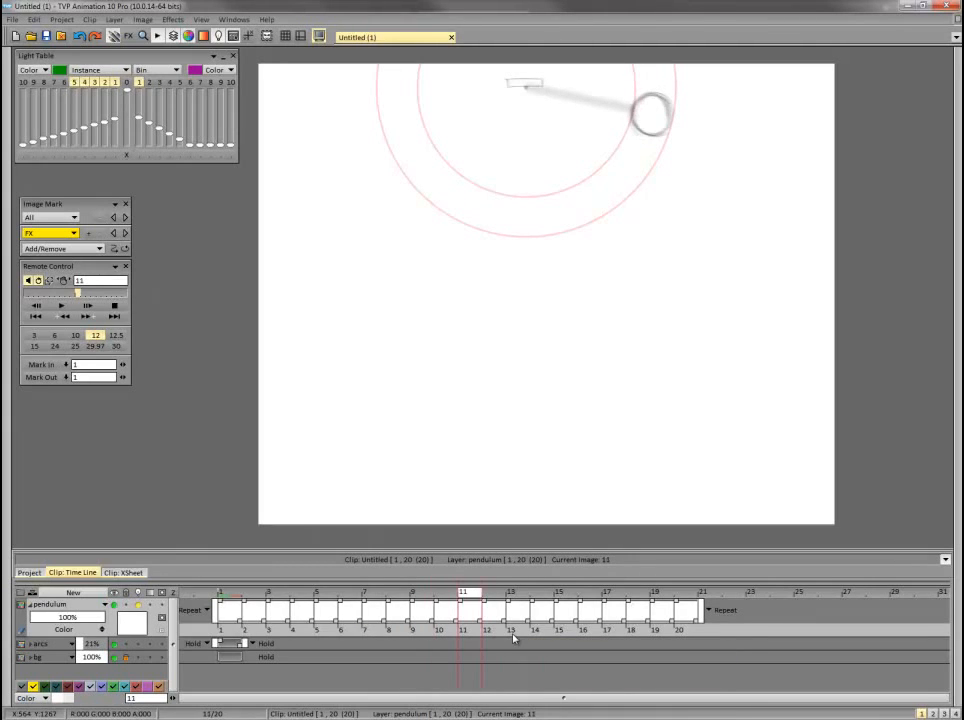
key("Right")
key("Left")
key("Right")
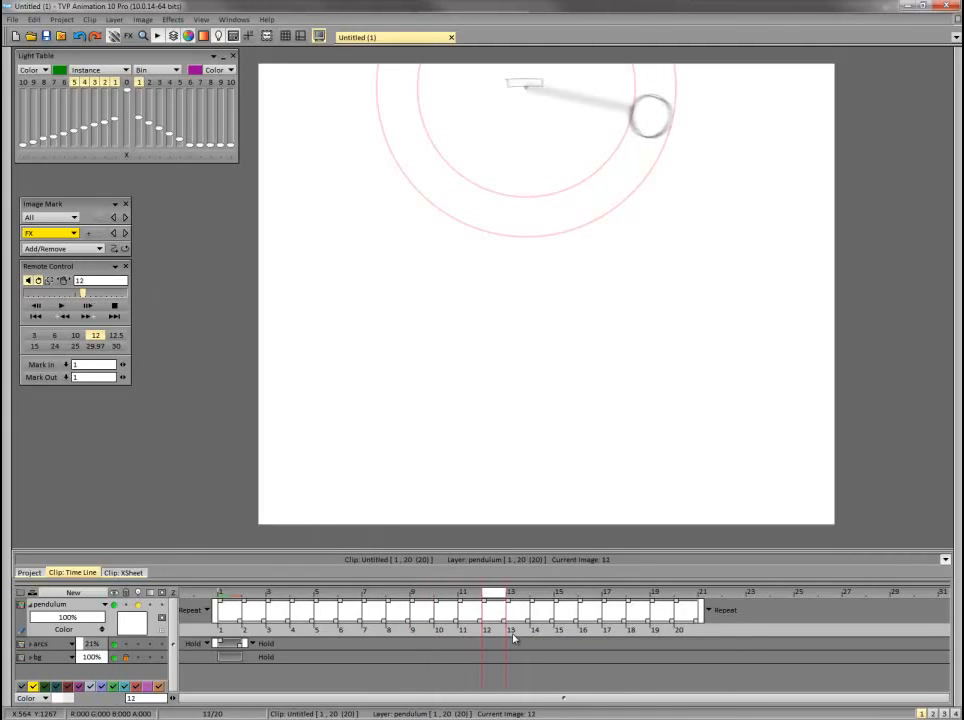
key("Left")
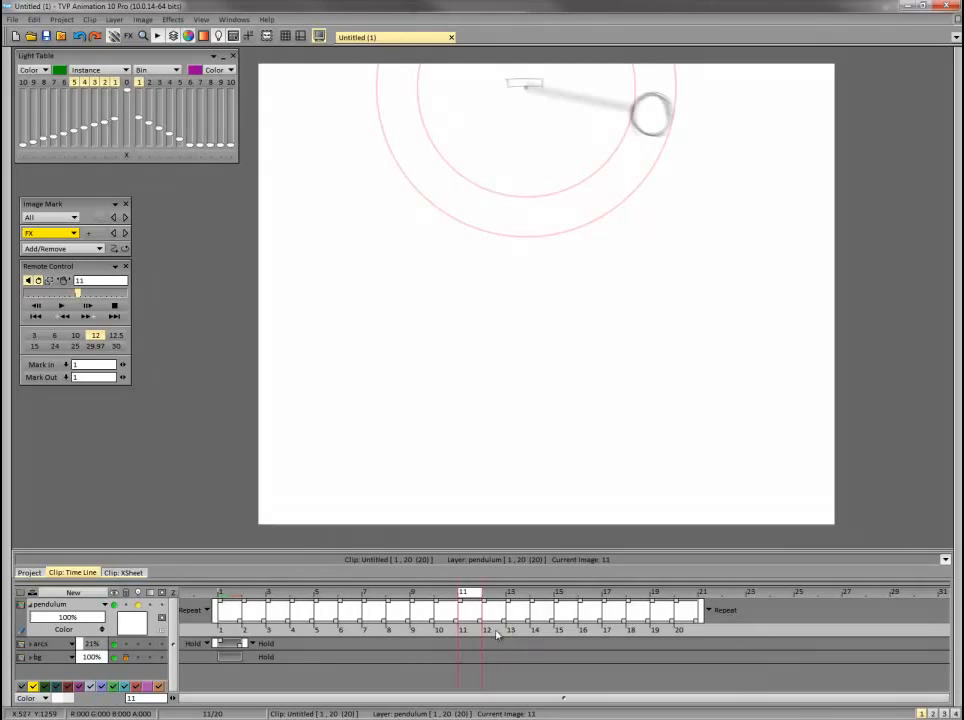
left_click(63, 308)
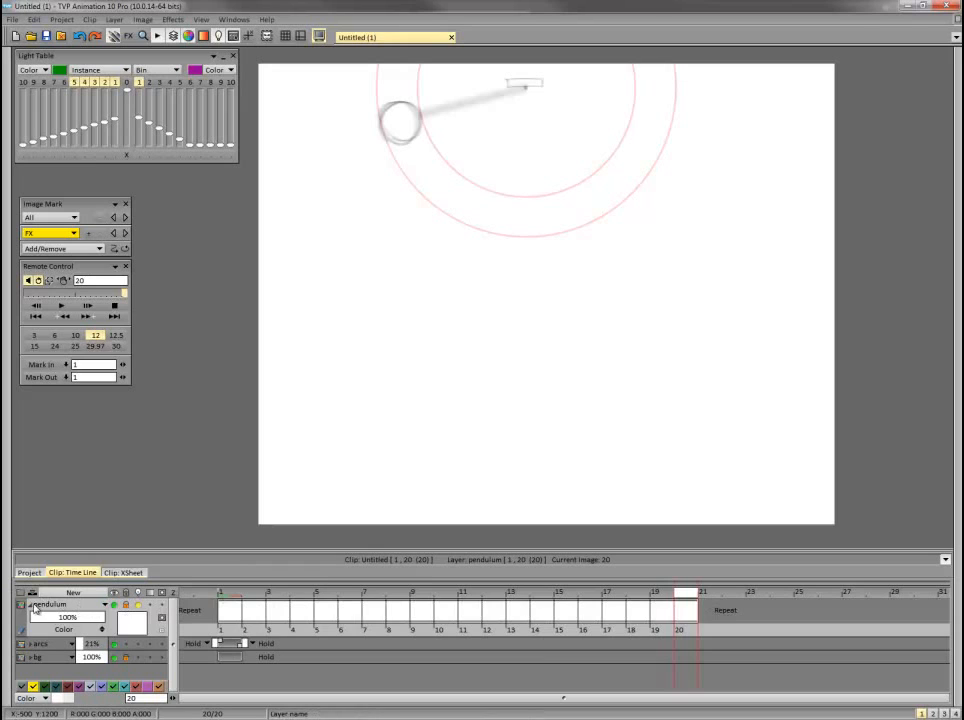
Collapse the pendulum layer and add a new animation layer above it that starts on frame 1.
left_click(30, 606)
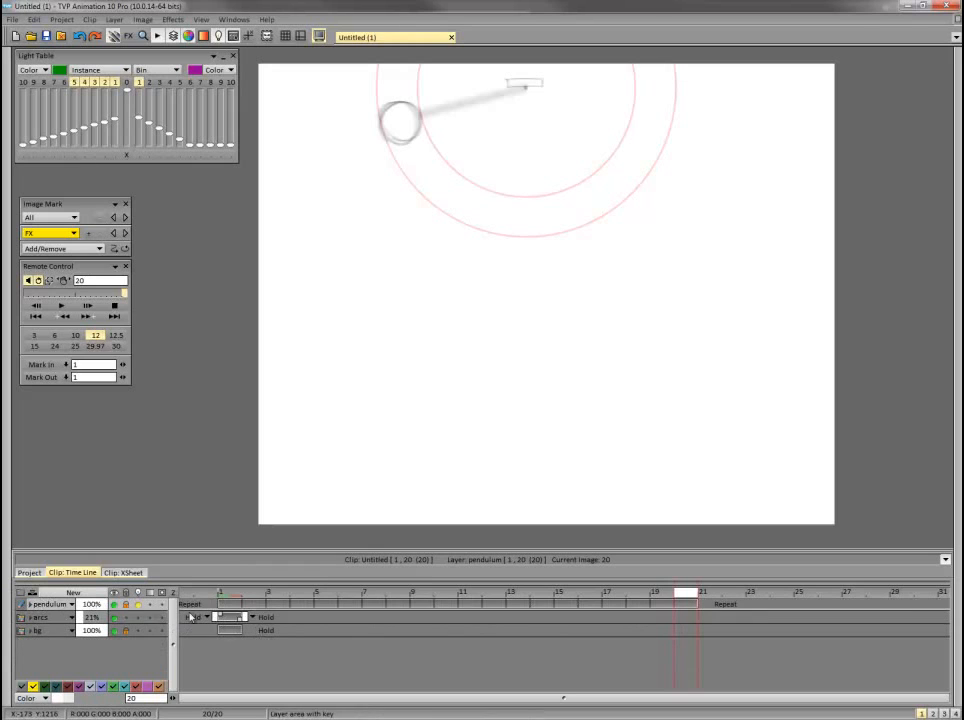
left_click(73, 592)
left_click(507, 430)
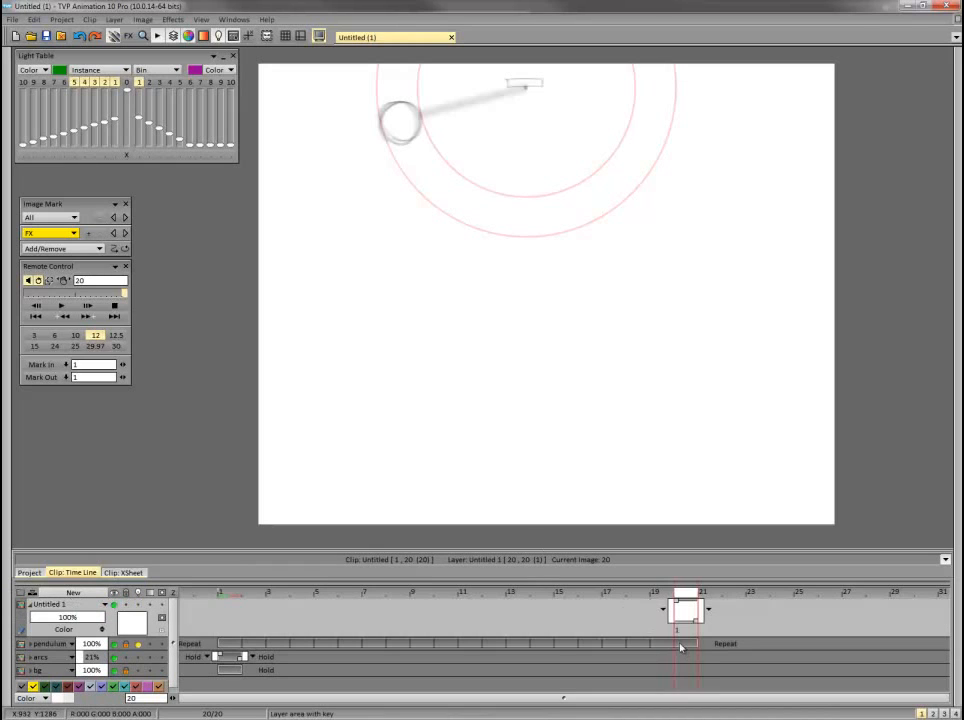
left_click(238, 618)
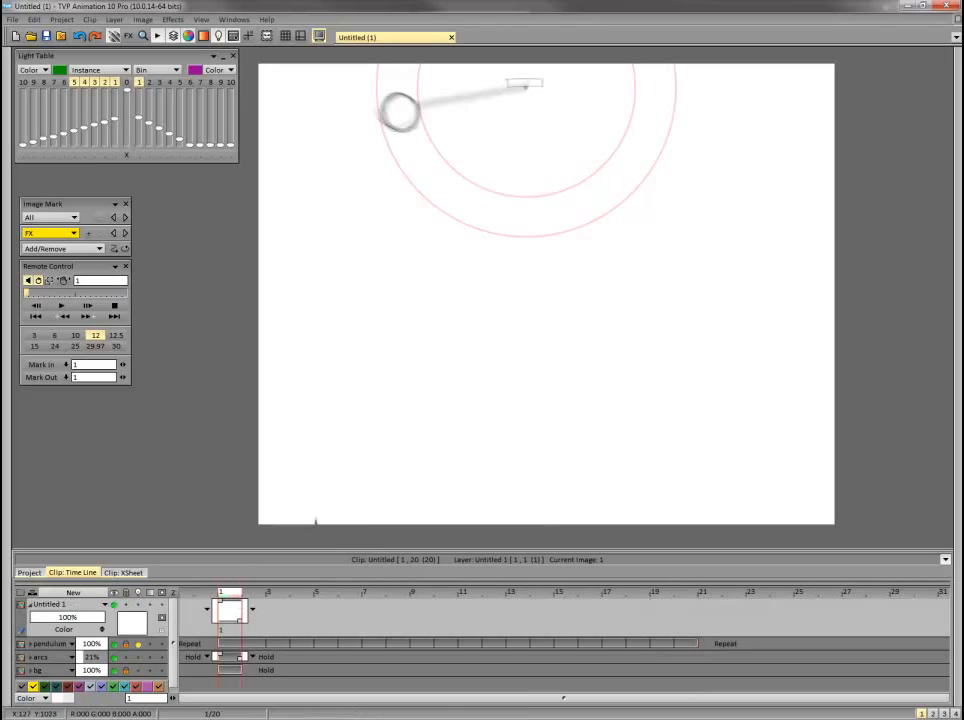
Dim the pendulum layer to 38% opacity and hide the arcs layer.
left_click_drag(96, 644, 91, 645)
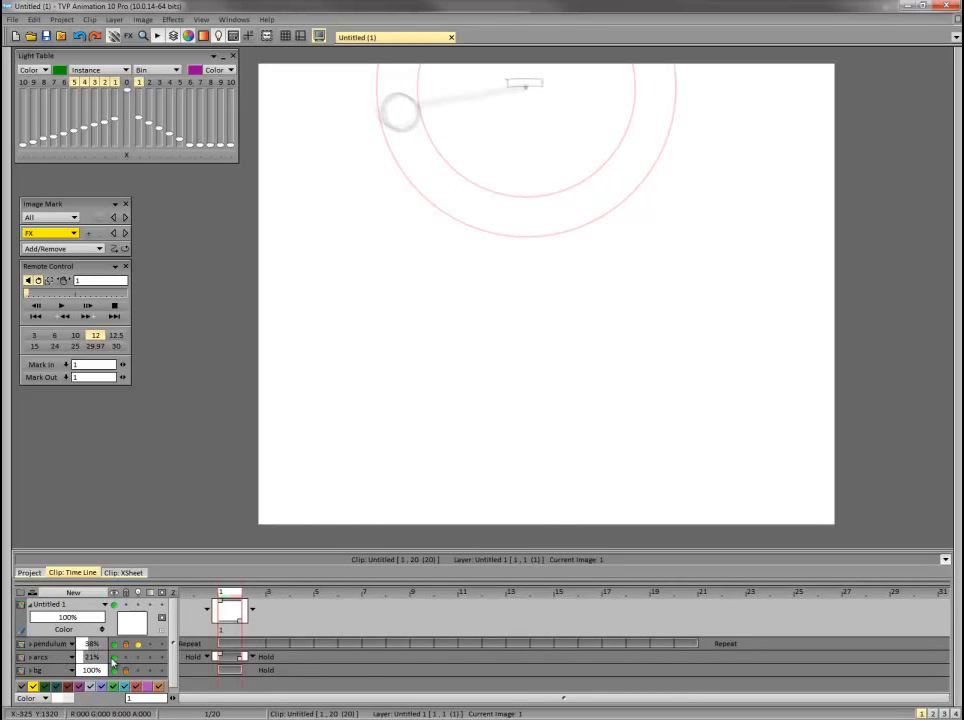
left_click(113, 658)
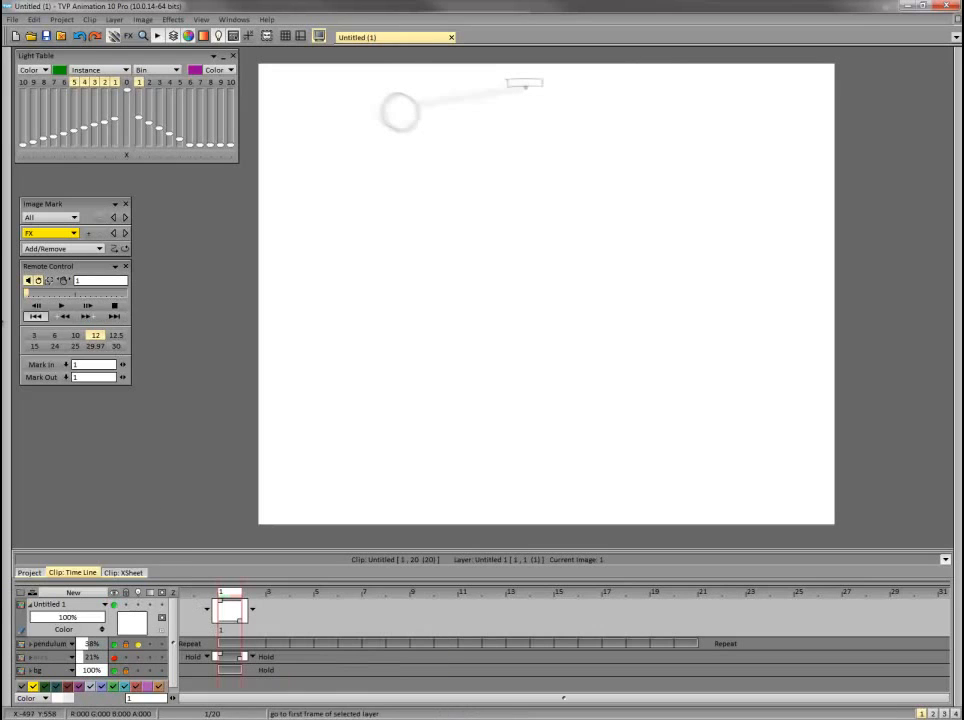
Set the pencil brush size to 9 and connect it to pen pressure without inversion.
mouse_move(4, 320)
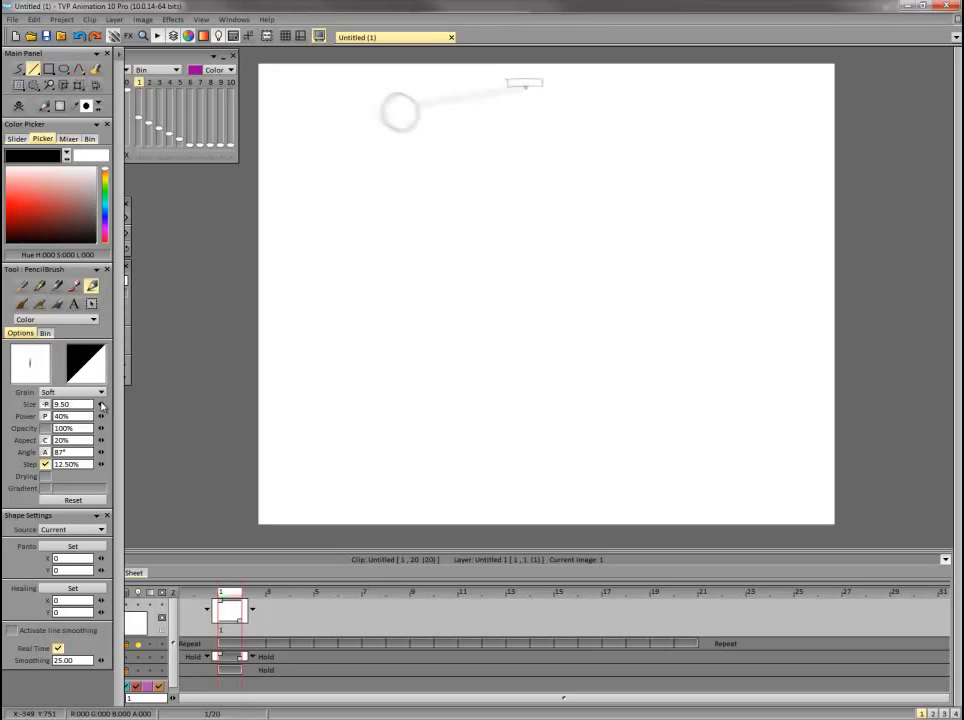
left_click(101, 404)
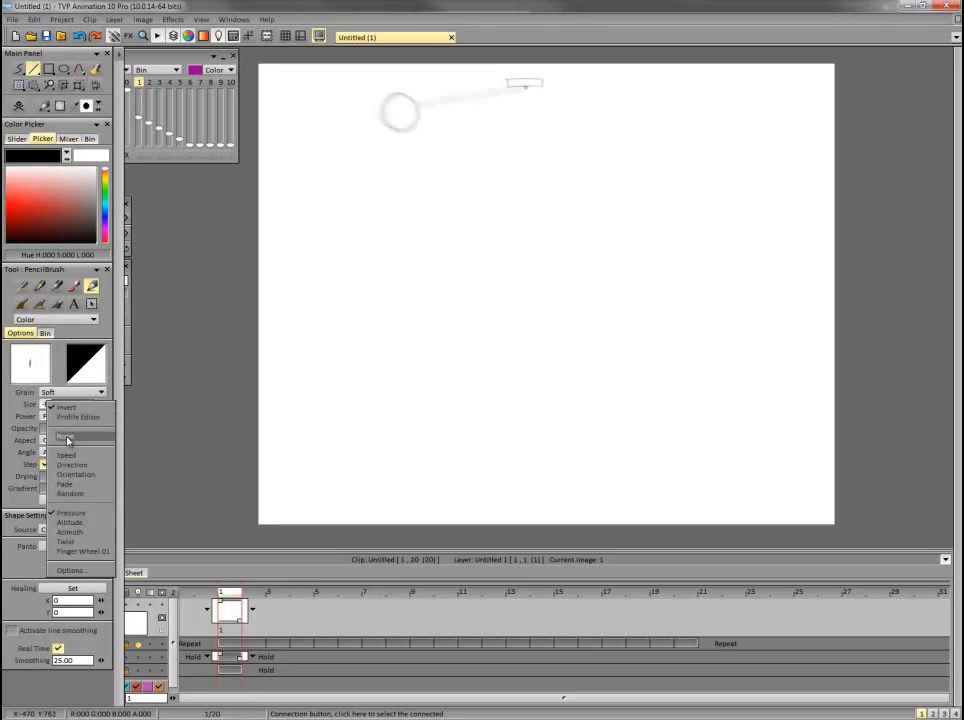
left_click(63, 437)
left_click(47, 404)
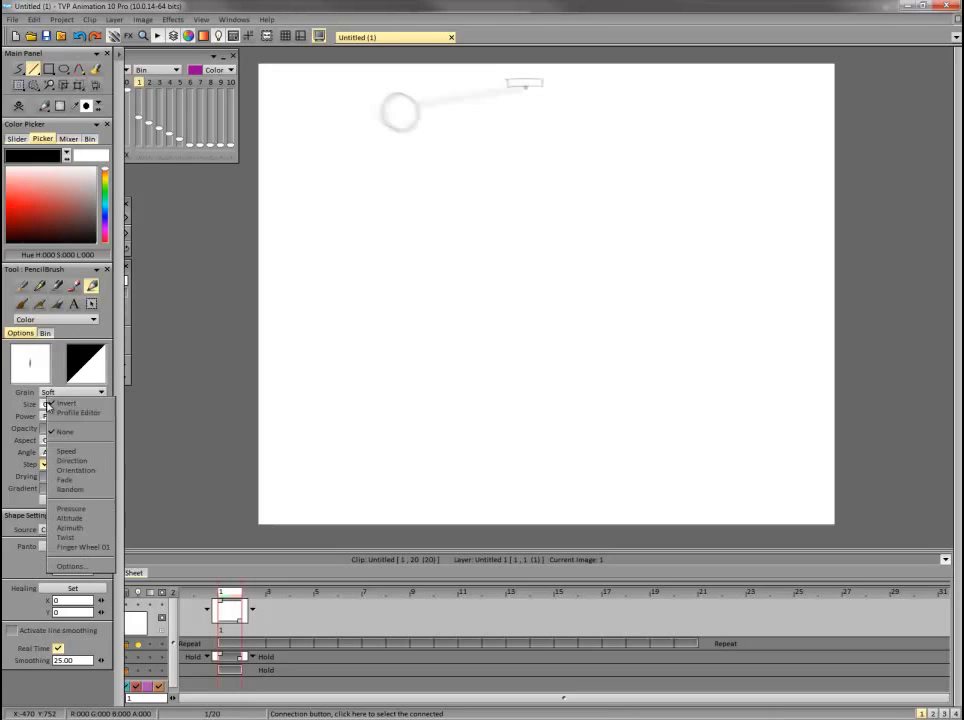
left_click(47, 404)
left_click(46, 404)
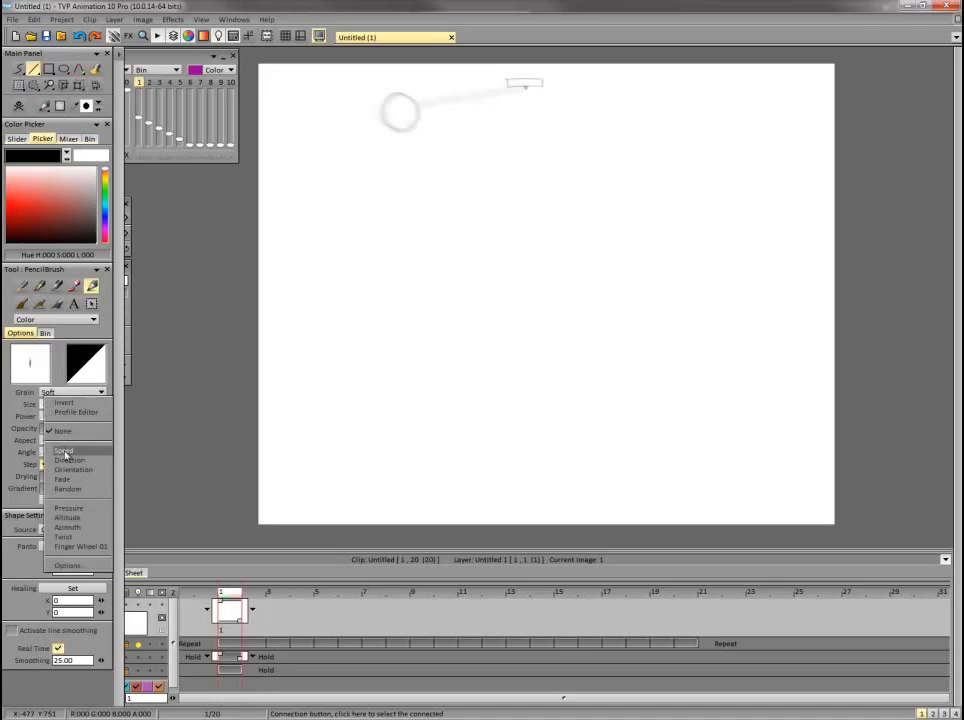
left_click(70, 508)
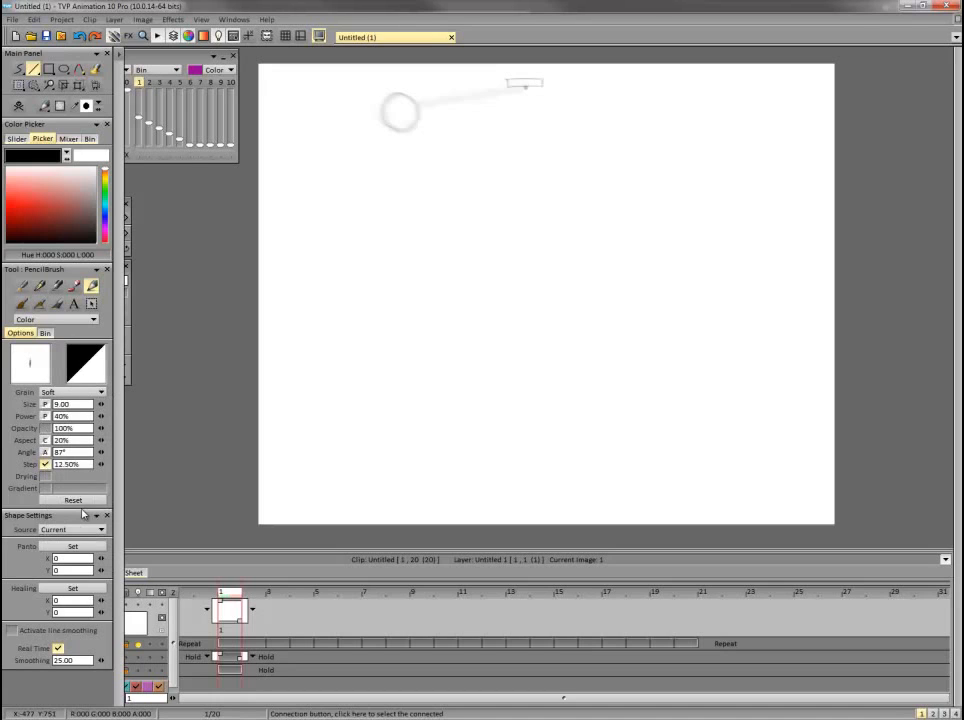
left_click(120, 376)
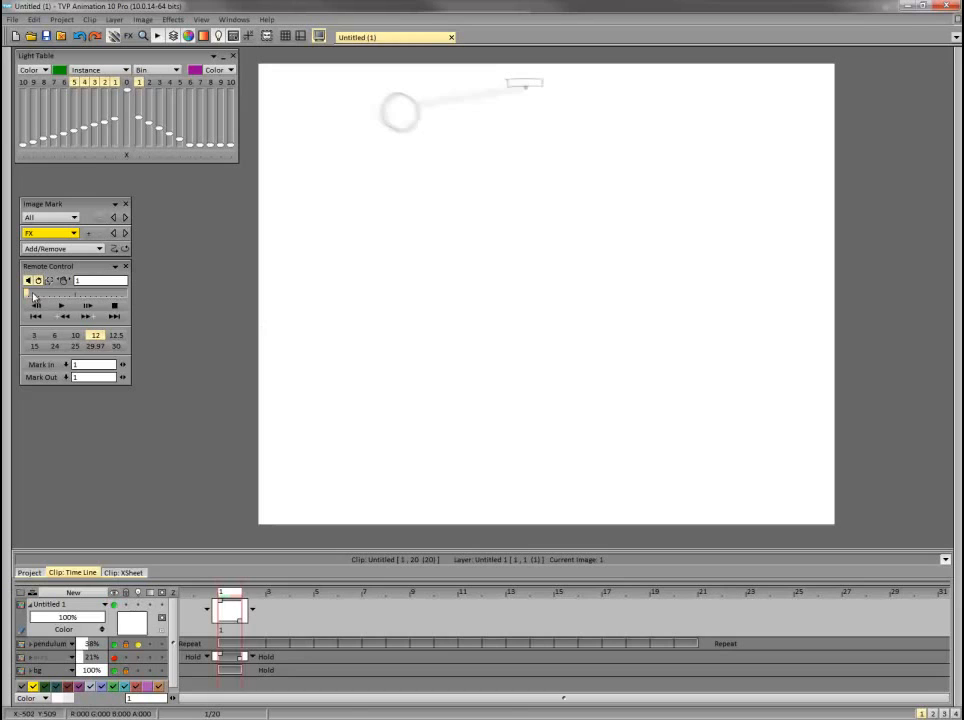
Scrub repeatedly through the dimmed pendulum swing between frames 1 and 20 to study its motion.
left_click_drag(33, 297, 51, 294)
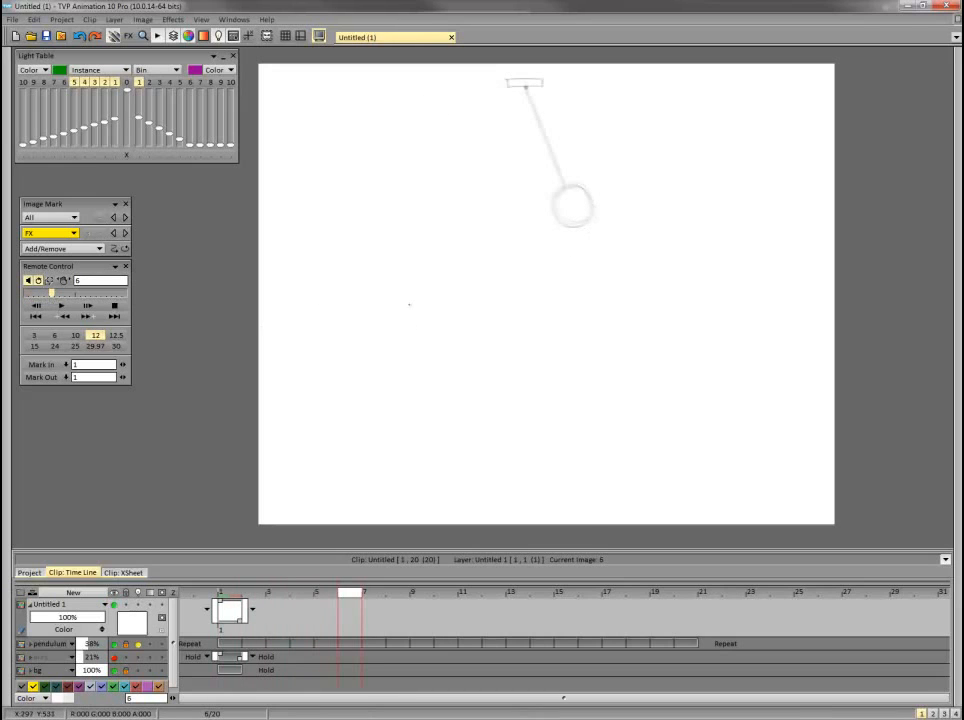
left_click_drag(51, 296, 26, 293)
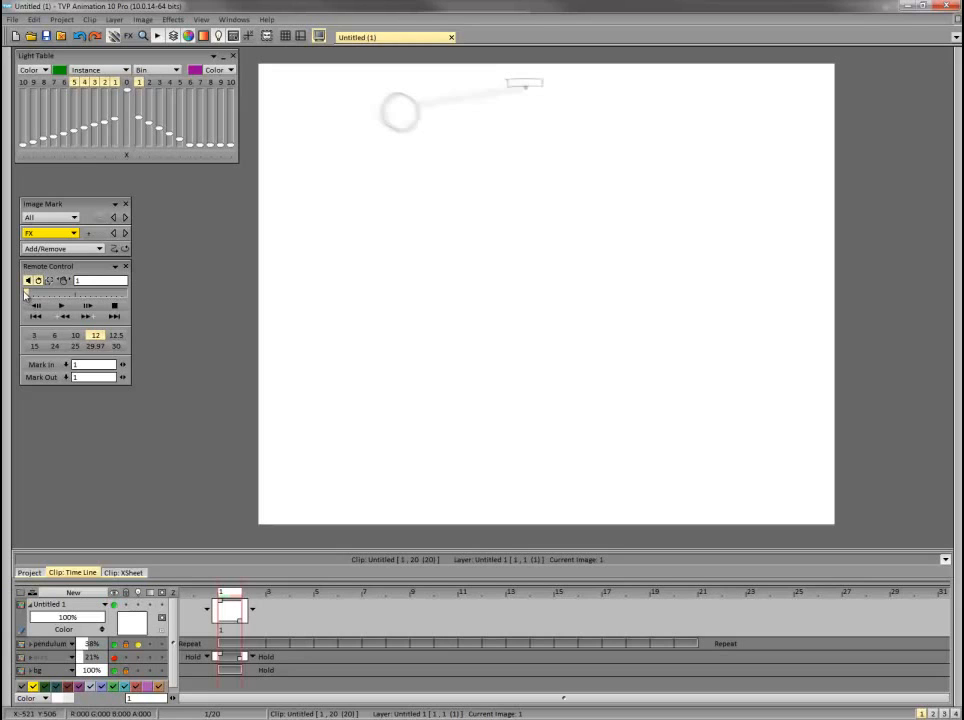
left_click_drag(26, 294, 124, 295)
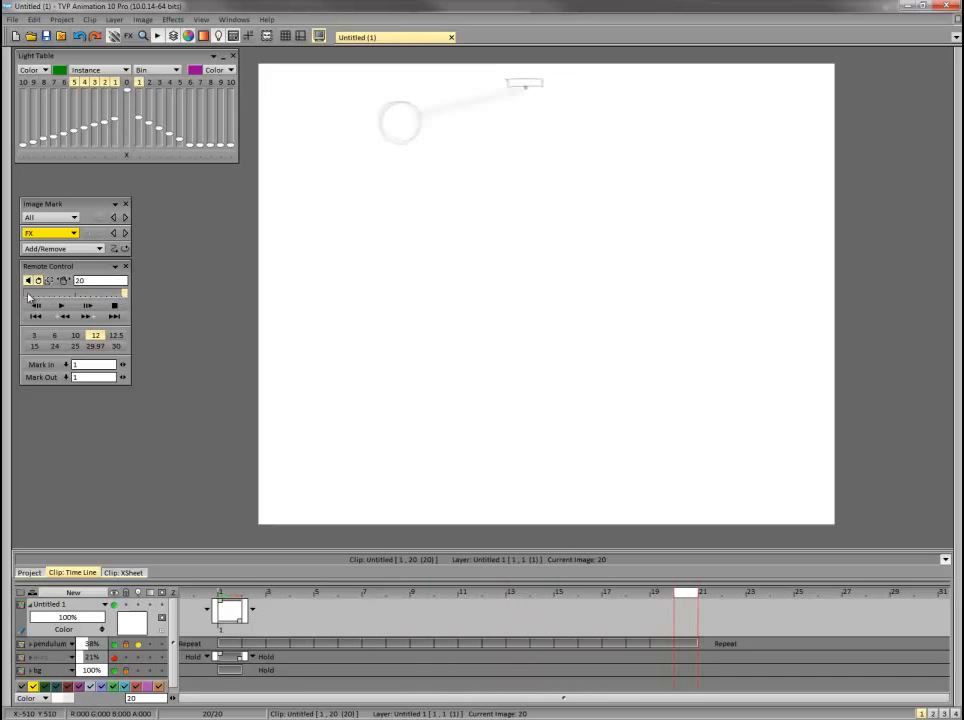
left_click_drag(28, 297, 125, 293)
left_click_drag(30, 297, 125, 292)
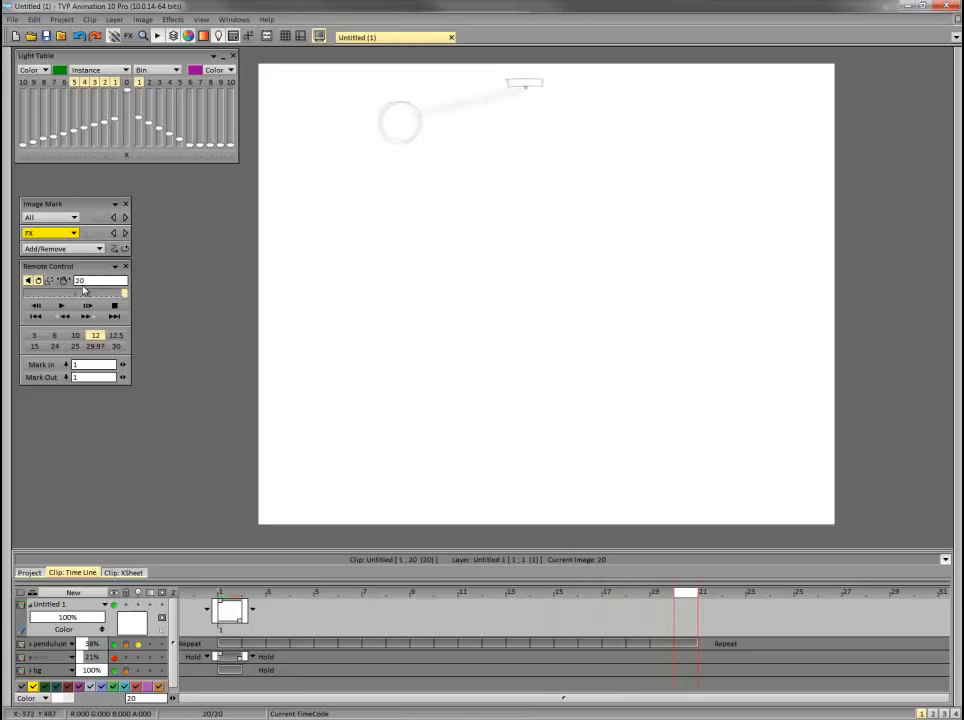
left_click_drag(29, 296, 125, 293)
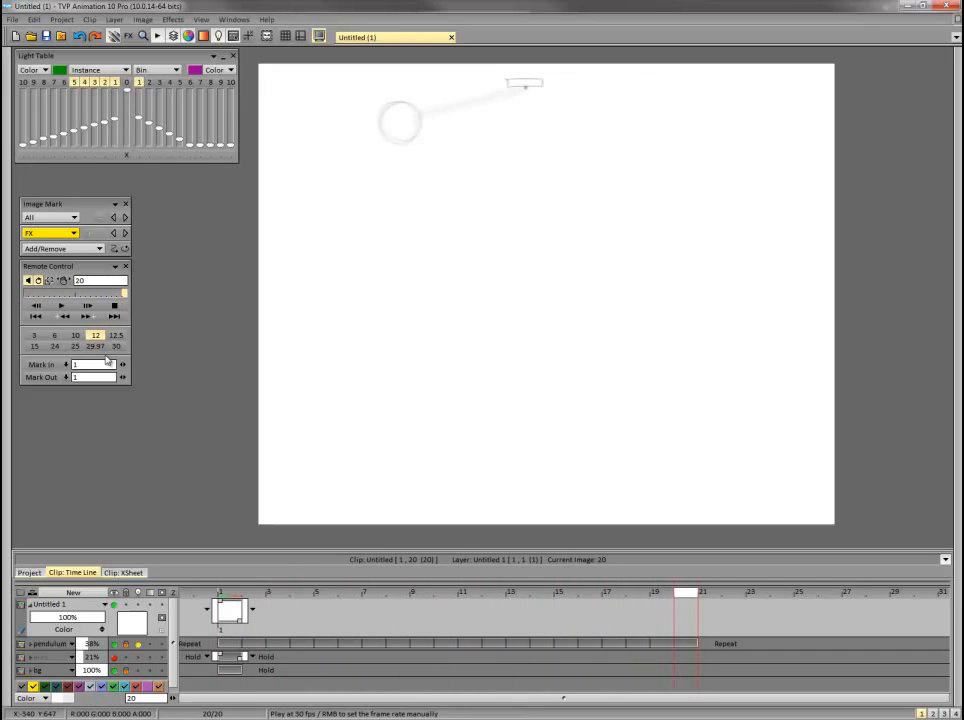
left_click_drag(27, 295, 58, 308)
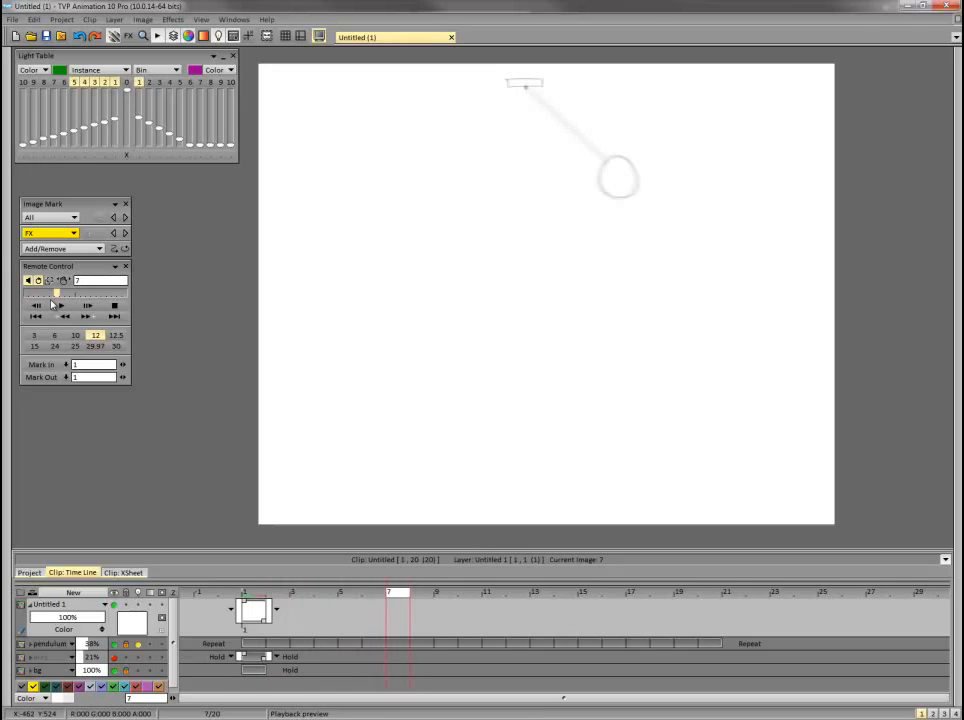
Add a drawing on frame 7 of the new layer and try to sketch a curved tube slanting down-left from the bob to an elliptical end.
left_click(259, 626)
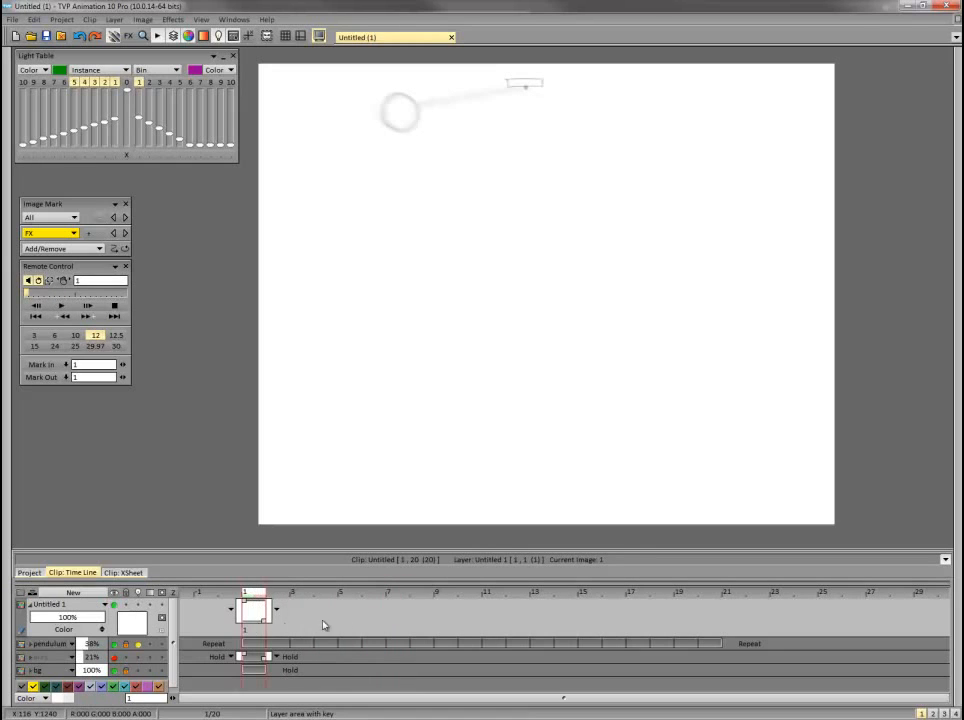
left_click_drag(448, 598, 396, 613)
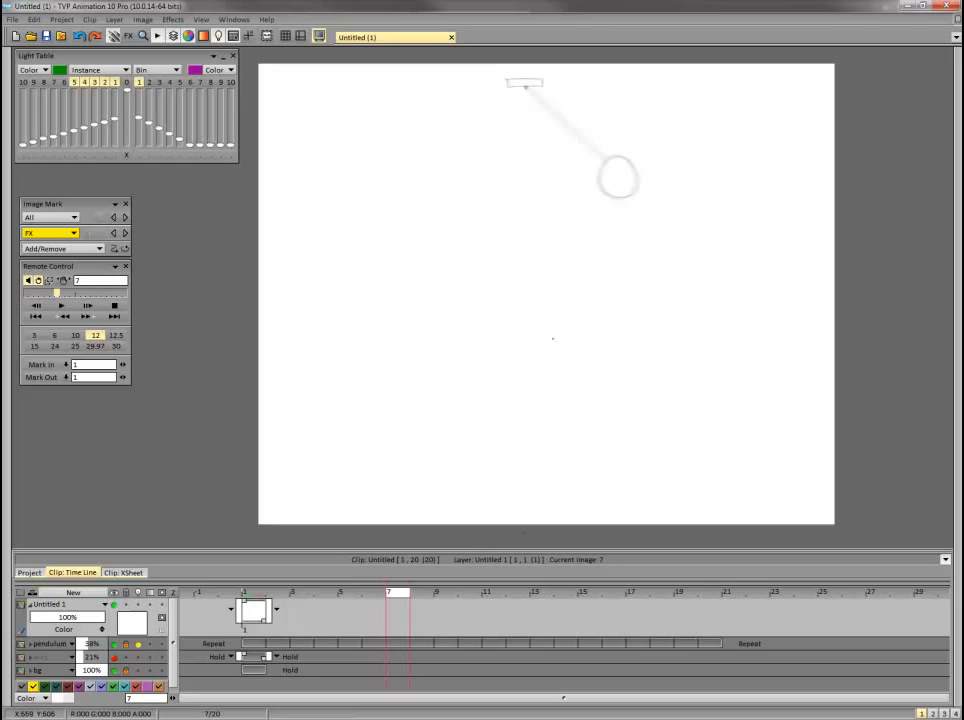
left_click_drag(612, 158, 609, 172)
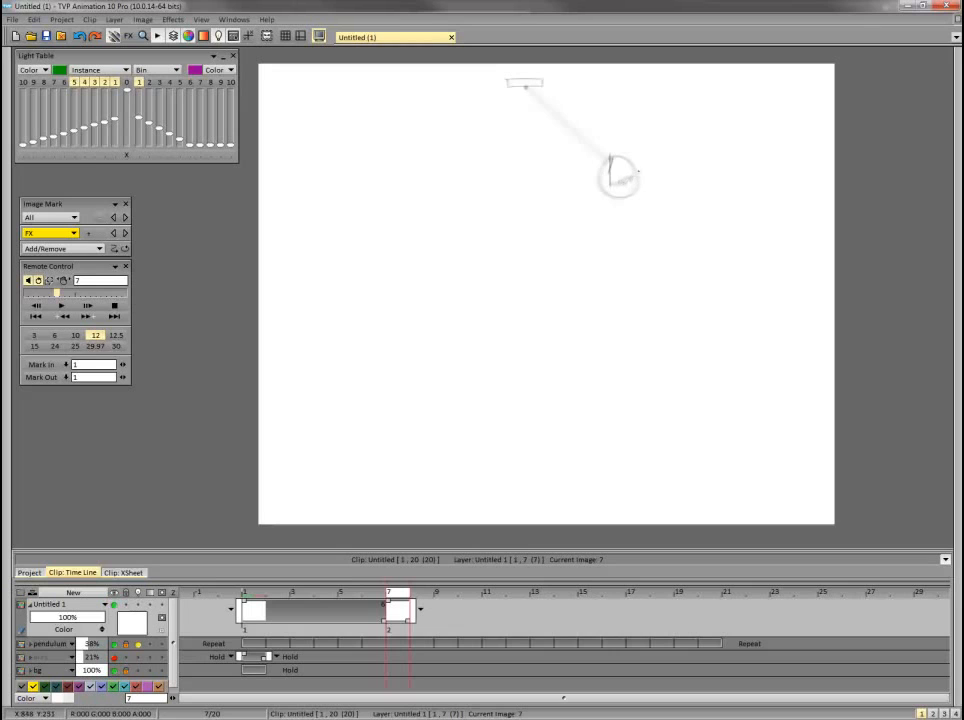
mouse_move(5, 104)
left_click(34, 70)
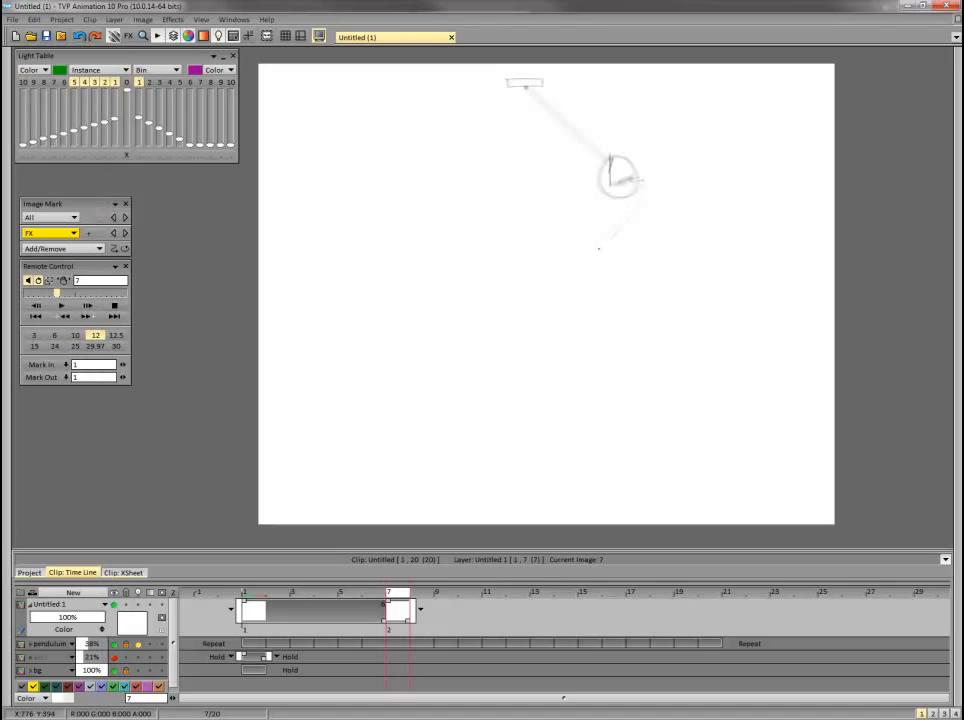
left_click_drag(598, 248, 550, 280)
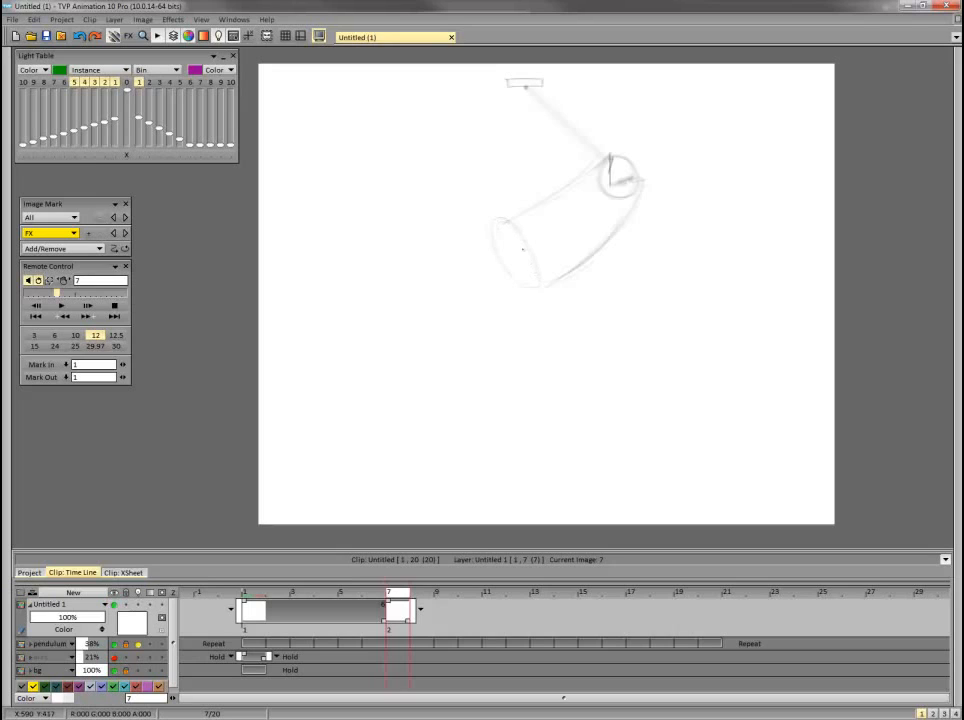
mouse_move(610, 194)
left_mouse_down()
mouse_move(516, 257)
mouse_move(523, 251)
mouse_move(522, 281)
mouse_move(503, 250)
mouse_move(539, 287)
mouse_move(495, 219)
mouse_move(527, 257)
mouse_move(534, 296)
left_mouse_up()
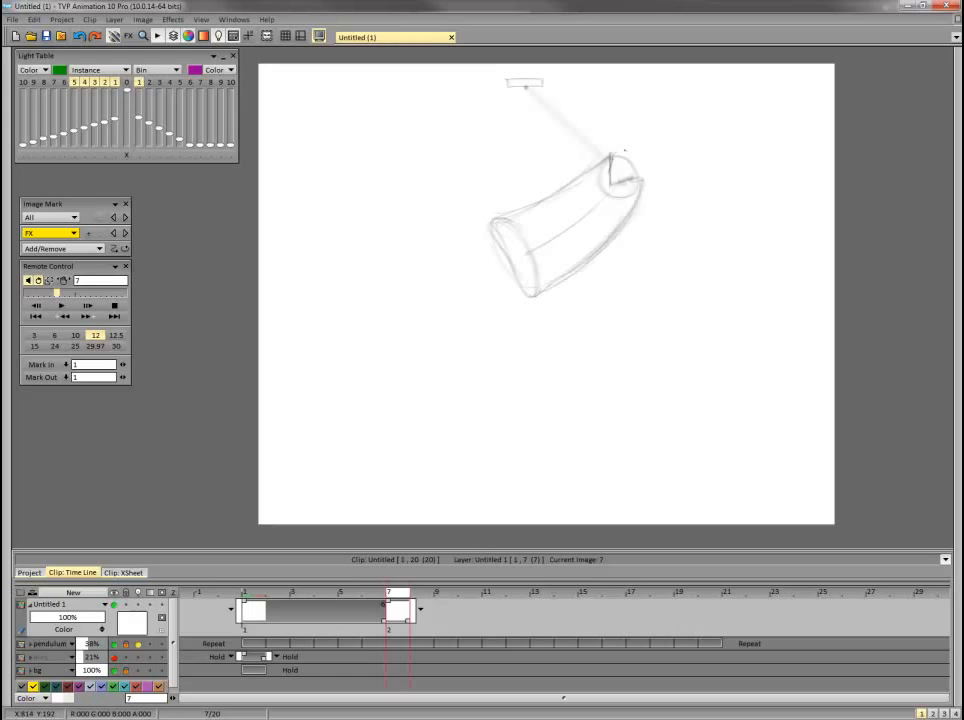
Erase the slanting tube sketch from frame 7 of the new layer.
key("Return")
key("Return")
key("Return")
key("Return")
key("Return")
key("Return")
mouse_move(393, 592)
left_mouse_down()
mouse_move(341, 597)
mouse_move(424, 593)
mouse_move(272, 597)
mouse_move(412, 597)
mouse_move(389, 626)
mouse_move(257, 622)
mouse_move(402, 625)
left_mouse_up()
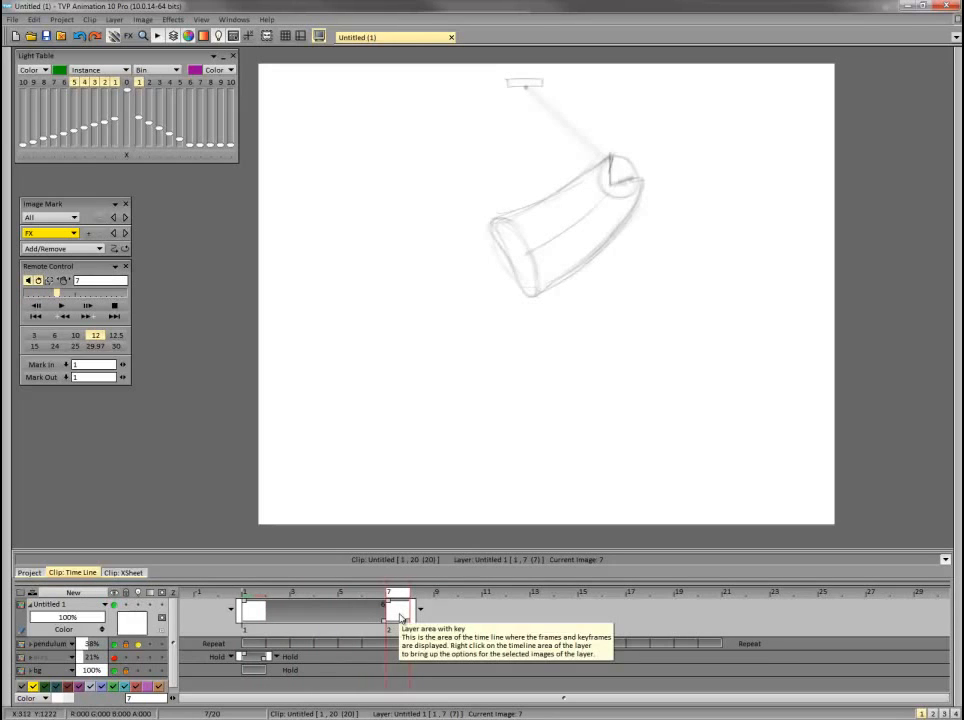
mouse_move(394, 608)
left_mouse_down()
mouse_move(355, 605)
mouse_move(392, 609)
left_mouse_up()
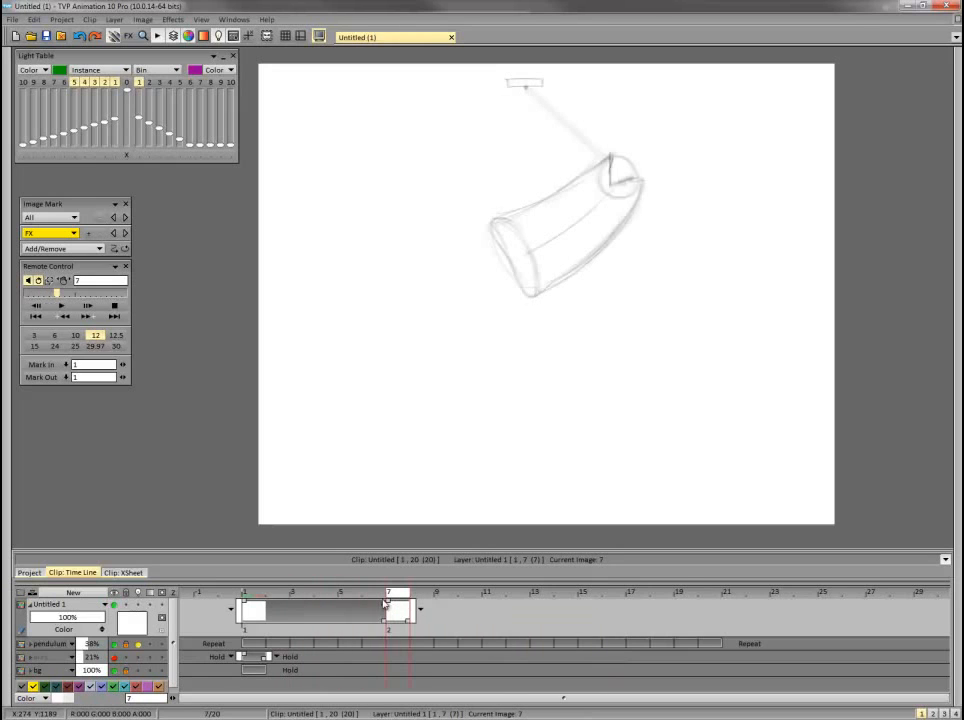
key("Delete")
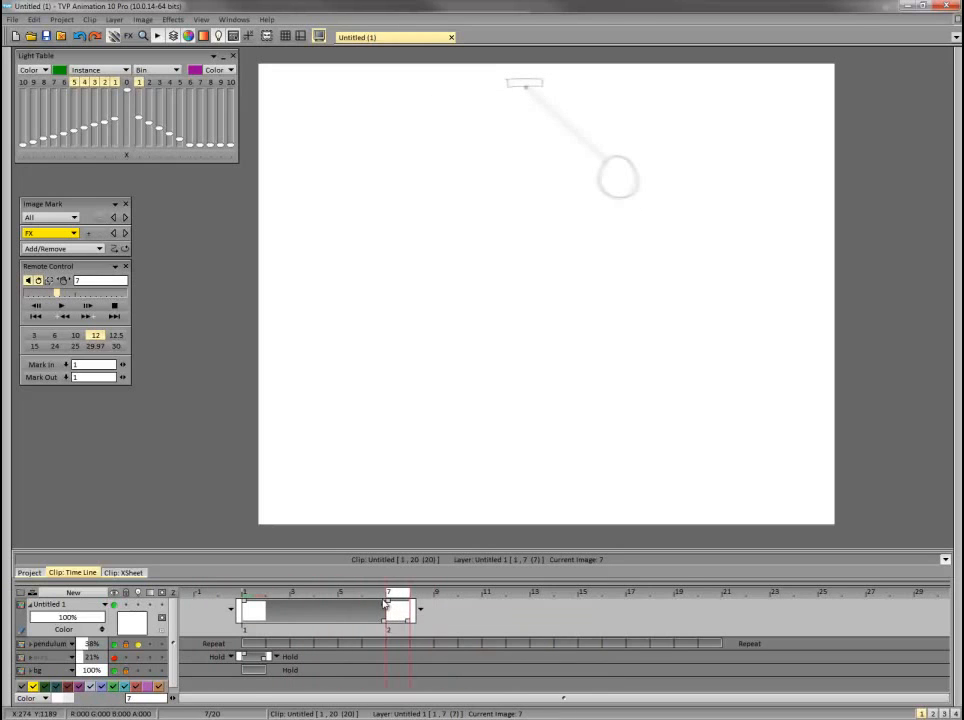
Flip back and forth through the frames around frame 7 to examine the pendulum's direction of travel.
key("Left")
key("Left")
key("Left")
key("Left")
key("Left")
key("Left")
key("Left")
key("Left")
key("Right")
key("Right")
key("Right")
key("Right")
key("Right")
key("Right")
key("Right")
key("Right")
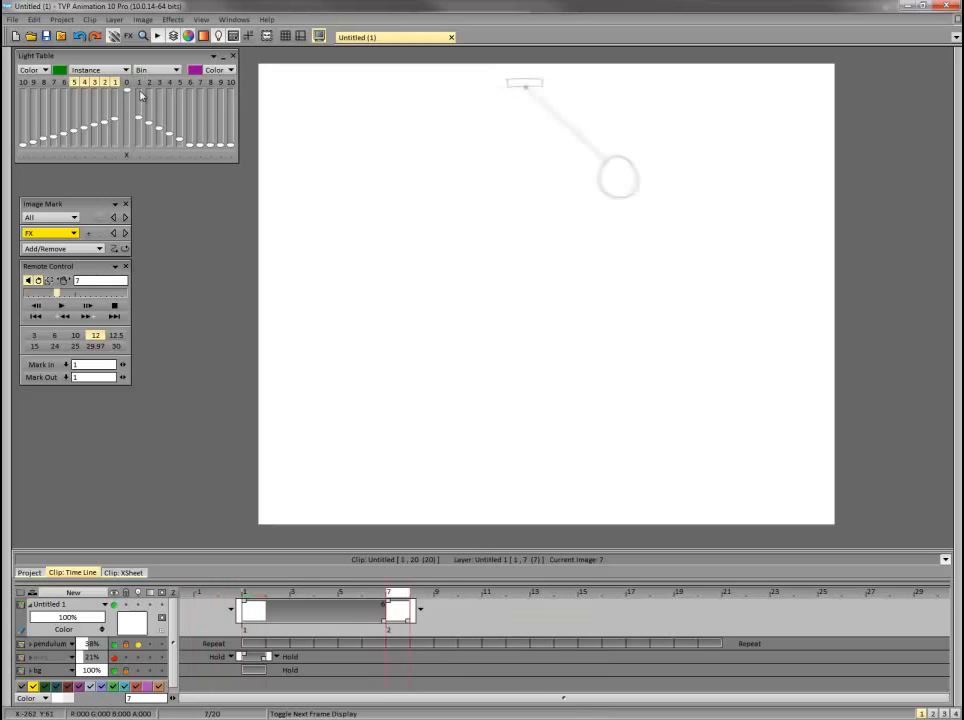
key("Left")
key("Left")
key("Left")
key("Left")
key("Right")
key("Right")
key("Right")
key("Right")
key("Right")
key("Right")
key("Right")
key("Right")
key("Right")
key("Left")
key("Left")
key("Left")
key("Left")
key("Left")
key("Left")
key("Left")
key("Left")
key("Left")
key("Left")
key("Right")
key("Right")
key("Right")
key("Right")
key("Right")
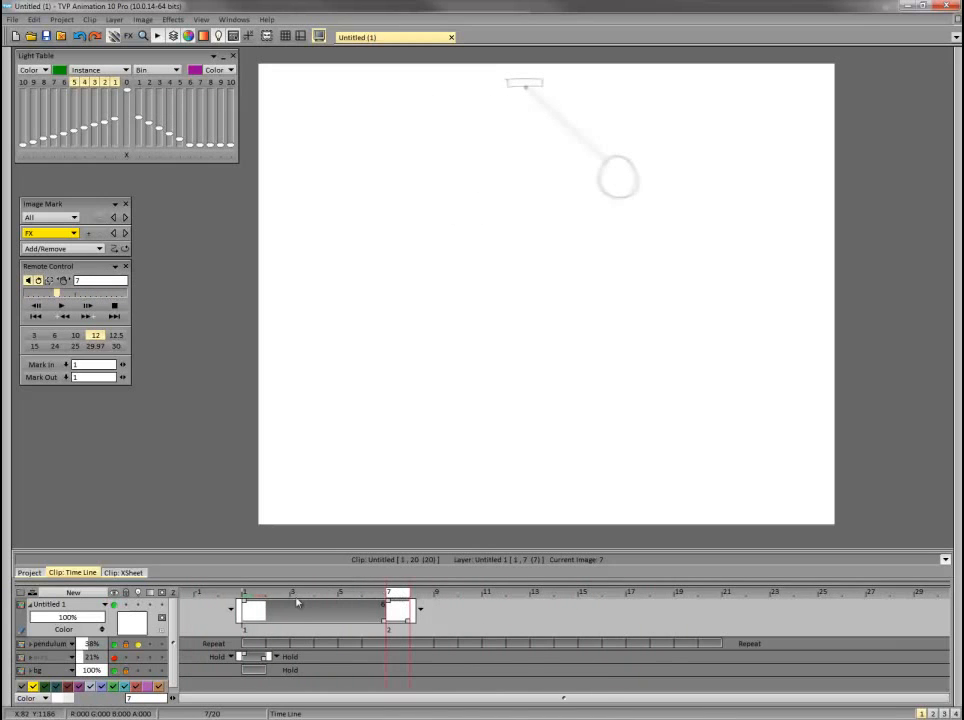
Set the new layer's pre-behavior to Hold and extend it to frame 20 with a separate blank image on every frame.
left_click(232, 609)
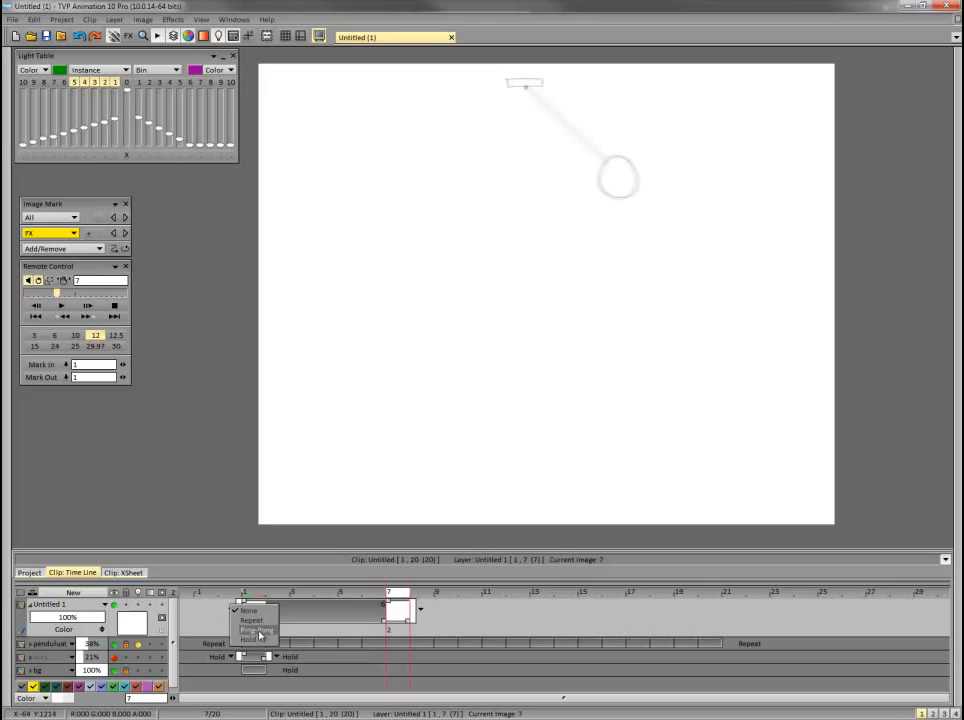
left_click(268, 628)
left_click_drag(272, 630, 694, 625)
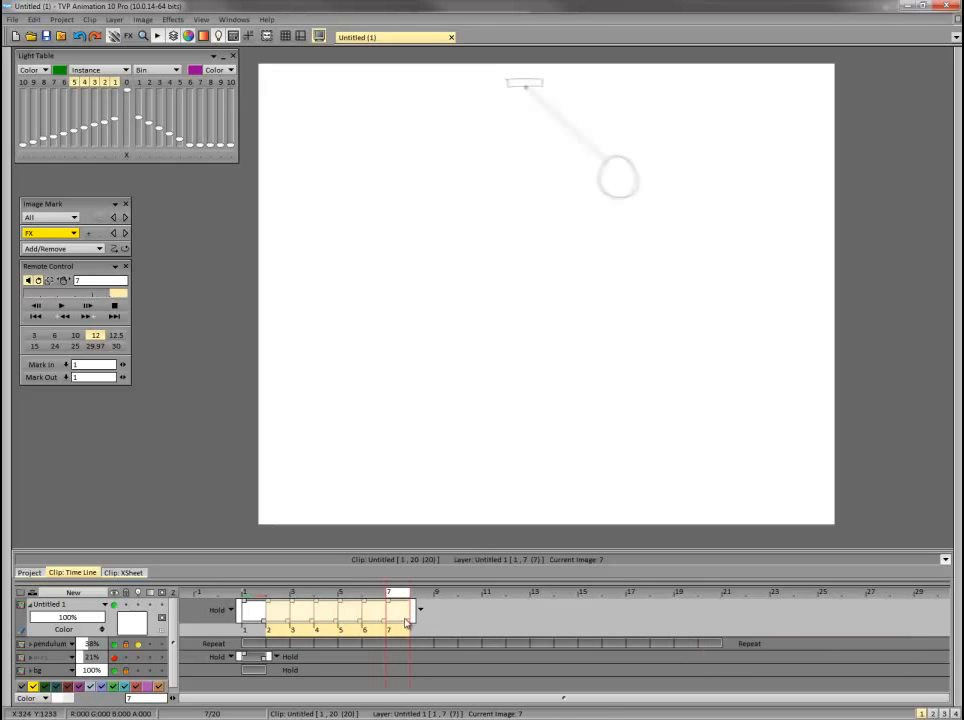
left_click_drag(437, 628, 722, 617)
left_click_drag(423, 632, 708, 633)
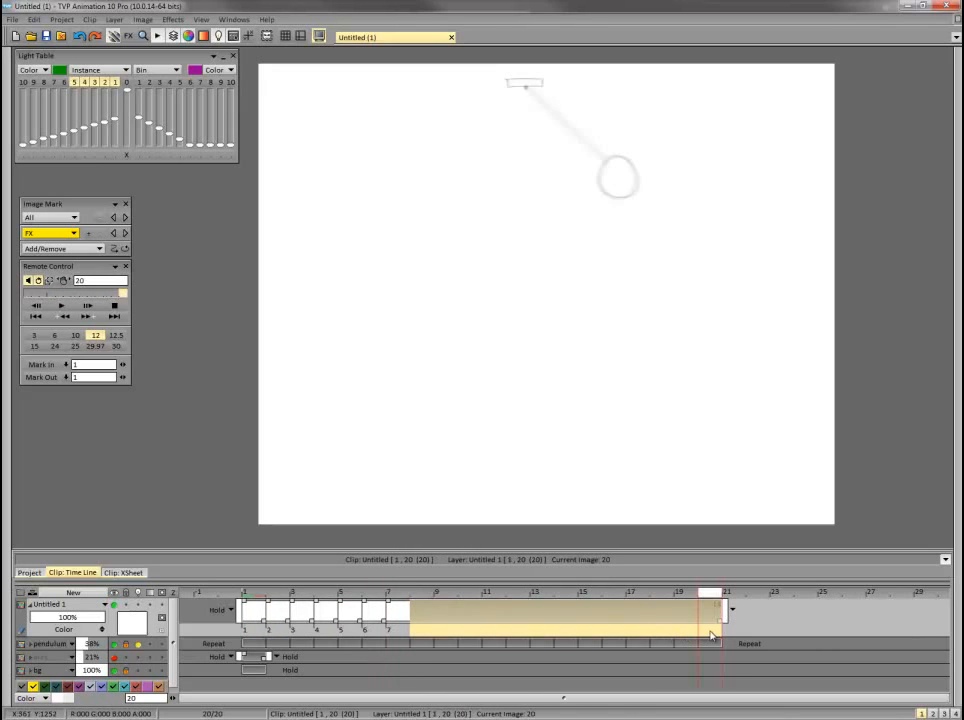
Go to frame 7 and flip repeatedly between it and the preceding frames to study the bob's path.
left_click(394, 594)
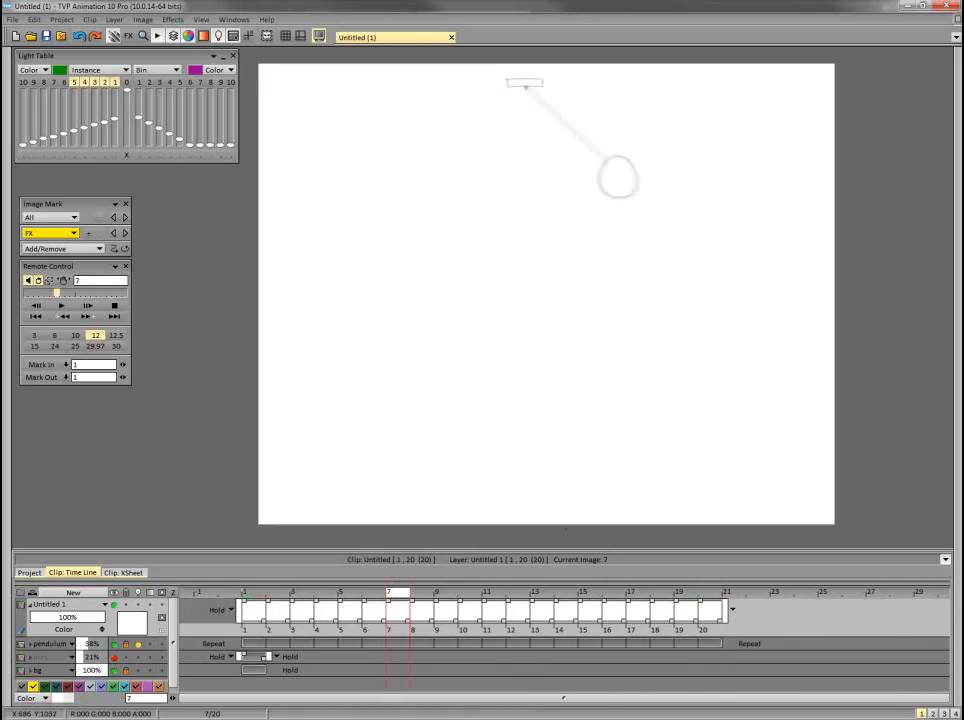
key("Left")
key("Left")
key("Left")
key("Left")
key("Left")
key("Right")
key("Right")
key("Right")
key("Right")
key("Right")
left_click(431, 592)
key("Left")
key("Left")
key("Left")
key("Left")
key("Left")
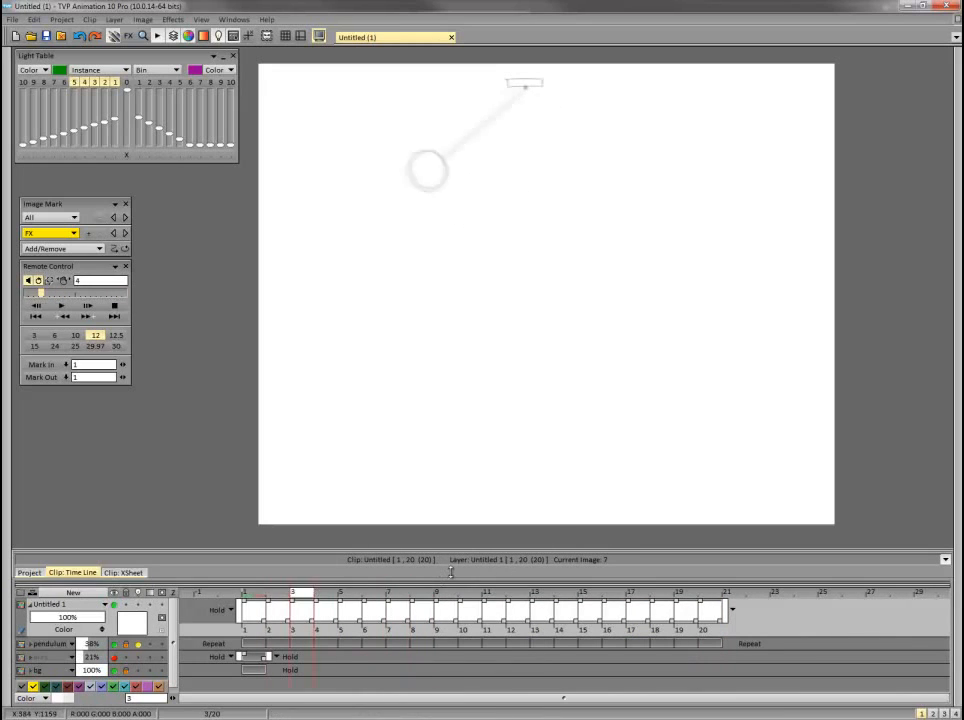
key("Right")
key("Right")
key("Right")
key("Right")
key("Left")
key("Left")
key("Left")
key("Left")
key("Left")
key("Right")
key("Right")
key("Right")
key("Right")
key("Right")
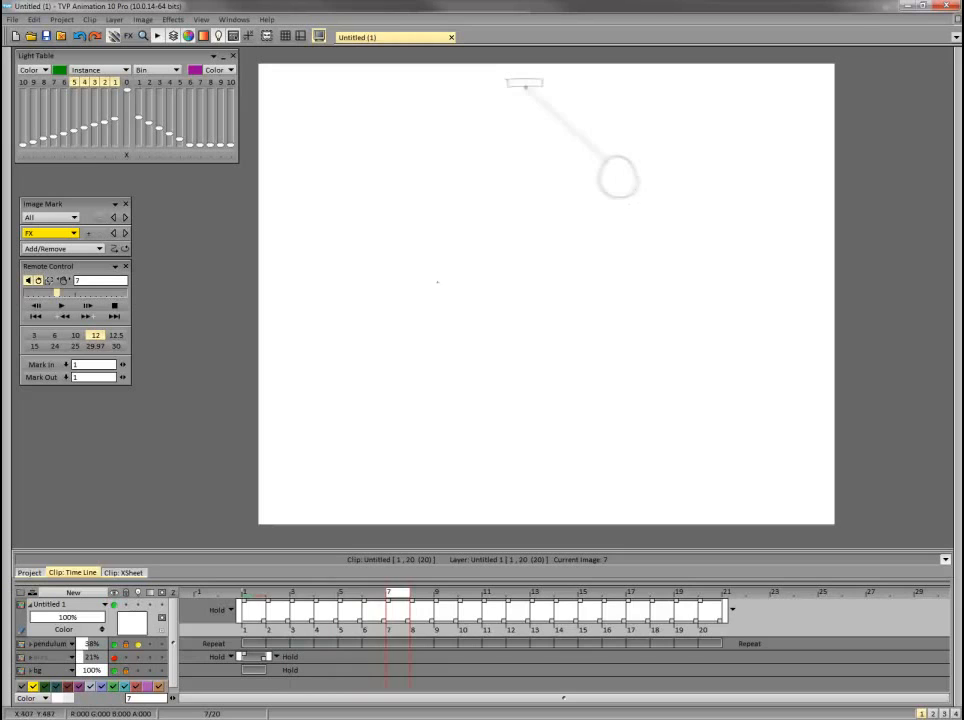
key("Left")
key("Left")
key("Left")
key("Left")
key("Right")
key("Right")
key("Right")
key("Right")
key("Left")
key("Left")
key("Left")
key("Left")
key("Right")
key("Right")
key("Right")
key("Right")
Lightly sketch on frame 7 a curved tube trailing leftward from the pendulum bob to a narrow upright ellipse.
left_click_drag(447, 201, 458, 257)
key("Left")
key("Left")
key("Left")
key("Left")
key("Left")
key("Right")
key("Right")
key("Right")
key("Right")
key("Right")
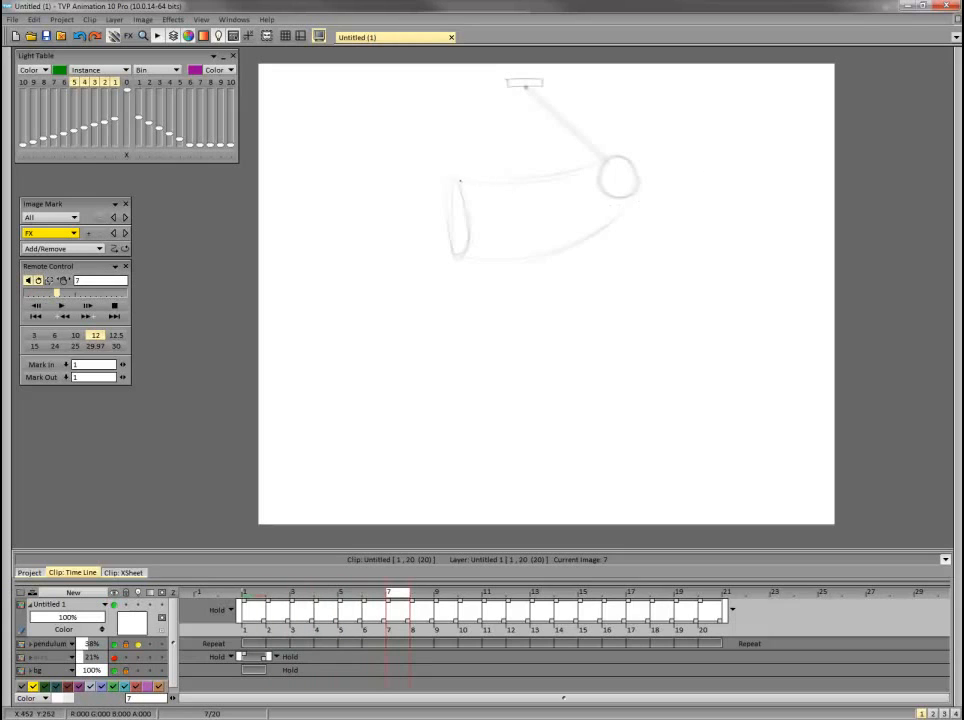
Reinforce the upper and lower edges and elliptical end of the frame 7 tube, adding a curved line inside the bob.
mouse_move(460, 181)
left_mouse_down()
mouse_move(535, 177)
mouse_move(606, 158)
left_mouse_up()
mouse_move(463, 197)
left_mouse_down()
mouse_move(455, 259)
mouse_move(453, 176)
mouse_move(449, 254)
mouse_move(457, 257)
mouse_move(610, 220)
left_mouse_up()
mouse_move(465, 260)
left_mouse_down()
mouse_move(610, 220)
mouse_move(616, 175)
mouse_move(634, 170)
mouse_move(602, 182)
left_mouse_up()
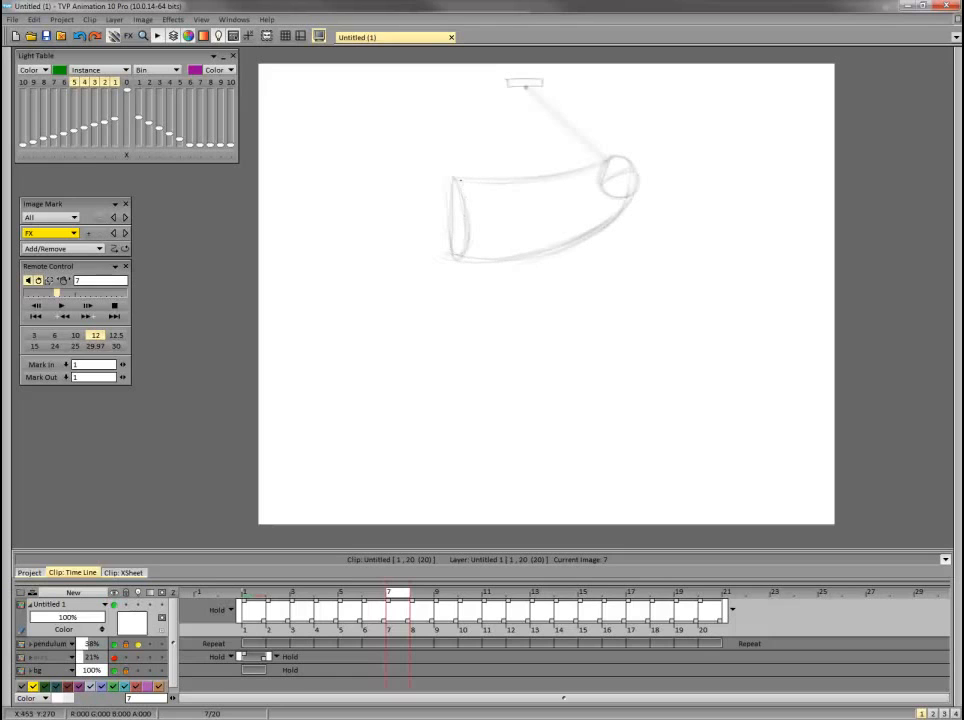
mouse_move(470, 196)
left_mouse_down()
mouse_move(505, 206)
mouse_move(546, 192)
left_mouse_up()
Flip between frame 8 and the preceding frames to examine how the trailing tube should continue with the swing.
key("Left")
key("Left")
key("Right")
key("Right")
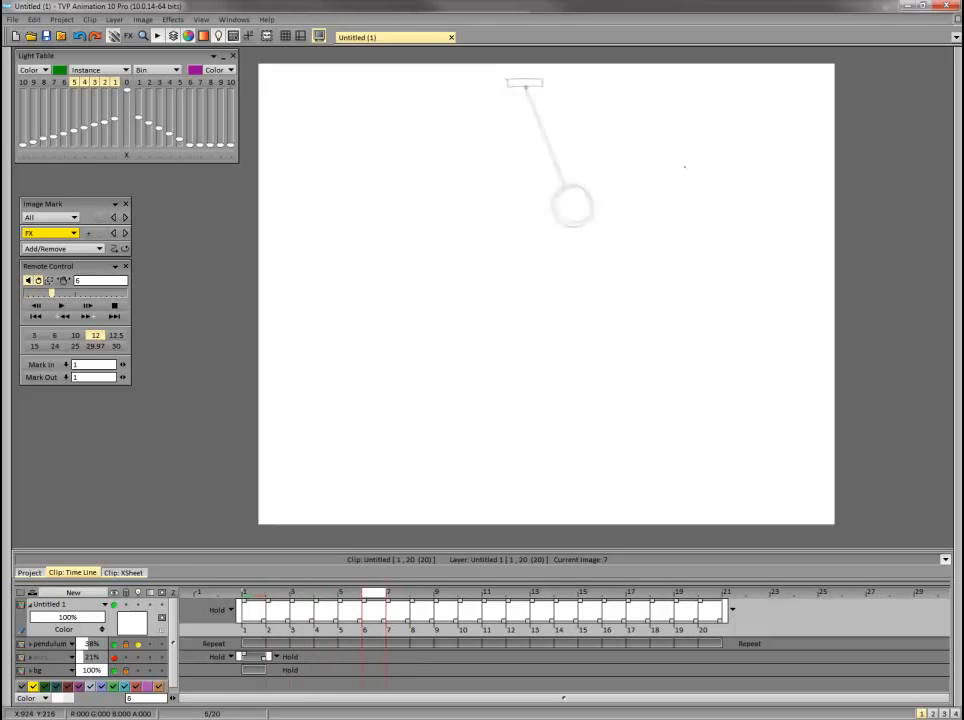
key("Left")
key("Left")
key("Right")
key("Right")
key("Right")
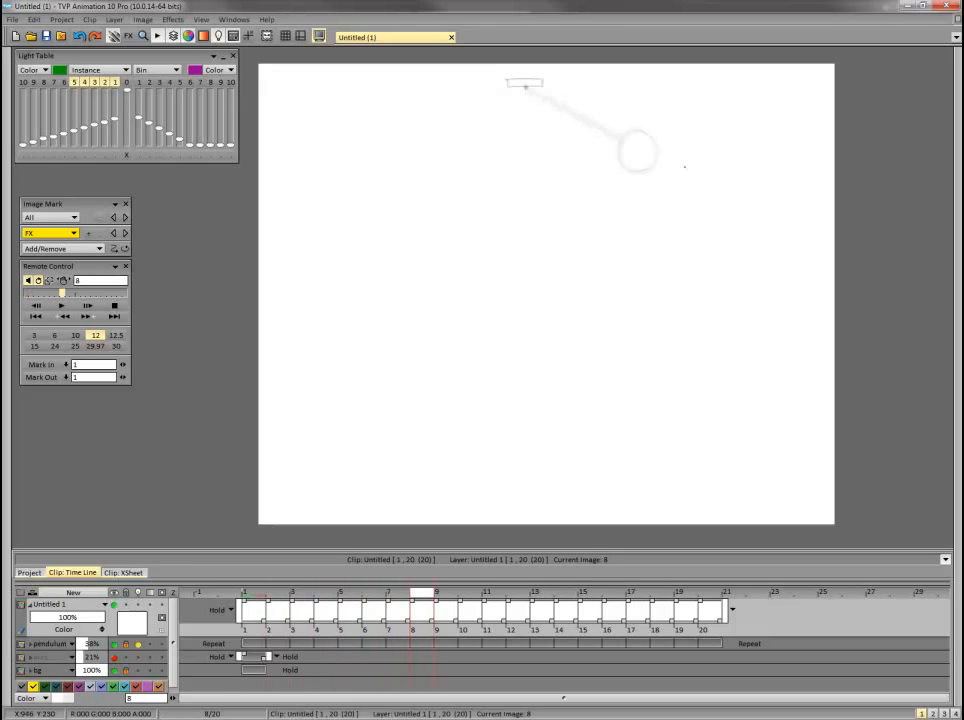
key("Left")
key("Left")
key("Left")
key("Left")
key("Left")
key("Right")
key("Right")
key("Right")
key("Right")
key("Right")
key("Left")
key("Left")
key("Left")
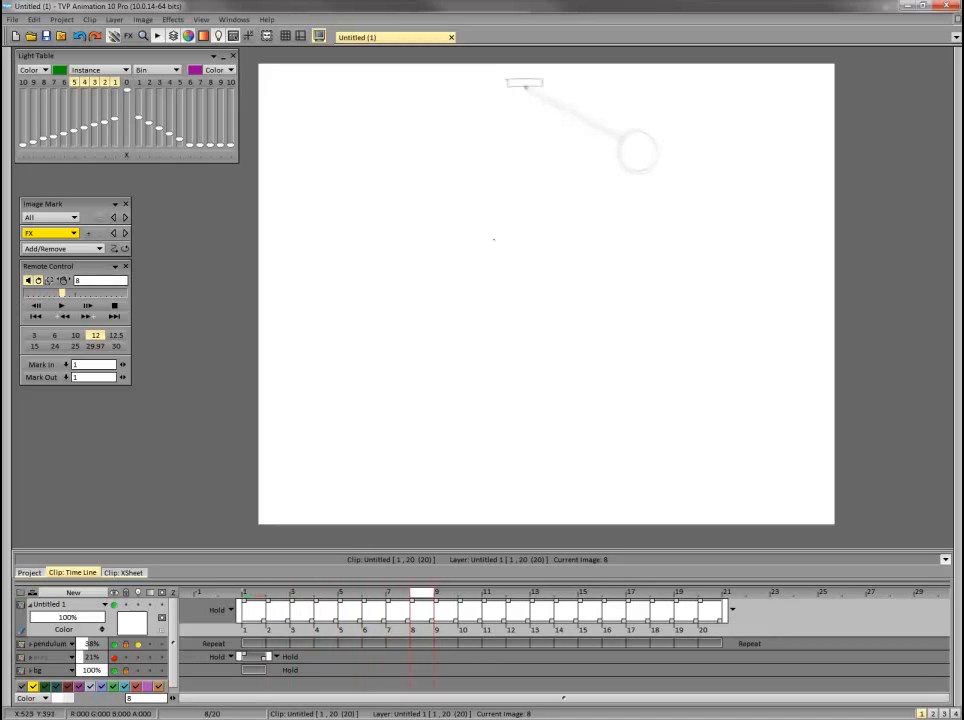
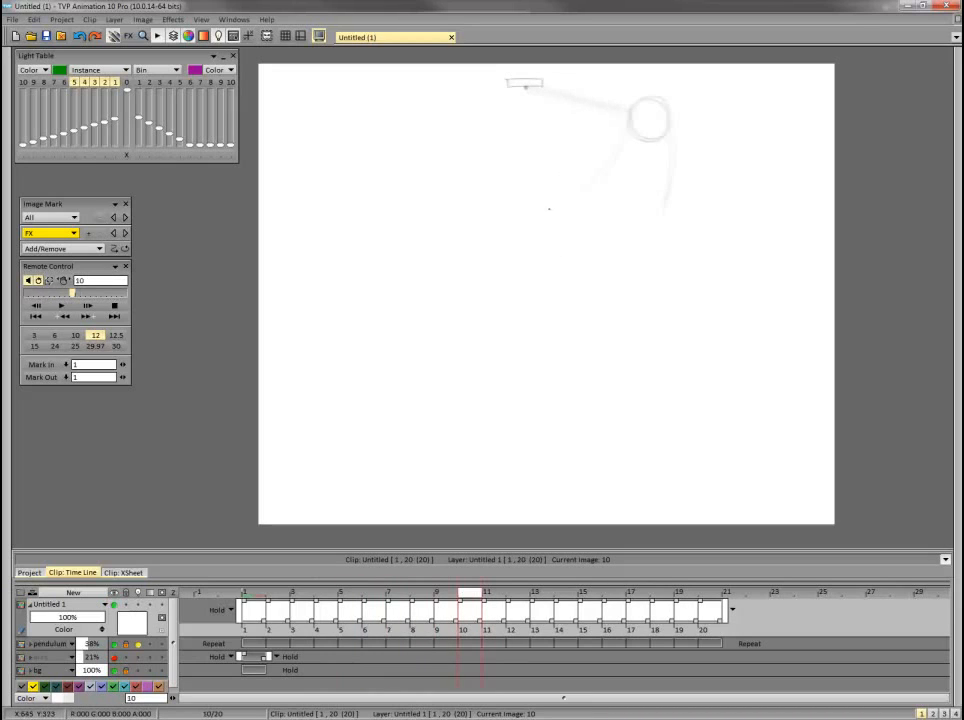
Sketch on frame 10 the tube's narrow slanted lower end beneath the pendulum bob and extend the outer right edge down to it.
left_click_drag(562, 217, 656, 247)
mouse_move(533, 228)
left_mouse_down()
mouse_move(602, 250)
mouse_move(656, 253)
left_mouse_up()
key("Left")
key("Right")
key("Left")
key("Left")
key("Right")
key("Right")
left_click_drag(675, 200, 657, 252)
Flip repeatedly between frame 10 and the preceding frames to check how the tube's end and edges follow the swing.
key("Left")
key("Left")
key("Left")
key("Right")
key("Right")
key("Right")
key("Left")
key("Left")
key("Right")
key("Right")
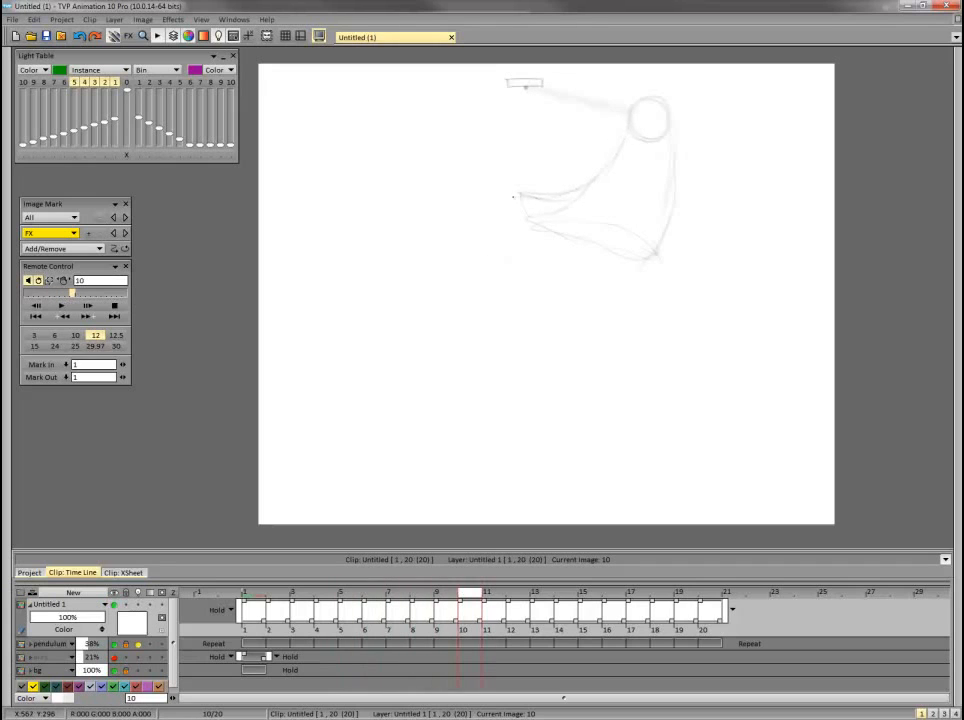
key("Left")
key("Left")
key("Right")
key("Right")
key("Left")
key("Left")
key("Left")
key("Left")
key("Right")
key("Right")
key("Right")
key("Right")
key("Left")
key("Left")
key("Left")
key("Right")
key("Right")
key("Right")
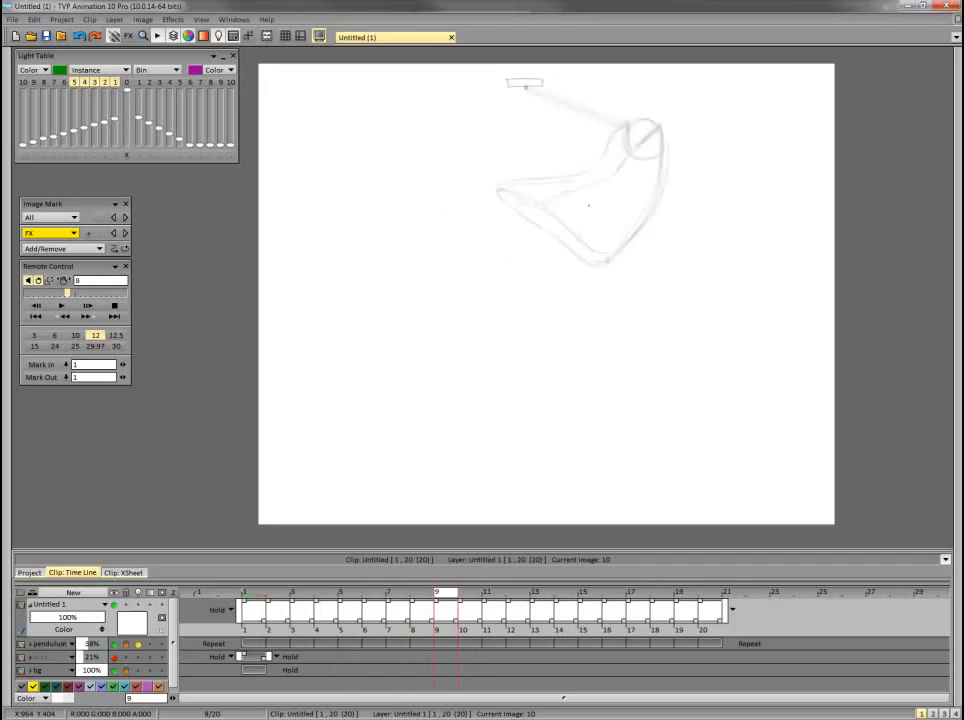
Define the tube's upper edge on frame 10 and add the slanted line inside the bob.
mouse_move(609, 158)
left_mouse_down()
mouse_move(628, 125)
mouse_move(641, 136)
left_mouse_up()
key("Left")
key("Right")
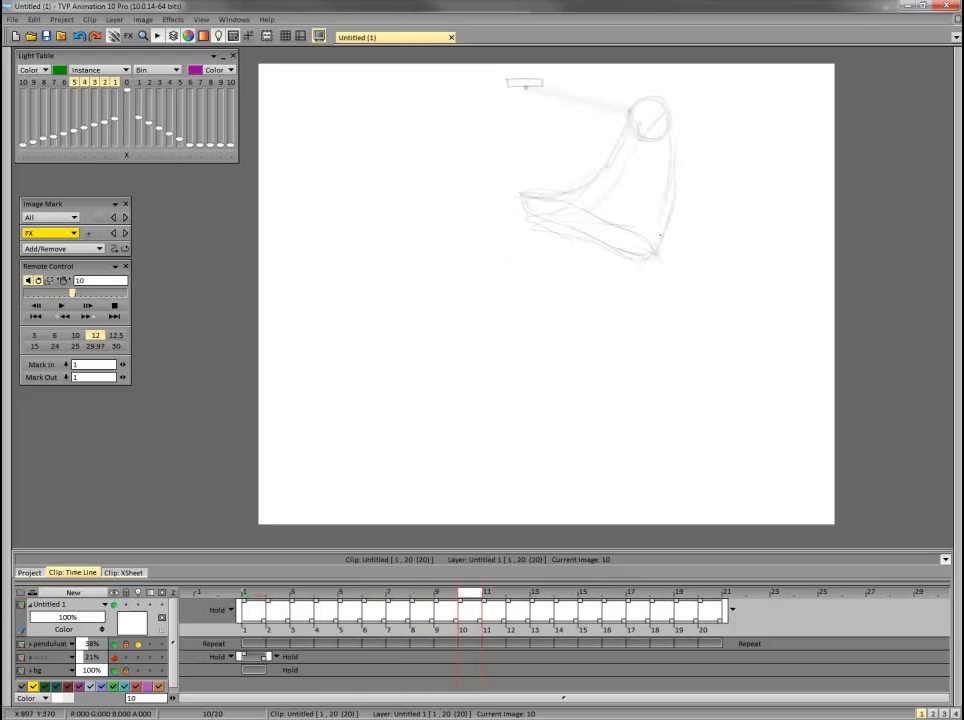
Advance to frame 11 and flip through the preceding frames to study where the tube should move.
key("Left")
key("Left")
key("Left")
key("Left")
key("Left")
key("Right")
key("Right")
key("Right")
key("Right")
key("Right")
key("Right")
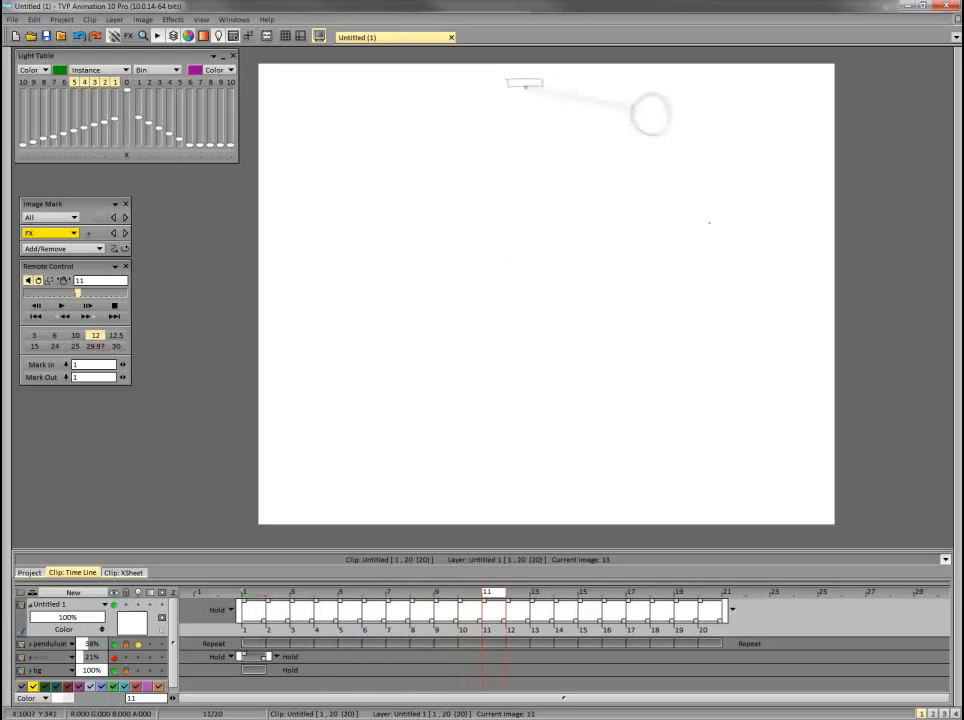
key("Left")
key("Right")
Sketch on frame 11 the tube's wavy lower end, sweeping from below left of the bob to a rounded right corner.
key("Left")
key("Left")
Connect the bob to the lower end on frame 11 with curved left and right edges and an inner fold line.
key("Left")
key("Left")
key("Right")
key("Right")
key("Right")
key("Right")
left_click_drag(598, 230, 641, 247)
mouse_move(569, 234)
left_mouse_down()
mouse_move(598, 231)
mouse_move(677, 261)
left_mouse_up()
key("Left")
key("Left")
key("Left")
key("Right")
key("Right")
key("Right")
left_click_drag(569, 234, 589, 238)
left_click_drag(706, 263, 679, 278)
key("Left")
key("Left")
key("Left")
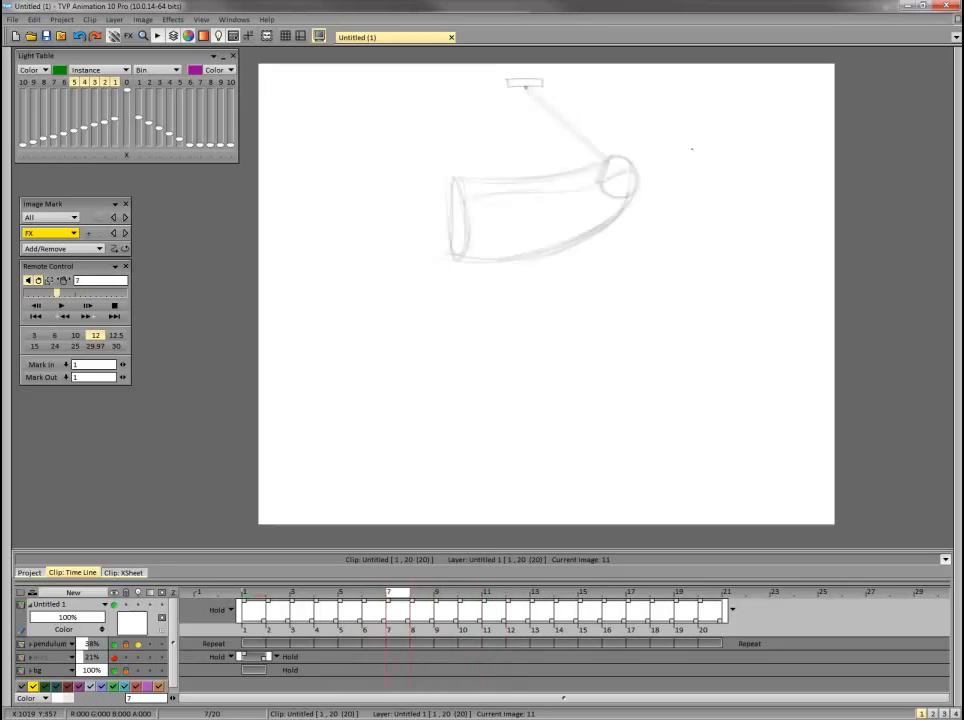
key("Right")
key("Right")
key("Right")
mouse_move(664, 112)
left_mouse_down()
mouse_move(684, 150)
mouse_move(707, 262)
left_mouse_up()
Compare the frame 11 tube with the preceding frames and advance to the empty frame 12.
key("Left")
key("Left")
key("Left")
key("Right")
key("Right")
key("Right")
left_click_drag(633, 107, 582, 228)
mouse_move(668, 102)
left_mouse_down()
mouse_move(629, 127)
mouse_move(633, 108)
mouse_move(625, 174)
mouse_move(644, 136)
mouse_move(637, 223)
left_mouse_up()
key("Left")
key("Left")
key("Left")
key("Right")
key("Right")
key("Right")
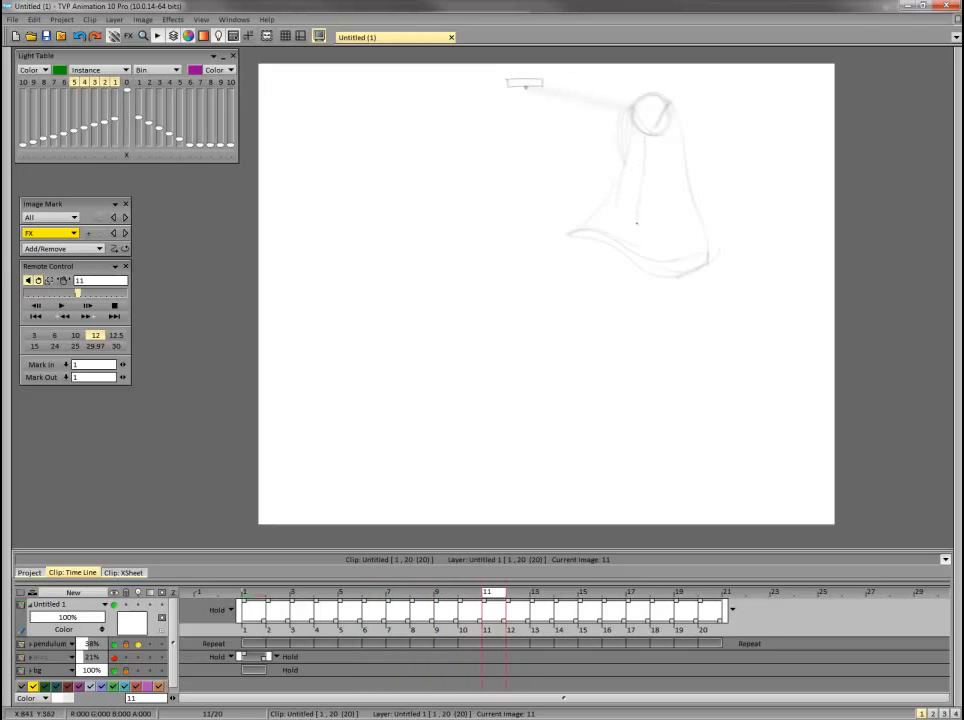
key("Left")
key("Left")
key("Left")
key("Left")
key("Left")
key("Right")
key("Right")
key("Right")
key("Right")
key("Right")
key("Right")
key("Left")
key("Left")
key("Left")
key("Left")
key("Left")
key("Right")
key("Right")
key("Right")
key("Right")
key("Right")
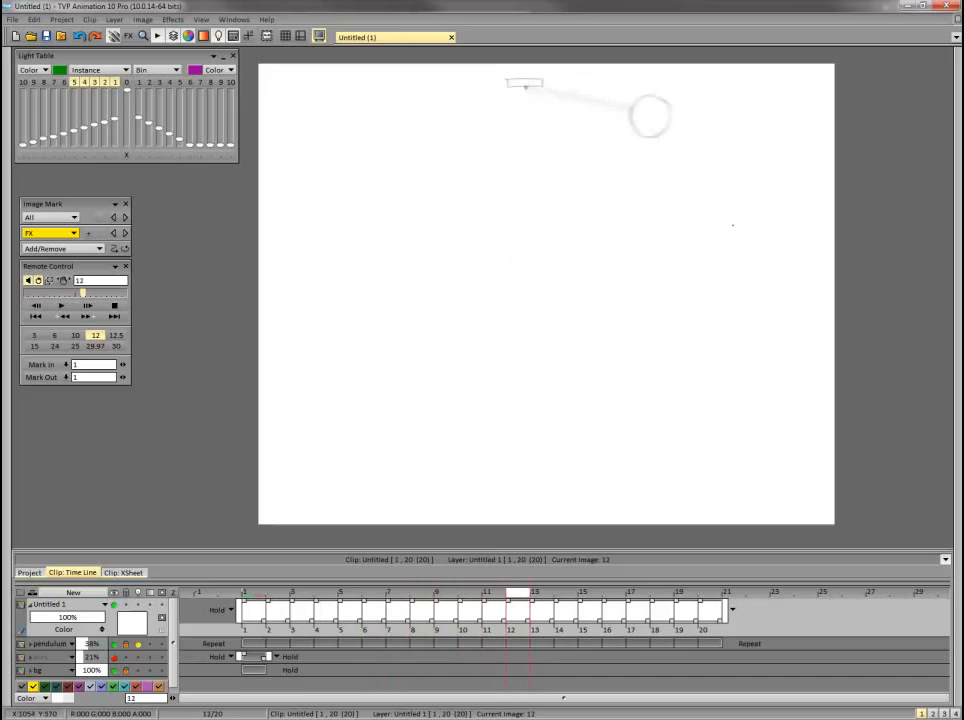
Draw the tube's left edge on frame 12, curving from the bob down to the right, checking it against the preceding frames.
left_click_drag(632, 134, 645, 197)
key("Left")
key("Left")
key("Left")
key("Left")
key("Right")
key("Right")
key("Right")
key("Right")
key("Left")
key("Left")
key("Left")
key("Left")
key("Right")
key("Right")
key("Right")
key("Right")
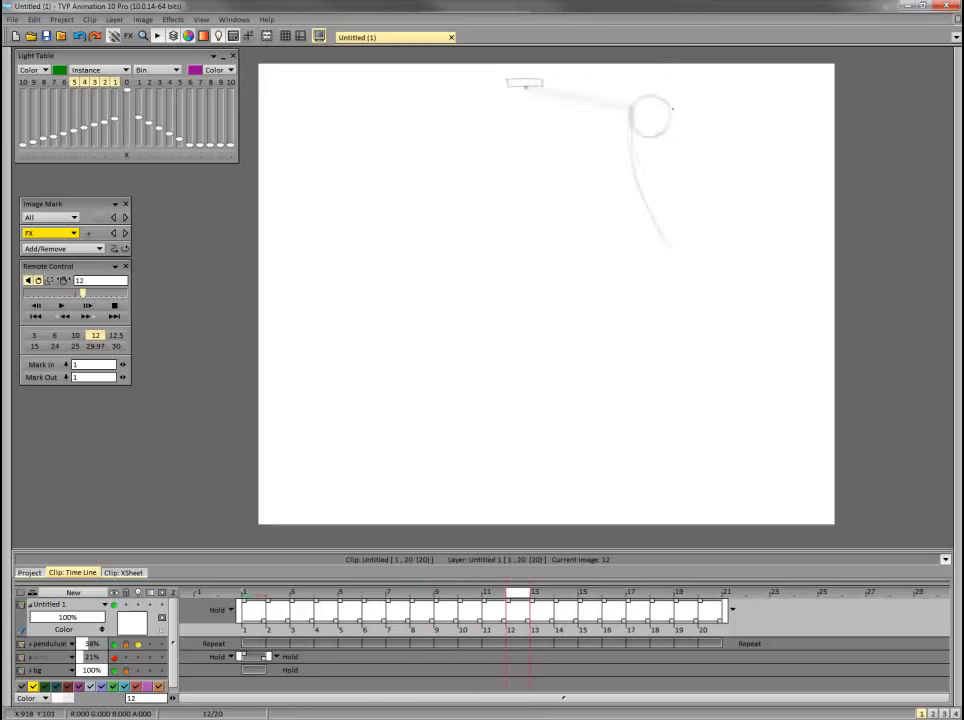
Draw the tube's right edge on frame 12, sloping from the bob down to the right.
left_click_drag(672, 128, 734, 222)
key("Left")
key("Left")
key("Left")
key("Left")
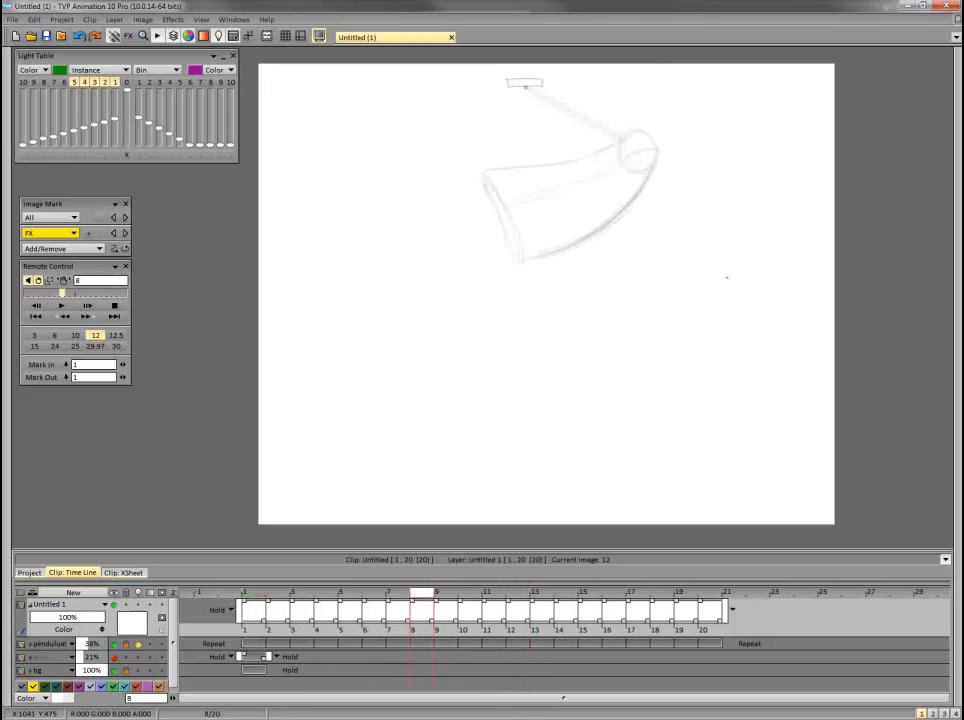
key("Right")
key("Right")
key("Right")
key("Right")
Flip between frame 12 and the preceding frames to check the tube's edges against the motion.
key("Left")
key("Left")
key("Left")
key("Left")
key("Right")
key("Right")
key("Right")
key("Right")
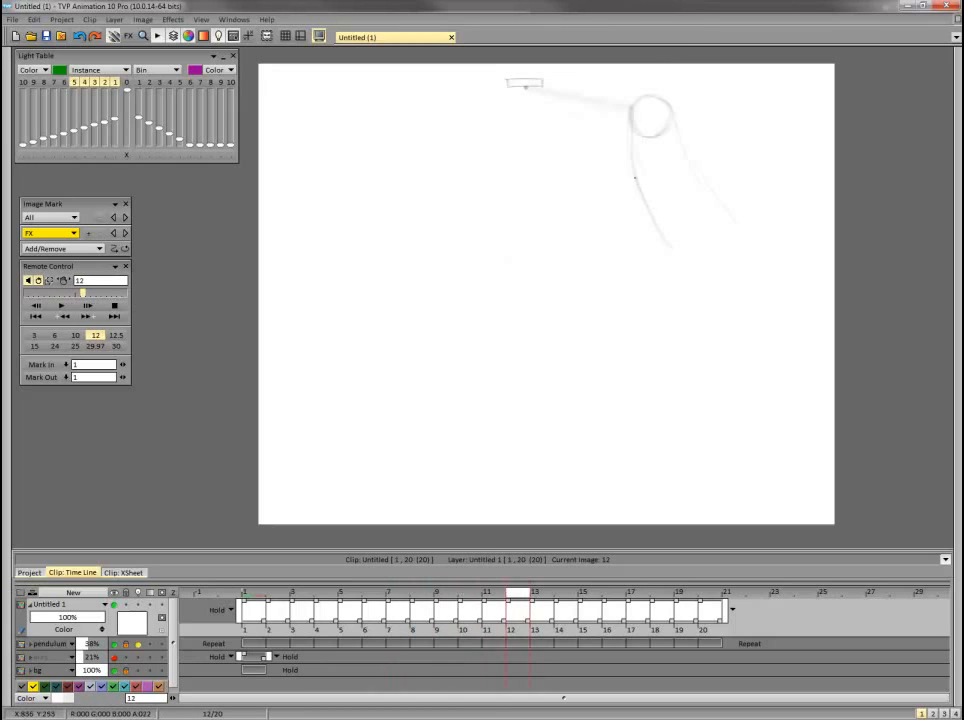
key("Left")
key("Left")
key("Left")
key("Left")
key("Left")
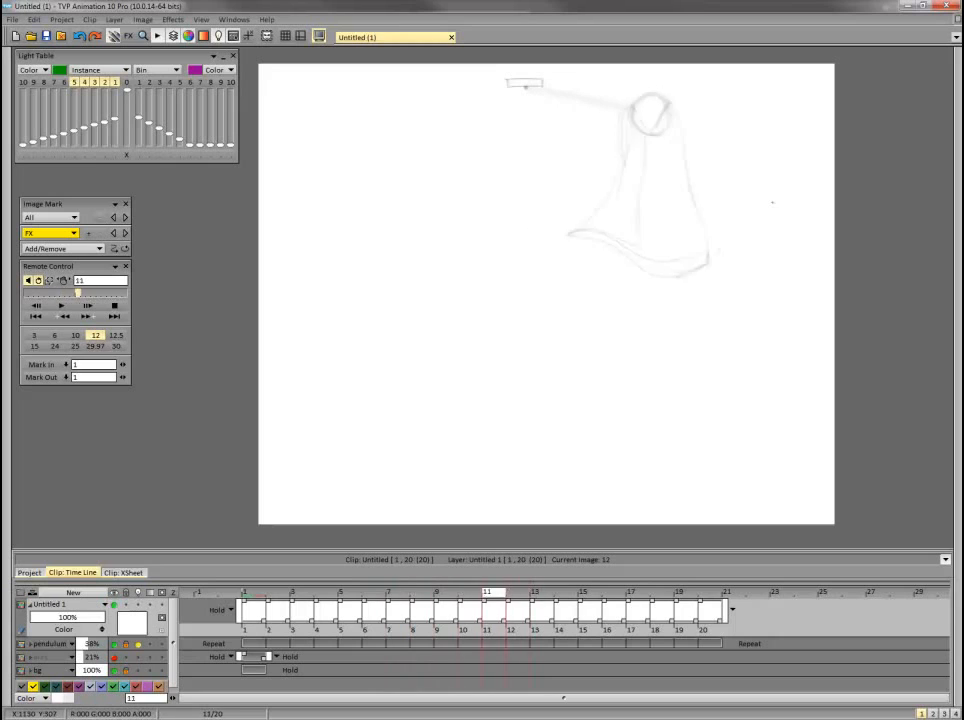
key("Right")
key("Right")
key("Right")
key("Right")
key("Right")
Add a V-shaped line inside the frame 12 bob and close the tube with a curved bottom edge.
left_click_drag(649, 127, 665, 100)
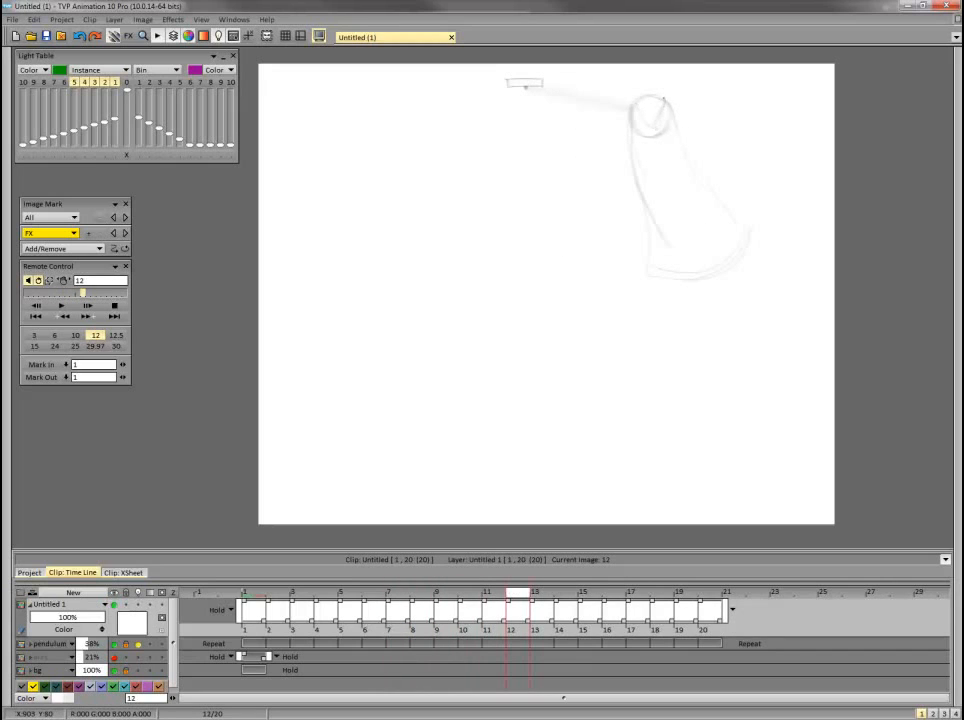
left_click_drag(648, 279, 706, 284)
key("Left")
key("Left")
key("Left")
key("Left")
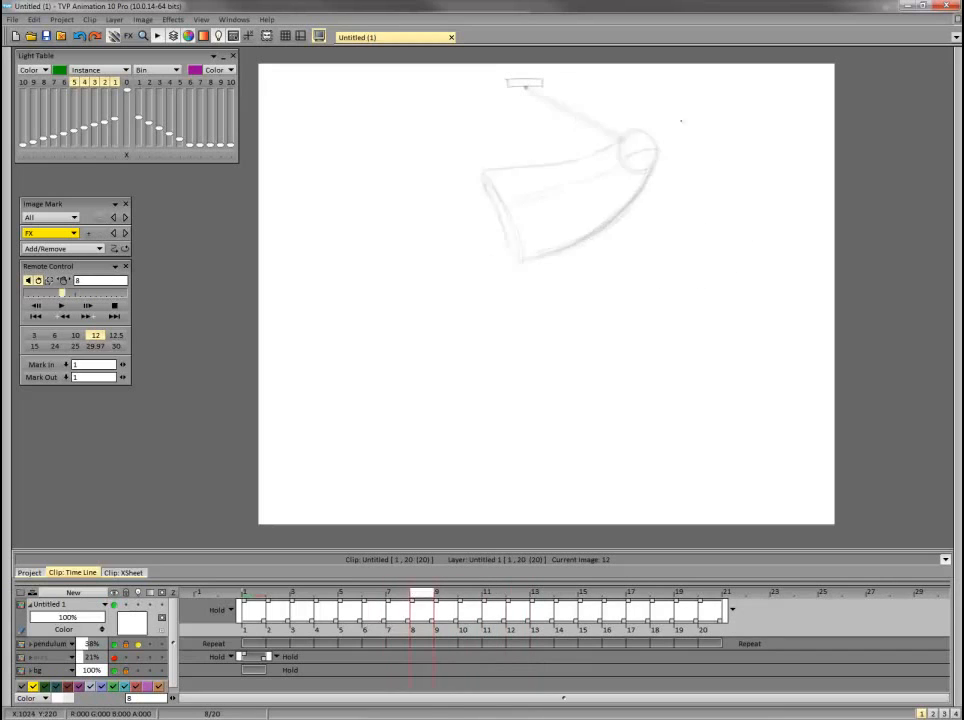
key("Right")
key("Right")
key("Right")
key("Right")
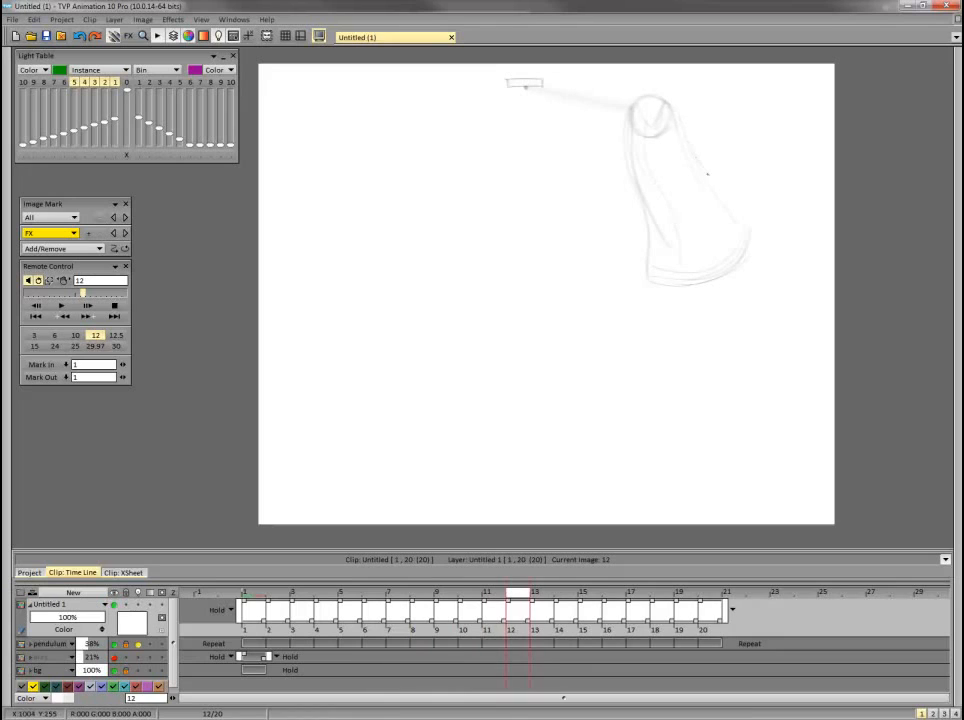
Reinforce the frame 12 tube's lower right corner, right edge and the contour joining the bob's upper left.
left_click_drag(730, 275, 754, 228)
left_click_drag(686, 112, 710, 194)
left_click_drag(641, 102, 624, 108)
Review the frame 12 drawing against the preceding frames, advance to frame 13 and flip back to examine the tube's return swing.
key("Left")
key("Left")
key("Left")
key("Right")
key("Right")
key("Right")
key("Right")
key("Left")
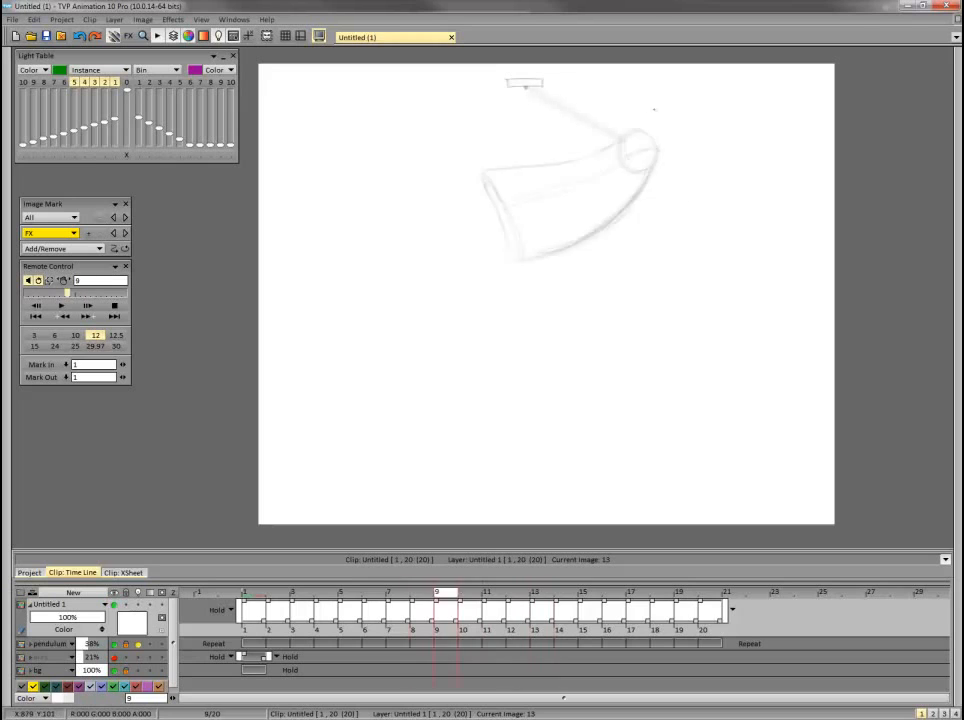
key("Right")
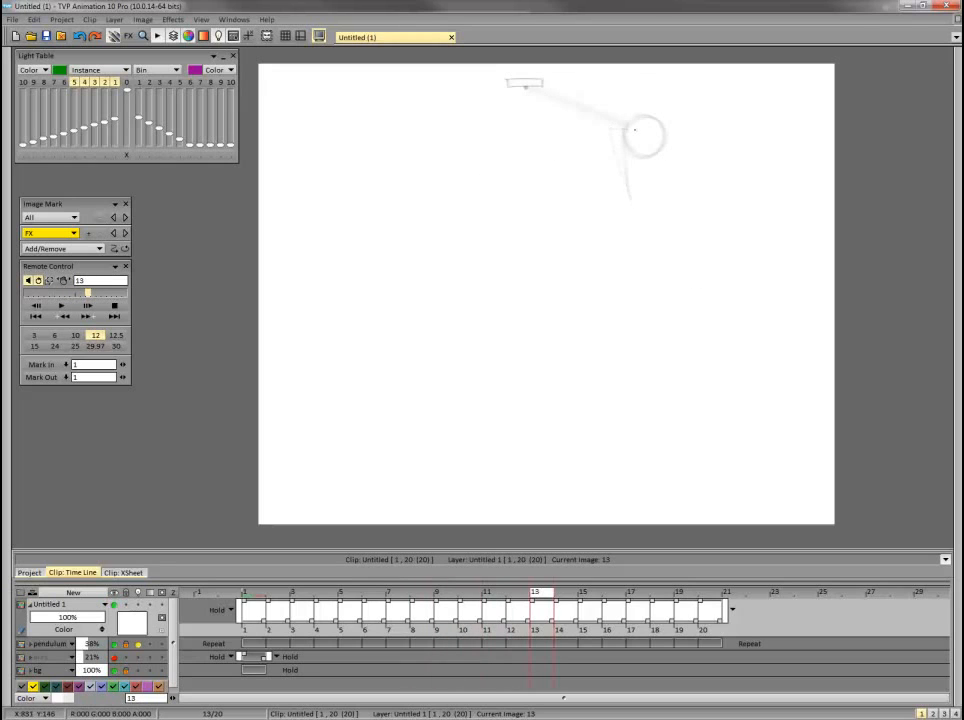
Sketch the frame 13 tube's sweeping lower curve up to its hooked right end, comparing it with the preceding frames.
key("Left")
key("Right")
key("Left")
key("Right")
mouse_move(641, 210)
left_mouse_down()
mouse_move(745, 265)
mouse_move(757, 235)
left_mouse_up()
key("Left")
key("Left")
key("Left")
key("Right")
key("Right")
key("Right")
Draw the frame 13 tube's left edge beside the bob, the inside of the hooked end and the inner curve below the bob.
left_click_drag(624, 130, 634, 196)
key("Left")
key("Right")
key("Left")
key("Left")
key("Left")
key("Left")
key("Right")
key("Right")
key("Right")
key("Right")
mouse_move(707, 220)
left_mouse_down()
mouse_move(757, 224)
mouse_move(731, 274)
left_mouse_up()
mouse_move(647, 152)
left_mouse_down()
mouse_move(668, 222)
mouse_move(714, 265)
left_mouse_up()
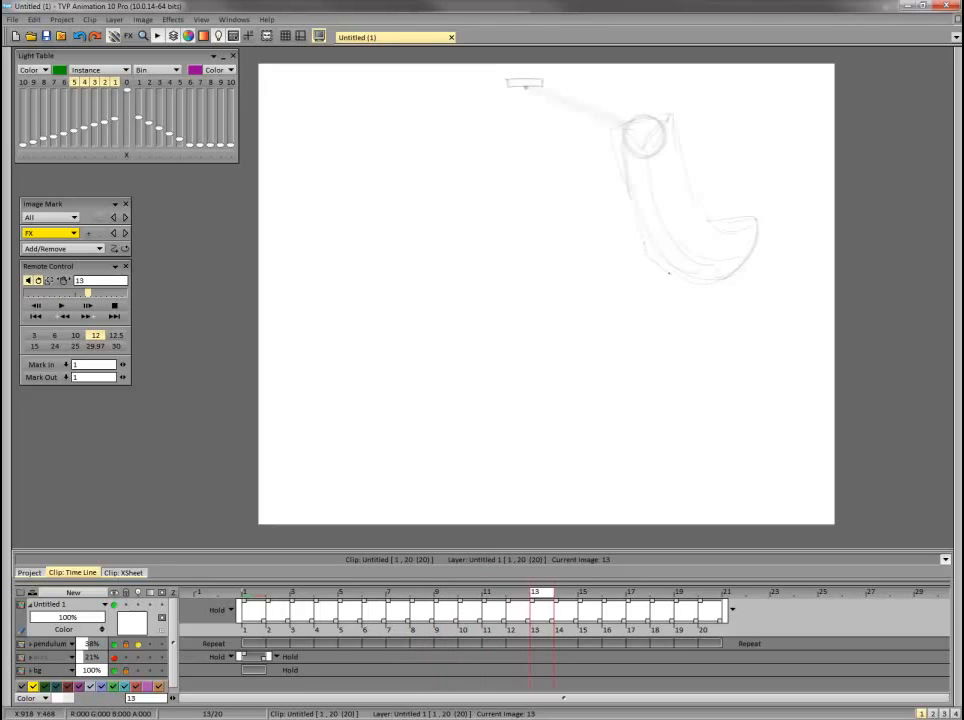
Flip between frame 13 and the preceding frames to check how the tube's hooked end follows the swing.
key("Left")
key("Left")
key("Left")
key("Left")
key("Left")
key("Right")
key("Right")
key("Right")
key("Right")
key("Right")
key("Left")
key("Left")
key("Left")
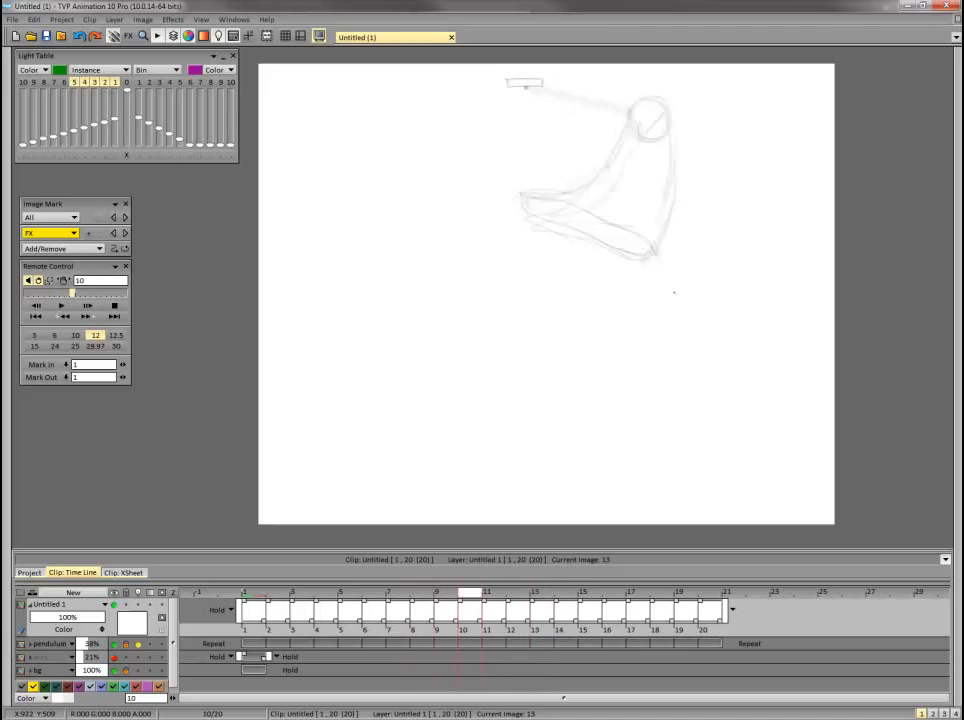
key("Right")
key("Right")
key("Right")
Enable previous frames 6 to 10 on the light table and compare frame 13 with the drawings before it.
left_click_drag(64, 84, 26, 84)
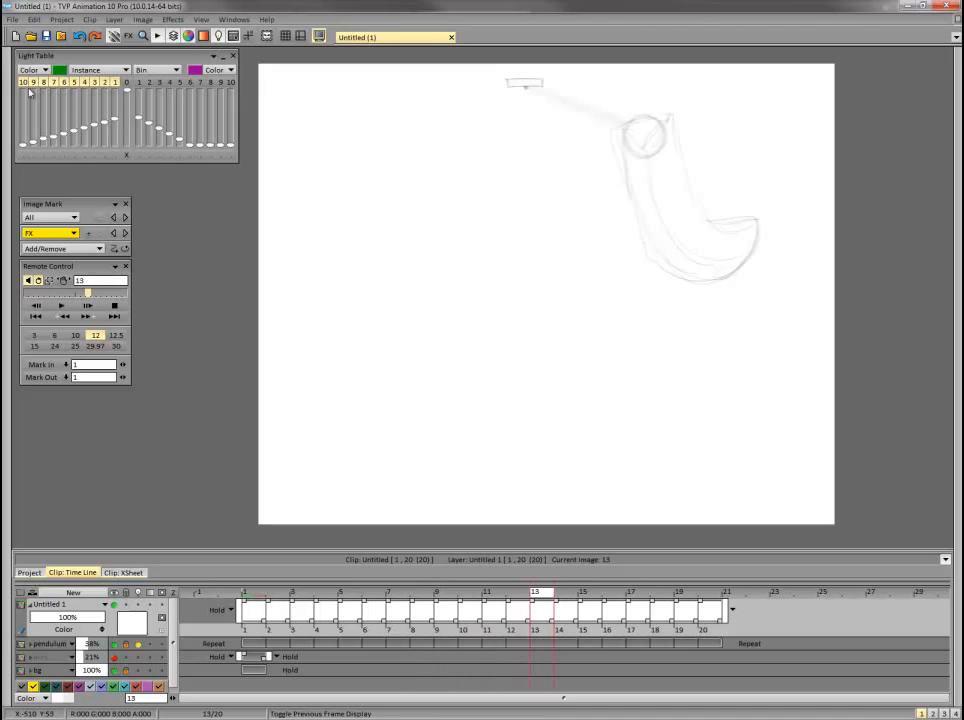
key("Left")
key("Left")
key("Left")
key("Left")
key("Left")
key("Left")
key("Right")
key("Right")
key("Right")
key("Right")
key("Right")
key("Right")
key("Left")
key("Left")
key("Left")
key("Left")
key("Left")
key("Left")
key("Right")
key("Right")
key("Right")
key("Right")
key("Right")
key("Right")
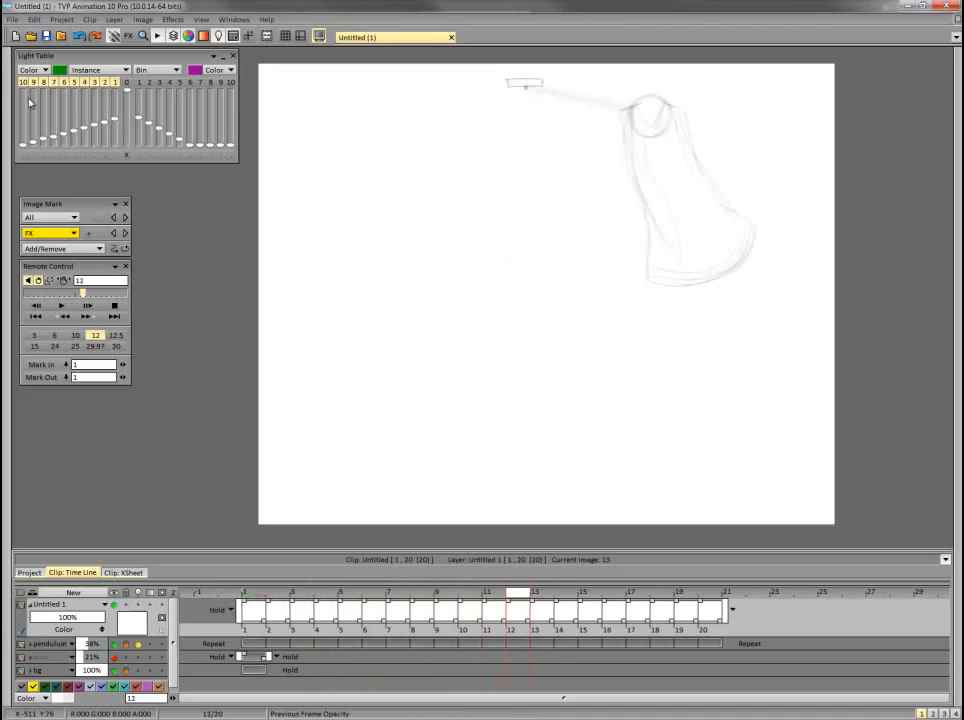
Recheck frame 13 against the preceding frames and reinforce the tube's right edge from the bob down to the bend.
key("Left")
key("Left")
key("Left")
key("Left")
key("Left")
key("Left")
key("Right")
key("Right")
key("Right")
key("Right")
key("Right")
key("Right")
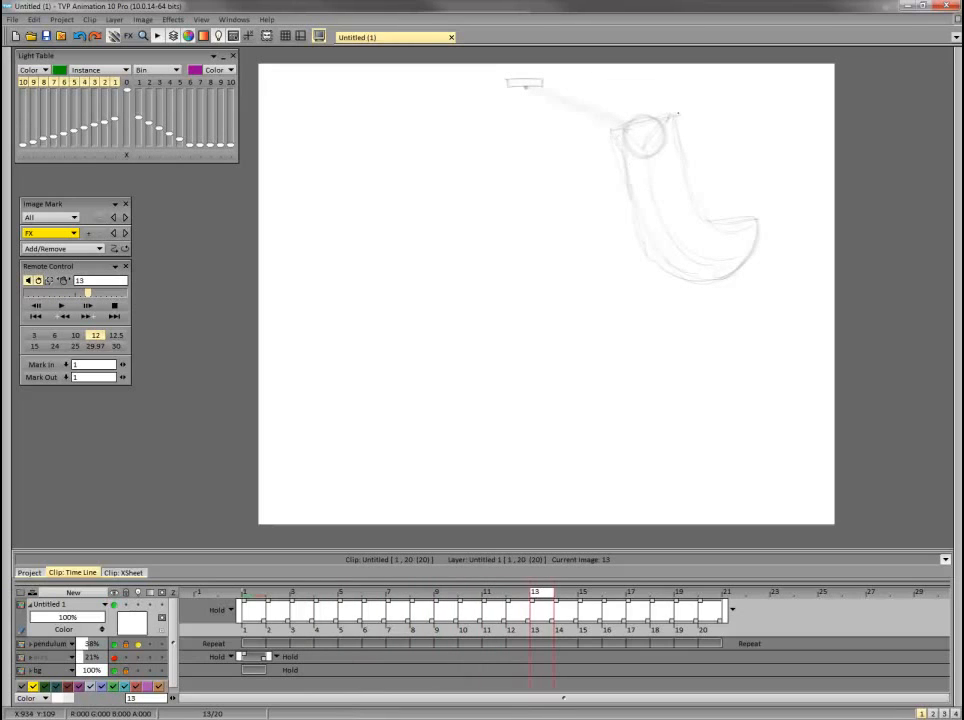
mouse_move(677, 115)
left_mouse_down()
mouse_move(695, 205)
mouse_move(688, 170)
mouse_move(705, 214)
left_mouse_up()
On frame 14, sketch the tube's long lower and upper edges sweeping right from the bob, playing the animation to judge the motion.
key("Right")
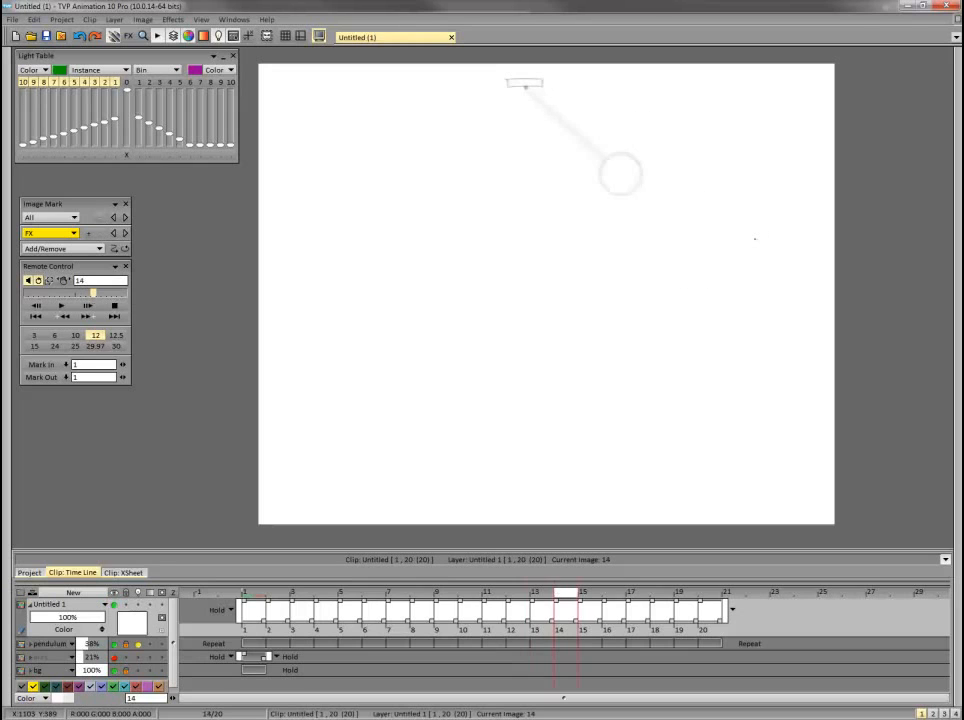
key("Return")
key("Return")
key("Return")
key("Return")
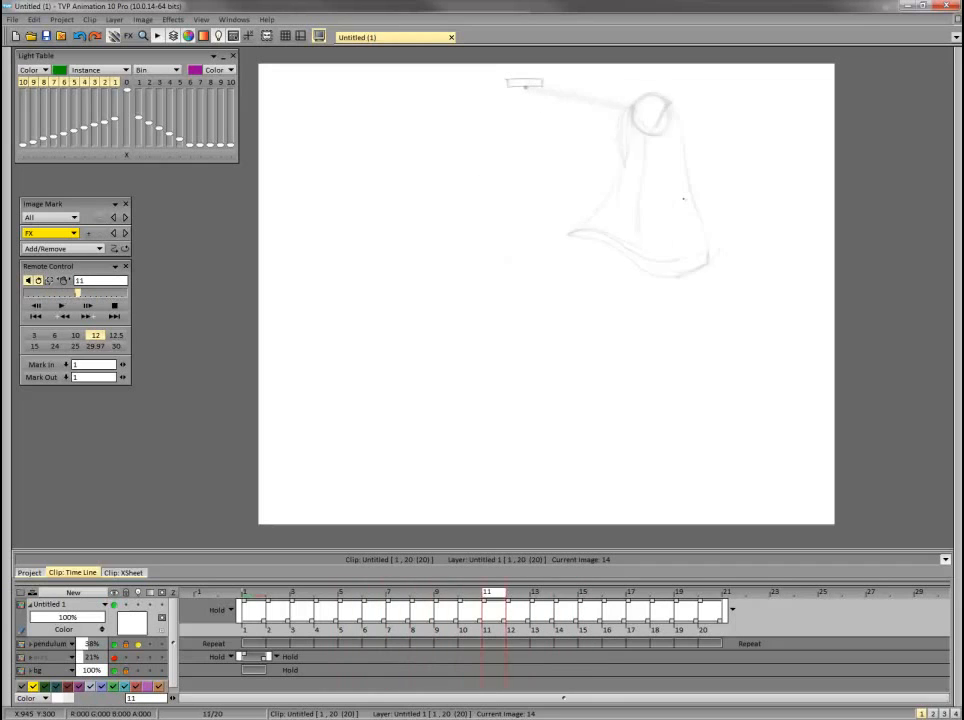
left_click_drag(591, 171, 640, 250)
key("Return")
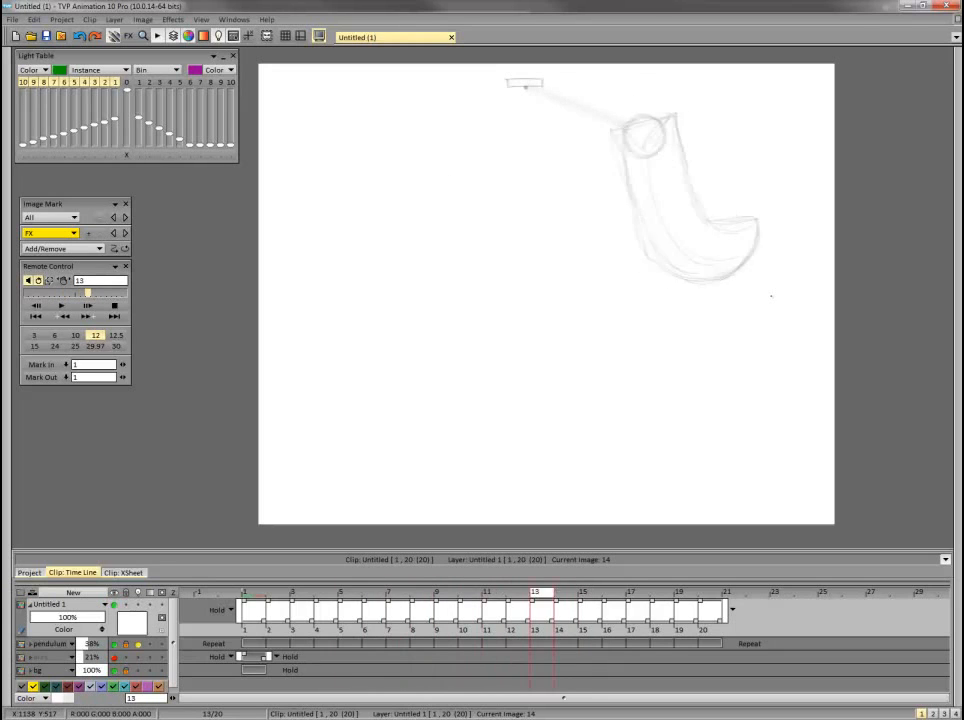
left_click_drag(598, 196, 775, 235)
key("Return")
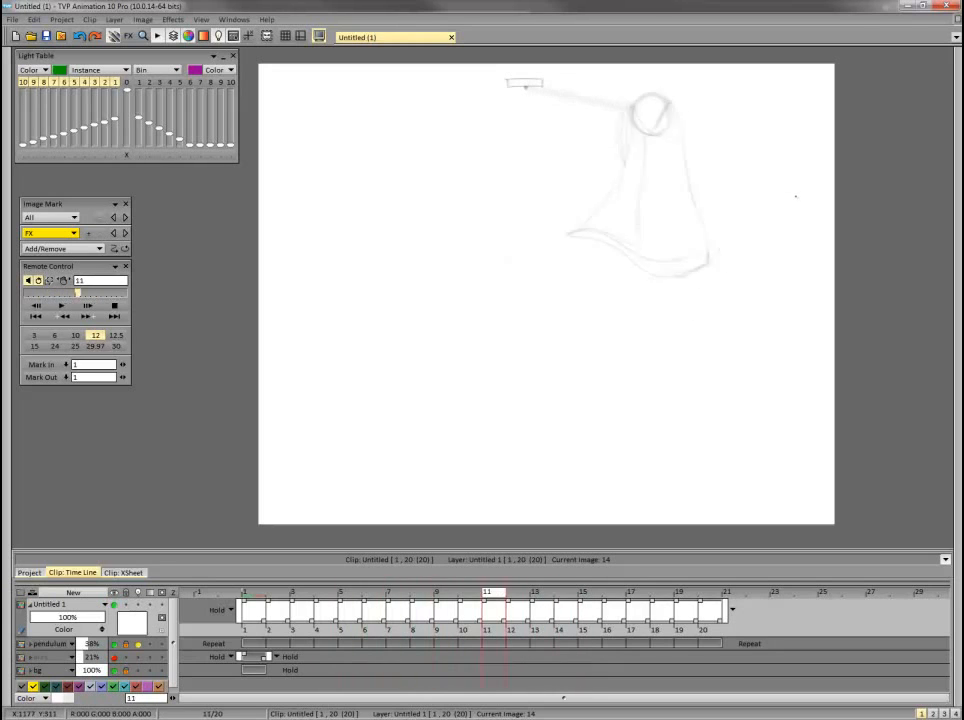
left_click_drag(645, 170, 762, 182)
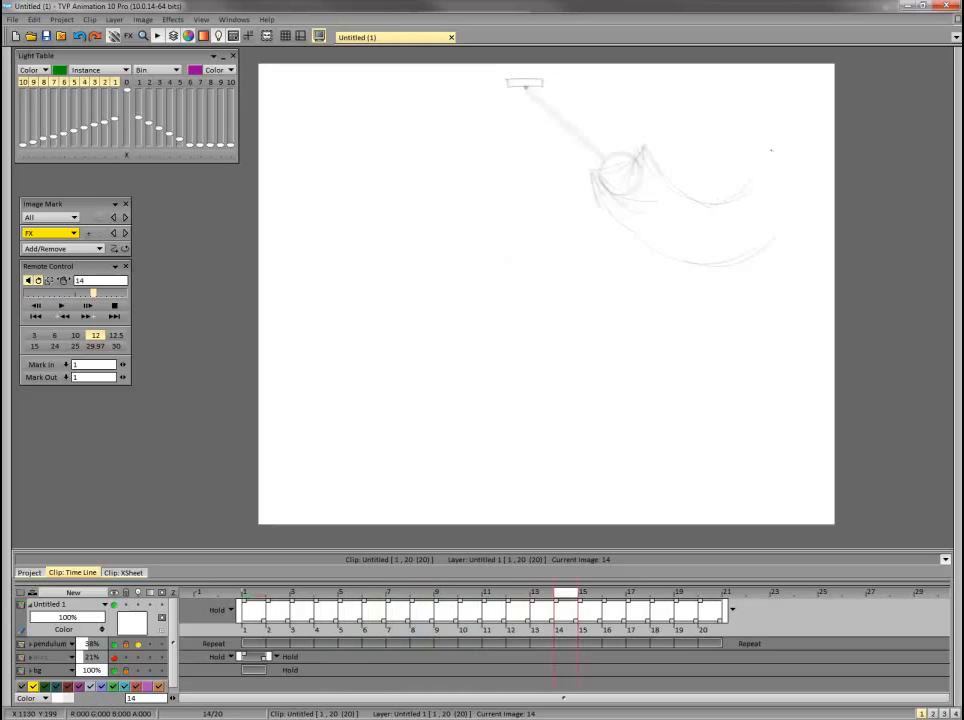
Close the frame 14 tube's raised right end, add an inner lower curve and reinforce the upper edge, checking them in playback.
key("Return")
key("Return")
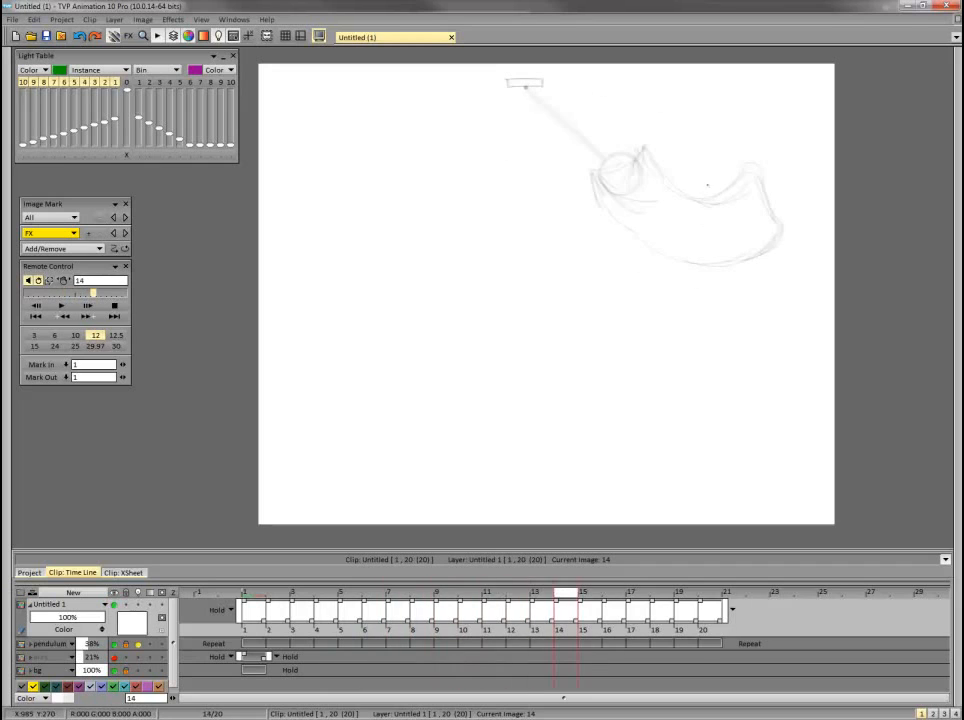
mouse_move(612, 207)
left_mouse_down()
mouse_move(663, 234)
mouse_move(760, 225)
left_mouse_up()
mouse_move(633, 164)
left_mouse_down()
mouse_move(705, 200)
mouse_move(737, 178)
left_mouse_up()
key("Return")
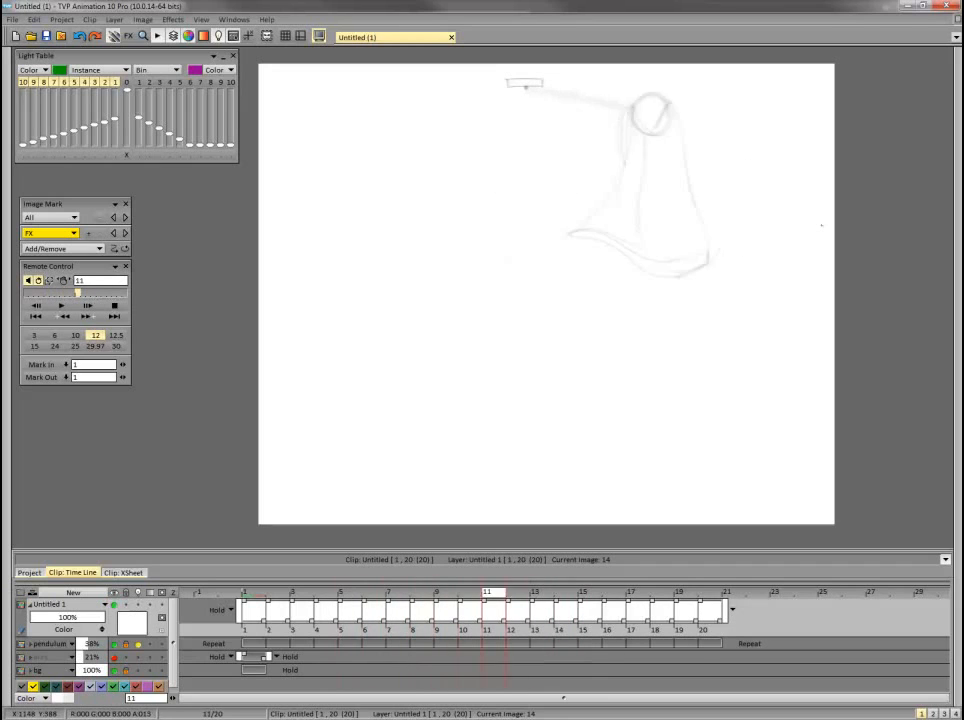
Reinforce the frame 14 tube's contour around the bob and along the upper edge, and play the animation.
key("Return")
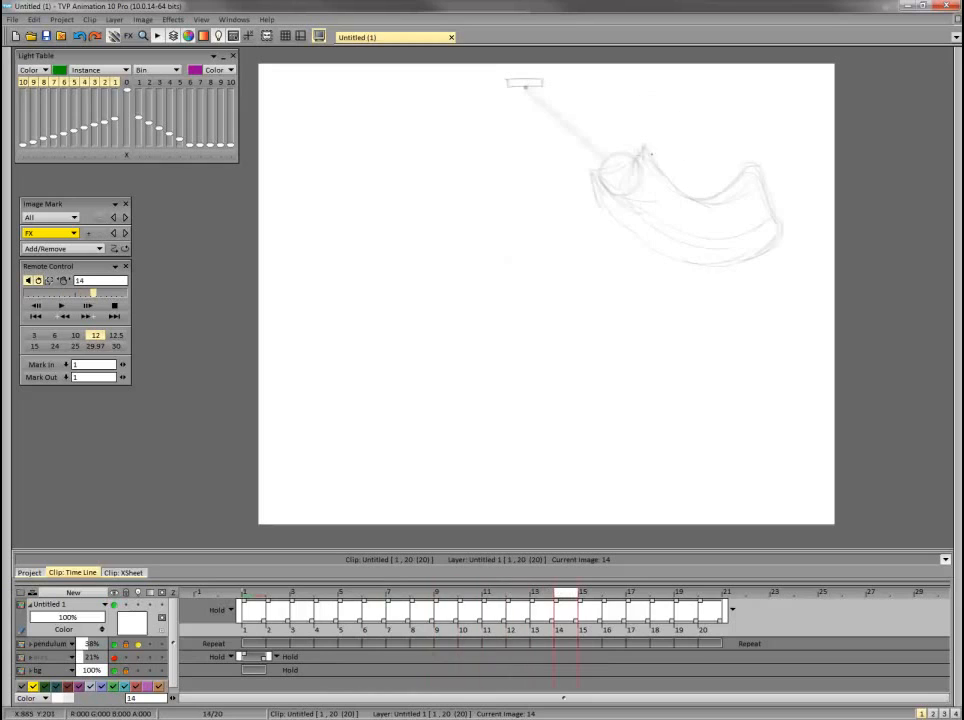
left_click_drag(594, 173, 616, 166)
mouse_move(595, 172)
left_mouse_down()
mouse_move(622, 187)
mouse_move(633, 168)
mouse_move(609, 159)
mouse_move(730, 184)
left_mouse_up()
key("Return")
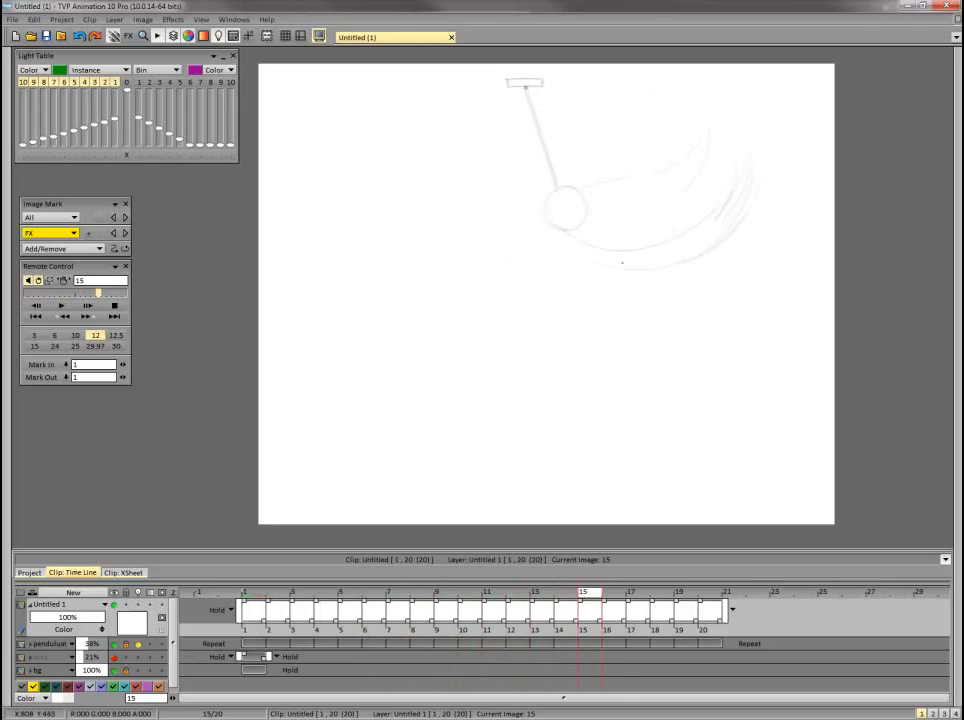
Draw the frame 15 tube's dipping upper edge beside the bob and a slanted line across the bob.
left_click_drag(575, 193, 619, 209)
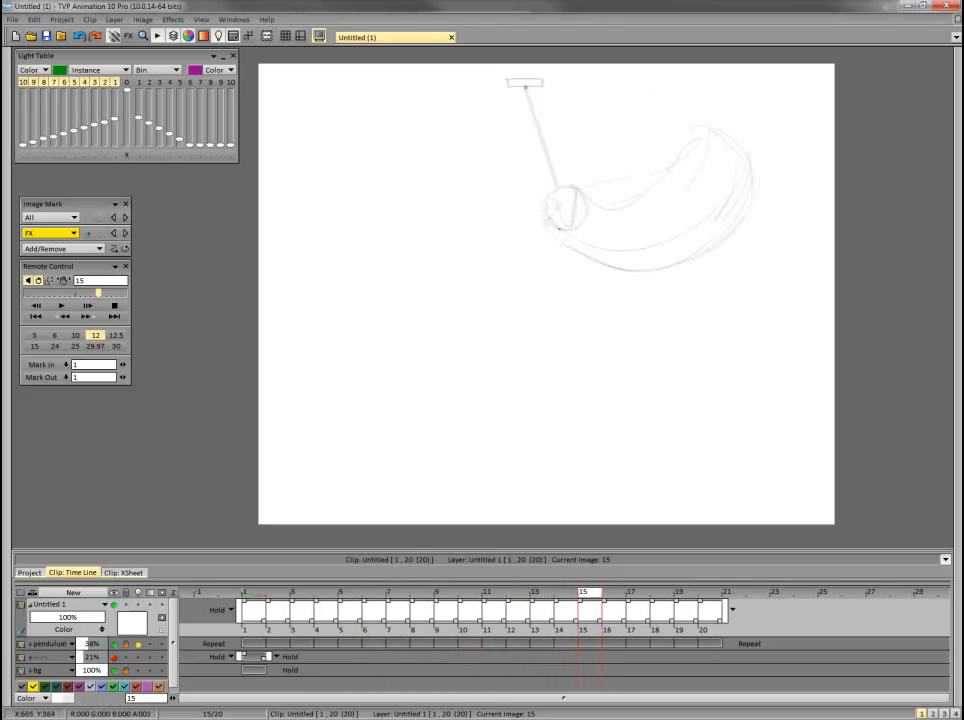
left_click_drag(559, 229, 575, 187)
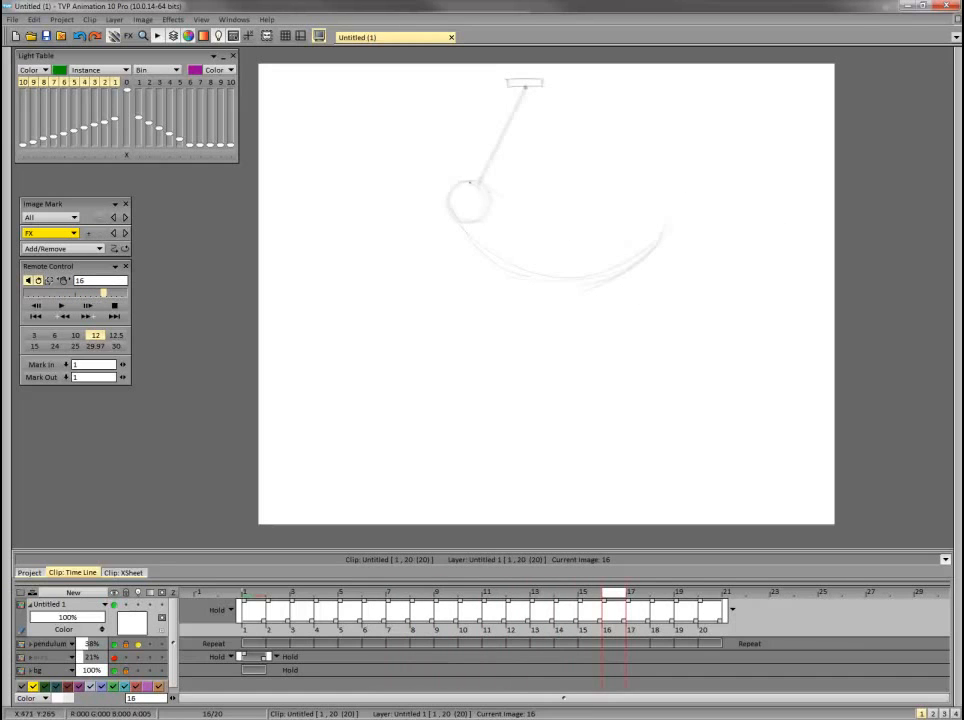
On frame 16, draw the tube's upper edge, rounded right end and line through the bob, and reinforce the whole outer contour.
left_click_drag(495, 192, 640, 195)
mouse_move(608, 200)
left_mouse_down()
mouse_move(650, 179)
mouse_move(671, 223)
left_mouse_up()
left_click_drag(478, 189, 468, 234)
mouse_move(474, 184)
left_mouse_down()
mouse_move(551, 211)
mouse_move(653, 181)
mouse_move(673, 228)
left_mouse_up()
left_click_drag(456, 212, 652, 259)
Review the frame 16 drawing against the preceding frames and advance to frame 17.
key("Left")
key("Left")
key("Left")
key("Left")
key("Left")
key("Left")
key("Left")
key("Left")
key("Left")
key("Right")
key("Right")
key("Right")
key("Right")
key("Right")
key("Right")
key("Right")
key("Right")
key("Right")
key("Right")
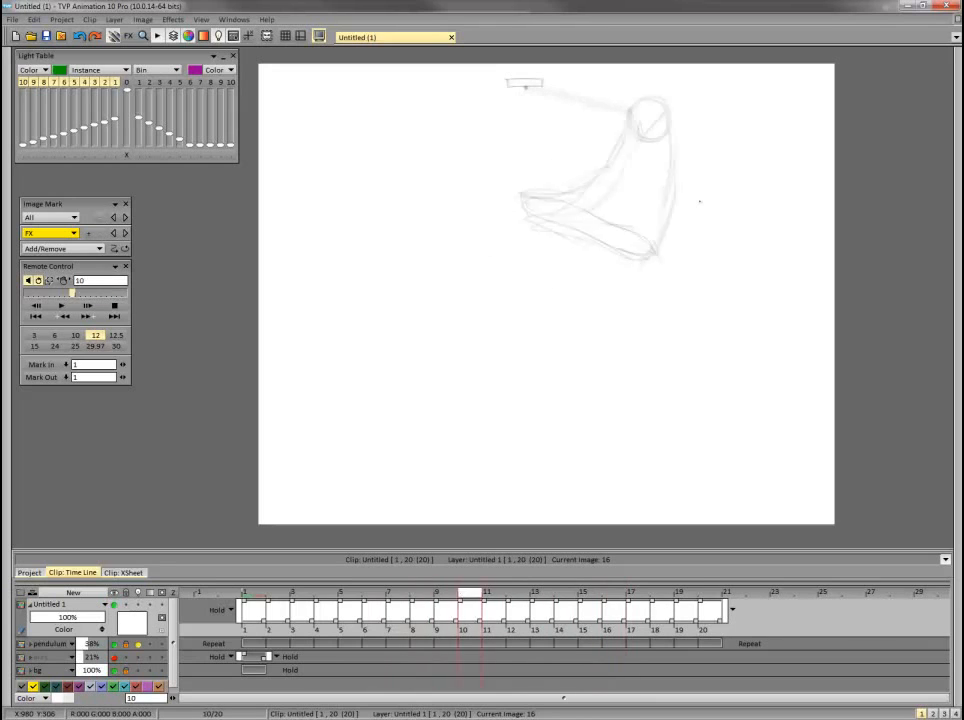
key("Left")
key("Left")
key("Left")
key("Left")
key("Left")
key("Left")
key("Right")
key("Right")
key("Right")
key("Right")
key("Right")
key("Right")
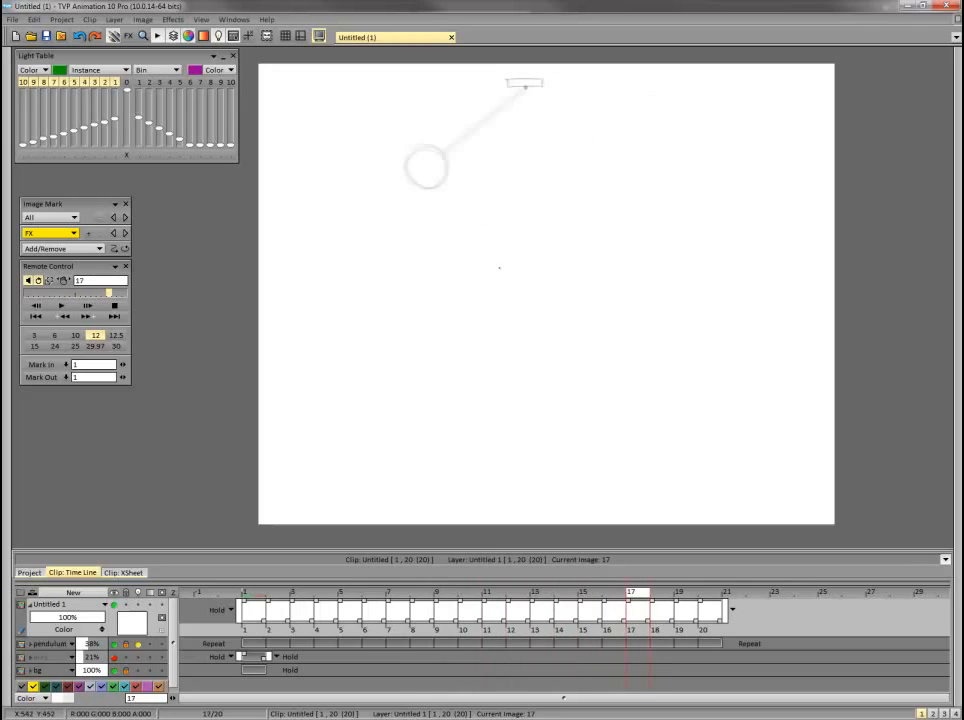
Sketch the frame 17 tube trailing from the bob, with a diagonal line across the bob and a curved right end.
mouse_move(408, 172)
left_mouse_down()
mouse_move(421, 213)
mouse_move(414, 205)
mouse_move(428, 166)
left_mouse_up()
key("Left")
key("Left")
key("Left")
key("Left")
key("Left")
key("Right")
key("Right")
key("Right")
key("Right")
key("Right")
left_click_drag(574, 247, 562, 303)
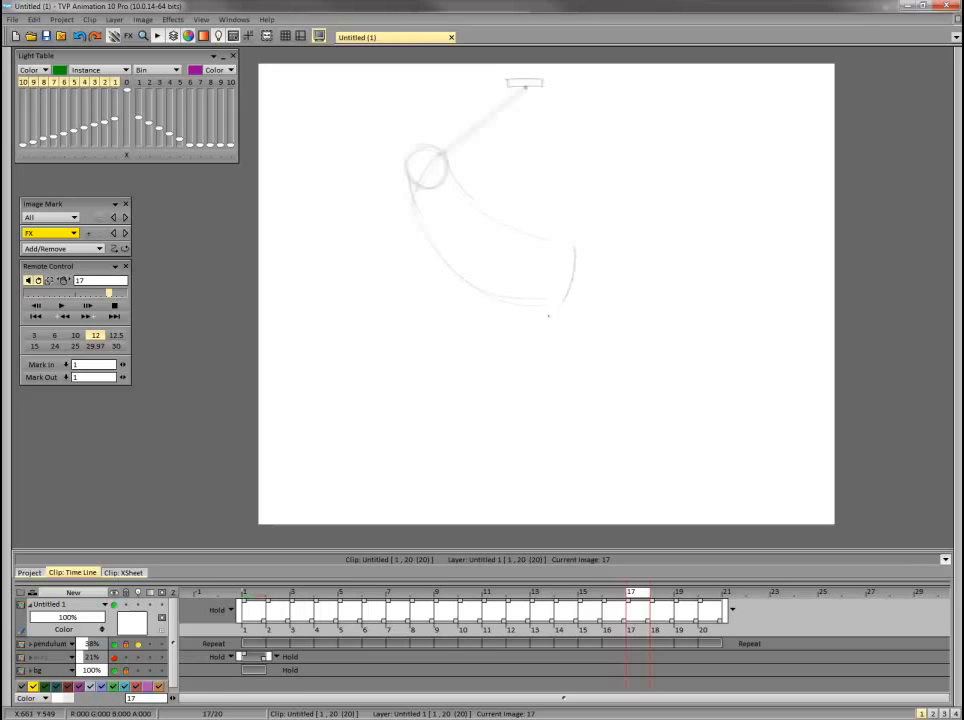
Compare frame 17 with the preceding frames and reinforce the tube's contour at the bob's left side.
key("Left")
key("Left")
key("Left")
key("Left")
key("Left")
key("Right")
key("Right")
key("Right")
key("Right")
key("Right")
left_click_drag(410, 179, 407, 165)
Flip back and forth through the frames before frame 17 to examine the tube's leftward swing.
key("Left")
key("Left")
key("Left")
key("Left")
key("Left")
key("Right")
key("Right")
key("Right")
key("Right")
key("Right")
key("Left")
key("Left")
key("Left")
key("Left")
key("Left")
key("Left")
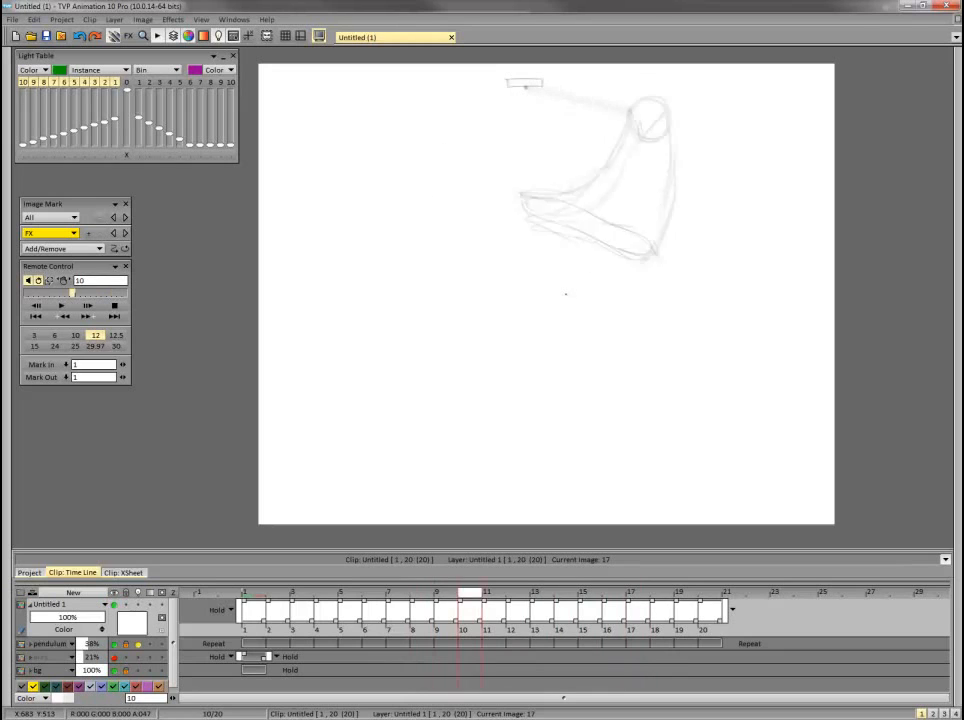
key("Right")
key("Right")
key("Right")
key("Right")
key("Right")
Advance to frame 18 and draw the tube's left and right edges curving down from the bob.
key("Right")
key("Right")
key("Left")
key("Left")
key("Left")
key("Left")
key("Left")
key("Right")
key("Right")
key("Right")
key("Right")
key("Right")
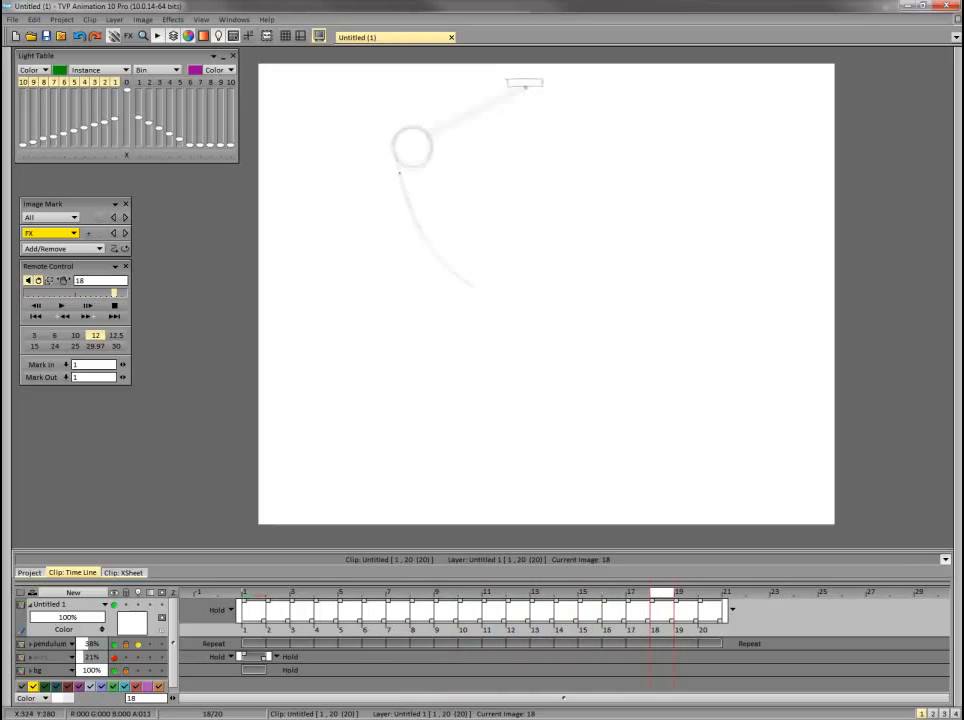
mouse_move(412, 166)
left_mouse_down()
mouse_move(428, 136)
mouse_move(516, 251)
left_mouse_up()
Check frame 18 against the earlier frames and close the tube's lower end with a slanted line.
key("Left")
key("Left")
key("Left")
key("Left")
key("Left")
key("Left")
key("Left")
key("Left")
key("Left")
key("Right")
key("Right")
key("Right")
key("Right")
key("Right")
key("Right")
key("Right")
key("Right")
key("Right")
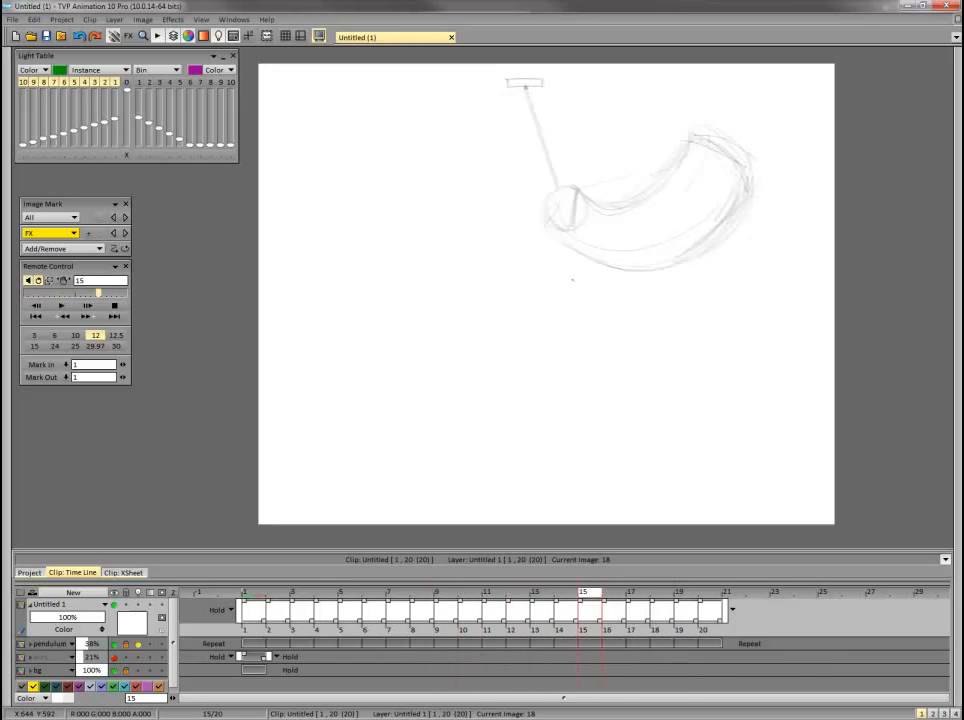
left_click_drag(486, 302, 527, 262)
Flip through the preceding frames again and darken the slanted end line of the frame 18 tube.
key("Left")
key("Left")
key("Left")
key("Left")
key("Left")
key("Left")
key("Left")
key("Left")
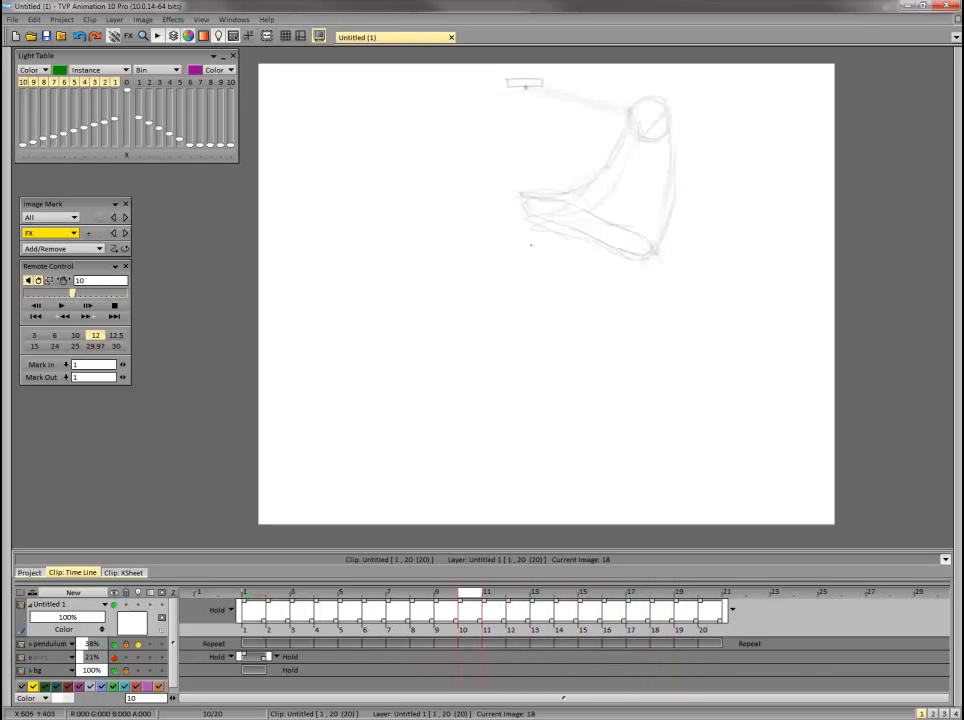
key("Right")
key("Right")
key("Right")
key("Right")
key("Right")
key("Right")
key("Right")
key("Right")
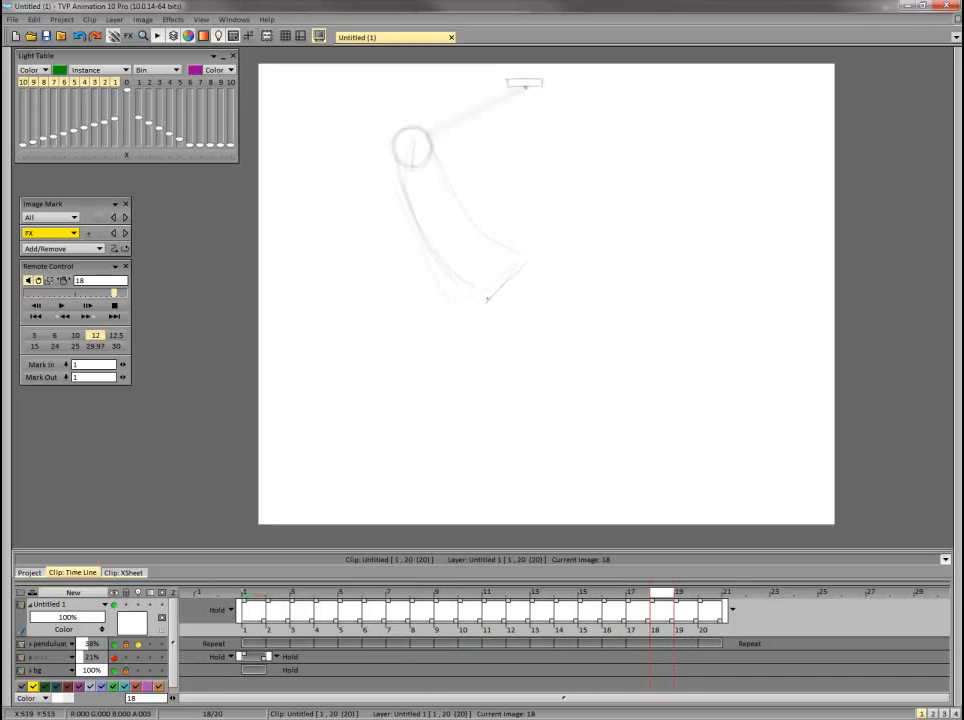
left_click_drag(488, 299, 522, 266)
Review the tube's swing across the earlier drawings and frame 18, moving on to frame 19.
key("Left")
key("Left")
key("Left")
key("Left")
key("Right")
key("Right")
key("Right")
key("Right")
key("Right")
key("Left")
key("Left")
key("Left")
key("Left")
key("Left")
key("Left")
key("Left")
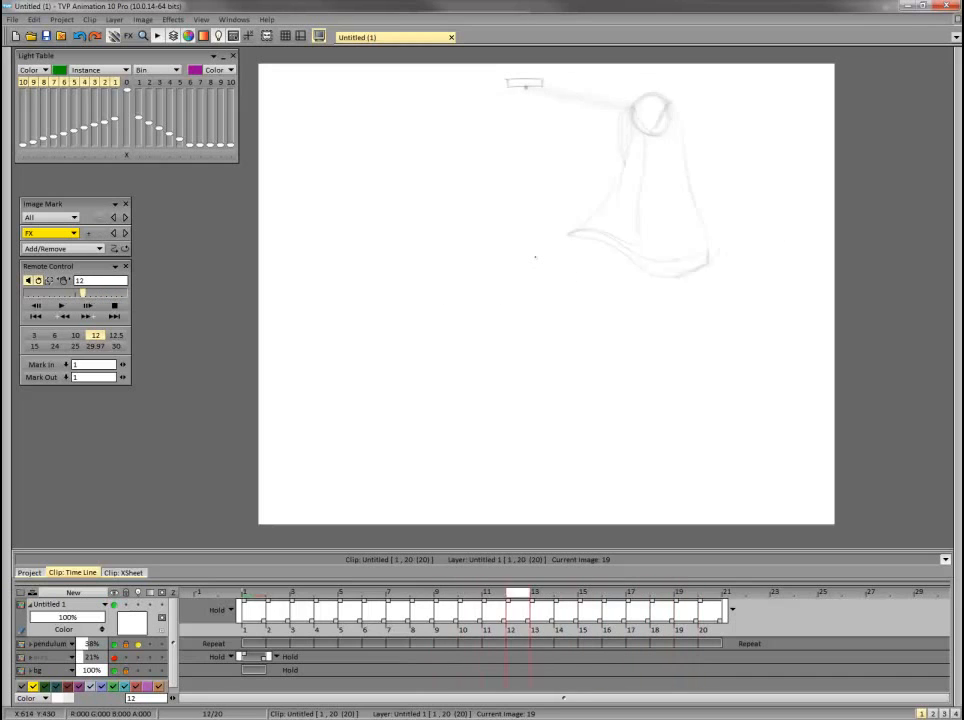
key("Right")
key("Right")
key("Right")
key("Right")
key("Right")
key("Right")
key("Right")
key("Left")
key("Left")
key("Left")
key("Left")
key("Left")
key("Left")
key("Left")
key("Left")
key("Left")
key("Right")
key("Right")
key("Right")
key("Right")
key("Right")
key("Right")
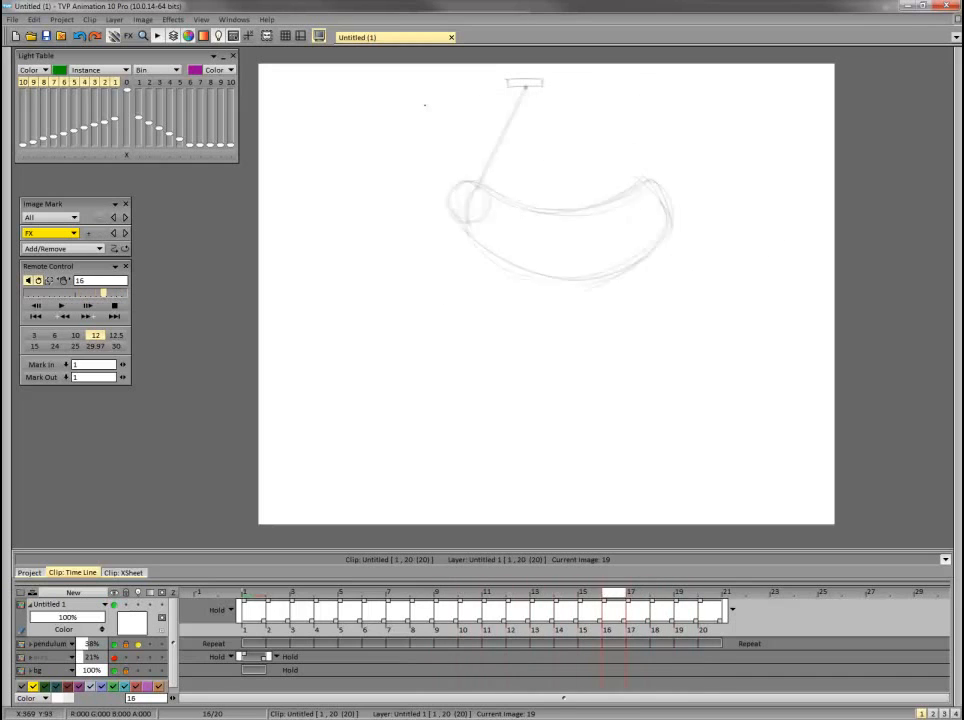
Check frame 19 against the preceding frames and close the tube's lower end with a curved slanted line.
key("Right")
key("Right")
key("Right")
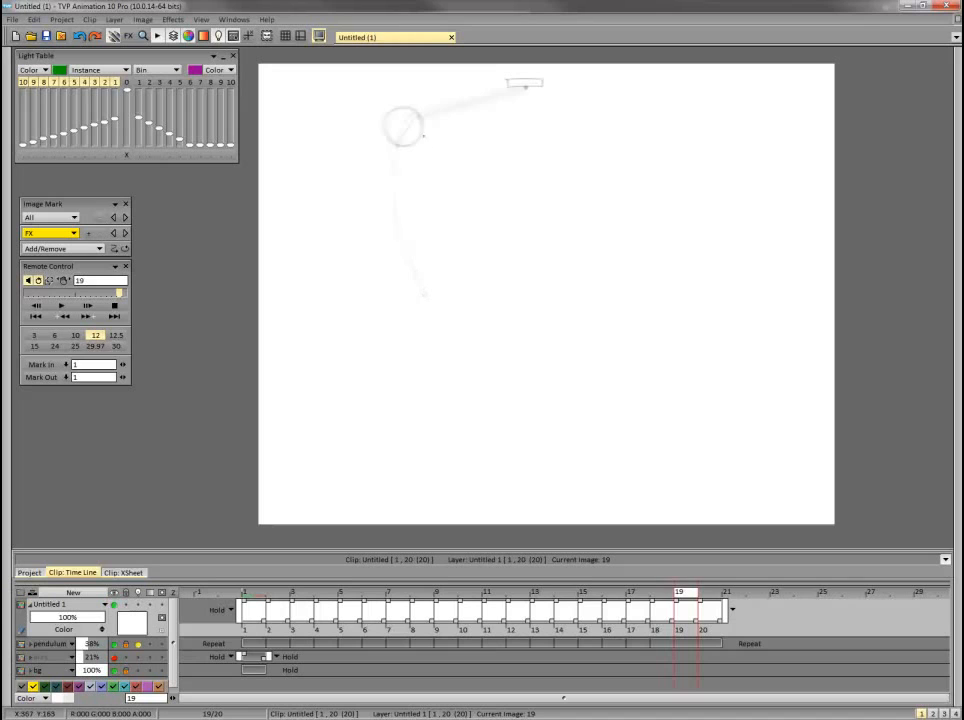
key("Left")
key("Left")
key("Left")
key("Left")
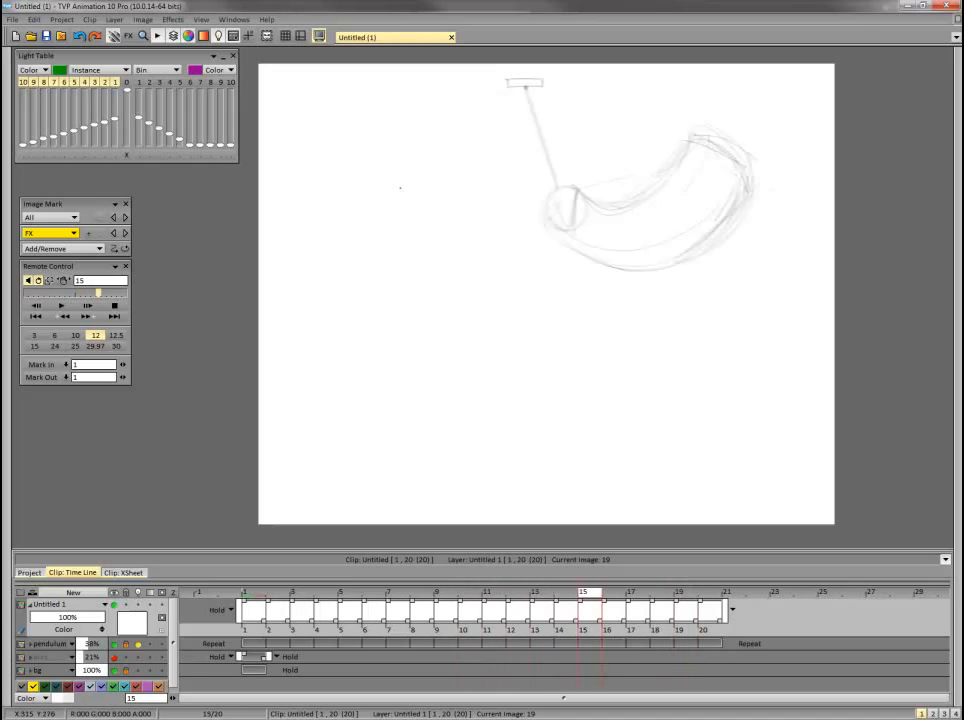
key("Right")
key("Right")
key("Right")
key("Right")
left_click_drag(415, 314, 476, 267)
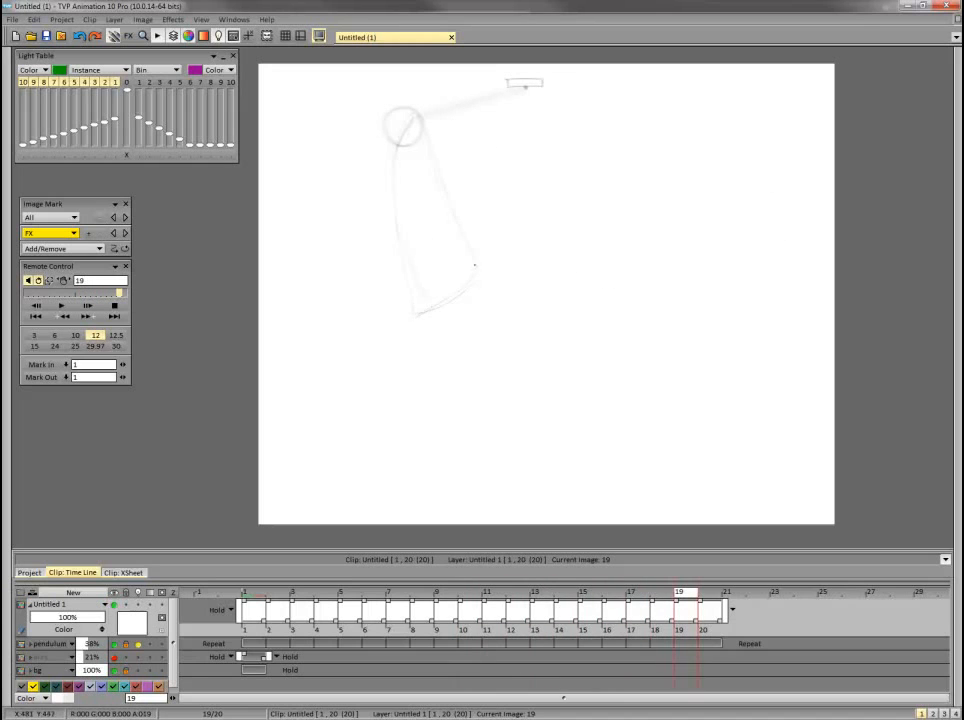
Advance to frame 20 and review the tube's swing across the earlier drawings from frame 11 on.
key("Left")
key("Left")
key("Left")
key("Left")
key("Left")
key("Left")
key("Left")
key("Left")
key("Left")
key("Right")
key("Right")
key("Right")
key("Right")
key("Right")
key("Right")
key("Right")
key("Right")
key("Right")
key("Right")
key("Left")
key("Left")
key("Left")
key("Left")
key("Left")
key("Left")
key("Left")
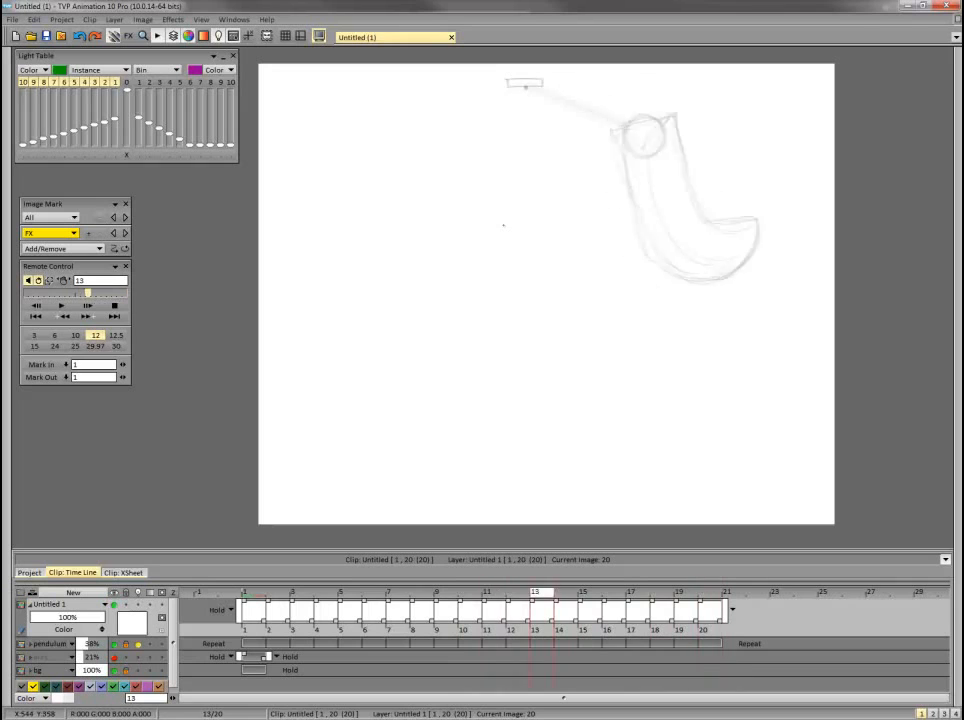
key("Right")
key("Right")
key("Right")
key("Right")
key("Right")
key("Right")
key("Right")
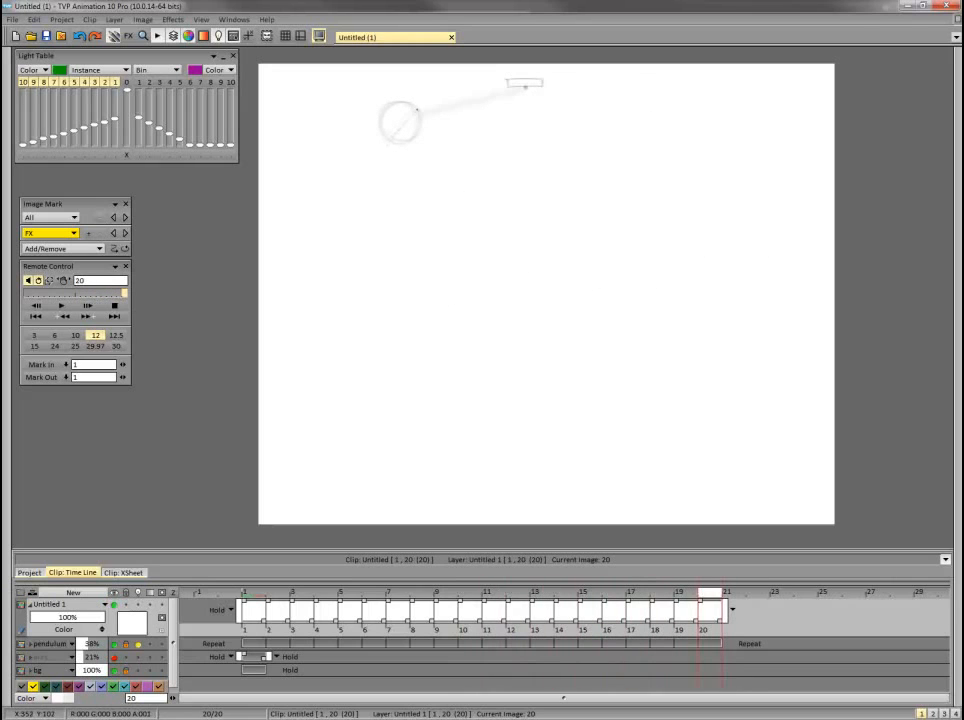
key("Left")
key("Left")
key("Left")
key("Left")
key("Left")
key("Left")
key("Left")
key("Left")
key("Left")
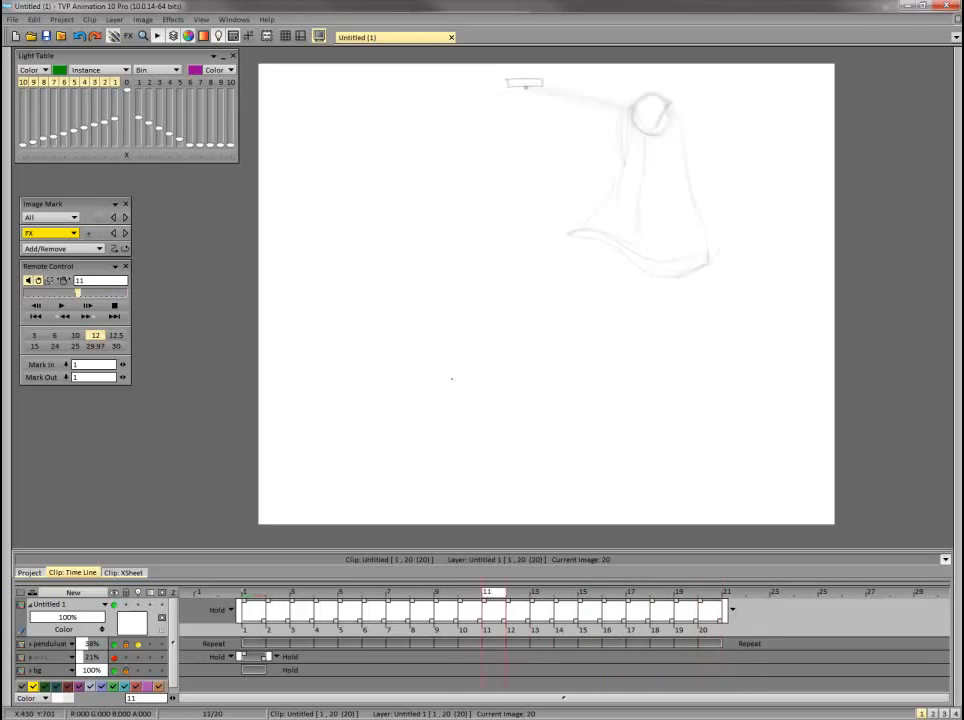
On frame 20, draw the tube hanging from the bob and flaring left into a nearly flat lower end, comparing it with earlier frames.
key("Right")
key("Right")
key("Right")
key("Right")
key("Right")
key("Right")
key("Right")
key("Right")
key("Right")
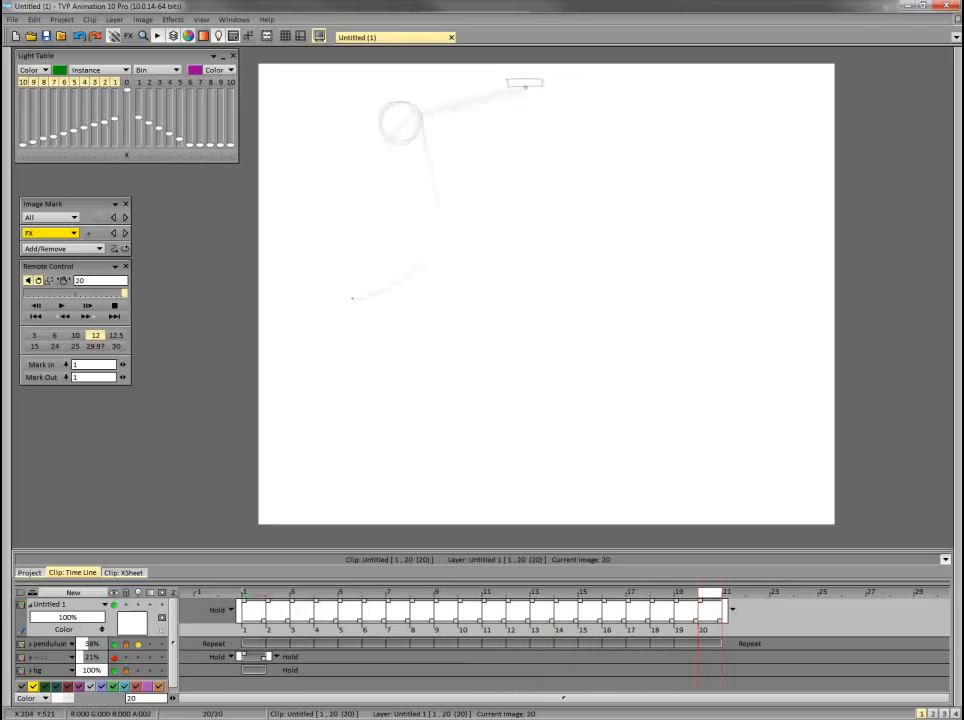
key("Left")
key("Left")
key("Left")
key("Left")
key("Left")
key("Left")
key("Left")
key("Left")
key("Left")
key("Right")
key("Right")
key("Right")
key("Right")
key("Right")
key("Right")
key("Right")
key("Right")
key("Right")
key("Left")
key("Left")
key("Left")
key("Left")
key("Left")
key("Left")
key("Left")
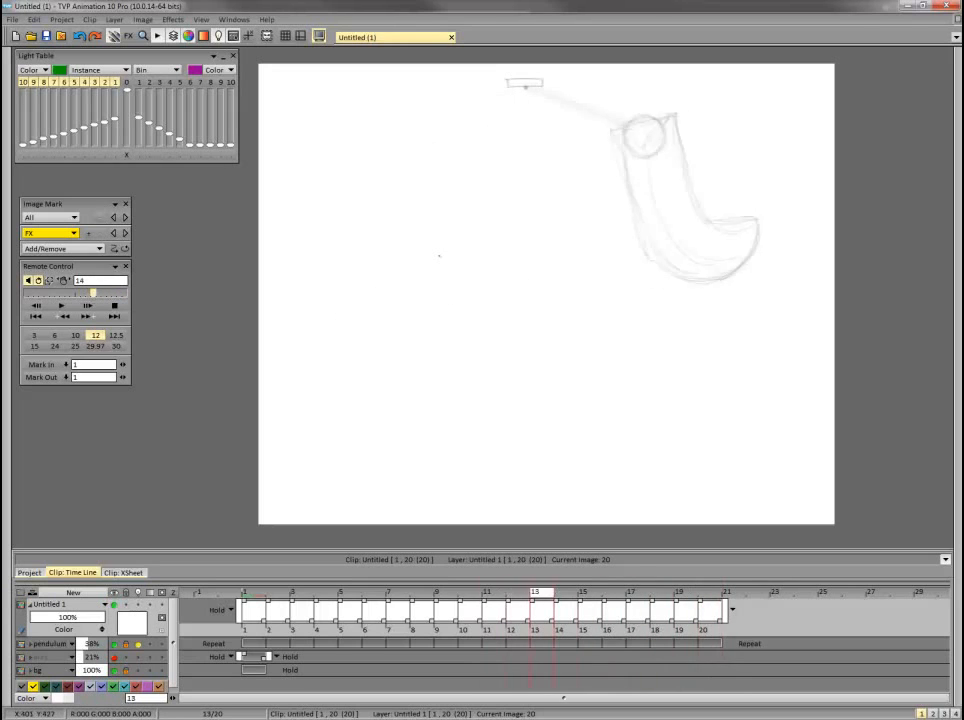
key("Right")
key("Right")
key("Right")
key("Right")
key("Right")
key("Right")
key("Right")
left_click_drag(368, 307, 441, 289)
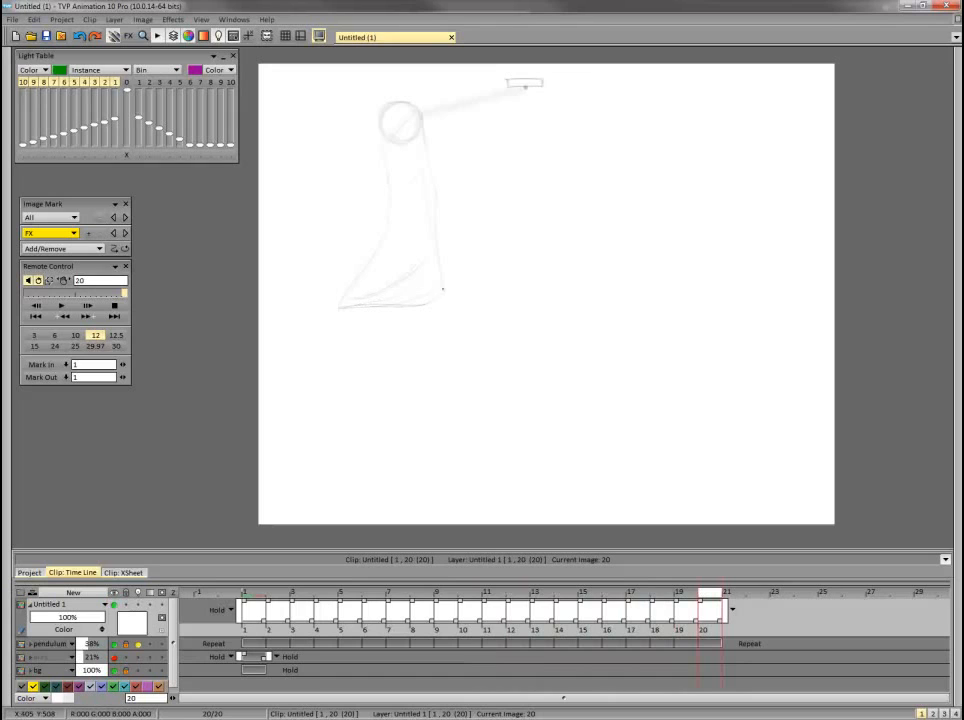
Redraw the frame 20 tube's side edges with a wider right side and check them against the preceding frames.
left_click_drag(431, 158, 439, 304)
mouse_move(385, 143)
left_mouse_down()
mouse_move(394, 212)
mouse_move(341, 302)
mouse_move(455, 304)
left_mouse_up()
key("Left")
key("Left")
key("Left")
key("Left")
key("Left")
key("Left")
key("Left")
key("Left")
key("Left")
key("Right")
key("Right")
key("Right")
key("Right")
key("Right")
key("Right")
key("Right")
key("Right")
key("Right")
Set the drawing layer to Repeat both after its last frame and before its first frame.
left_click(732, 609)
left_click(764, 626)
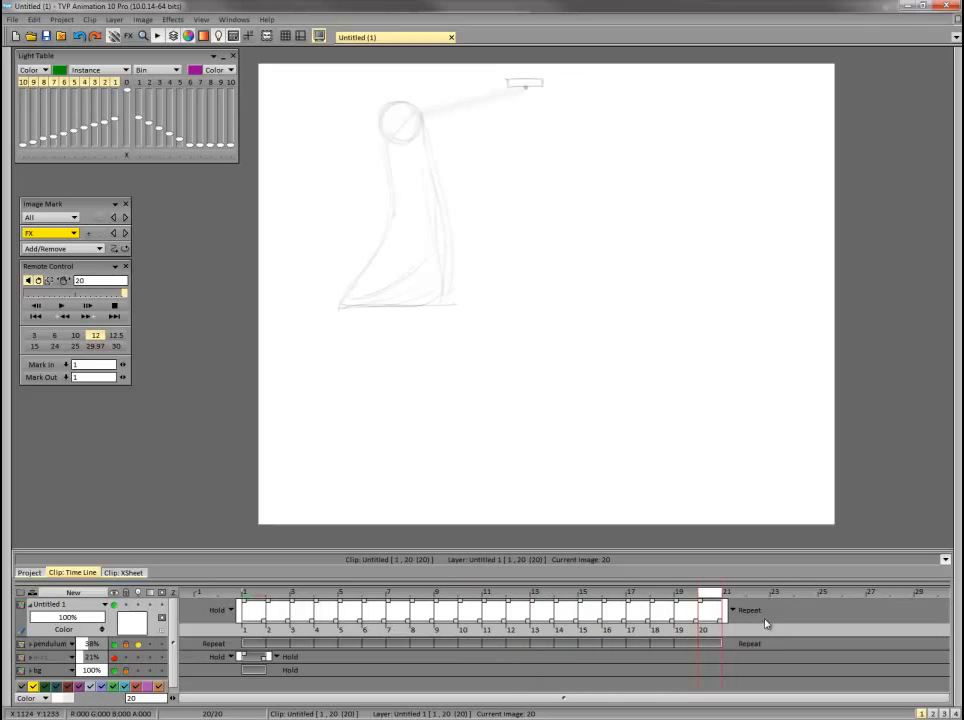
left_click(231, 609)
left_click(258, 622)
Go to frame 1, preview the animation and examine how the last drawings lead into the loop's first frame.
left_click(256, 594)
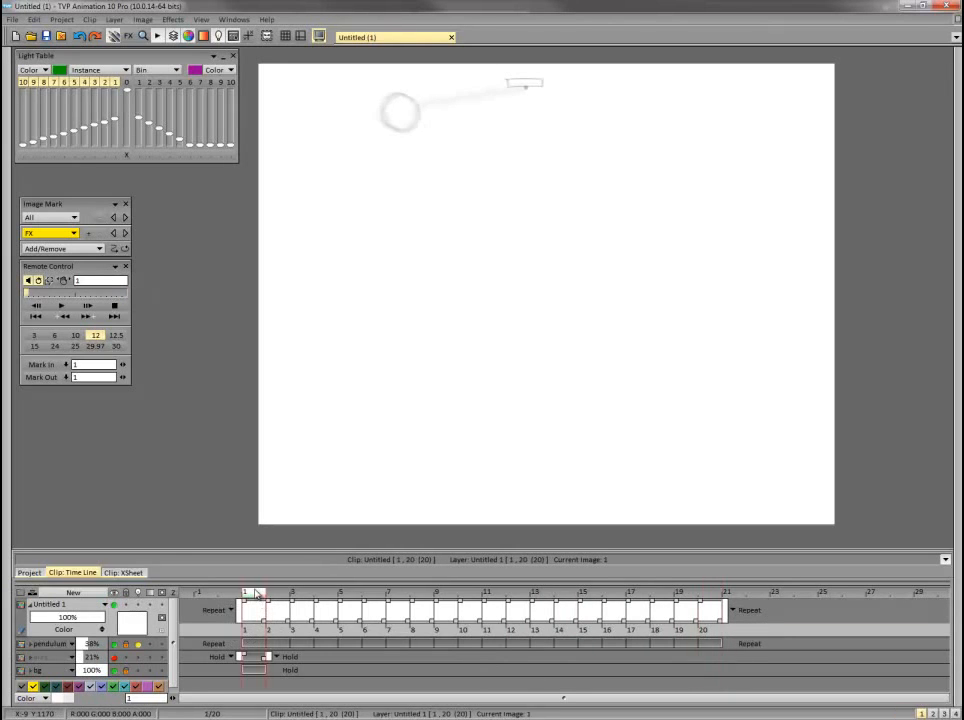
key("Return")
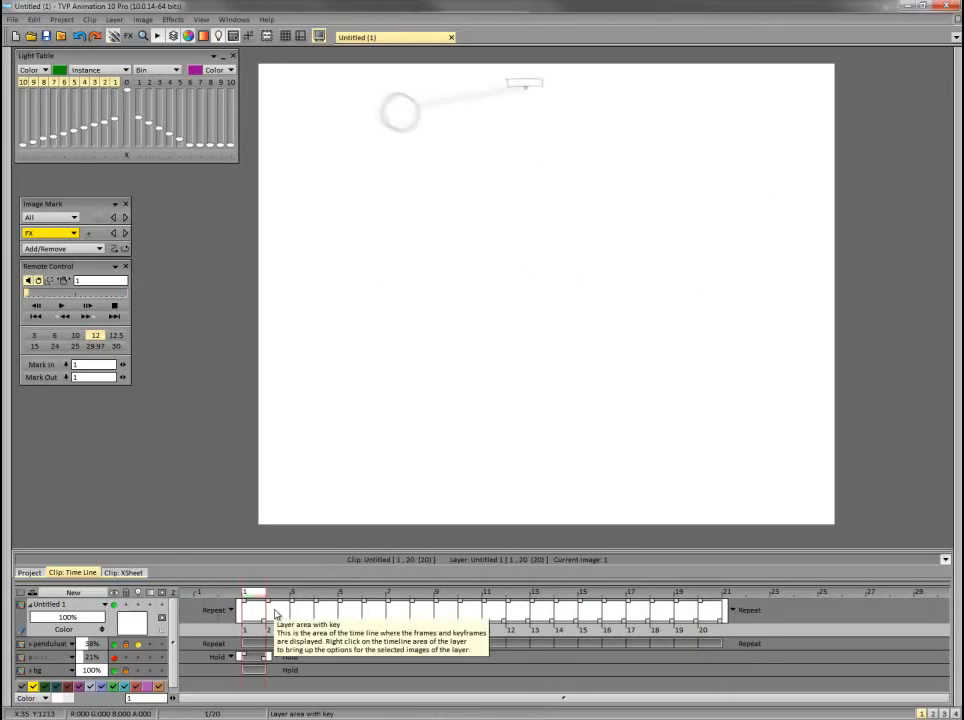
key("Left")
key("Left")
key("Left")
key("Left")
key("Left")
key("Right")
key("Right")
key("Right")
key("Right")
key("Right")
key("Left")
key("Right")
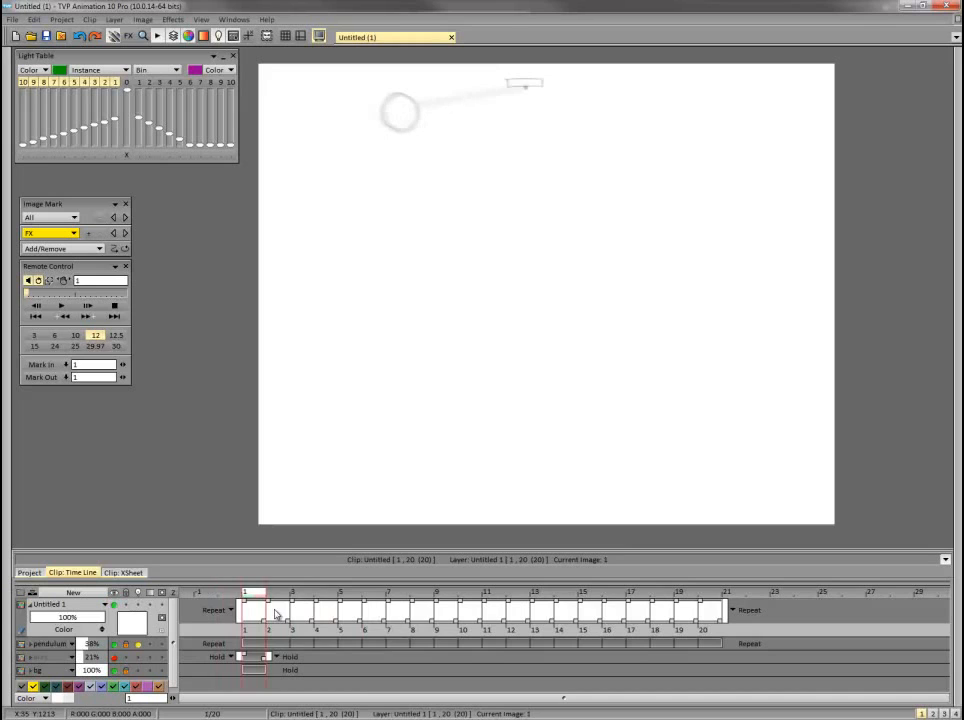
key("Left")
key("Left")
key("Left")
key("Left")
key("Left")
key("Left")
key("Right")
key("Right")
key("Right")
key("Right")
key("Right")
key("Right")
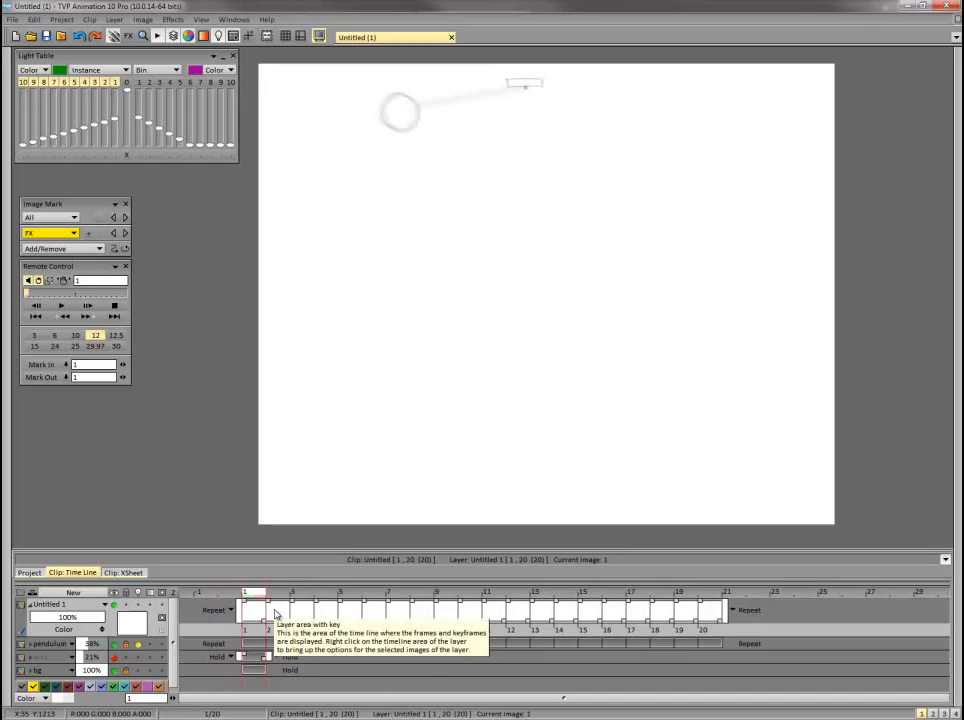
key("Left")
key("Left")
key("Left")
key("Left")
key("Left")
key("Right")
key("Right")
key("Right")
key("Right")
key("Right")
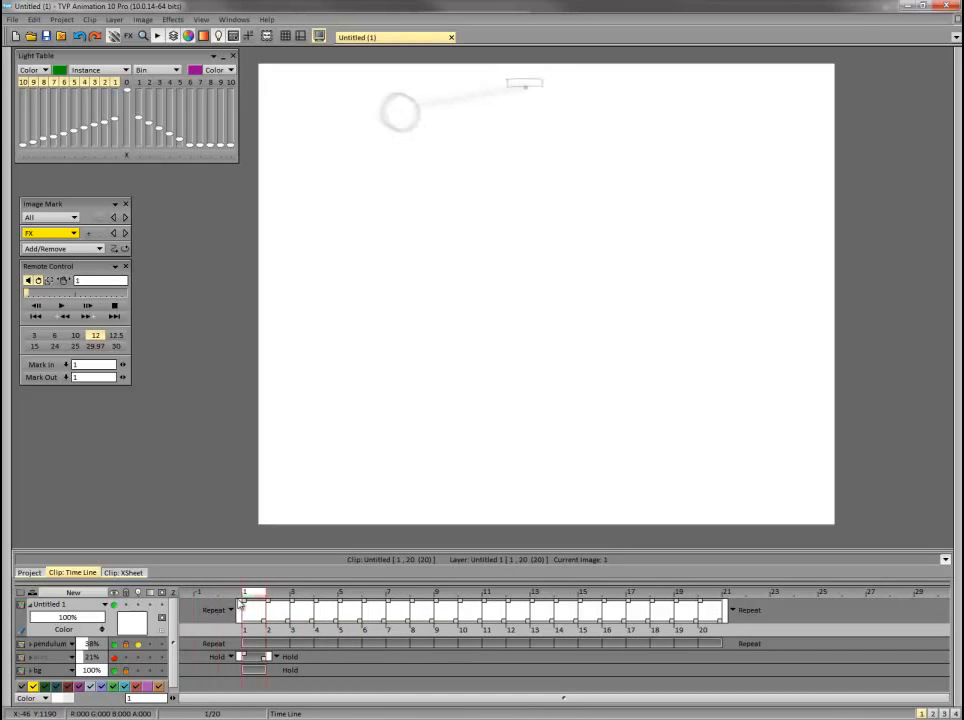
key("Left")
key("Left")
key("Left")
key("Left")
key("Left")
key("Right")
key("Right")
key("Right")
key("Right")
key("Right")
key("Left")
key("Left")
key("Left")
key("Left")
key("Left")
key("Left")
key("Left")
key("Right")
key("Right")
key("Right")
key("Right")
key("Right")
key("Right")
key("Right")
key("Left")
key("Left")
key("Left")
key("Left")
key("Left")
key("Left")
key("Left")
key("Right")
key("Right")
key("Right")
key("Right")
key("Right")
key("Right")
key("Right")
Compare frame 20 with the frames before it and extend the layer with a blank frame 21.
left_click(708, 594)
key("Left")
key("Left")
key("Left")
key("Left")
key("Left")
key("Left")
key("Left")
key("Left")
key("Left")
key("Right")
key("Right")
key("Right")
key("Right")
key("Right")
key("Right")
key("Right")
key("Right")
key("Right")
key("Right")
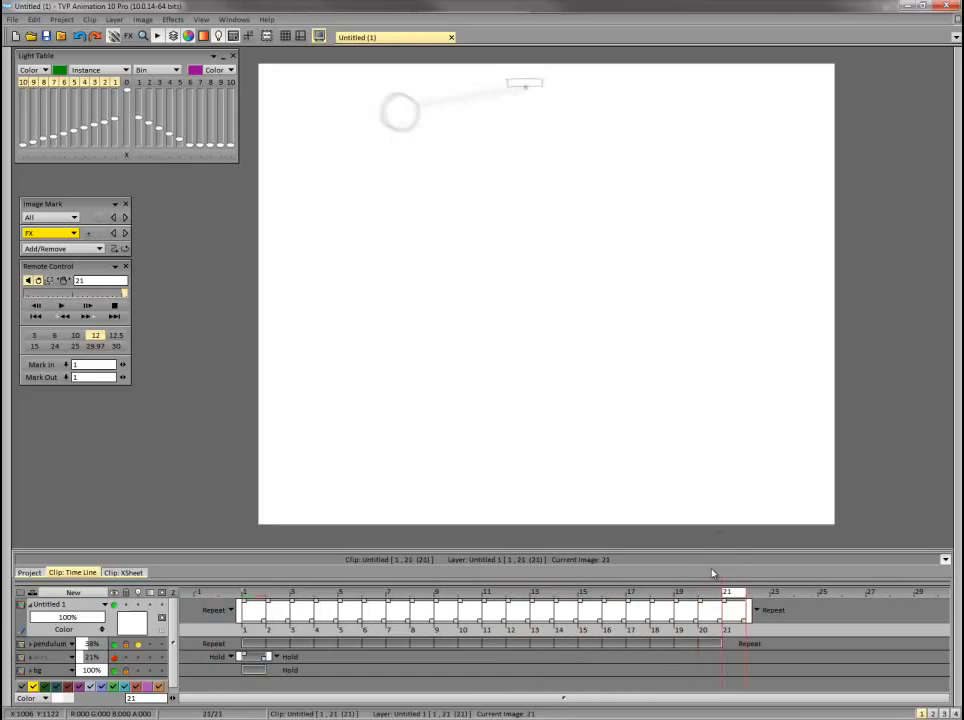
Delete the drawn frame 20 to bring the layer back to 20 frames, and play the loop before returning to frame 1.
key("Delete")
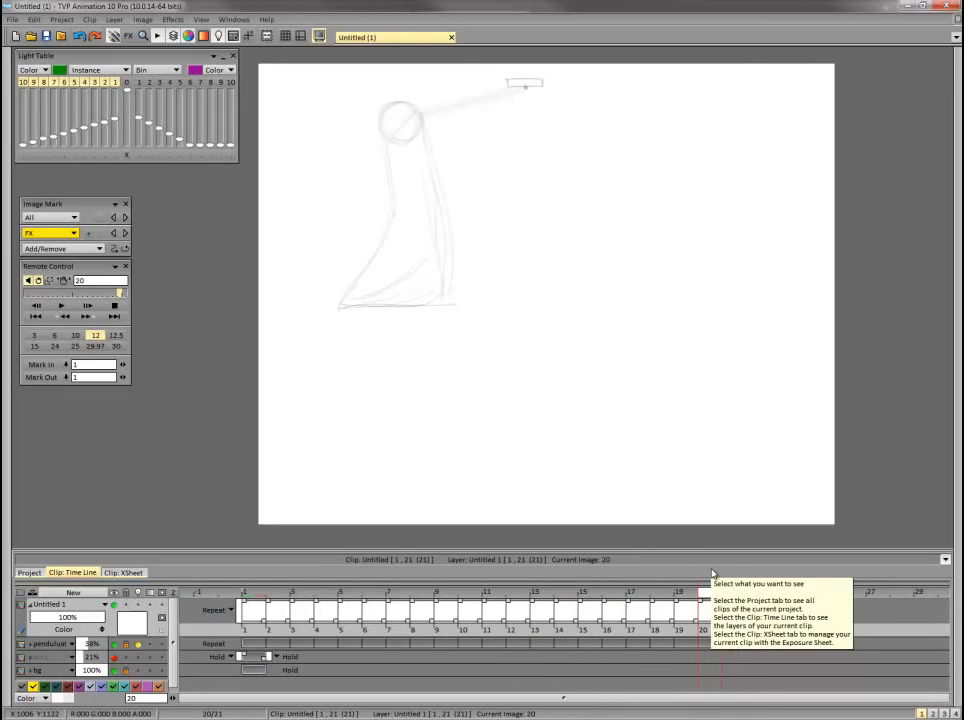
key("Delete")
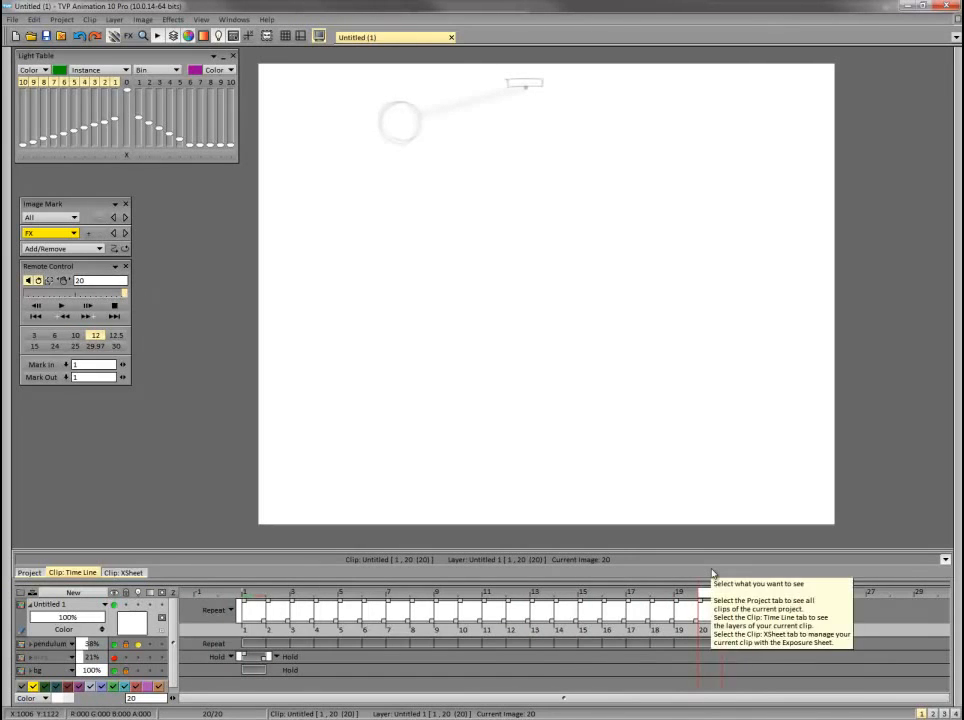
key("Return")
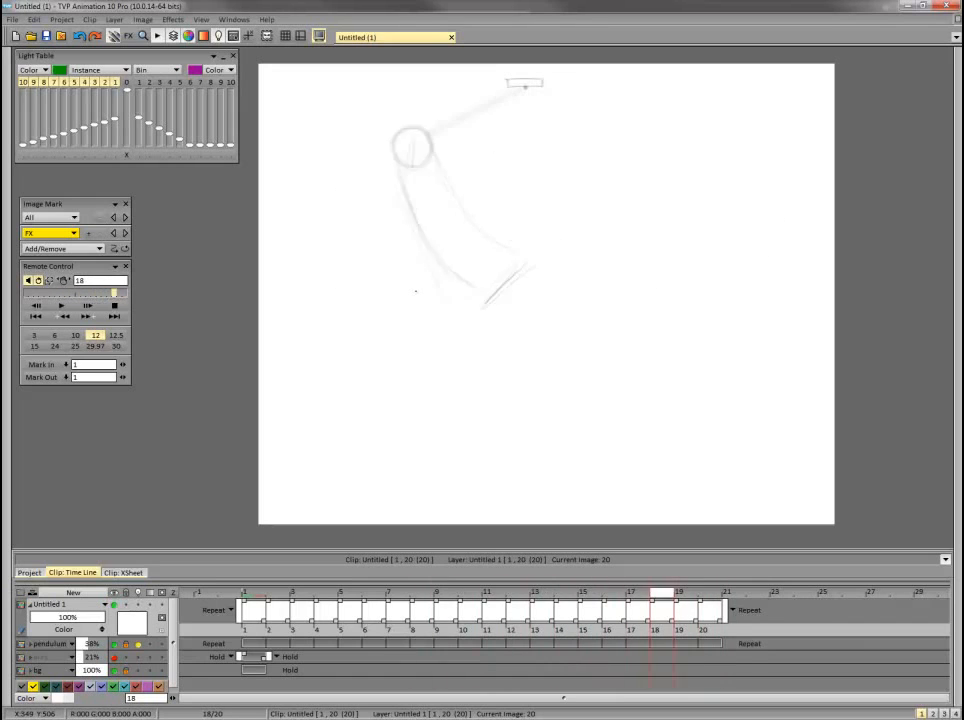
left_click(257, 583)
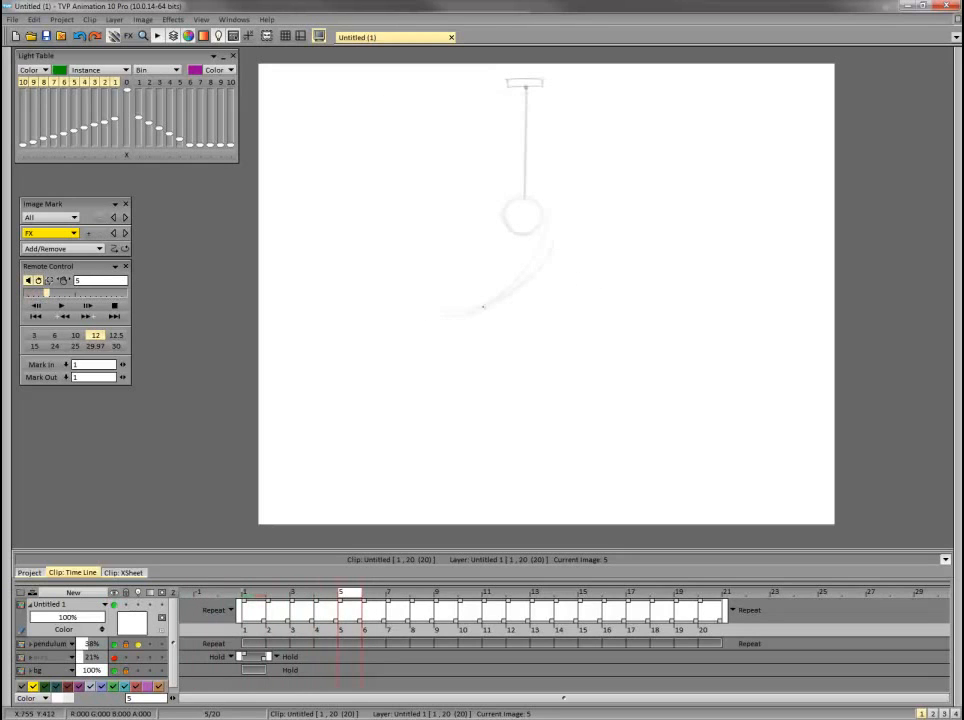
On frame 5, draw the tube's trailing end and its upper edge running back to the bob.
mouse_move(342, 258)
left_mouse_down()
mouse_move(408, 276)
mouse_move(327, 245)
mouse_move(441, 314)
left_mouse_up()
left_click_drag(486, 233, 501, 205)
left_click_drag(502, 202, 547, 206)
Review the tube's swing over frames 1 to 5 and move on to frame 6.
key("Left")
key("Left")
key("Left")
key("Left")
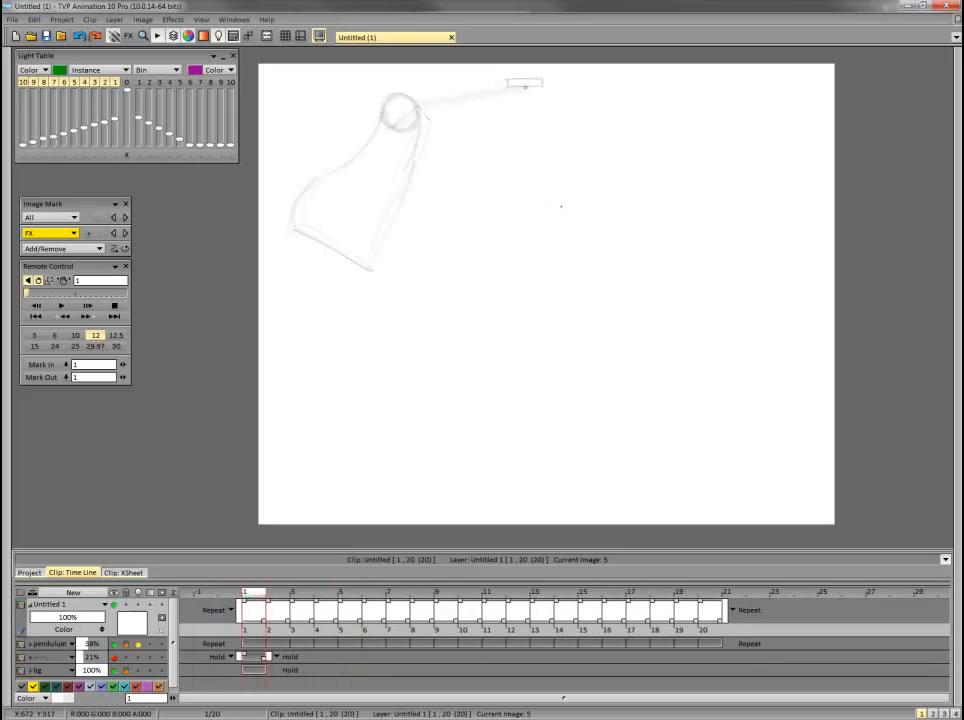
key("Right")
key("Right")
key("Right")
key("Right")
key("Right")
key("Left")
key("Left")
key("Left")
key("Left")
key("Left")
On frame 6, draw the tube's lower edge curving down and left from the bob, and check it against the preceding frames.
key("Right")
key("Right")
key("Right")
key("Right")
key("Right")
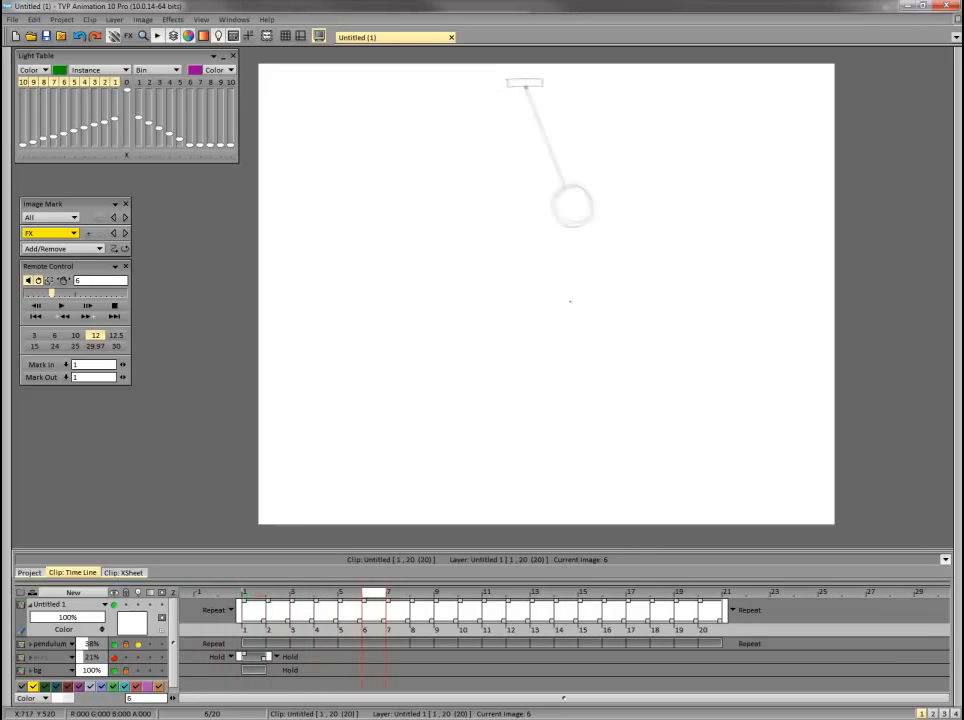
left_click_drag(483, 318, 605, 218)
key("Left")
key("Left")
key("Left")
key("Left")
key("Left")
key("Right")
key("Right")
key("Right")
key("Right")
key("Right")
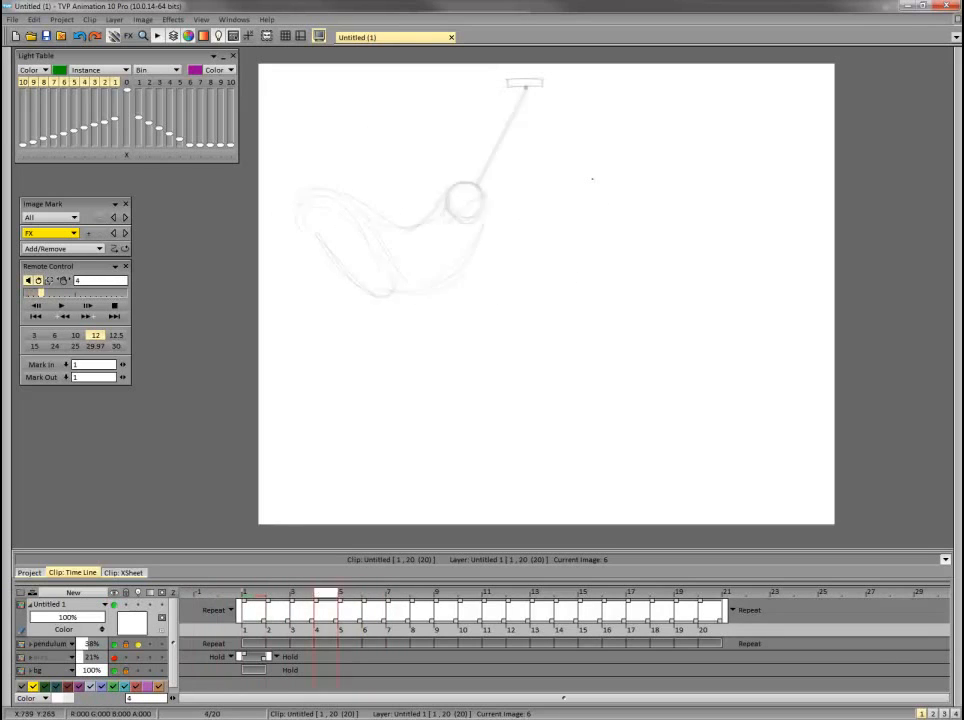
Draw the frame 6 tube's trailing end curving up to the left and start its upper edge toward the bob.
left_click_drag(405, 254, 500, 312)
mouse_move(484, 318)
left_mouse_down()
mouse_move(421, 293)
mouse_move(388, 241)
left_mouse_up()
mouse_move(388, 243)
left_mouse_down()
mouse_move(470, 313)
mouse_move(384, 239)
mouse_move(487, 248)
left_mouse_up()
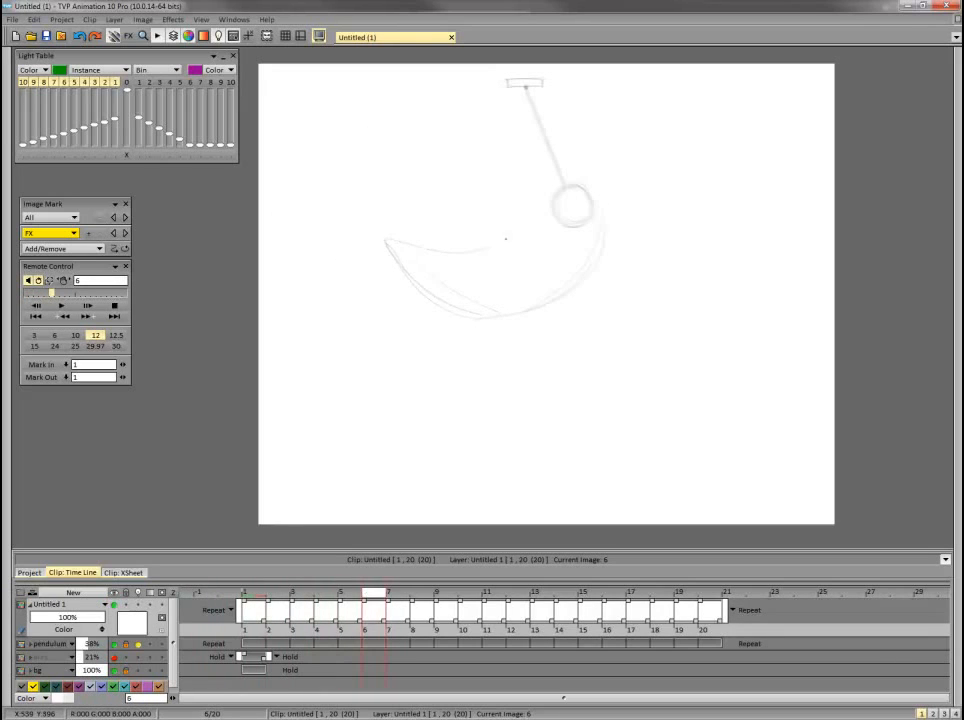
Compare the frame 6 tube with the drawings before it and with the existing tube on frame 7.
key("Left")
key("Left")
key("Left")
key("Left")
key("Left")
key("Right")
key("Right")
key("Right")
key("Right")
key("Right")
key("Left")
key("Left")
key("Left")
key("Left")
key("Left")
key("Right")
key("Right")
key("Right")
key("Right")
key("Right")
key("Right")
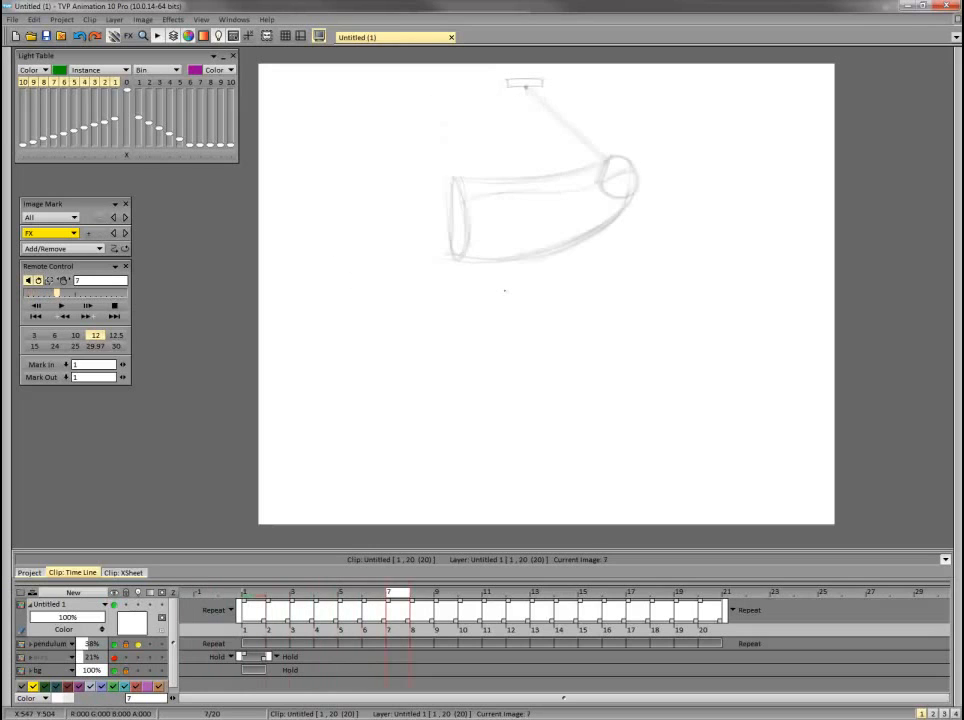
Flip back and forth through frames 1 to 7 to examine the flow of the tube's swing.
key("Left")
key("Left")
key("Left")
key("Left")
key("Left")
key("Left")
key("Right")
key("Right")
key("Right")
key("Right")
key("Right")
key("Right")
key("Left")
key("Left")
key("Left")
key("Left")
key("Left")
key("Left")
key("Right")
key("Right")
key("Right")
key("Right")
key("Right")
key("Right")
key("Left")
key("Left")
key("Left")
key("Left")
key("Left")
key("Left")
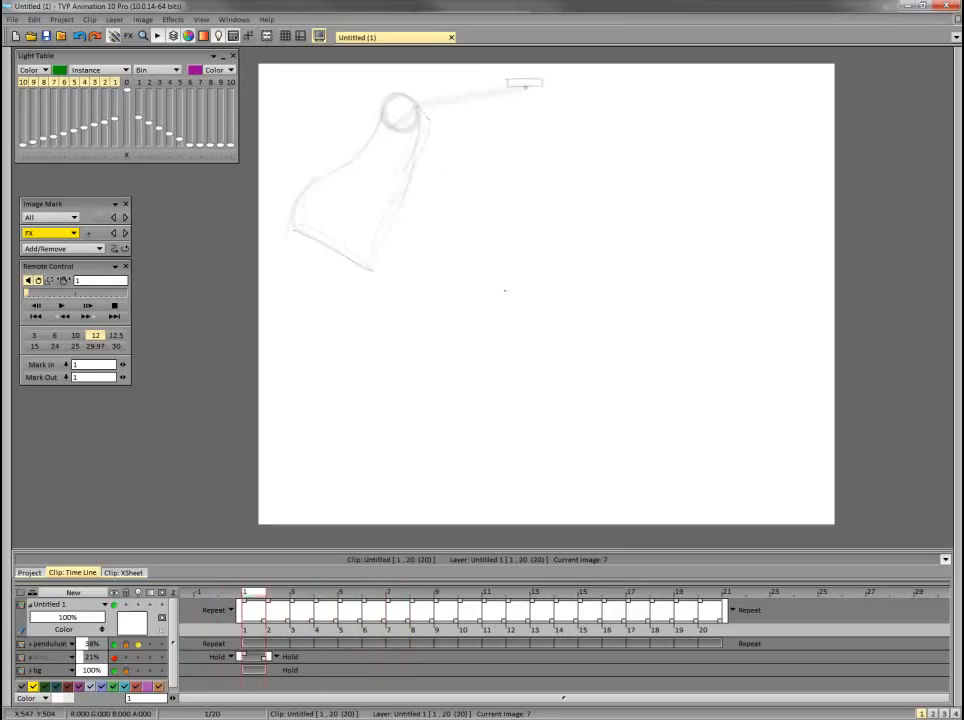
On frame 7, draw the tube's outer edge curving down and left from the bob, plus the lower line of its trailing end.
key("Right")
key("Right")
key("Right")
key("Right")
key("Right")
key("Right")
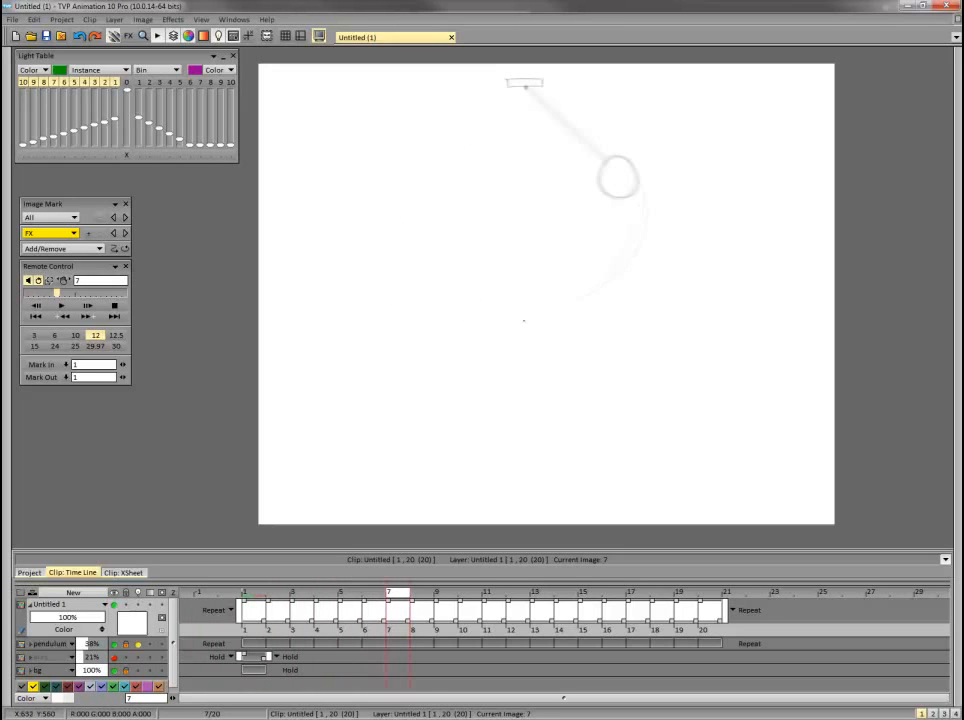
key("Left")
key("Left")
key("Left")
key("Left")
key("Left")
key("Left")
key("Right")
key("Right")
key("Right")
key("Right")
key("Right")
key("Right")
left_click_drag(517, 276, 562, 299)
mouse_move(463, 257)
left_mouse_down()
mouse_move(517, 272)
mouse_move(456, 248)
mouse_move(562, 301)
left_mouse_up()
Flip between frame 7 and the earlier frames to check the tube's changing curve.
key("Left")
key("Left")
key("Left")
key("Left")
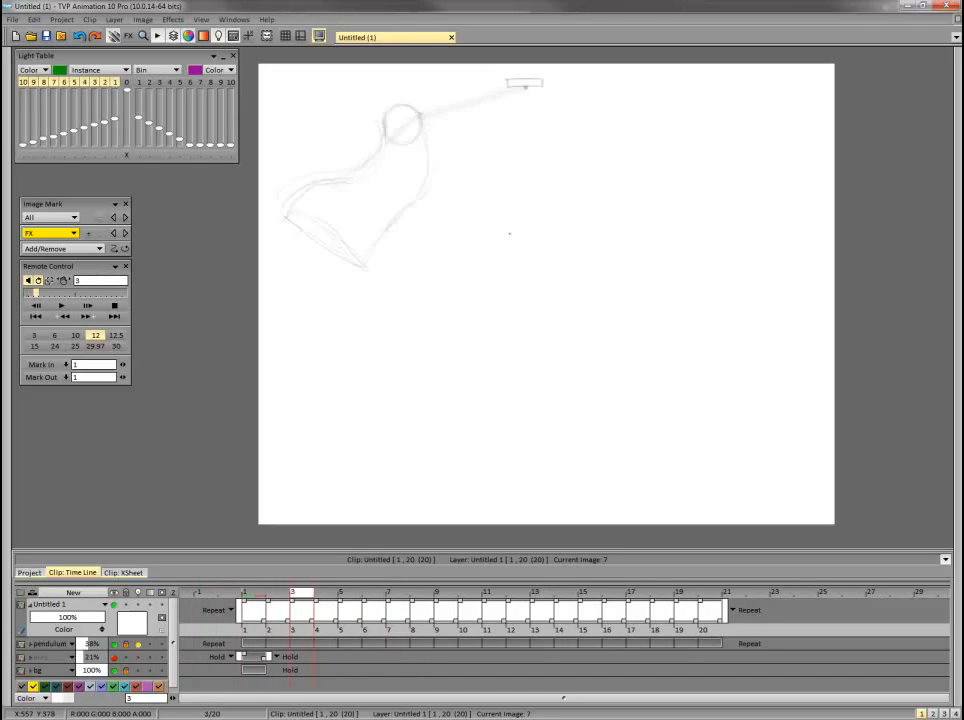
key("Right")
key("Right")
key("Right")
key("Right")
key("Left")
key("Left")
key("Left")
key("Left")
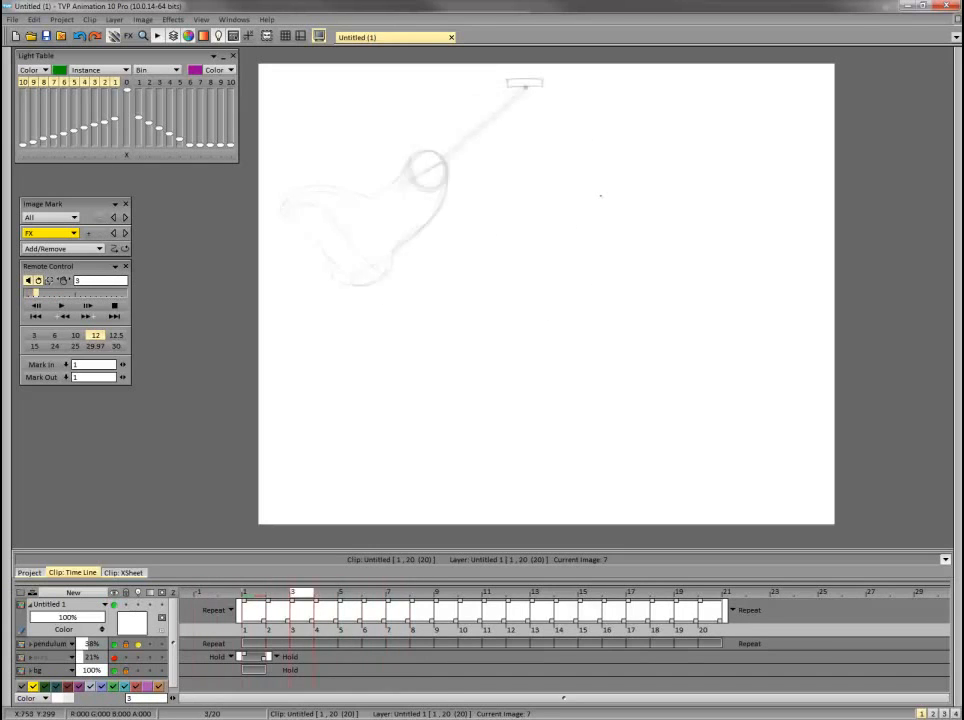
Finish the frame 7 tube by drawing its pointed trailing end and upper edge up to the bob, with marks inside the bob.
key("Right")
key("Right")
key("Right")
key("Right")
key("Left")
key("Left")
key("Left")
key("Left")
key("Right")
key("Right")
key("Right")
key("Right")
mouse_move(584, 206)
left_mouse_down()
mouse_move(604, 168)
mouse_move(653, 187)
mouse_move(628, 171)
left_mouse_up()
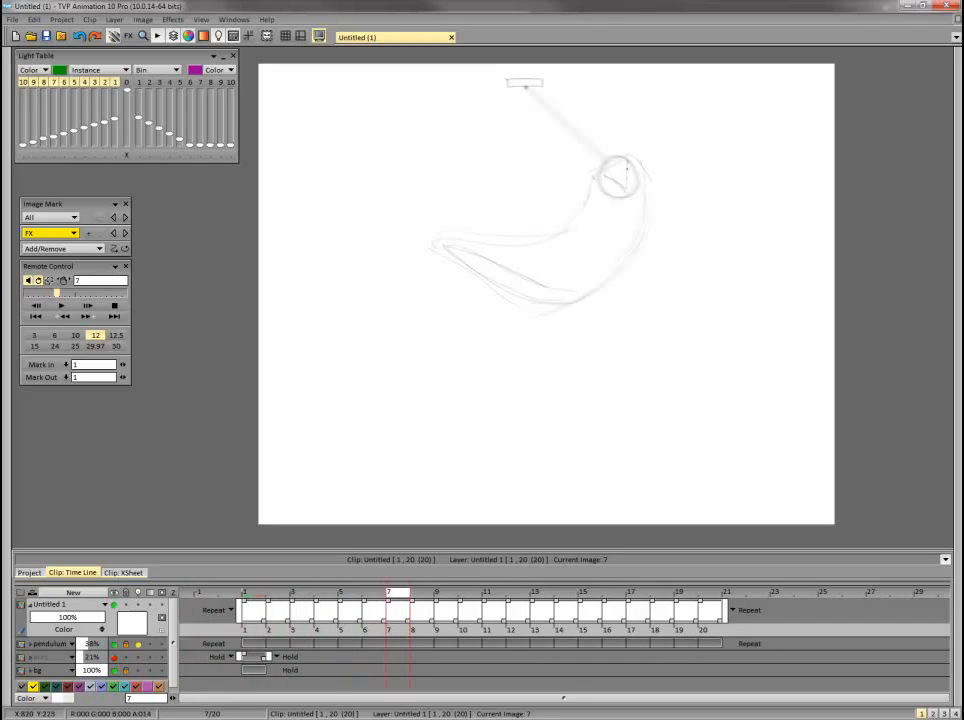
Compare the new frame 7 tube with the preceding frames and the existing tube on frame 8.
key("Left")
key("Left")
key("Left")
key("Left")
key("Left")
key("Left")
key("Right")
key("Right")
key("Right")
key("Right")
key("Right")
key("Right")
key("Right")
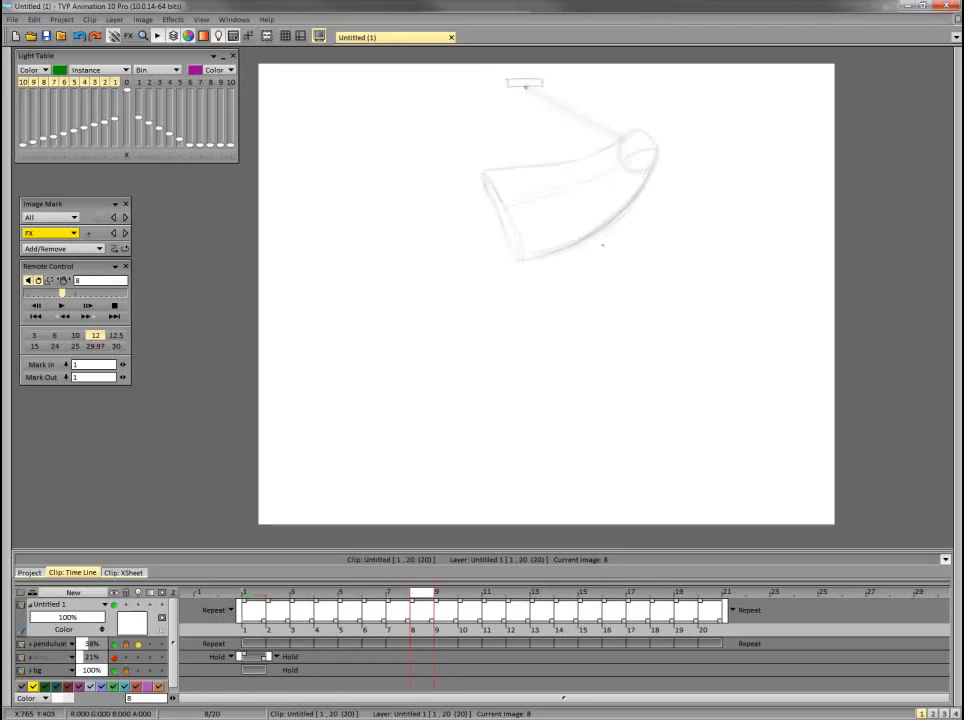
key("Left")
key("Left")
key("Left")
key("Left")
key("Left")
key("Left")
key("Left")
key("Right")
key("Right")
key("Right")
key("Right")
key("Right")
key("Right")
key("Right")
Hide the floating panels while flipping through the frames up to frame 8, and show the panels again.
key("Tab")
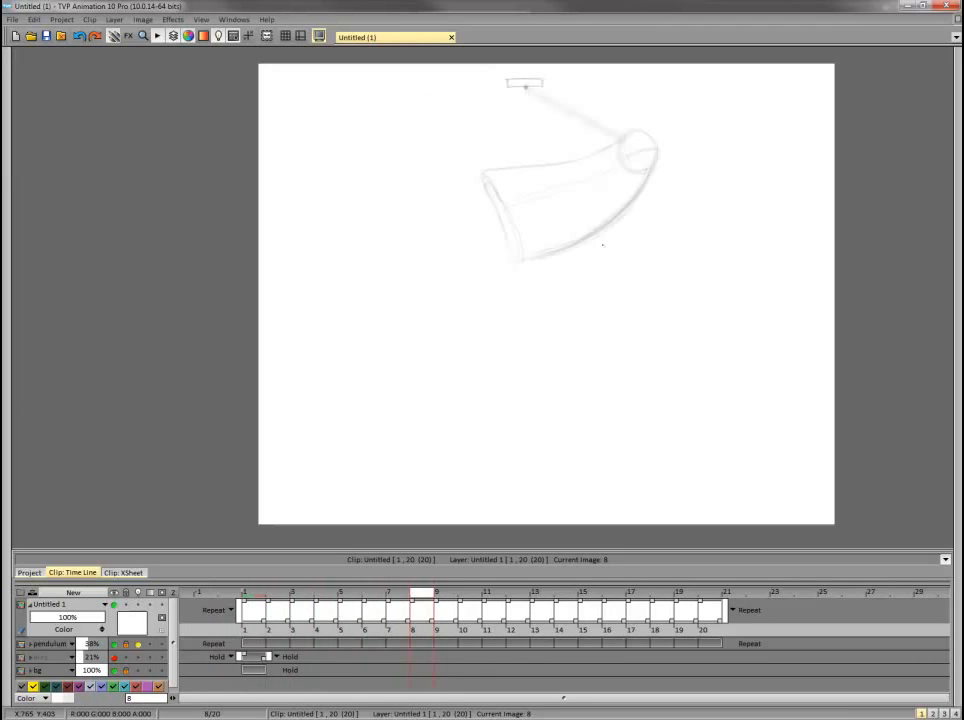
key("Left")
key("Left")
key("Left")
key("Left")
key("Left")
key("Left")
key("Left")
key("Right")
key("Right")
key("Right")
key("Right")
key("Right")
key("Right")
key("Right")
key("Tab")
key("Left")
key("Left")
key("Left")
key("Left")
key("Left")
key("Left")
key("Left")
key("Right")
key("Right")
key("Right")
key("Right")
key("Right")
key("Right")
key("Right")
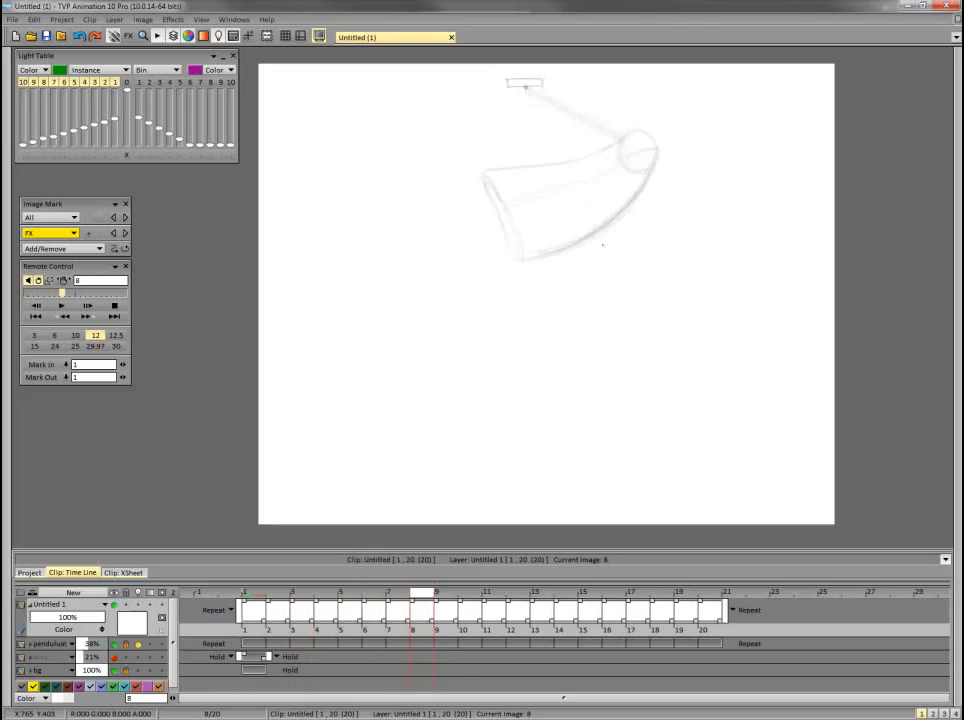
Replace the old frame 8 drawing with a new outer tube edge curving down from the bob and left toward the trailing end.
key("Left")
key("Left")
key("Left")
key("Left")
key("Left")
key("Left")
key("Left")
key("Right")
key("Right")
key("Right")
key("Right")
key("Right")
key("Right")
key("Right")
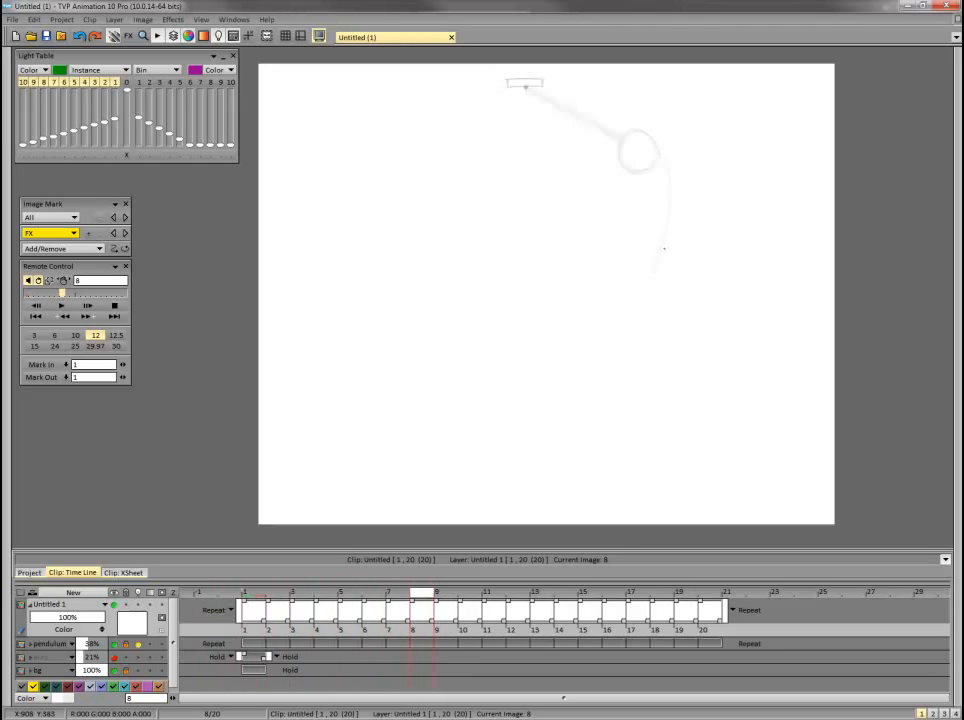
left_click_drag(664, 248, 597, 315)
key("Left")
key("Left")
key("Left")
key("Left")
key("Left")
key("Left")
key("Left")
Complete the frame 8 tube with its slanted trailing end and inner edge, checking it against the earlier frames.
key("Right")
key("Right")
key("Right")
key("Right")
key("Right")
key("Right")
key("Right")
left_click_drag(528, 90, 618, 142)
key("Left")
key("Left")
key("Left")
key("Left")
key("Left")
key("Left")
key("Left")
key("Right")
key("Right")
key("Right")
key("Right")
key("Right")
key("Right")
key("Right")
key("Left")
key("Left")
key("Left")
key("Left")
key("Left")
key("Left")
key("Left")
Compare the existing frame 9 tube with the redrawn tubes on the preceding frames.
key("Right")
key("Right")
key("Right")
key("Right")
key("Right")
key("Right")
key("Right")
key("Right")
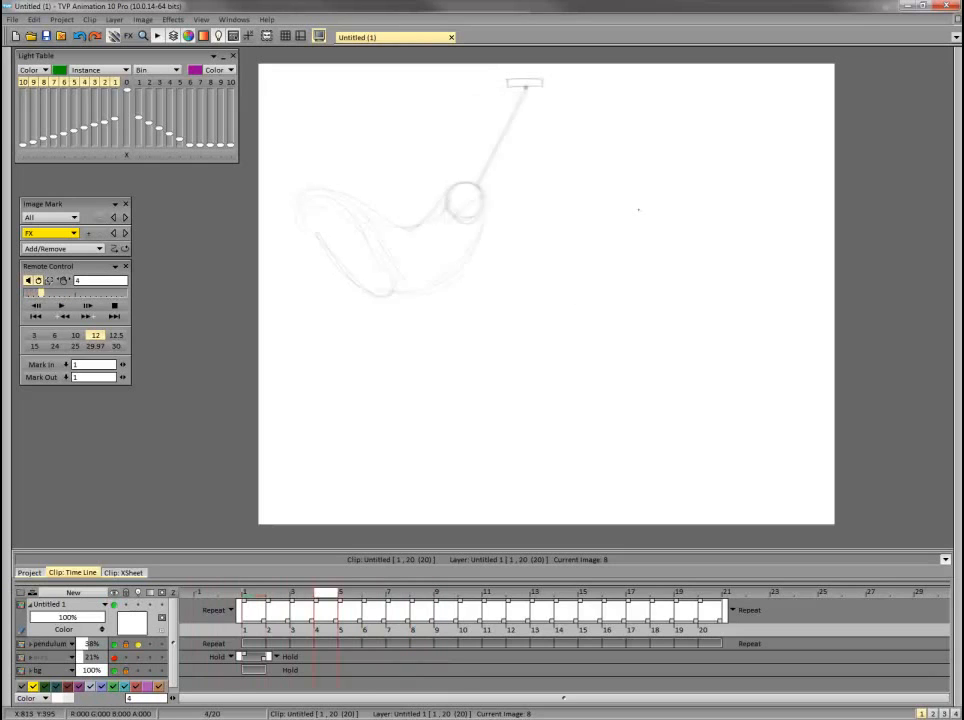
key("Left")
key("Left")
key("Left")
key("Left")
key("Left")
key("Left")
key("Left")
key("Left")
key("Right")
key("Right")
key("Right")
key("Right")
key("Right")
key("Right")
key("Right")
key("Right")
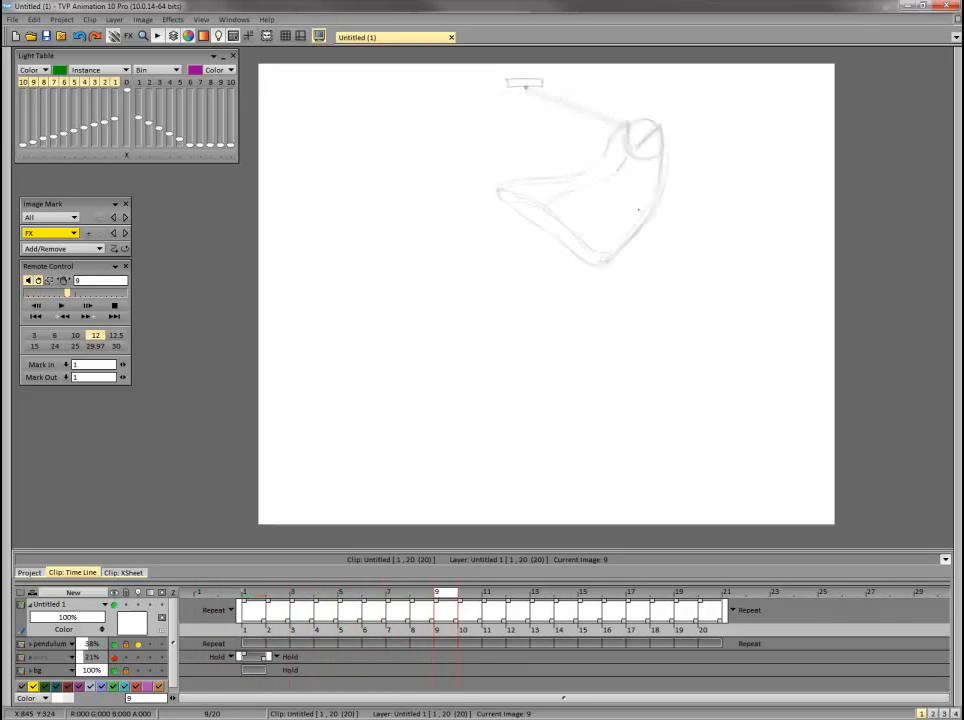
key("Left")
key("Left")
key("Left")
key("Left")
key("Left")
key("Left")
key("Left")
key("Left")
Redraw the frame 9 tube hanging from the bob, with curved outer and inner edges and a trailing end flaring left.
key("Right")
key("Right")
key("Right")
key("Right")
key("Right")
key("Right")
key("Right")
key("Right")
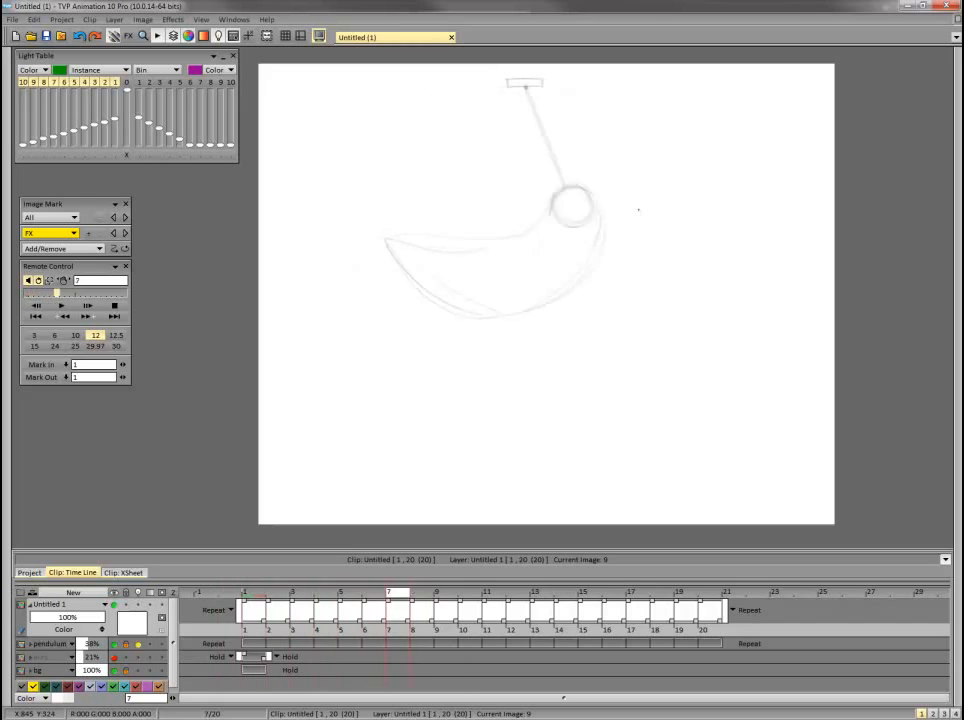
key("Left")
key("Left")
key("Left")
key("Left")
key("Left")
key("Left")
key("Left")
key("Left")
key("Right")
key("Right")
key("Right")
key("Right")
key("Right")
key("Right")
key("Right")
key("Right")
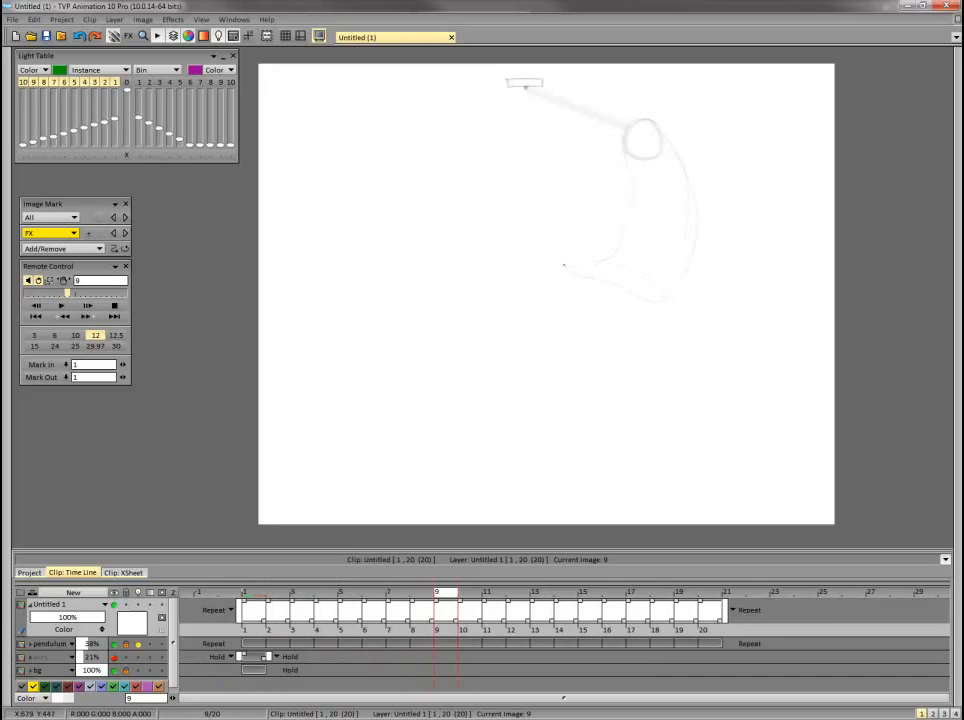
key("Left")
key("Left")
key("Left")
key("Left")
key("Left")
key("Left")
key("Left")
key("Left")
key("Right")
key("Right")
key("Right")
key("Right")
key("Right")
key("Right")
key("Right")
key("Right")
Flip back and forth through frames 1 to 9 to examine the flow of the redrawn tubes.
key("Left")
key("Left")
key("Left")
key("Left")
key("Left")
key("Left")
key("Left")
key("Left")
key("Right")
key("Right")
key("Right")
key("Right")
key("Right")
key("Right")
key("Right")
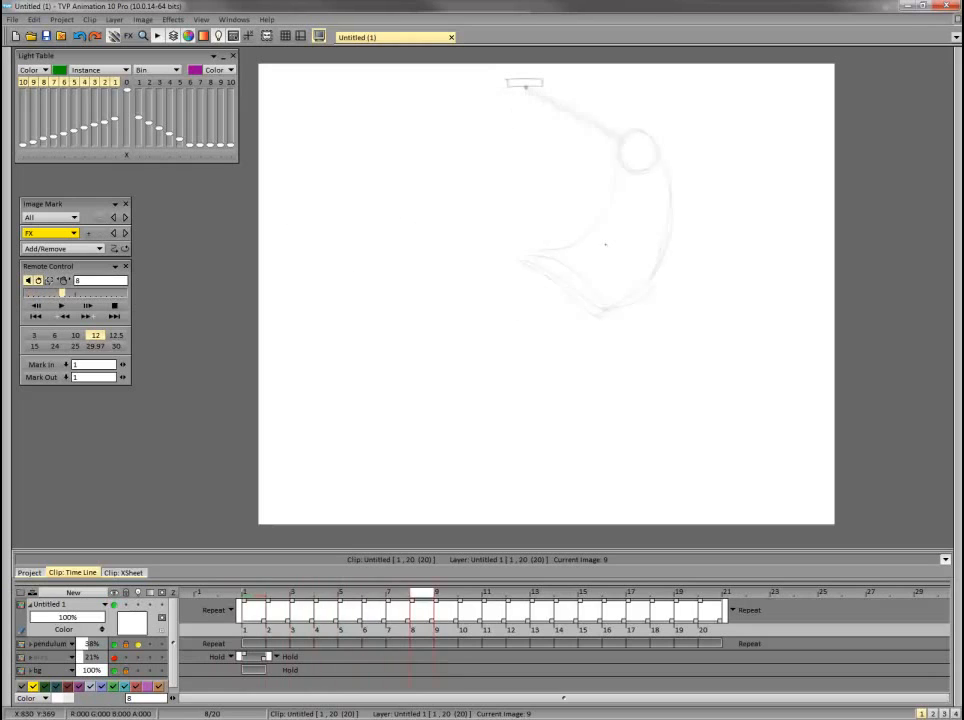
key("Right")
key("Left")
key("Left")
key("Left")
key("Left")
key("Left")
key("Left")
key("Left")
key("Left")
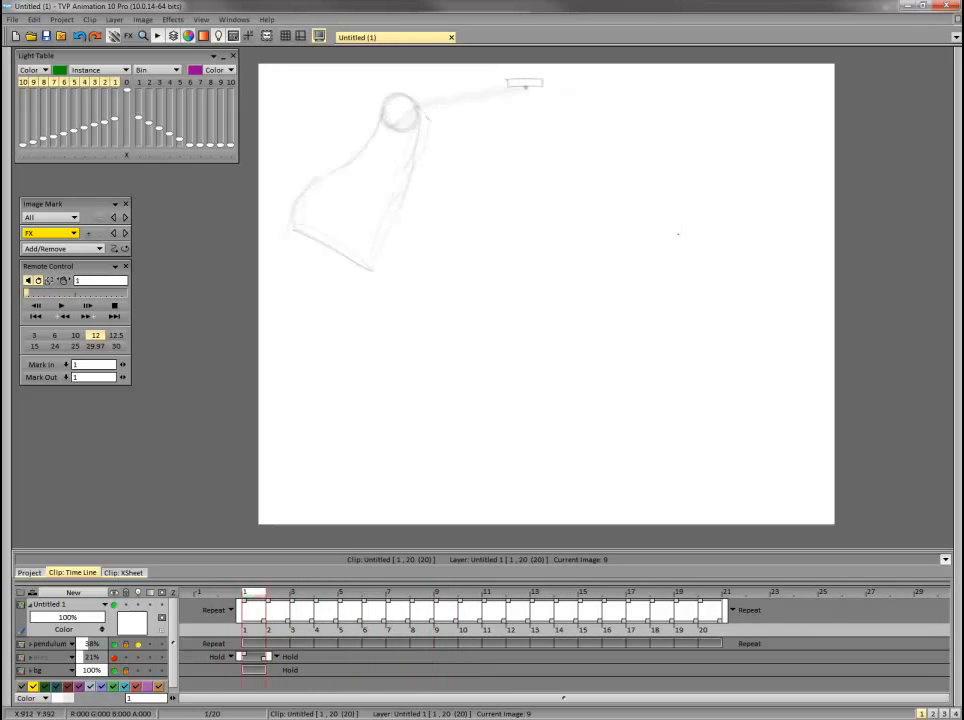
Move on to frame 10, compare it with the earlier frames, and clear its drawing.
key("Right")
key("Right")
key("Right")
key("Right")
key("Right")
key("Right")
key("Right")
key("Right")
key("Right")
key("Left")
key("Left")
key("Left")
key("Left")
key("Left")
key("Left")
key("Left")
key("Left")
key("Left")
key("Right")
key("Right")
key("Right")
key("Right")
key("Right")
key("Right")
key("Right")
key("Right")
key("Right")
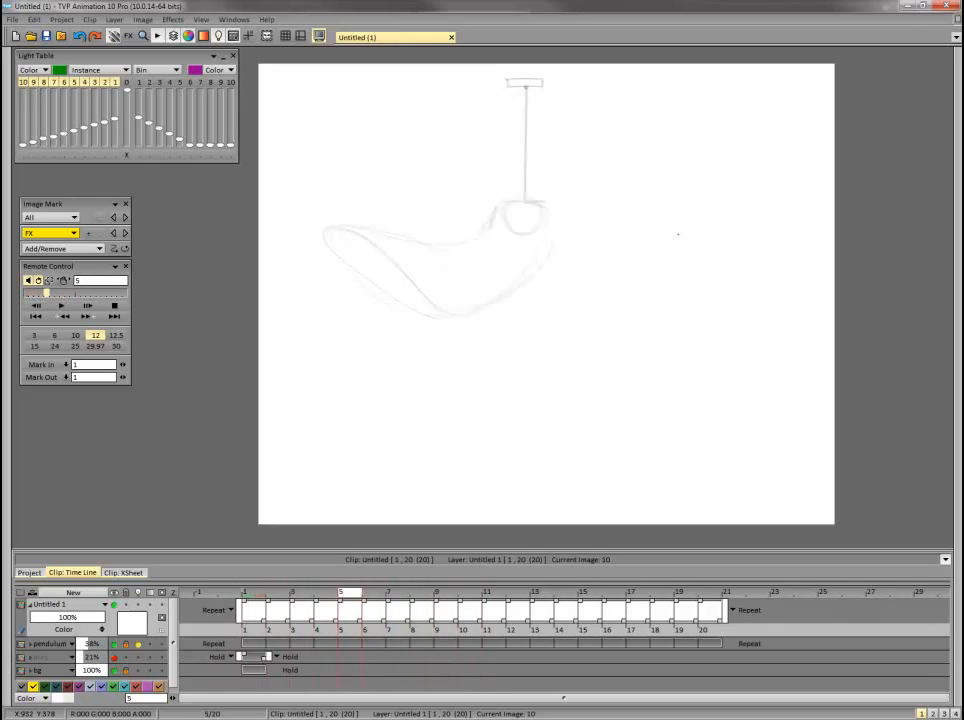
key("Delete")
On frame 10, draw the tube's outer edge curving down to the right from the bob.
key("Left")
key("Left")
key("Left")
key("Left")
key("Left")
key("Left")
key("Left")
key("Left")
key("Left")
key("Right")
key("Right")
key("Right")
key("Right")
key("Right")
key("Right")
key("Right")
key("Right")
key("Right")
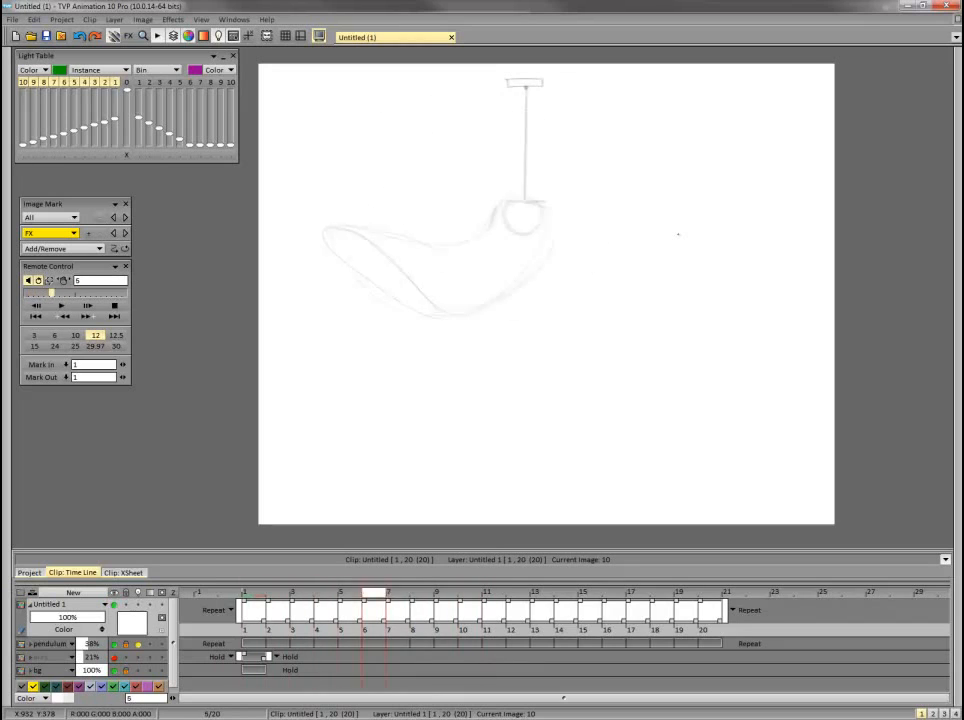
left_click_drag(678, 113, 703, 211)
Draw the frame 10 tube's inner edge and slanted trailing end, and check it against the preceding frames.
key("Left")
key("Left")
key("Left")
key("Left")
key("Left")
key("Left")
key("Left")
key("Left")
key("Left")
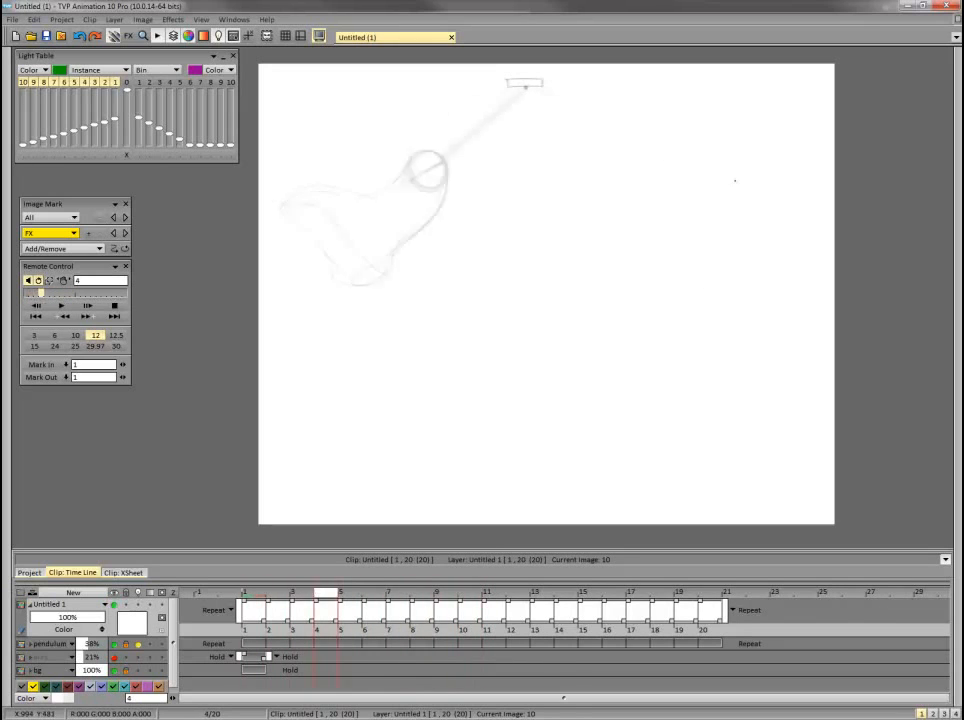
key("Right")
key("Right")
key("Right")
key("Right")
key("Right")
key("Right")
key("Right")
key("Right")
key("Right")
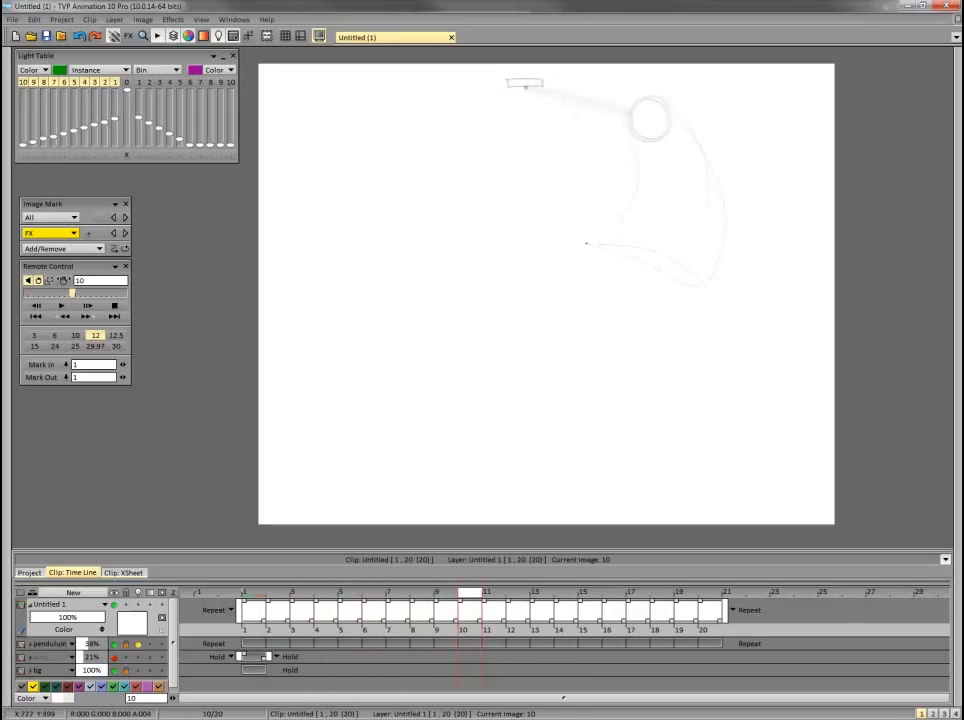
key("Left")
key("Left")
key("Left")
key("Left")
key("Left")
key("Left")
key("Left")
key("Left")
key("Left")
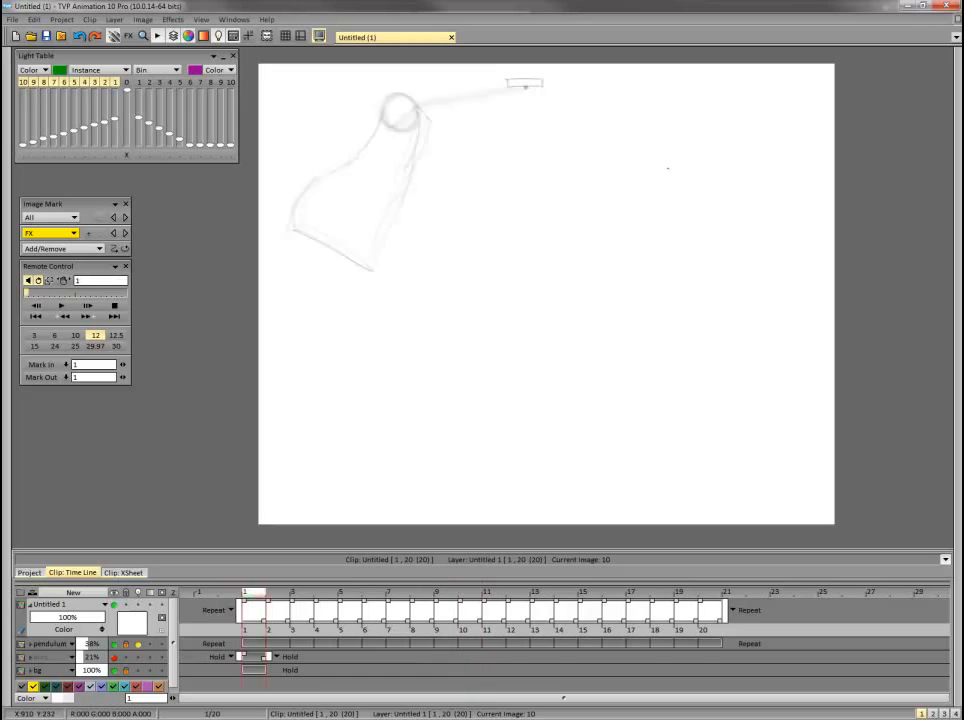
On frame 11, draw a new tube's outer edge curving down from the bob and its trailing end.
key("Right")
key("Right")
key("Right")
key("Right")
key("Right")
key("Right")
key("Right")
key("Right")
key("Right")
key("Right")
key("shift+Return")
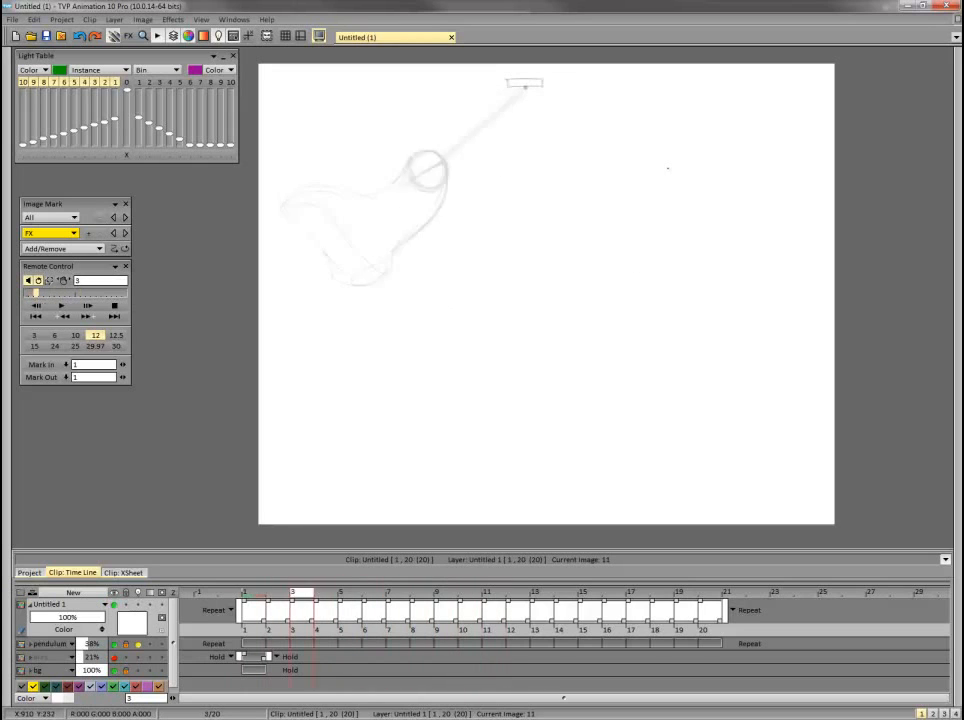
key("shift+Return")
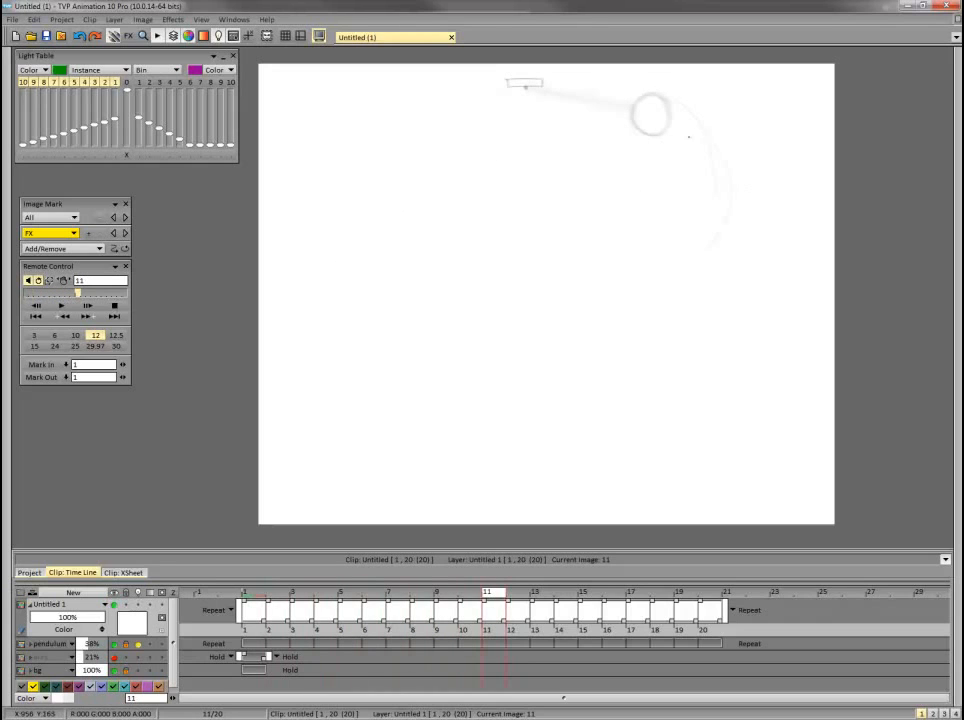
mouse_move(611, 232)
left_mouse_down()
mouse_move(626, 227)
mouse_move(714, 261)
left_mouse_up()
Compare the new frame 11 tube with the existing tube on frame 12.
key("Return")
key("Return")
key("Right")
key("Return")
key("Return")
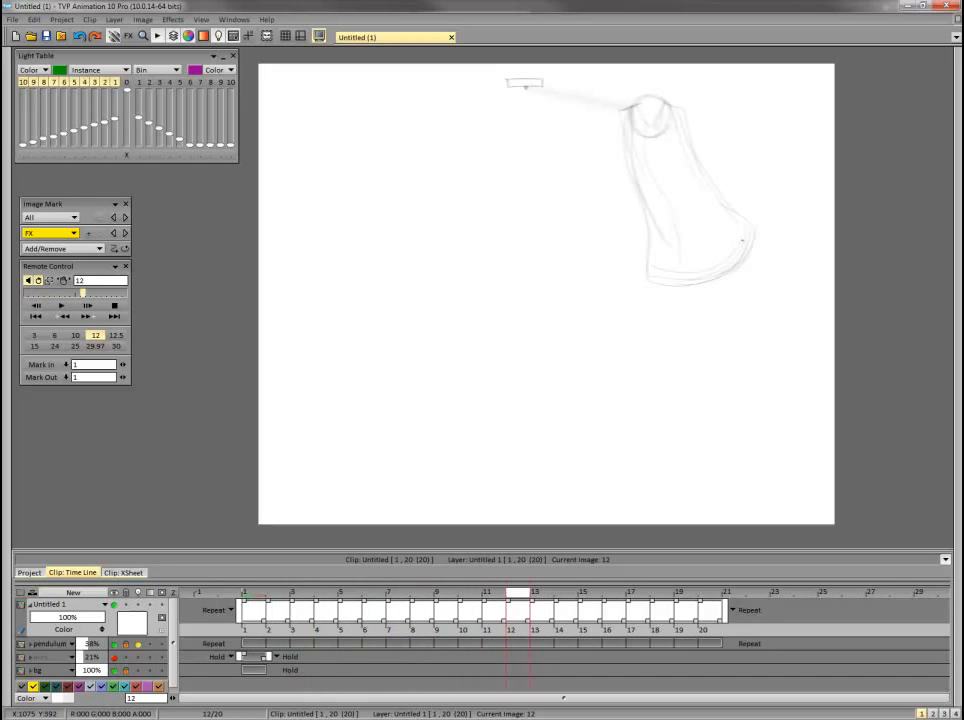
Play back the 20-frame loop, stop it, and return to frame 1 on the Untitled 1 layer.
left_click(61, 305)
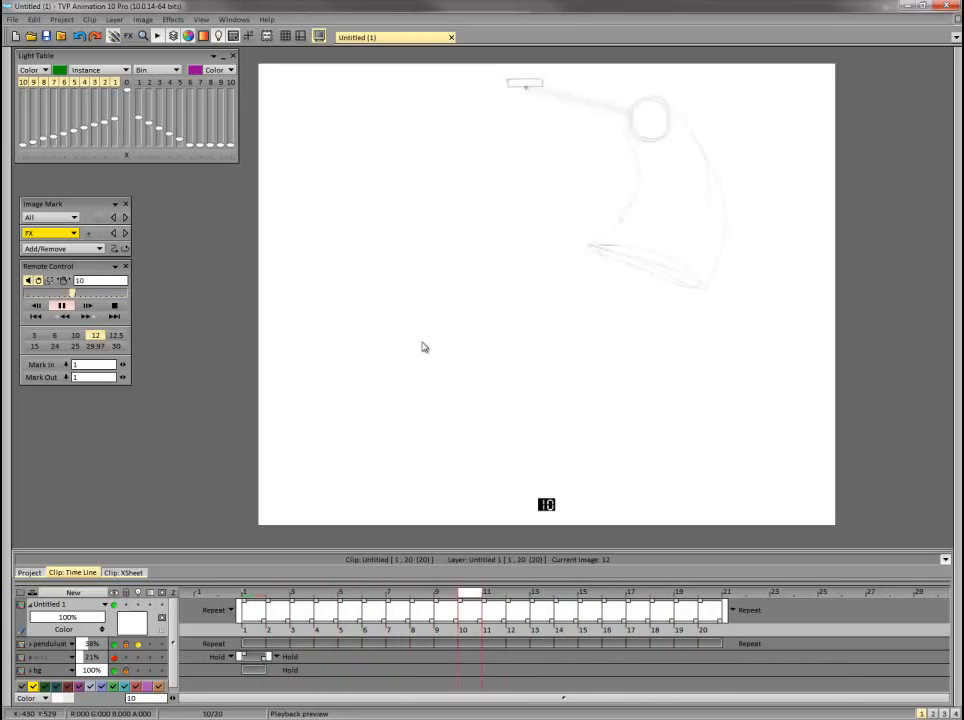
left_click(114, 306)
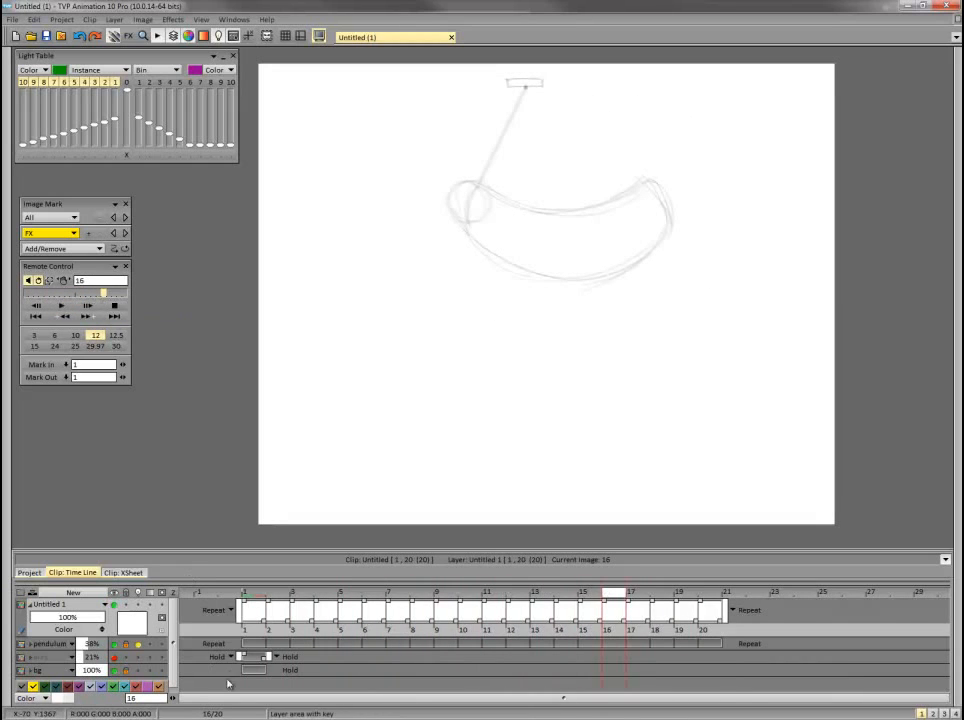
left_click(250, 596)
left_click(73, 604)
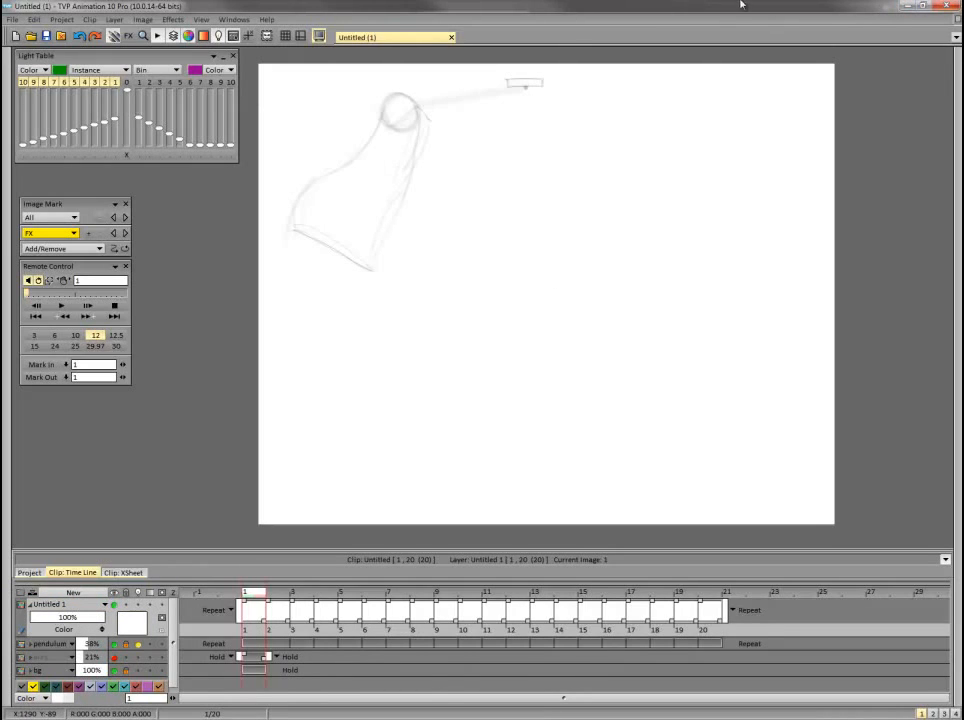
Show all the custom panels and close the Instance Panel.
left_click(233, 37)
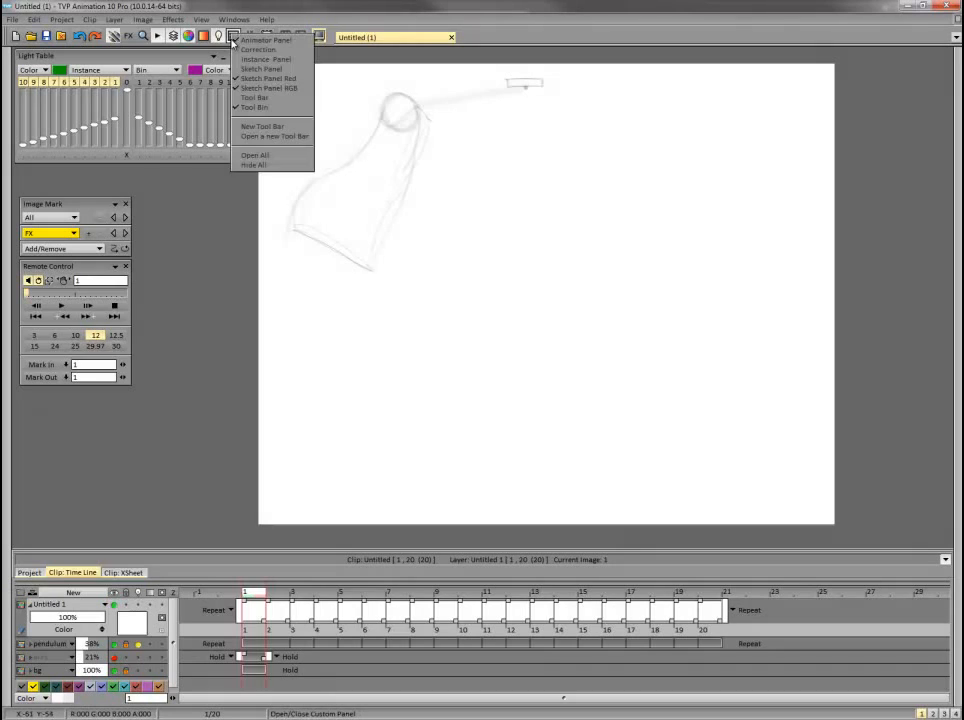
left_click(233, 37)
left_click(233, 37)
left_click(235, 38)
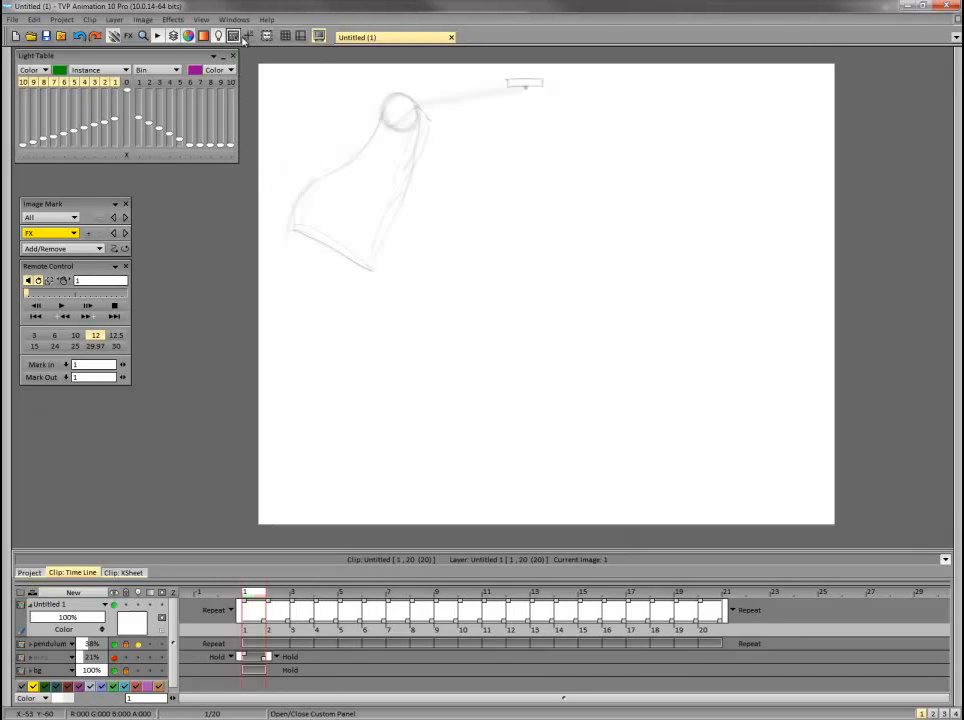
left_click(233, 37)
left_click(233, 37)
left_click(233, 38)
left_click(233, 38)
left_click(231, 36)
left_click(249, 151)
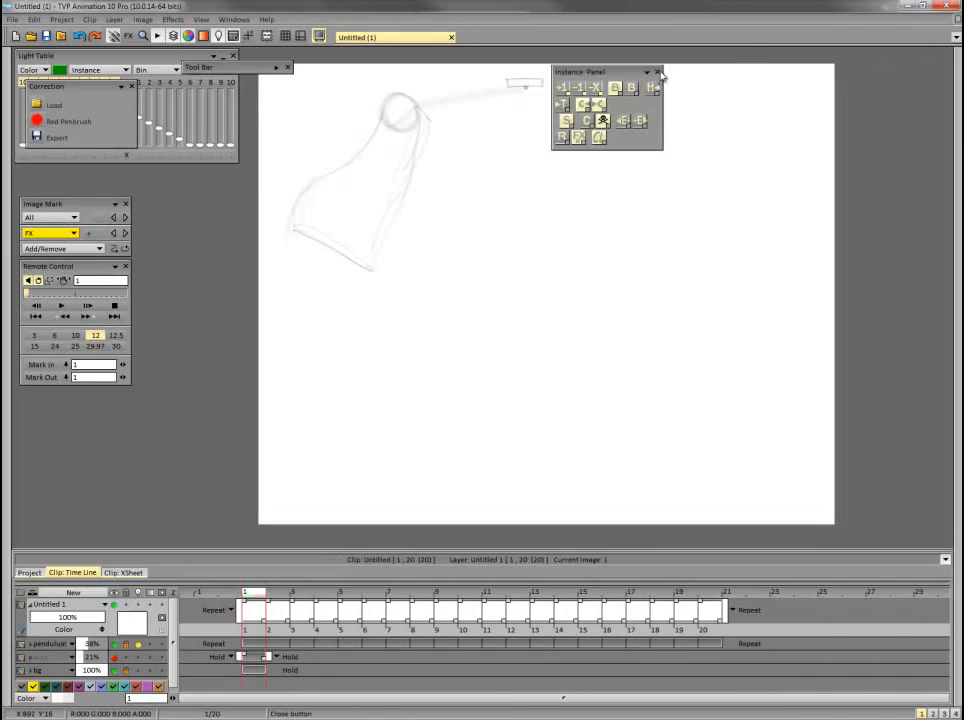
left_click(657, 72)
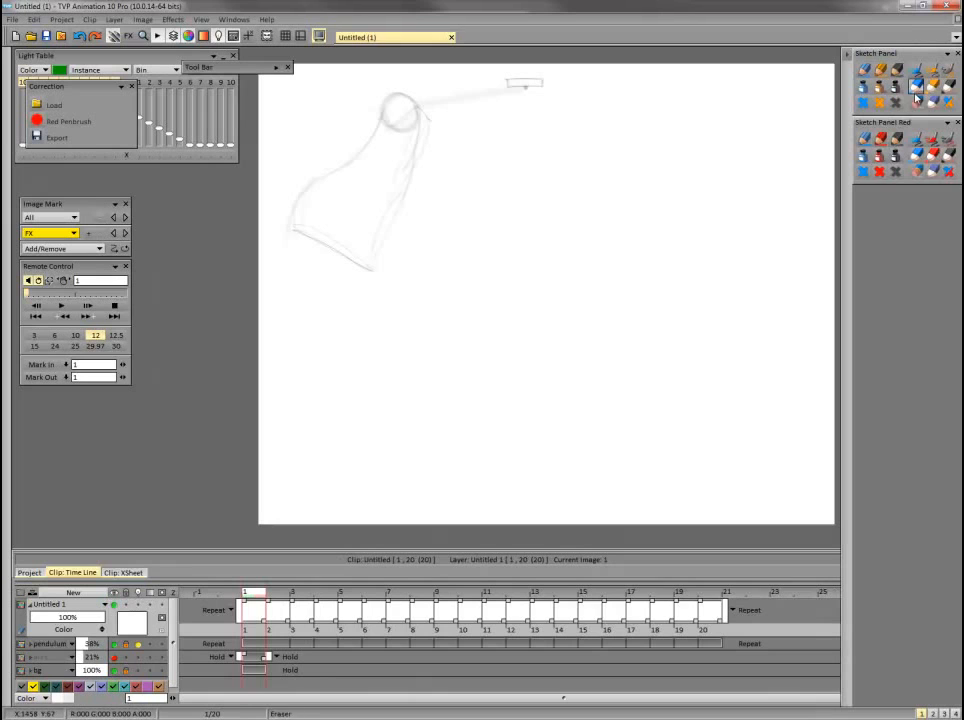
Duplicate the current Untitled 1 layer with its instance heads cleared.
left_click(958, 20)
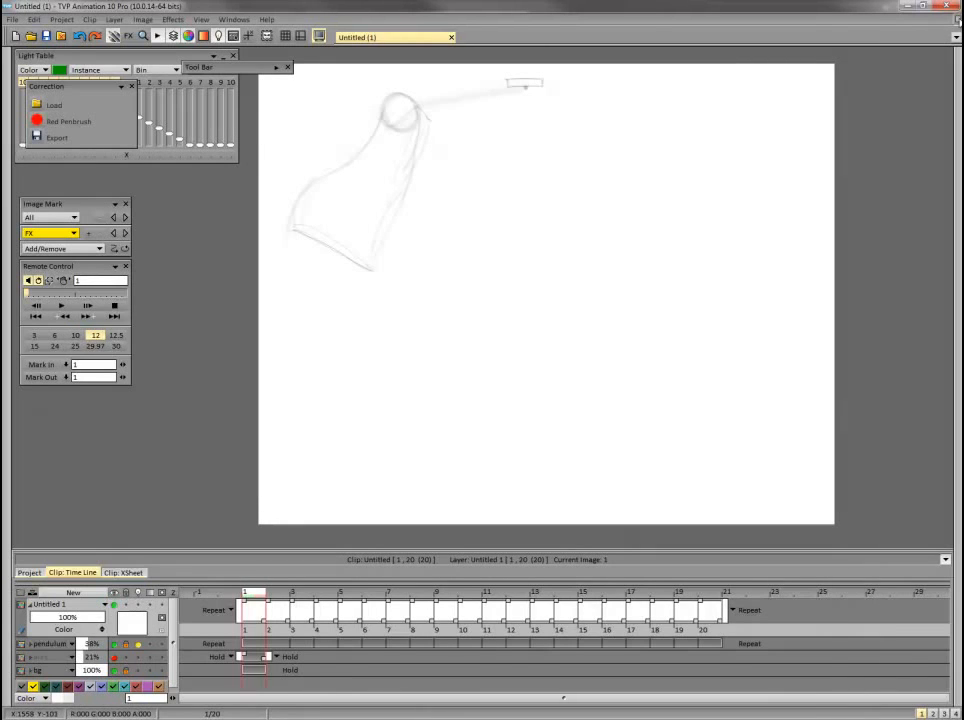
left_click(958, 21)
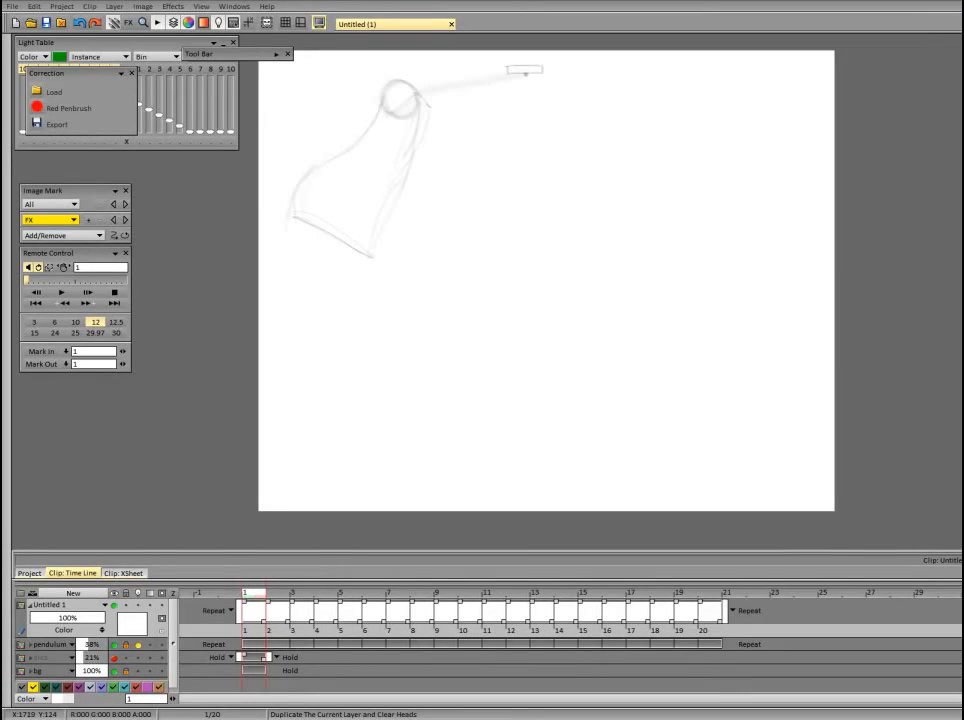
left_click(963, 149)
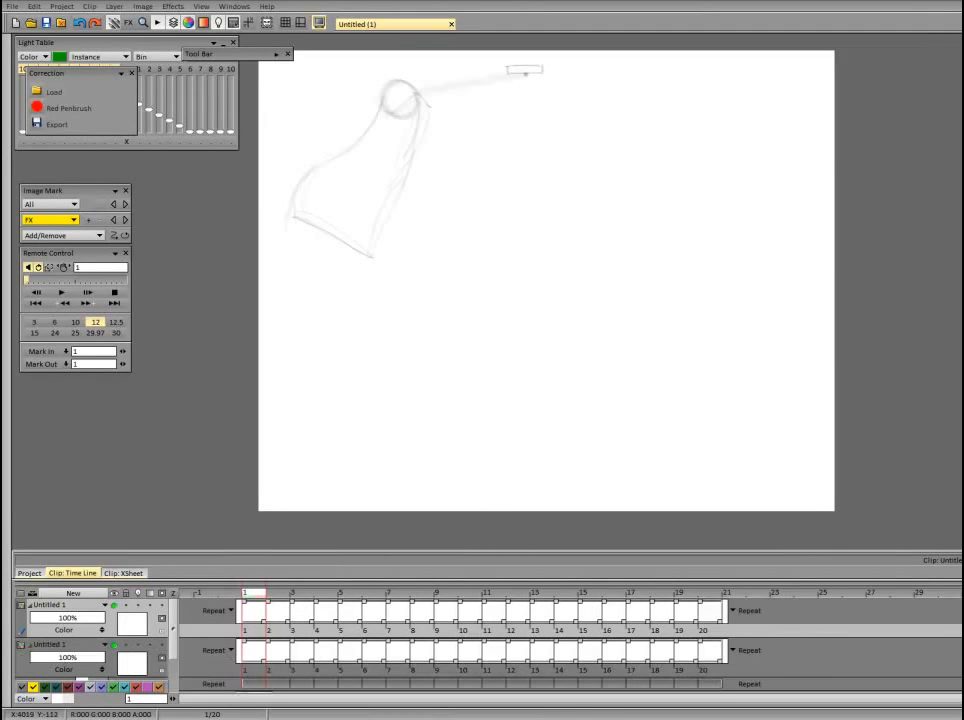
left_click(963, 2)
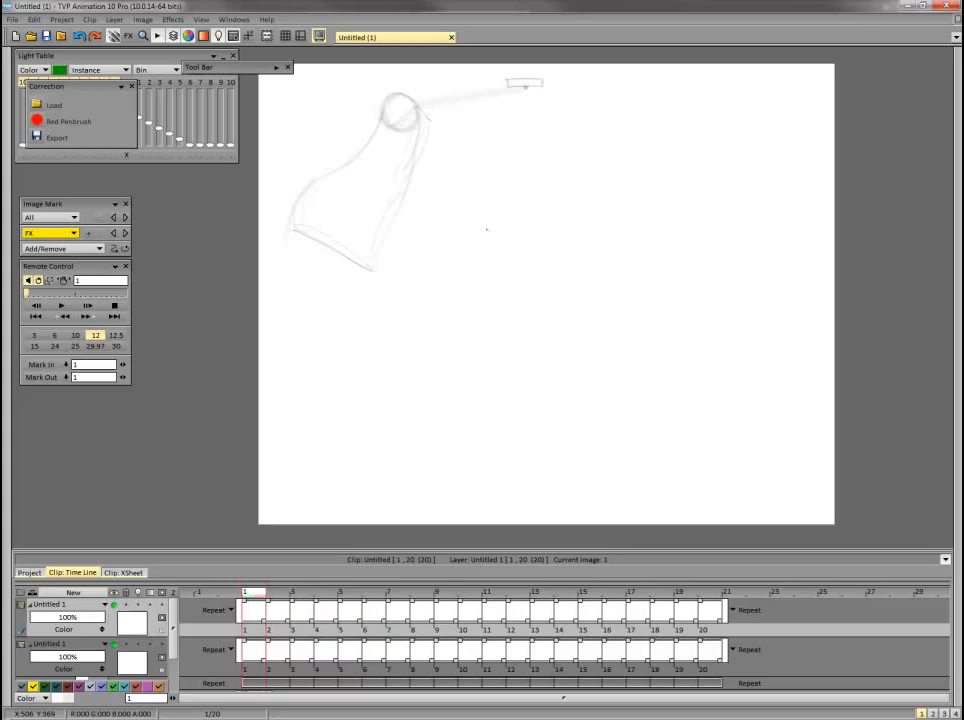
Review frames 1 to 6 and collapse and lock the lower Untitled 1 layer.
key("Right")
key("Right")
key("Right")
key("Right")
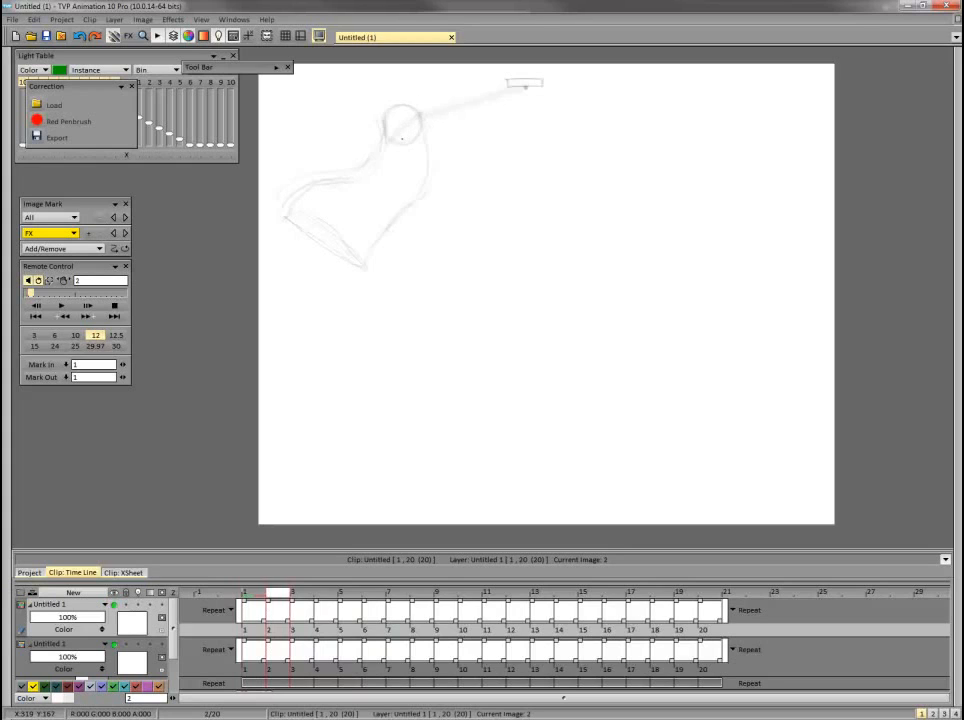
key("Right")
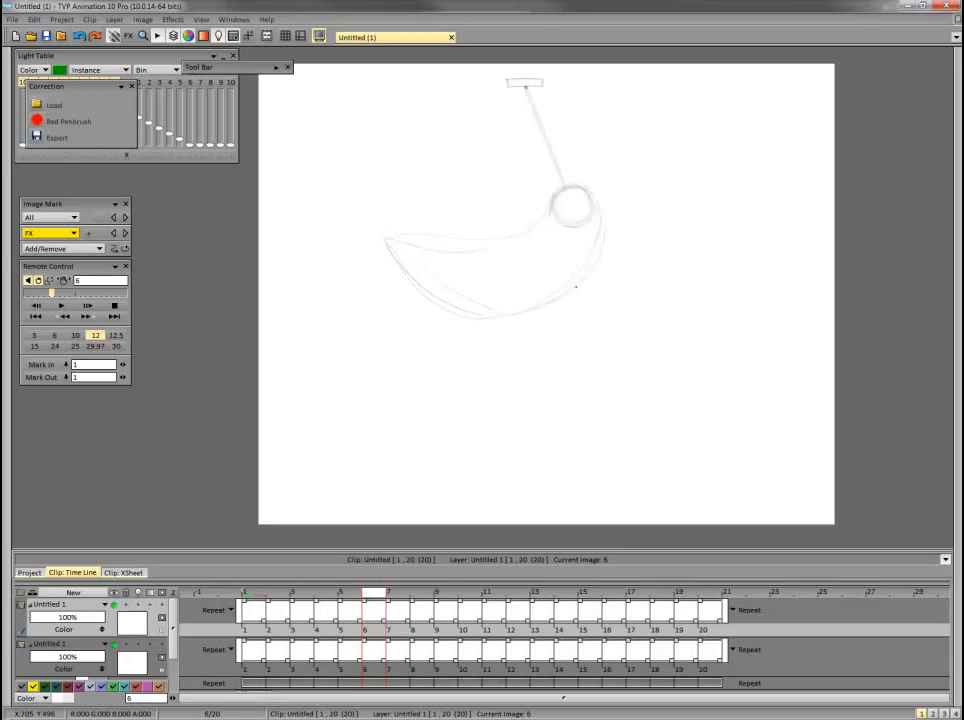
left_click(24, 648)
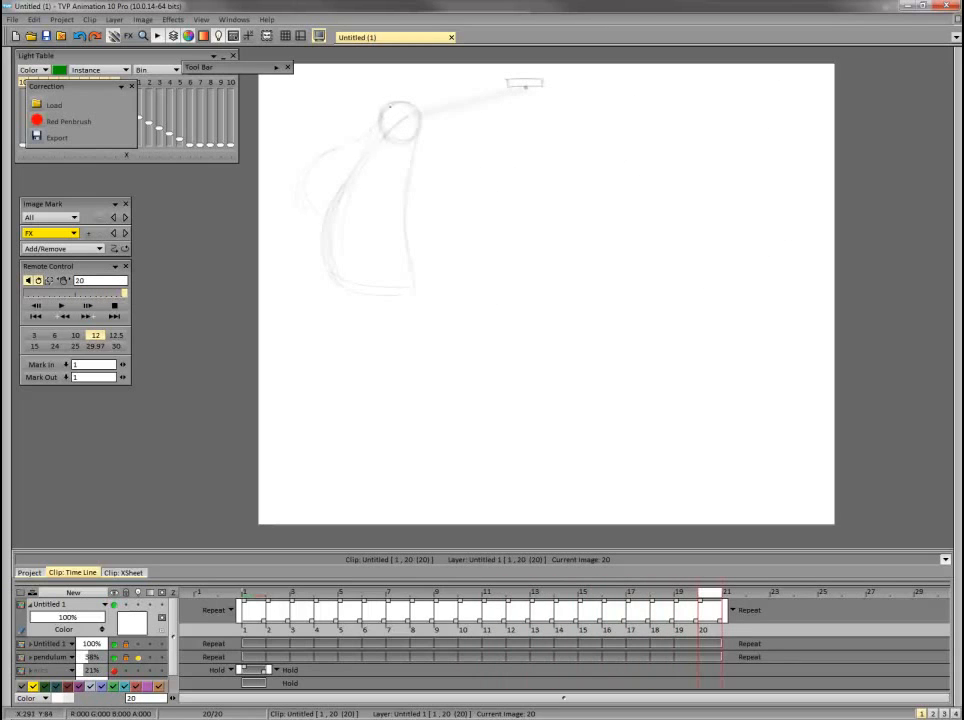
Flip through the last frames of the loop to check the second tube's motion.
key("Return")
key("Return")
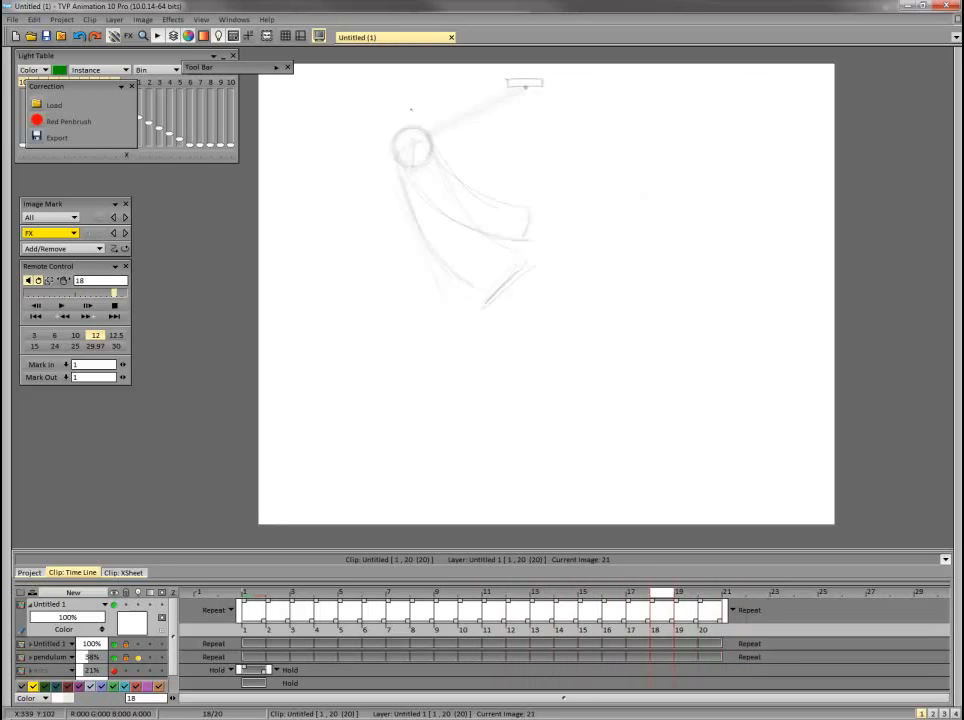
key("Return")
key("0")
key("Return")
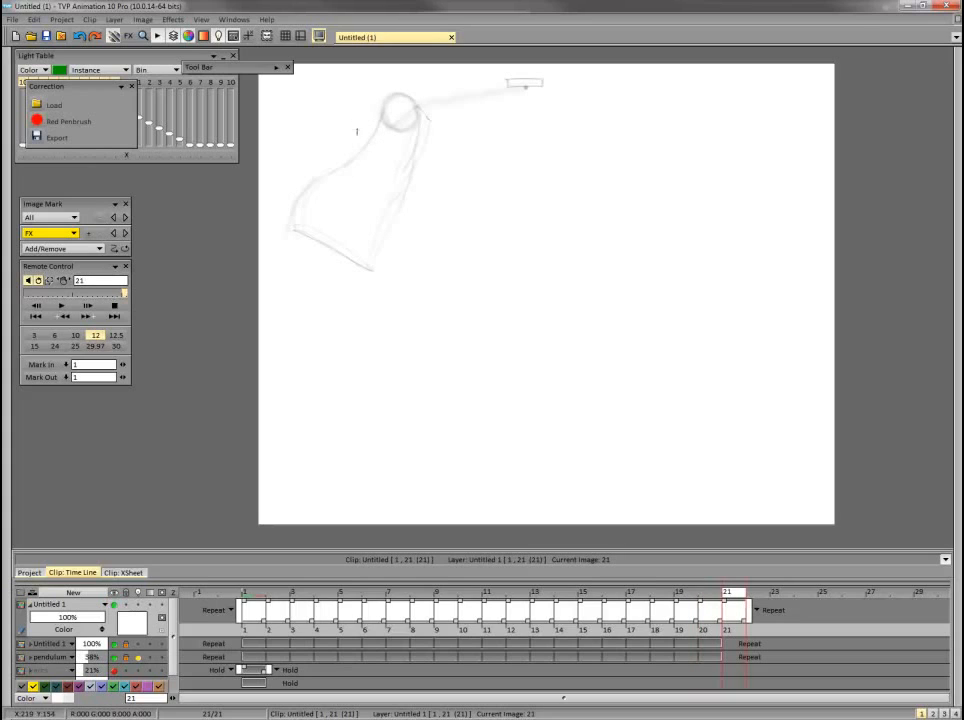
Delete the extra frame 21 from the upper Untitled 1 layer and return to frame 1.
left_click(738, 628)
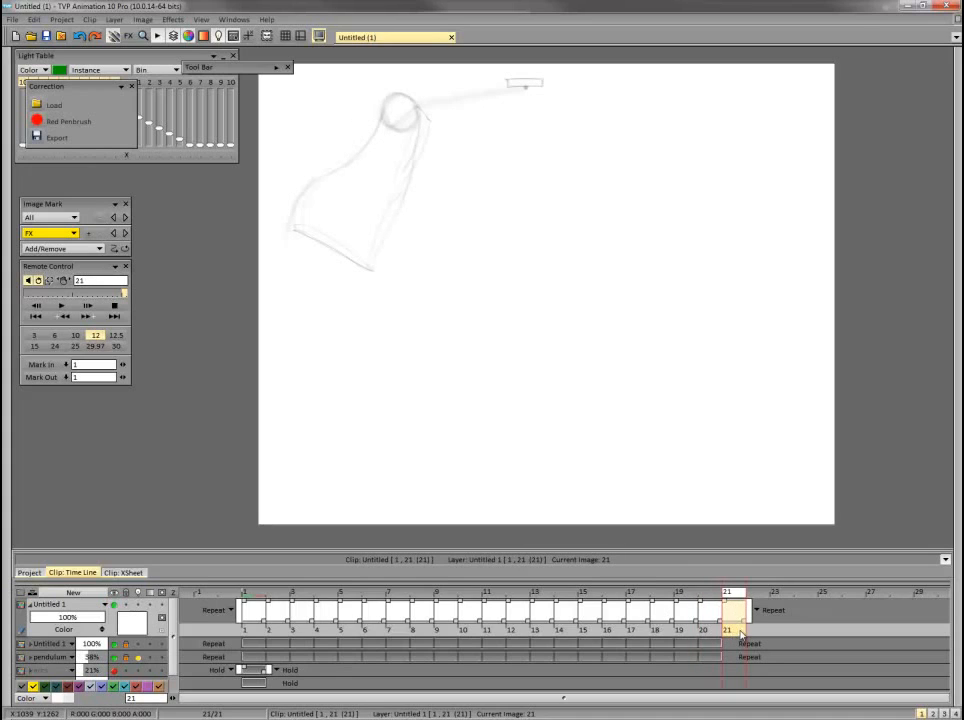
key("Delete")
left_click(248, 597)
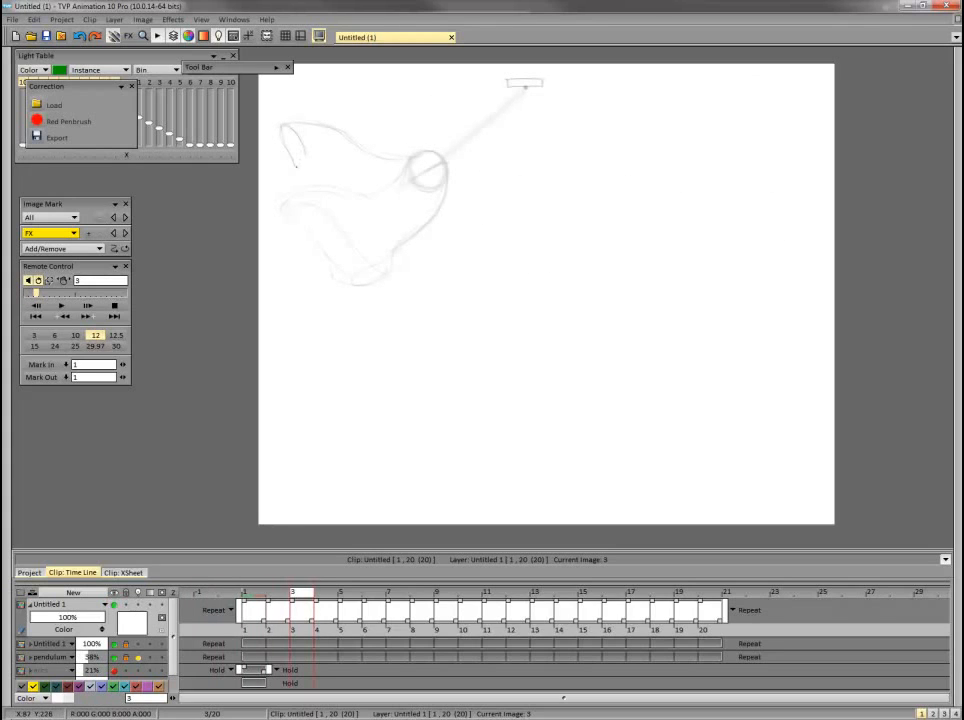
Draw the second tube's edges on frames 3 and 5, checking them against the preceding frames.
left_click_drag(348, 175, 404, 179)
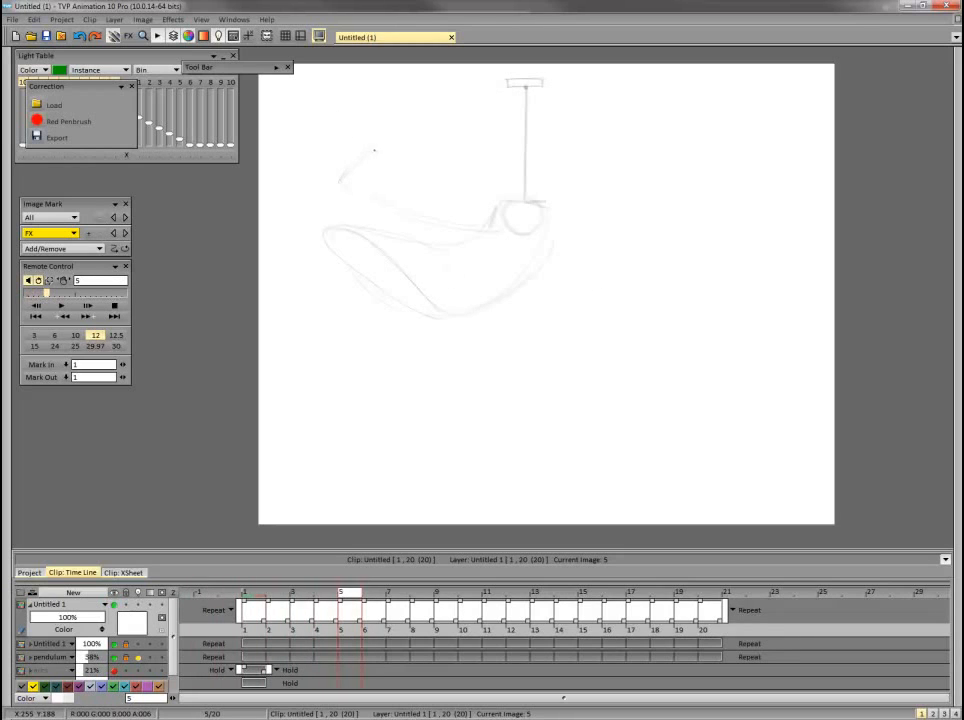
mouse_move(508, 202)
left_mouse_down()
mouse_move(372, 153)
mouse_move(347, 180)
mouse_move(445, 225)
left_mouse_up()
key("Left")
key("Left")
key("Left")
key("Right")
key("Right")
key("Right")
key("Right")
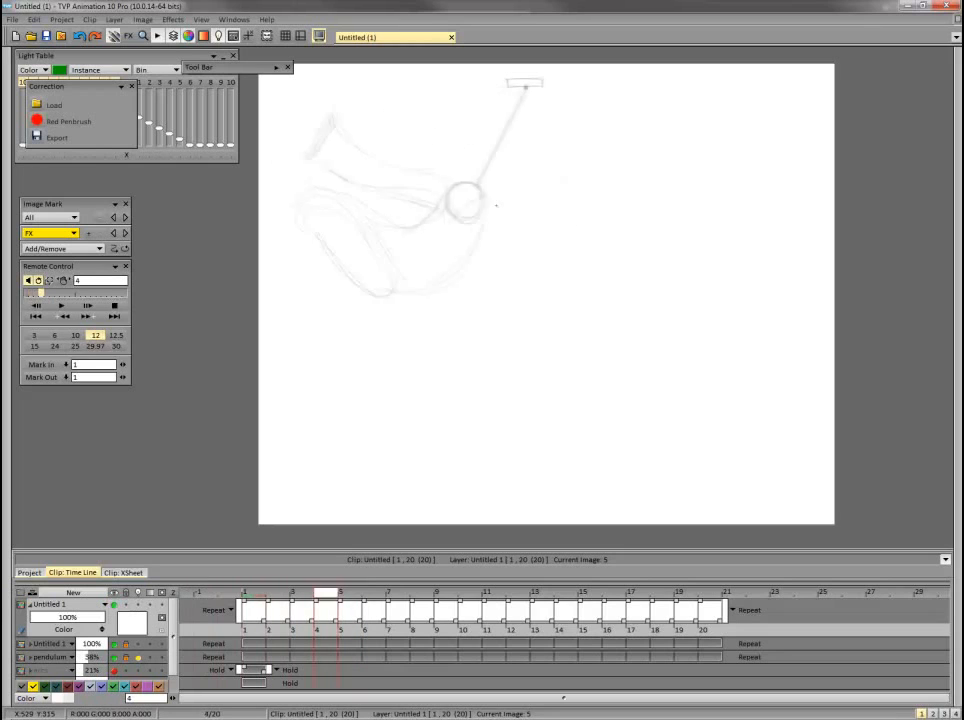
Play back the loop with both tubes, stop it, and return to frame 1.
left_click(61, 305)
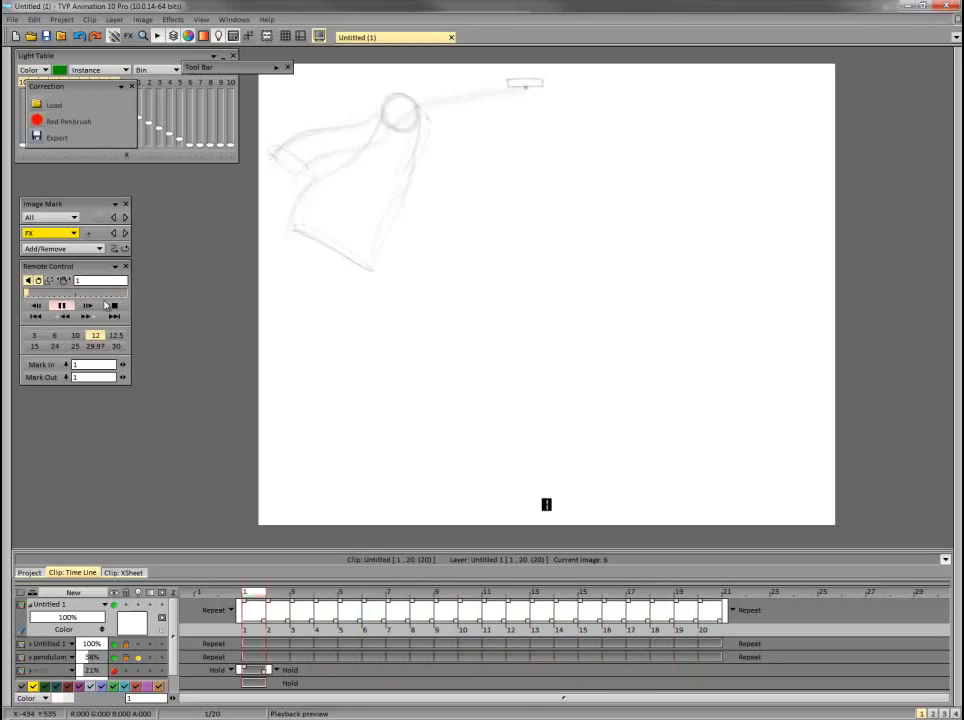
left_click(62, 307)
left_click(254, 593)
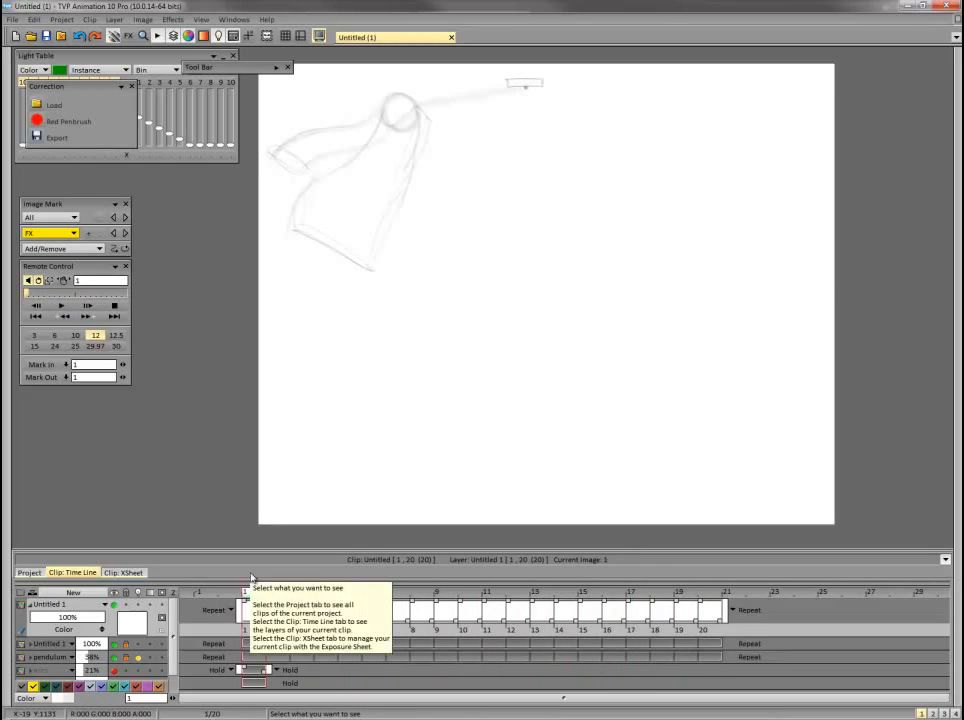
Duplicate the second tube's layer for a third tube, and lock and collapse the Untitled 1 layer below it.
left_click(955, 22)
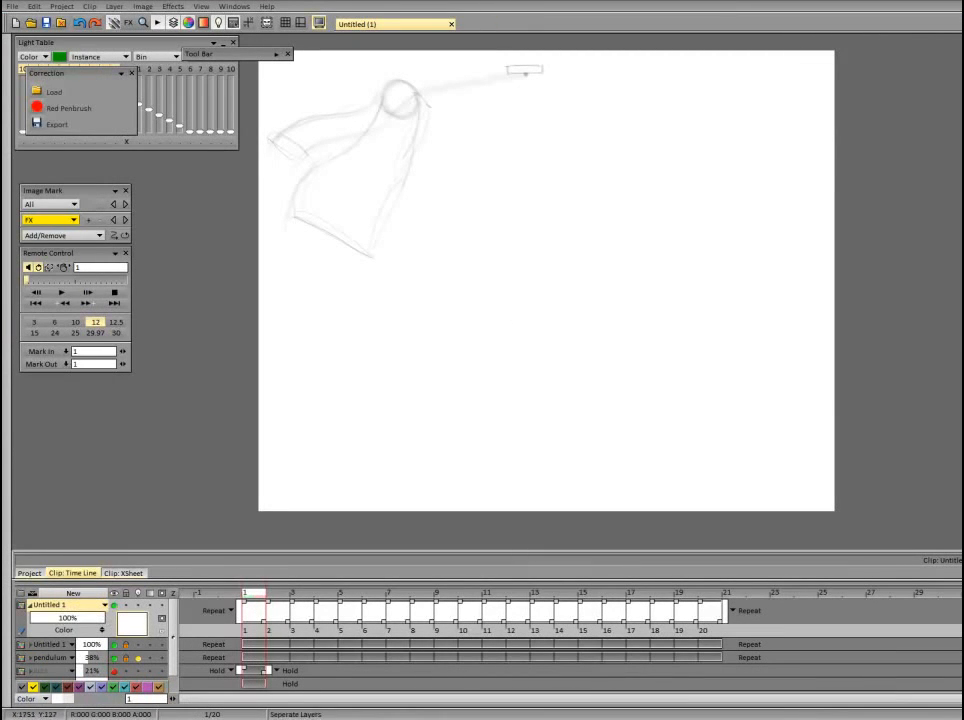
left_click(31, 645)
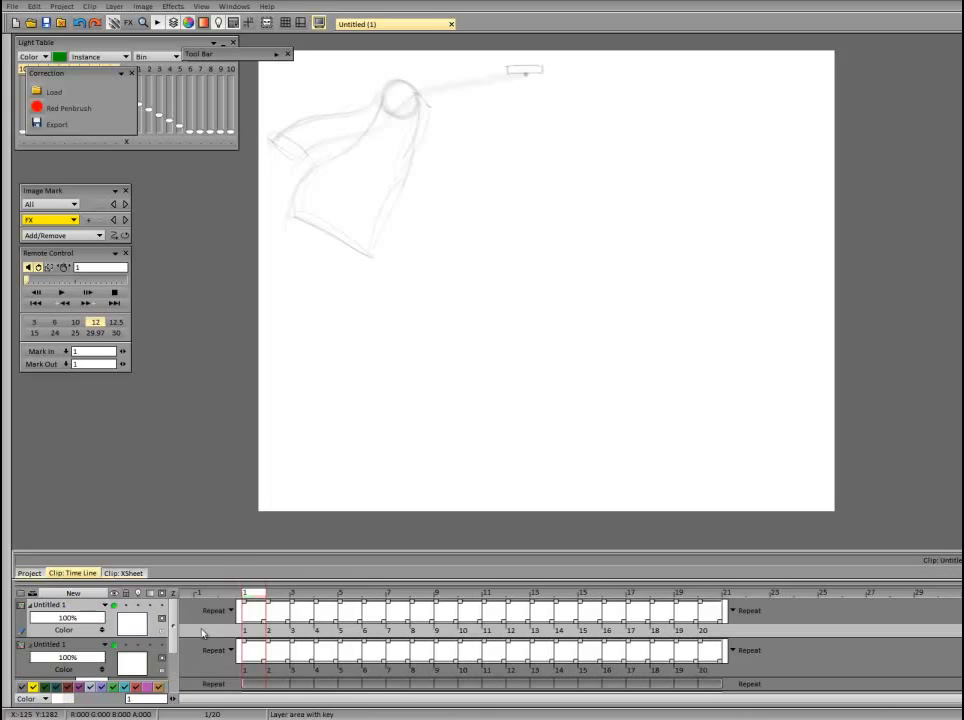
left_click(105, 645)
left_click(98, 646)
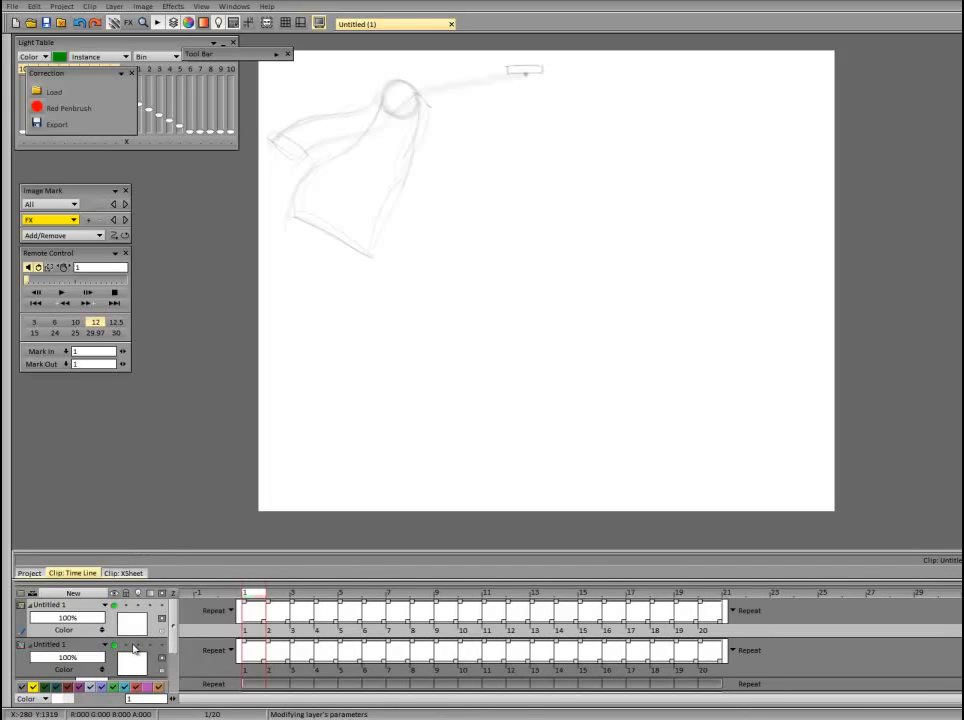
left_click(31, 645)
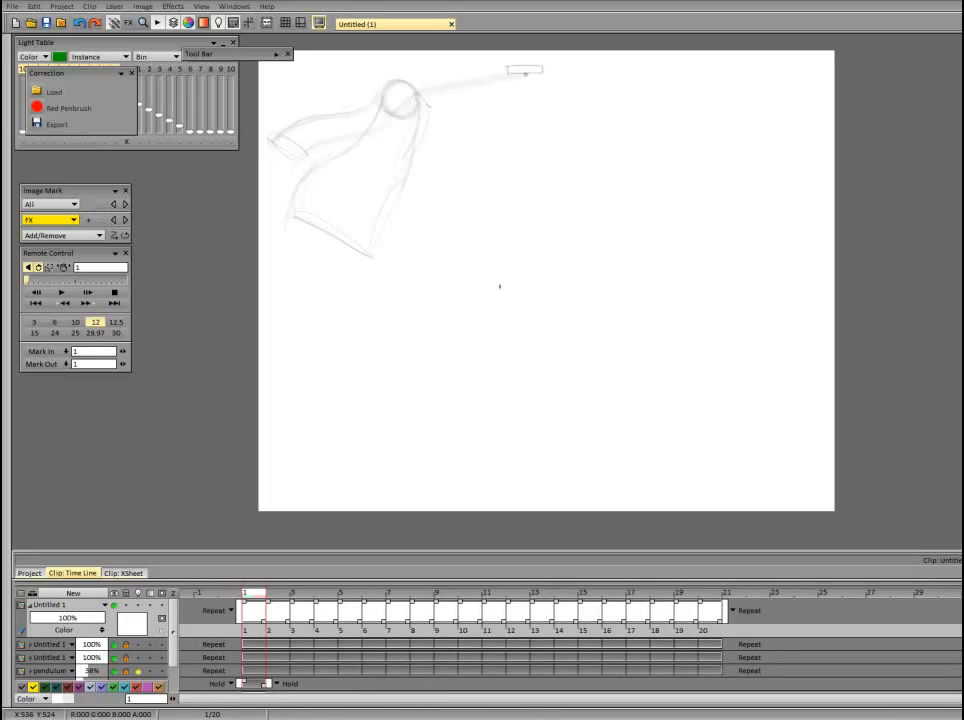
On frame 6, draw the third tube's lower edge from the bob to its trailing end and compare it with the preceding frames.
key("Return")
key("Return")
key("Return")
mouse_move(353, 593)
left_mouse_down()
mouse_move(377, 595)
mouse_move(360, 594)
left_mouse_up()
key("Return")
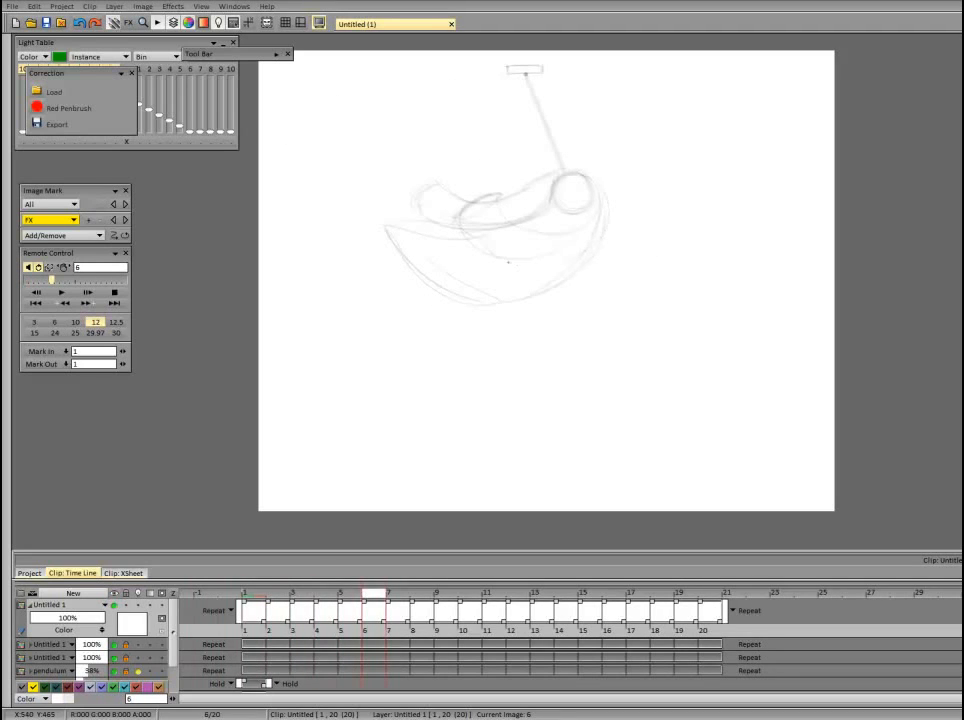
mouse_move(508, 262)
left_mouse_down()
mouse_move(597, 241)
mouse_move(465, 246)
mouse_move(467, 207)
left_mouse_up()
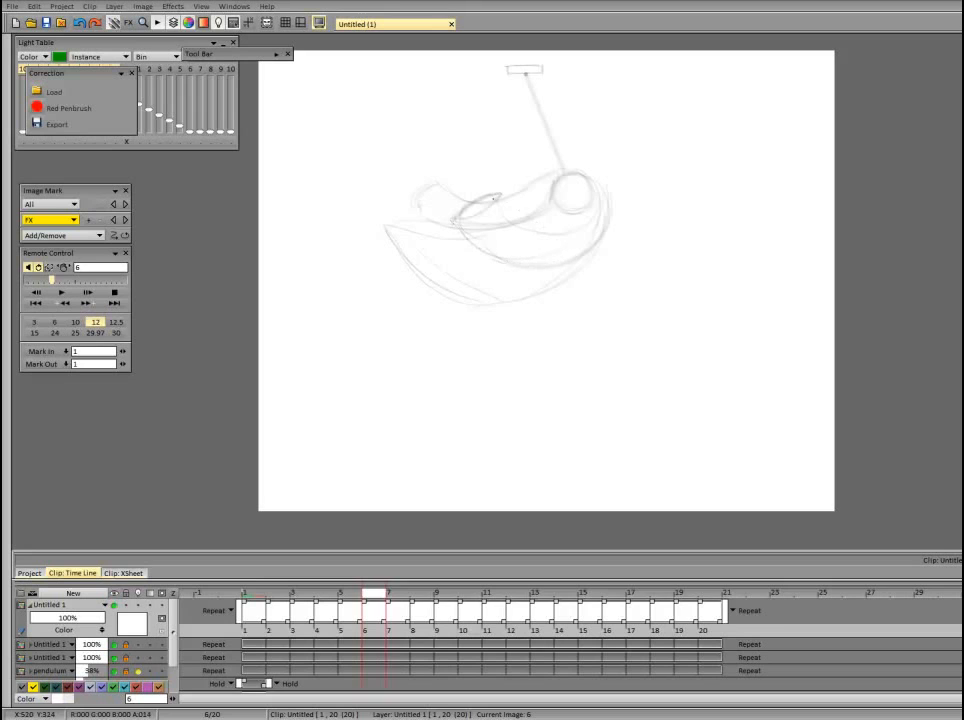
key("Left")
key("Left")
key("Left")
key("Left")
key("Right")
key("Right")
key("Right")
key("Right")
key("Right")
On frame 7, draw the third tube's oval trailing end and its outer edge curving down from the bob.
key("Left")
key("Left")
key("Left")
key("Left")
key("Left")
key("Left")
key("Left")
key("Left")
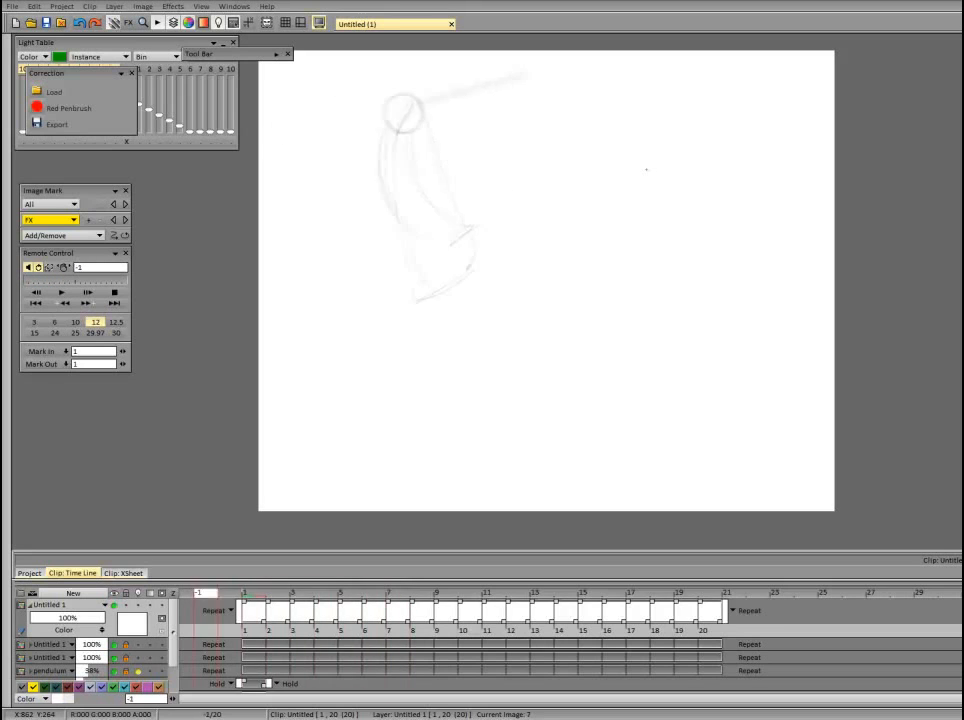
key("Right")
key("Right")
key("Right")
key("Right")
key("Right")
key("Right")
key("Right")
key("Right")
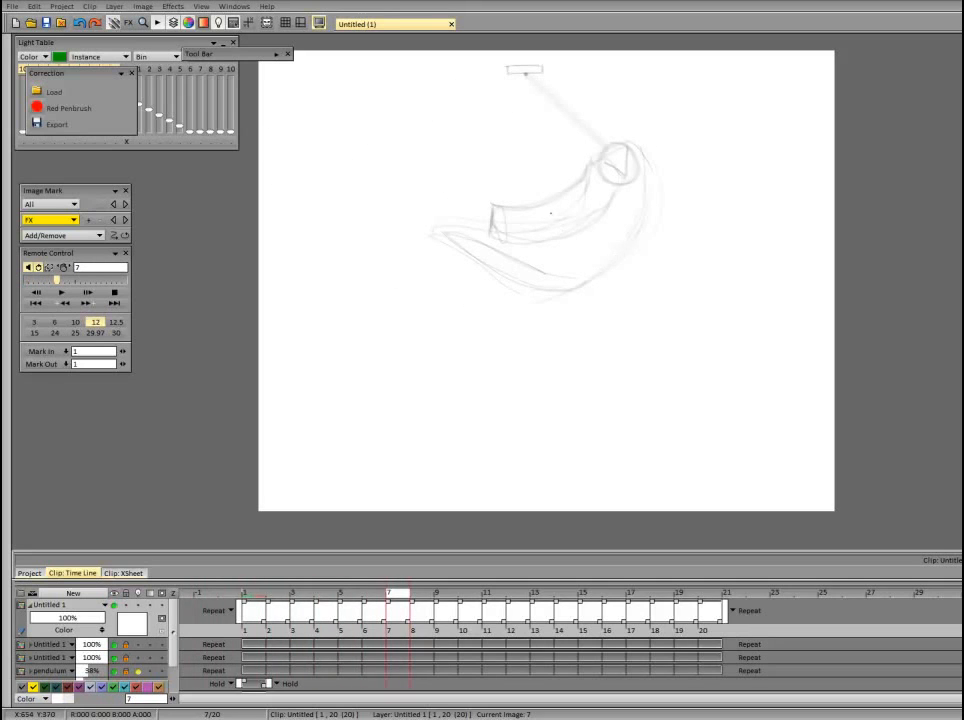
key("Left")
key("Left")
key("Left")
key("Left")
key("Left")
key("Left")
key("Left")
key("Left")
key("Right")
key("Right")
key("Right")
key("Right")
key("Right")
key("Right")
key("Right")
key("Right")
left_click_drag(563, 231, 539, 242)
left_click_drag(668, 209, 630, 250)
Draw the frame 7 tube's inner edge from the bob to the trailing end and check it against the preceding frames.
key("Left")
key("Left")
key("Left")
key("Left")
key("Left")
key("Left")
key("Left")
key("Left")
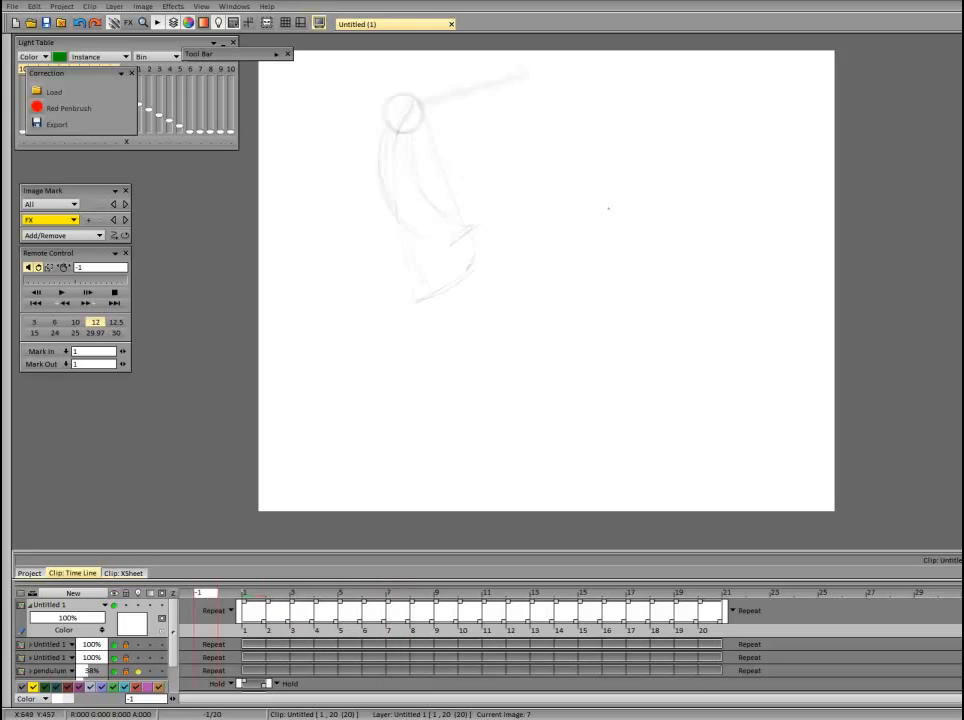
key("Right")
key("Right")
key("Right")
key("Right")
key("Right")
key("Right")
key("Right")
key("Right")
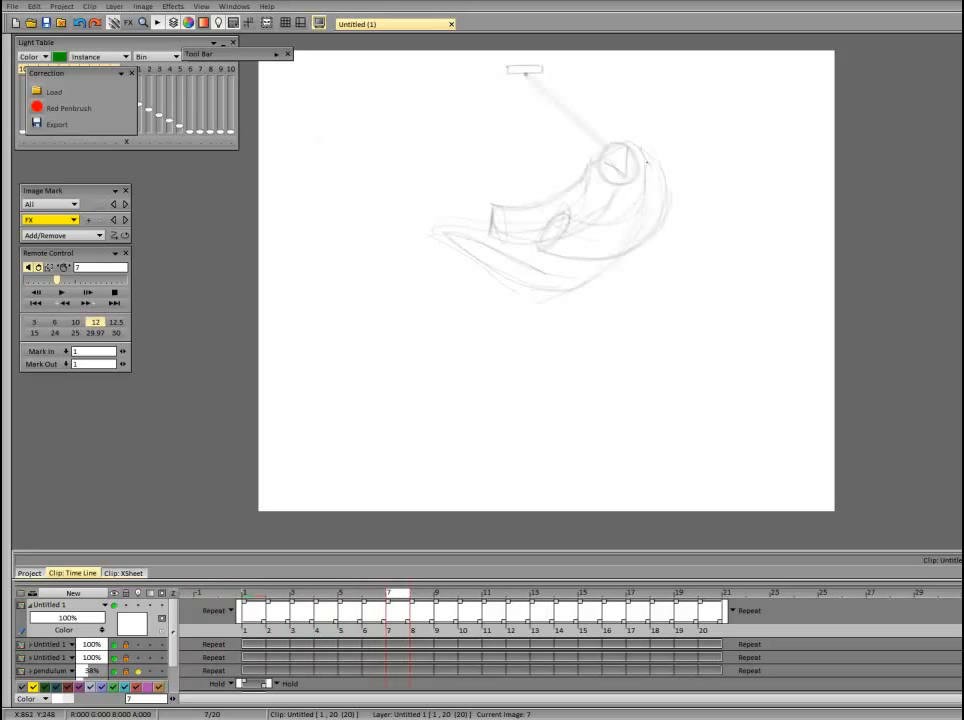
left_click_drag(647, 163, 562, 223)
left_click_drag(647, 190, 626, 214)
key("Left")
key("Left")
key("Left")
key("Left")
key("Left")
key("Left")
key("Right")
key("Right")
key("Right")
key("Right")
key("Right")
key("Right")
Flip between frame 8 and the preceding frames to examine how the third tube moves.
key("Right")
key("Left")
key("Left")
key("Left")
key("Left")
key("Left")
key("Left")
key("Left")
key("Right")
key("Right")
key("Right")
key("Right")
key("Right")
key("Right")
key("Right")
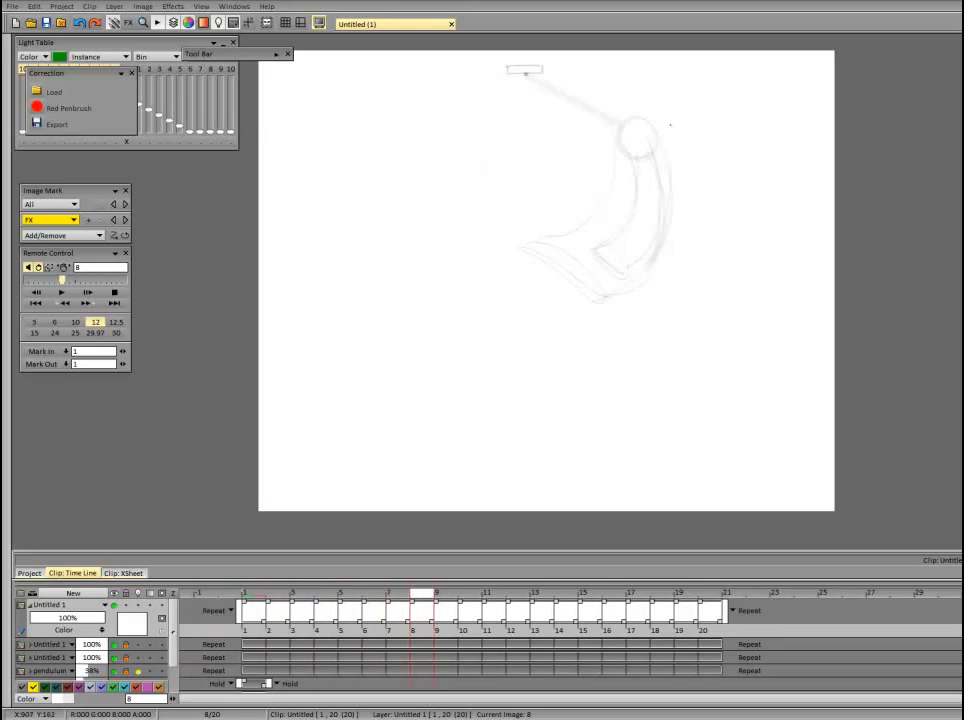
key("Left")
key("Left")
key("Left")
key("Left")
key("Left")
key("Left")
key("Left")
key("Right")
key("Right")
key("Right")
key("Right")
key("Right")
key("Right")
key("Right")
key("Left")
key("Left")
key("Left")
key("Left")
key("Left")
key("Left")
key("Left")
key("Right")
key("Right")
key("Right")
key("Right")
key("Right")
key("Right")
key("Right")
Draw the third tube's trailing end on frame 23.
key("Return")
key("Return")
key("Return")
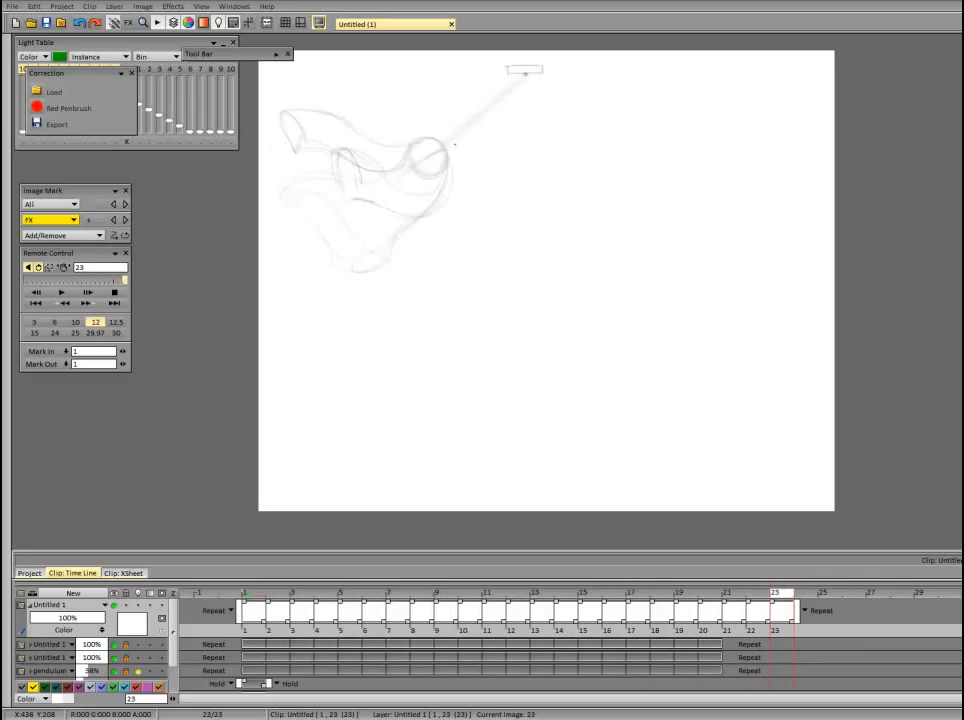
left_click_drag(359, 157, 352, 183)
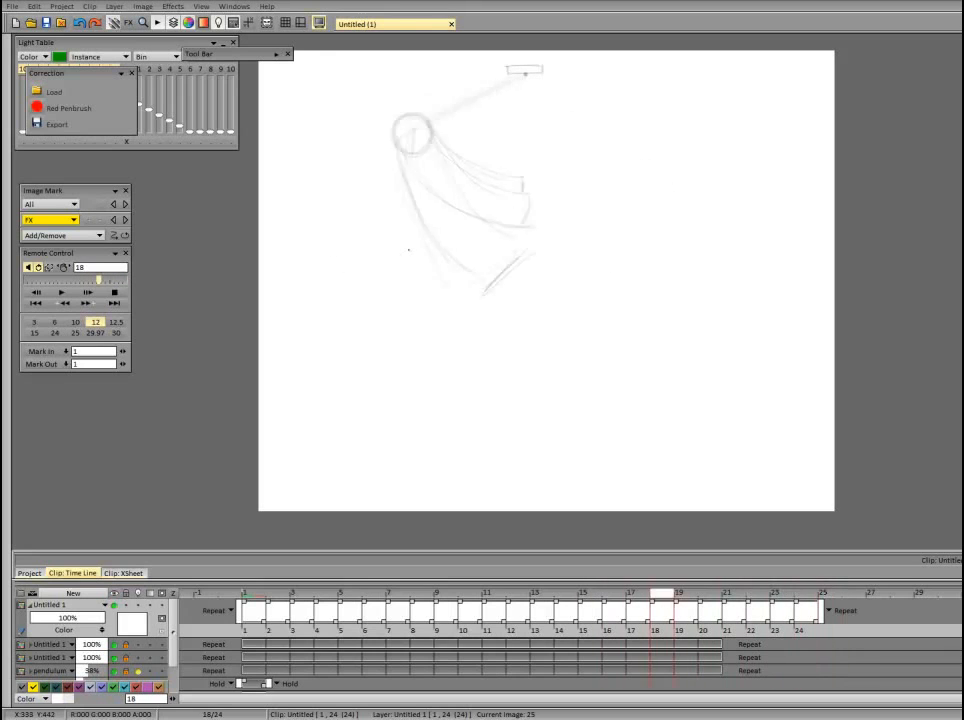
Draw the third tube's oval trailing end on frame 25 and compare it with the preceding frames.
key("Return")
left_click_drag(402, 239, 428, 217)
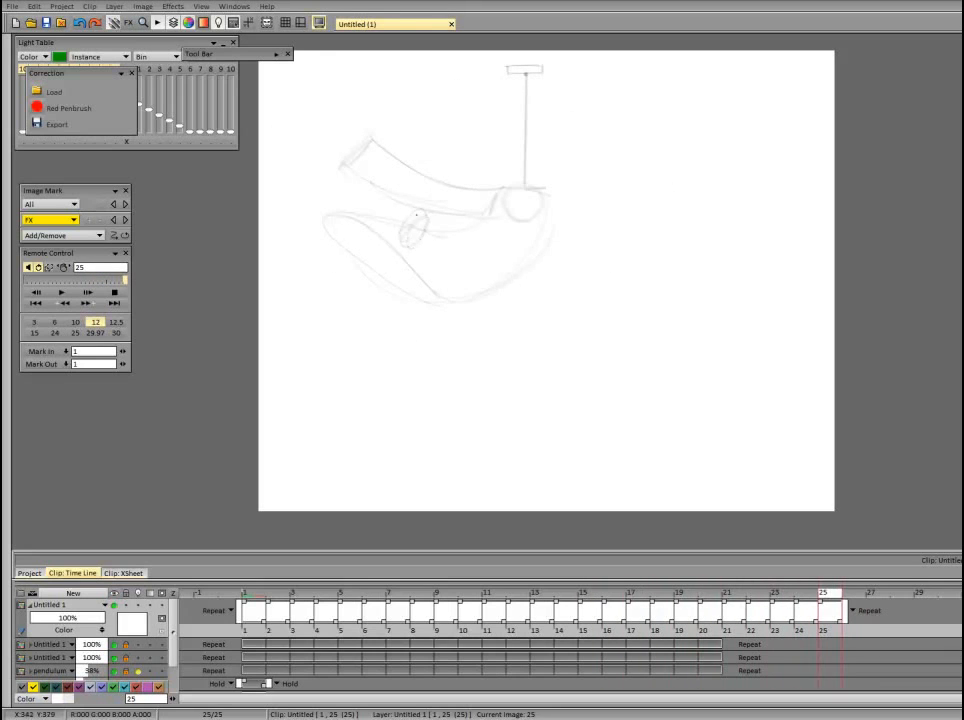
key("Left")
key("Left")
key("Left")
key("Left")
key("Left")
key("Left")
key("Right")
key("Right")
key("Right")
key("Right")
key("Right")
key("Right")
key("Return")
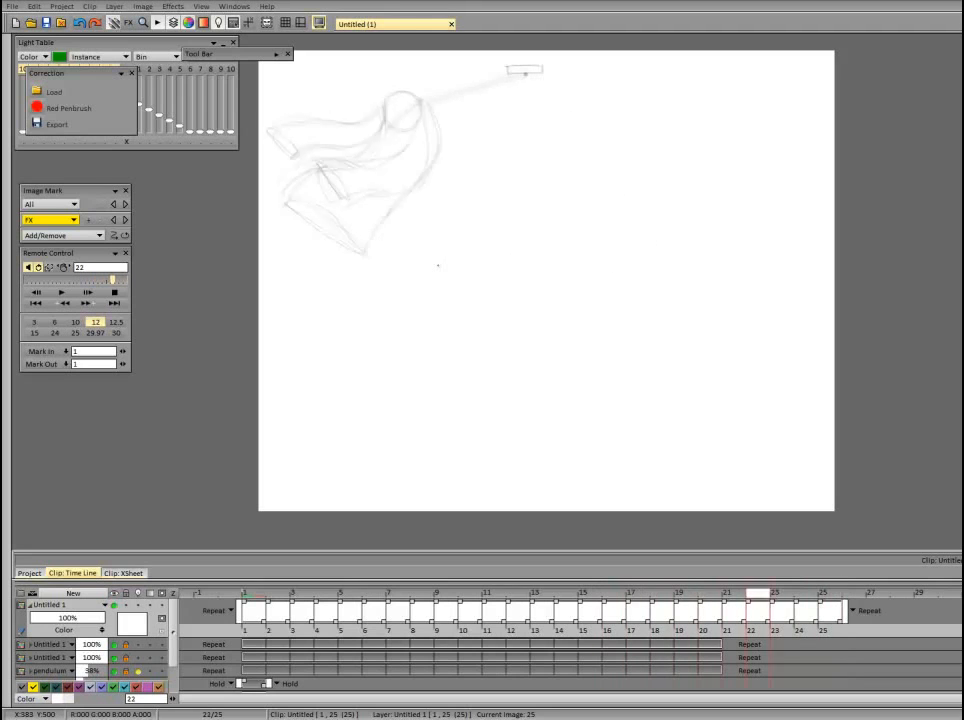
key("Return")
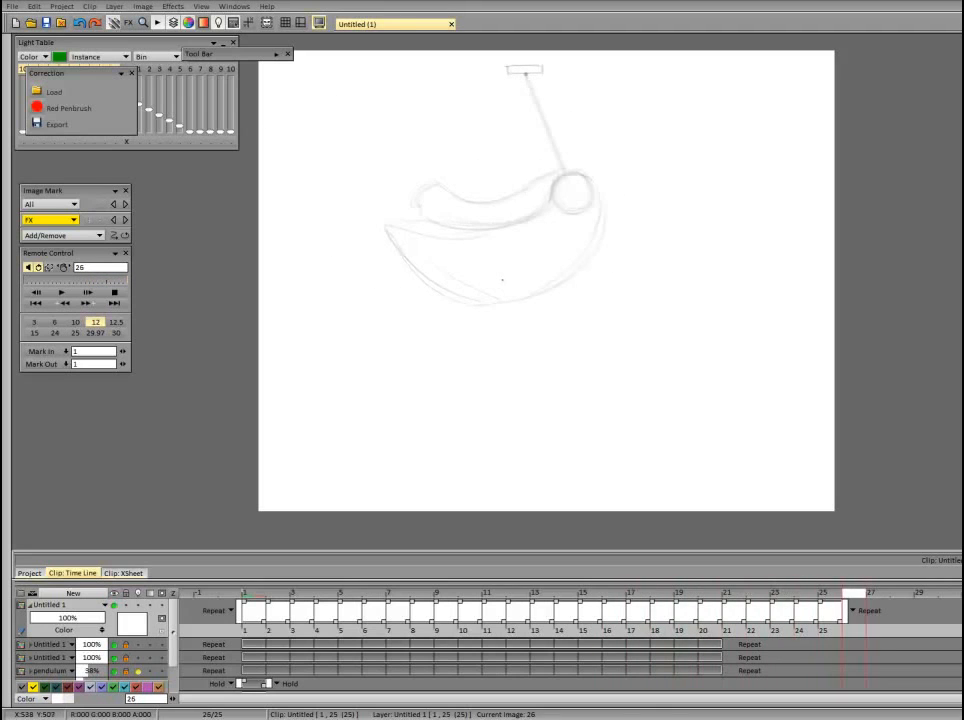
Draw the third tube on frame 26 with its oval trailing end and compare it with the preceding frames.
left_click_drag(503, 279, 502, 260)
key("Left")
key("Left")
key("Left")
key("Left")
key("Left")
key("Left")
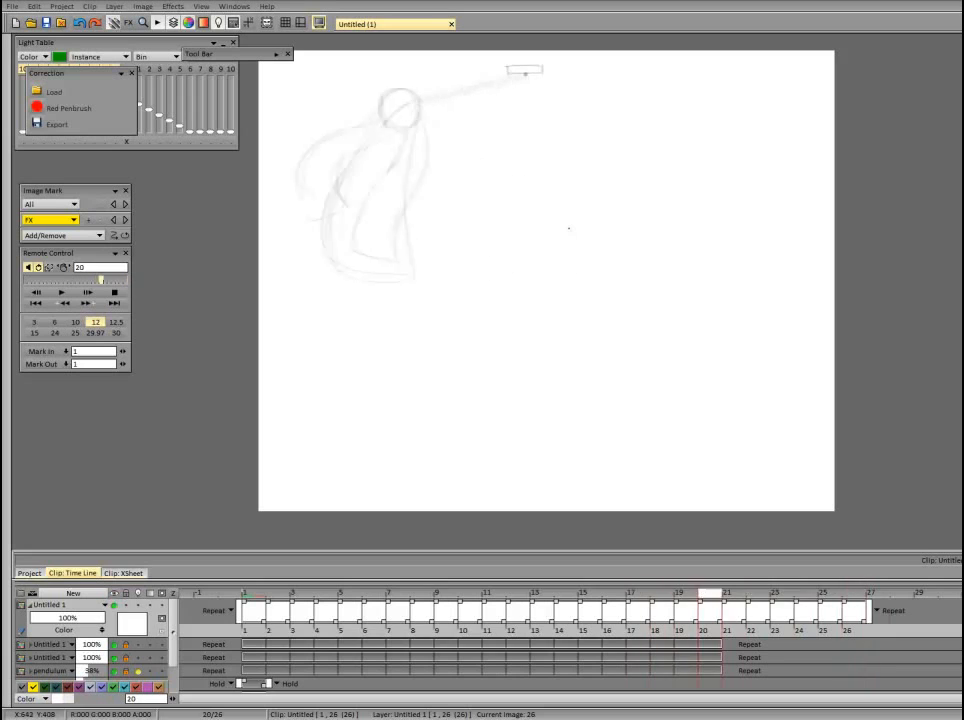
key("Right")
key("Right")
key("Right")
key("Right")
key("Right")
key("Right")
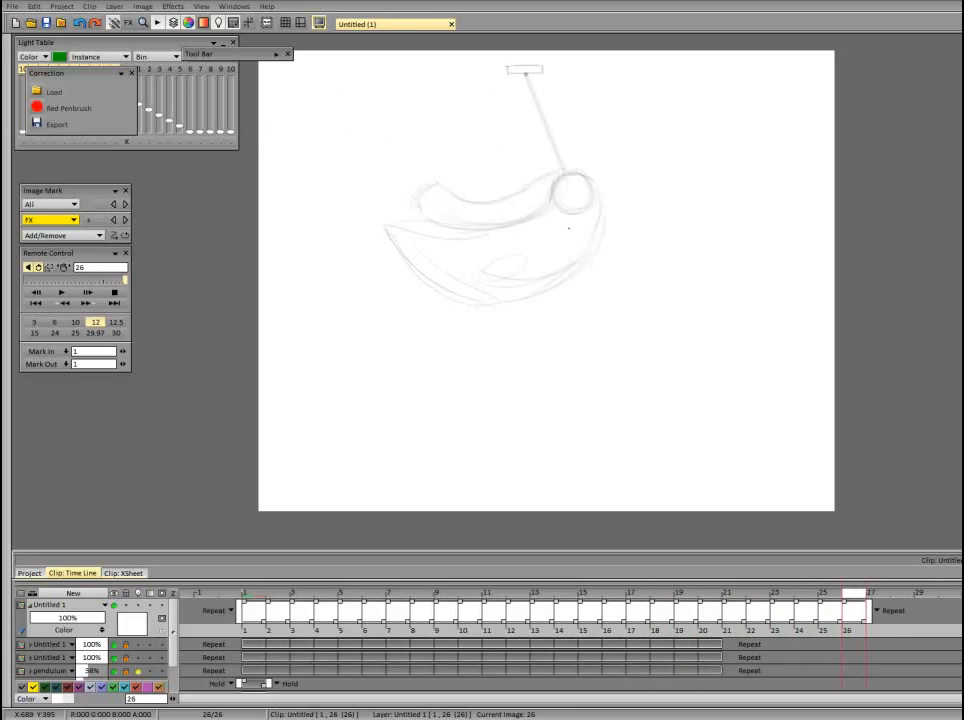
left_click_drag(727, 630, 857, 631)
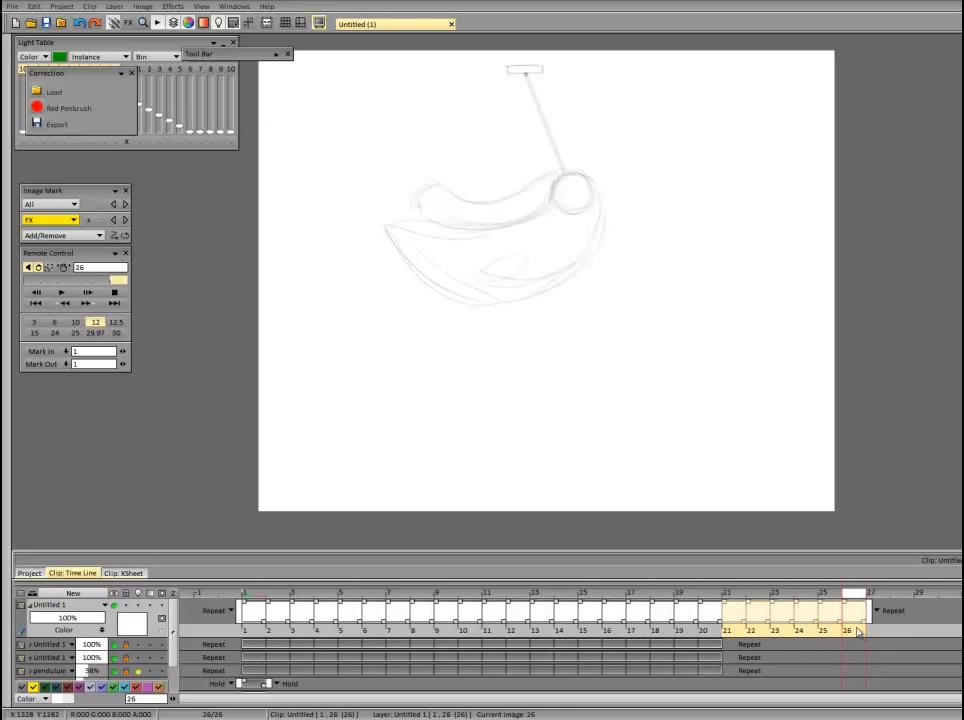
key("Delete")
left_click(60, 293)
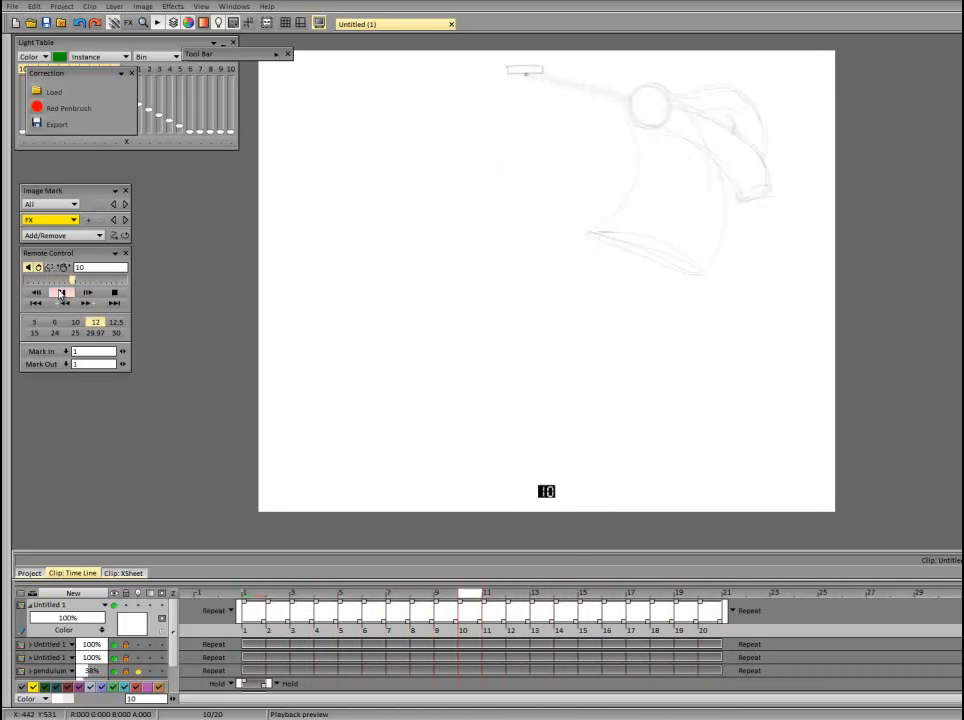
left_click(482, 570)
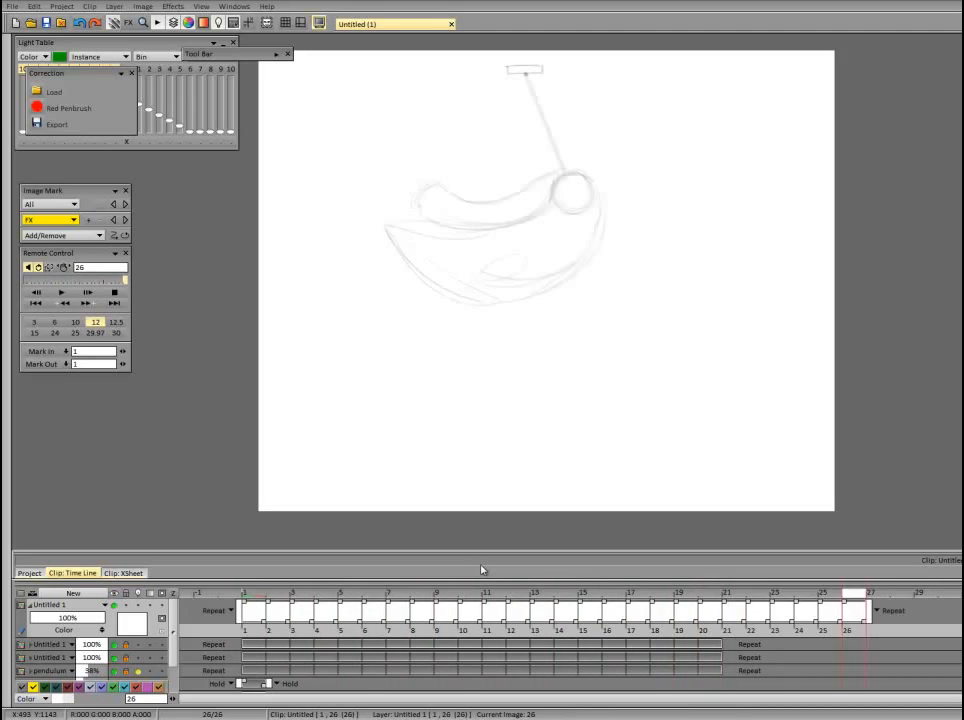
Move frames 21 to 26 of the third tube's layer to the start of the layer at frame 1.
left_click_drag(727, 630, 847, 632)
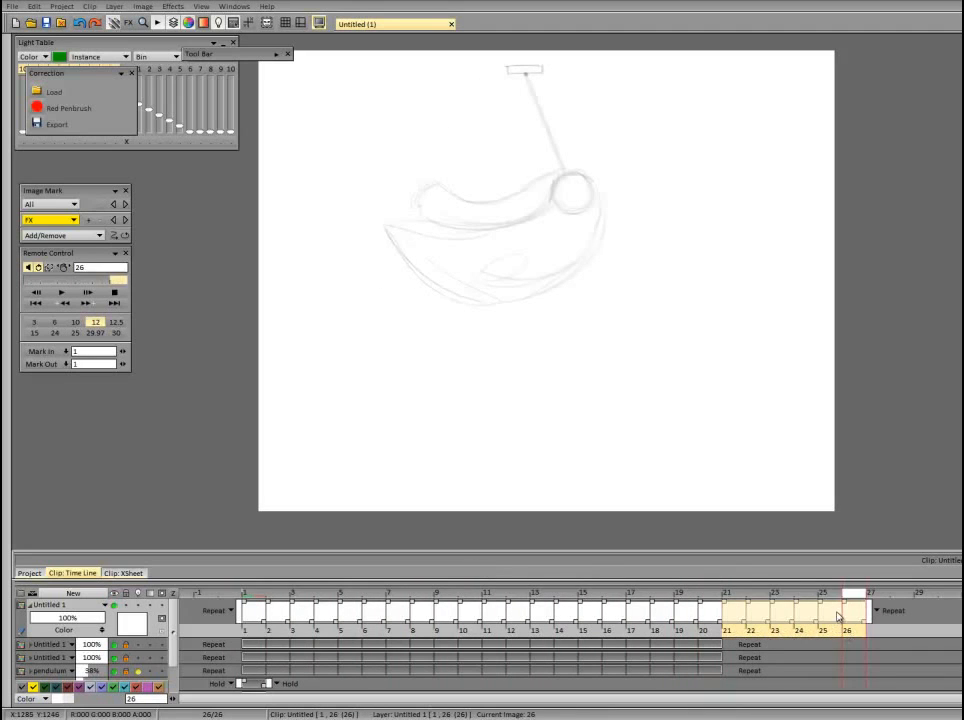
key("Delete")
mouse_move(380, 604)
left_mouse_down()
mouse_move(398, 597)
mouse_move(373, 597)
mouse_move(399, 597)
left_mouse_up()
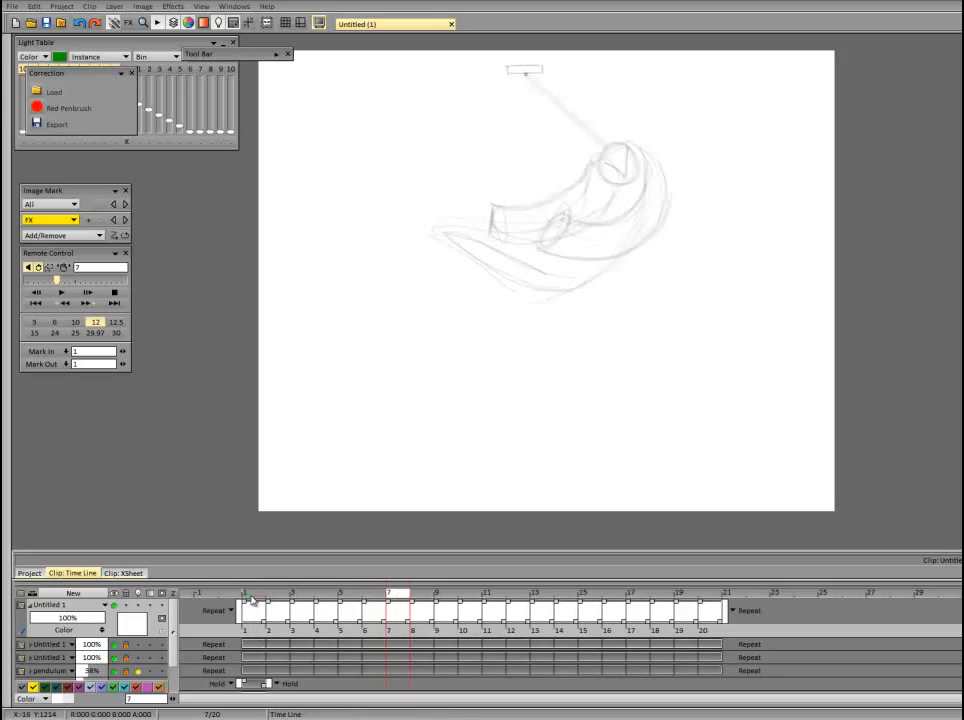
left_click(252, 597)
key("ctrl+z")
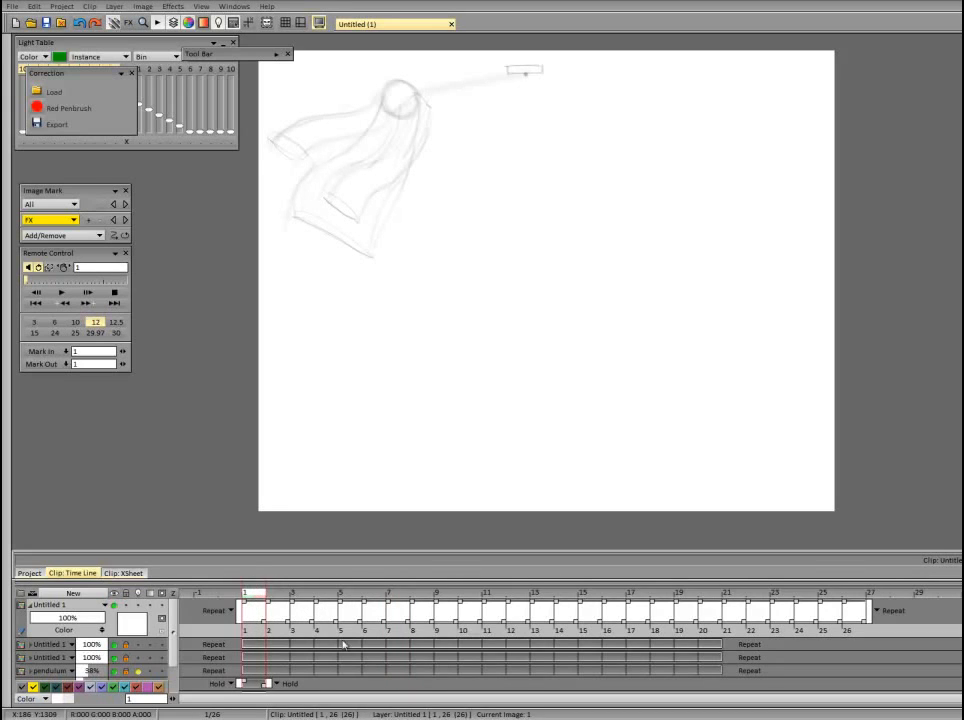
Delete the six redundant frames from frame 6 onward so the third tube's layer is 20 frames long.
mouse_move(247, 597)
left_mouse_down()
mouse_move(425, 605)
mouse_move(363, 604)
mouse_move(393, 604)
mouse_move(378, 606)
left_mouse_up()
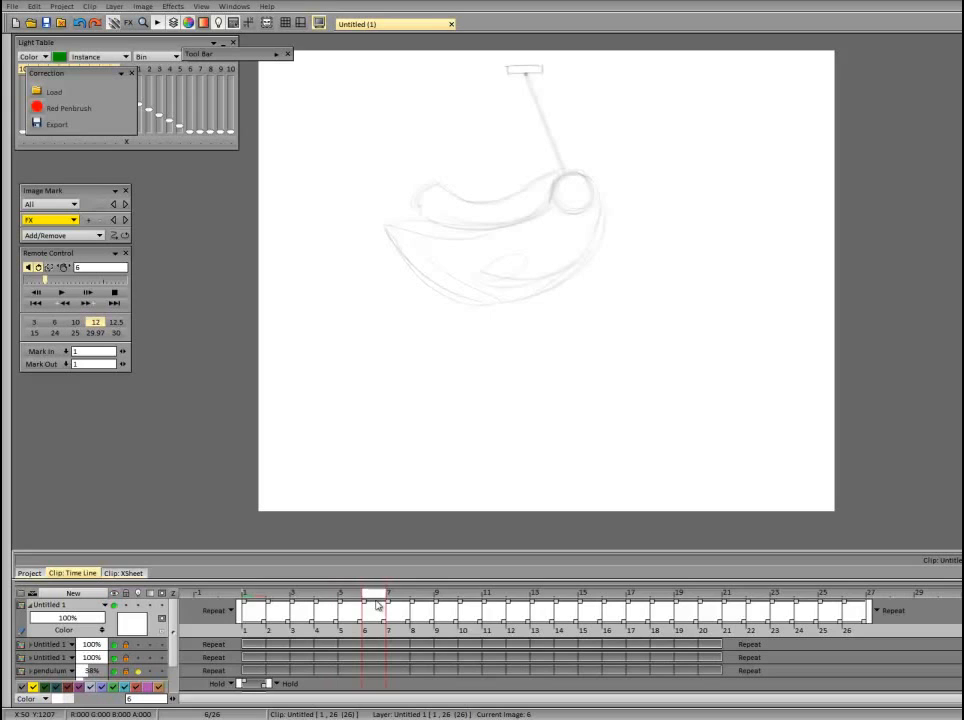
left_click(398, 630)
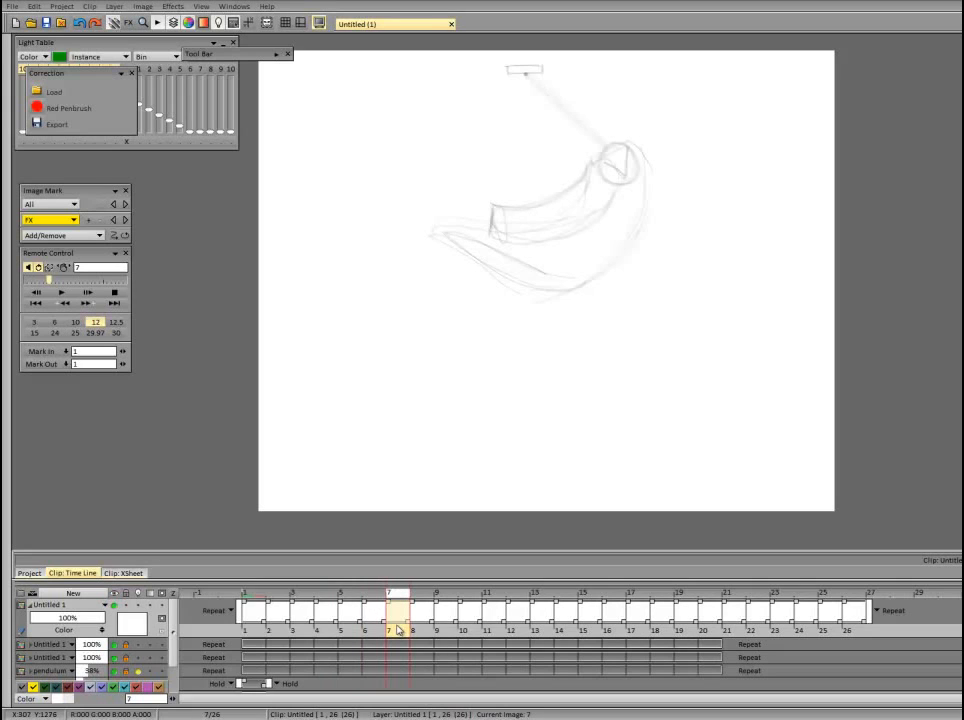
left_click(423, 631)
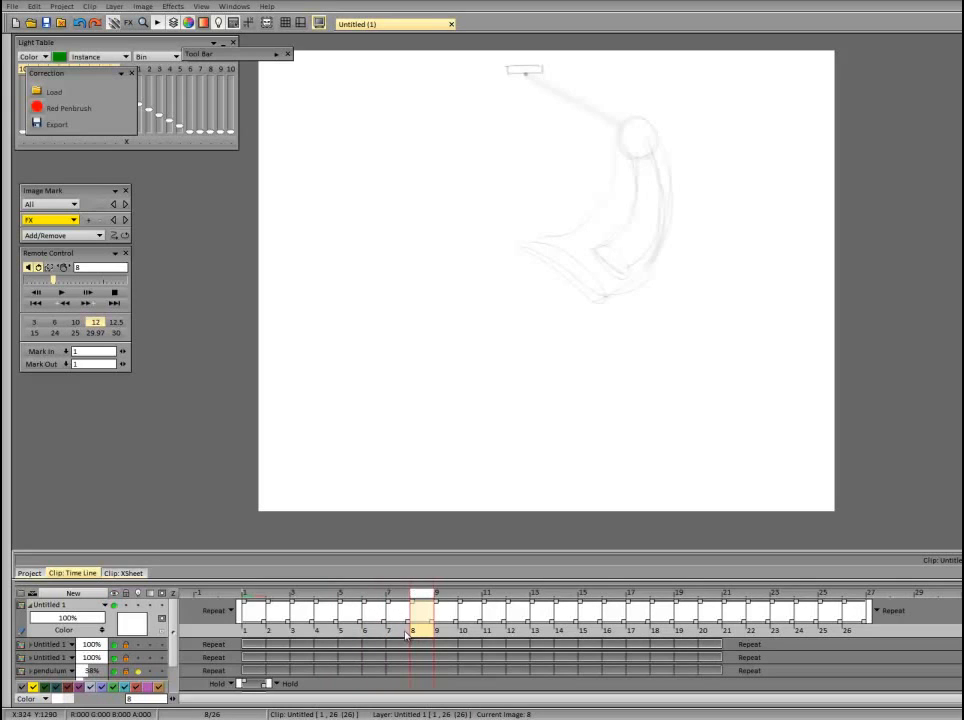
mouse_move(407, 635)
left_mouse_down()
mouse_move(458, 608)
mouse_move(508, 598)
mouse_move(450, 600)
mouse_move(489, 604)
mouse_move(466, 631)
mouse_move(382, 635)
left_mouse_up()
key("Delete")
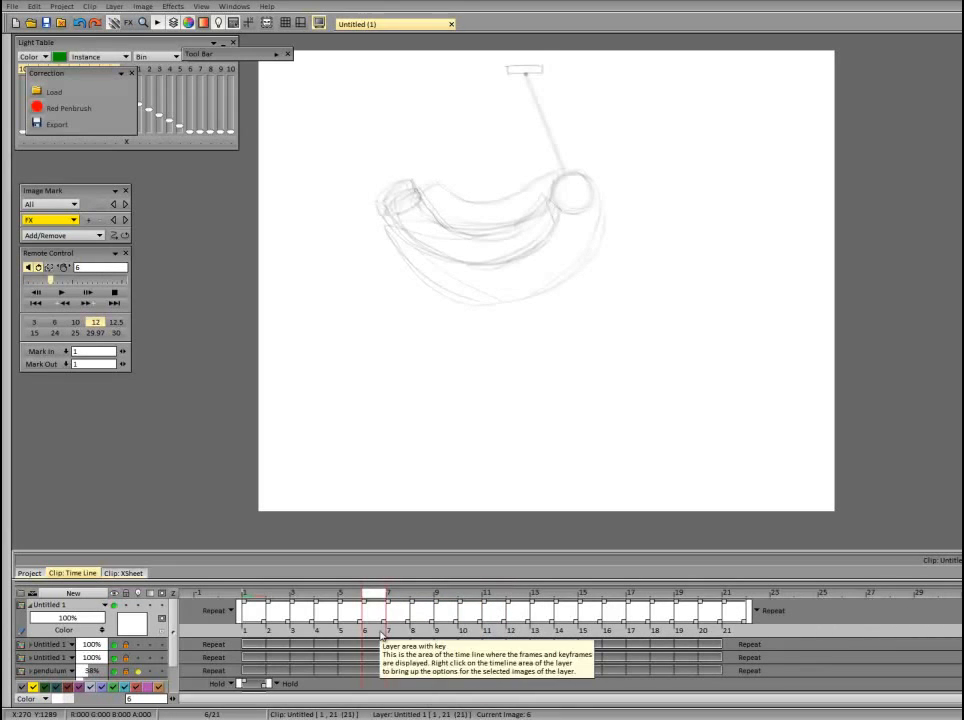
left_click(347, 598)
left_click(370, 597)
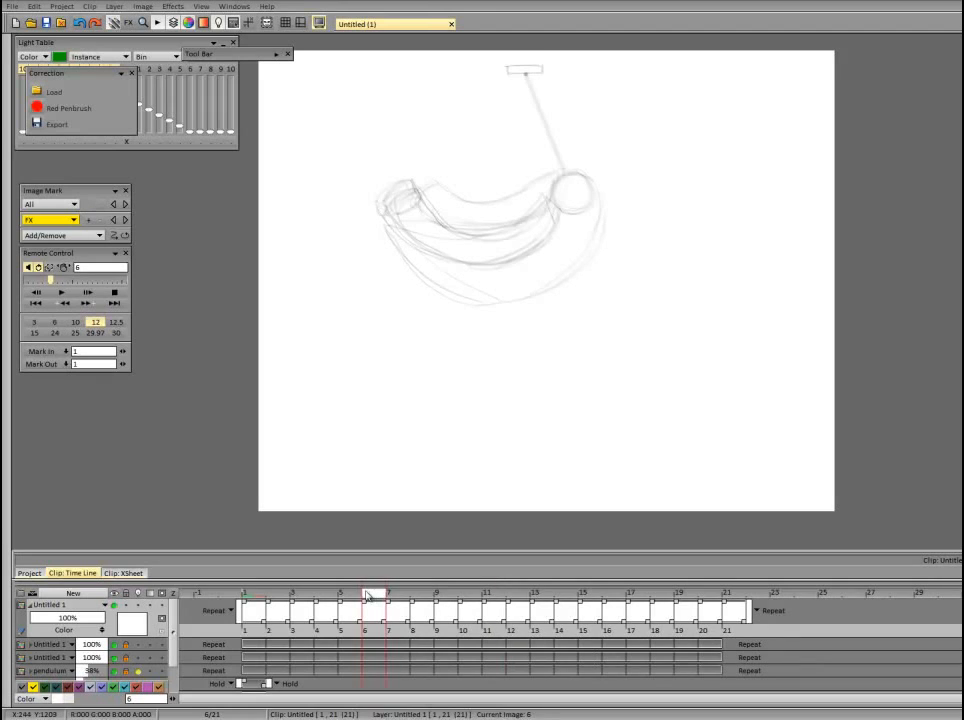
left_click(372, 630)
key("Delete")
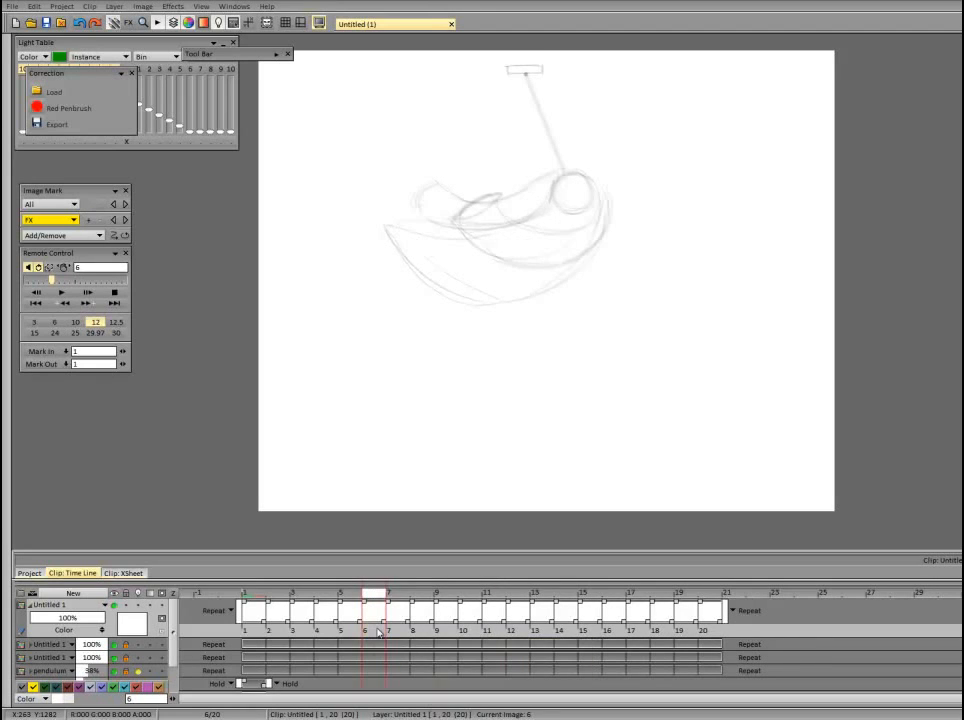
Play the 20-frame loop to check the third tube's motion and look through the layer list.
left_click(44, 297)
left_click(61, 292)
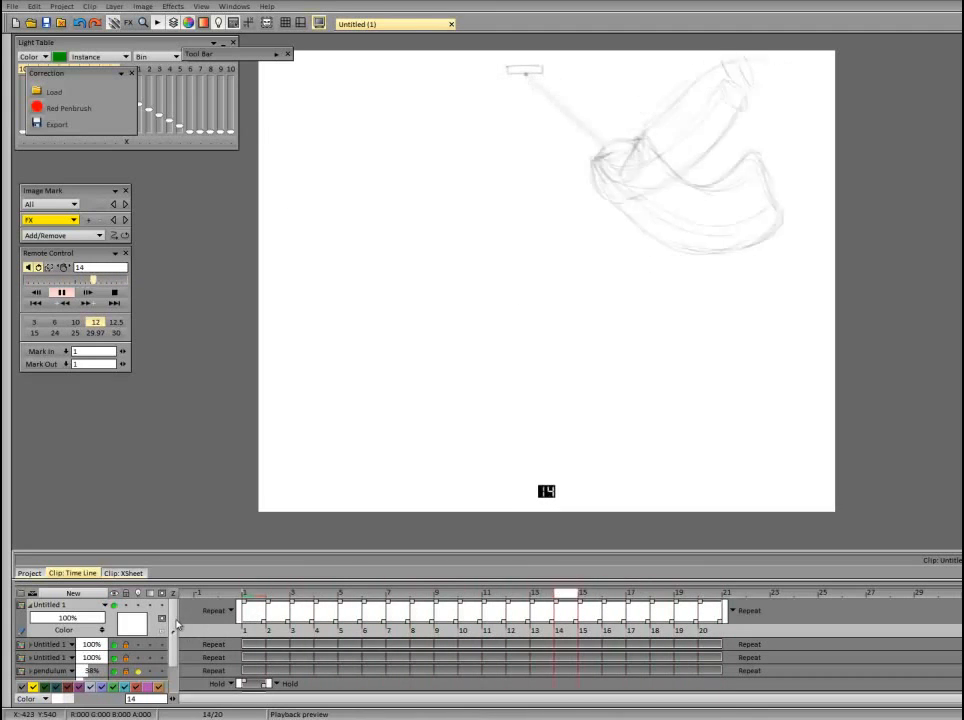
left_click(175, 622)
left_click_drag(174, 623, 170, 634)
left_click(121, 631)
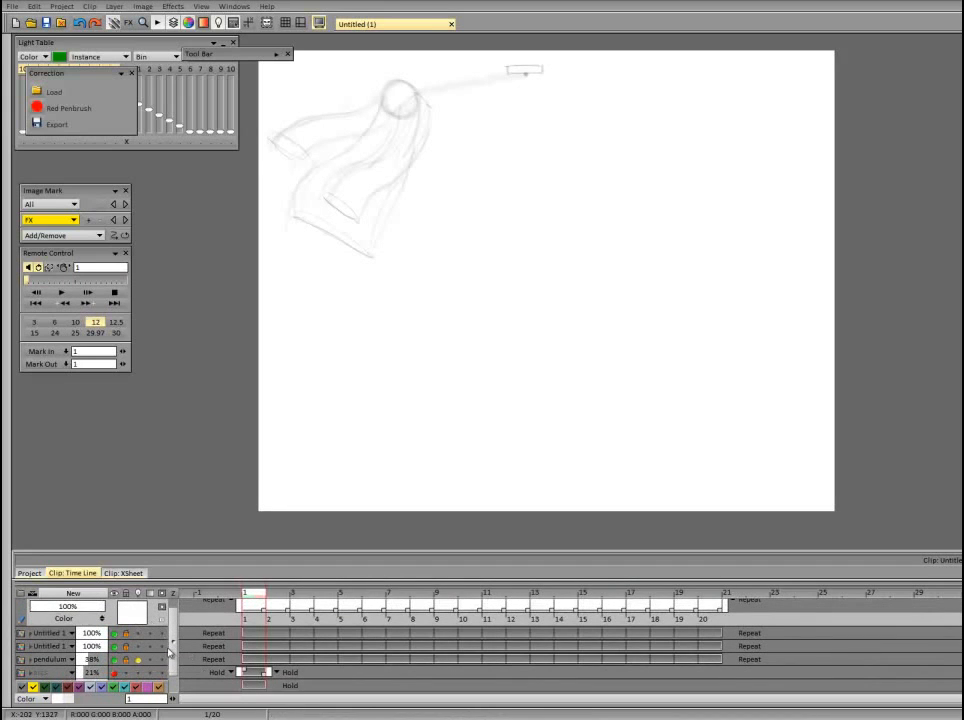
left_click_drag(170, 652, 174, 631)
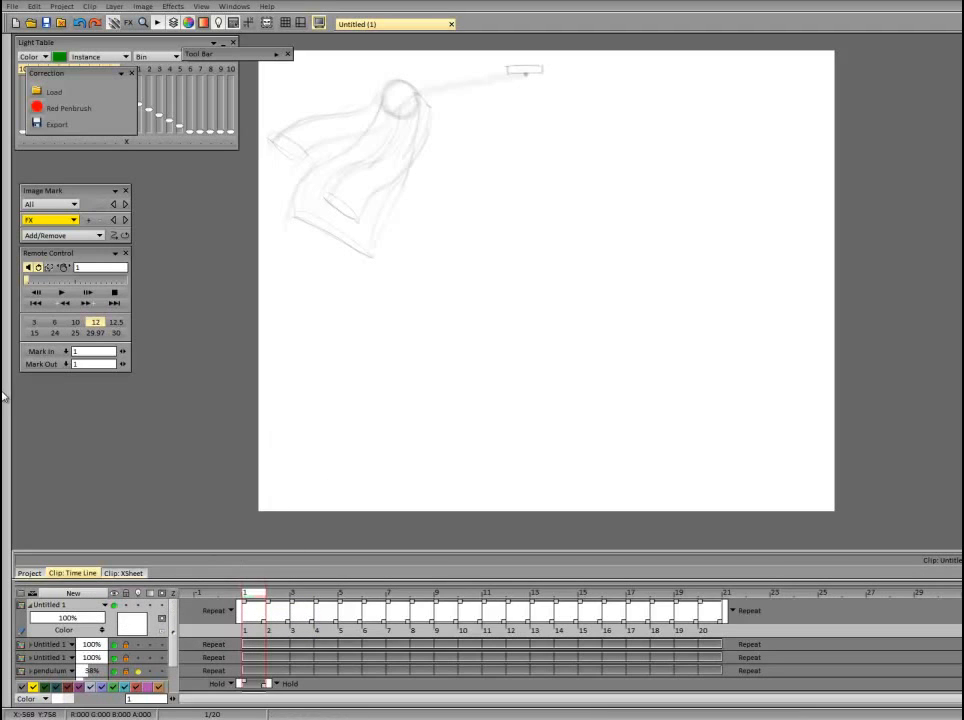
Scrub through the third tube's frames up to frame 20 and play the loop at 12 fps to check its flow.
mouse_move(4, 397)
left_click(279, 599)
left_click_drag(284, 605, 329, 600)
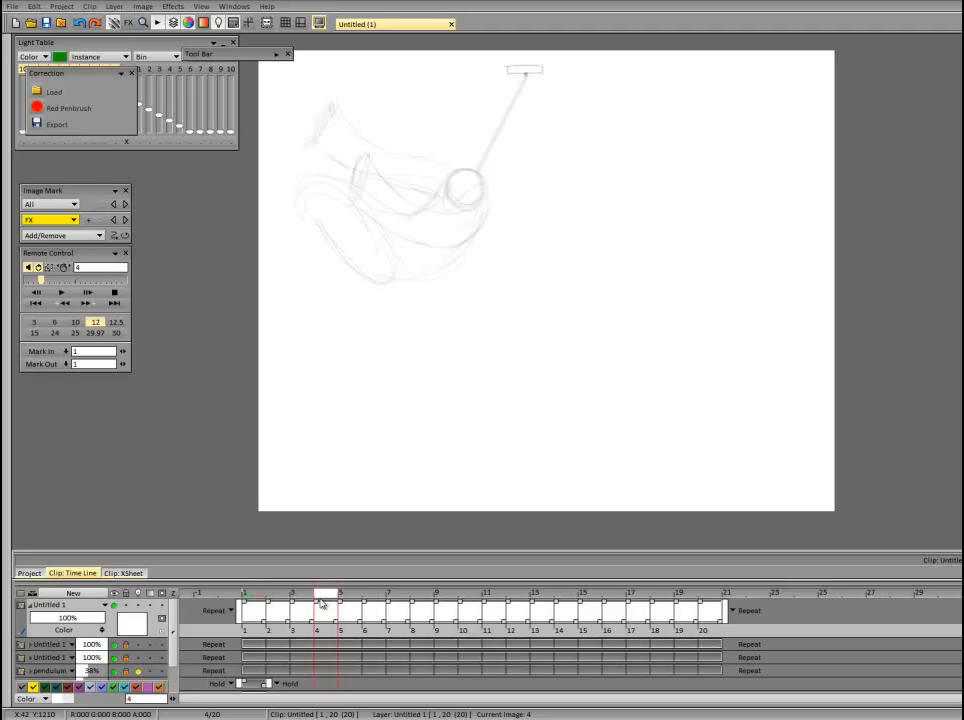
mouse_move(320, 603)
left_mouse_down()
mouse_move(305, 603)
mouse_move(322, 598)
left_mouse_up()
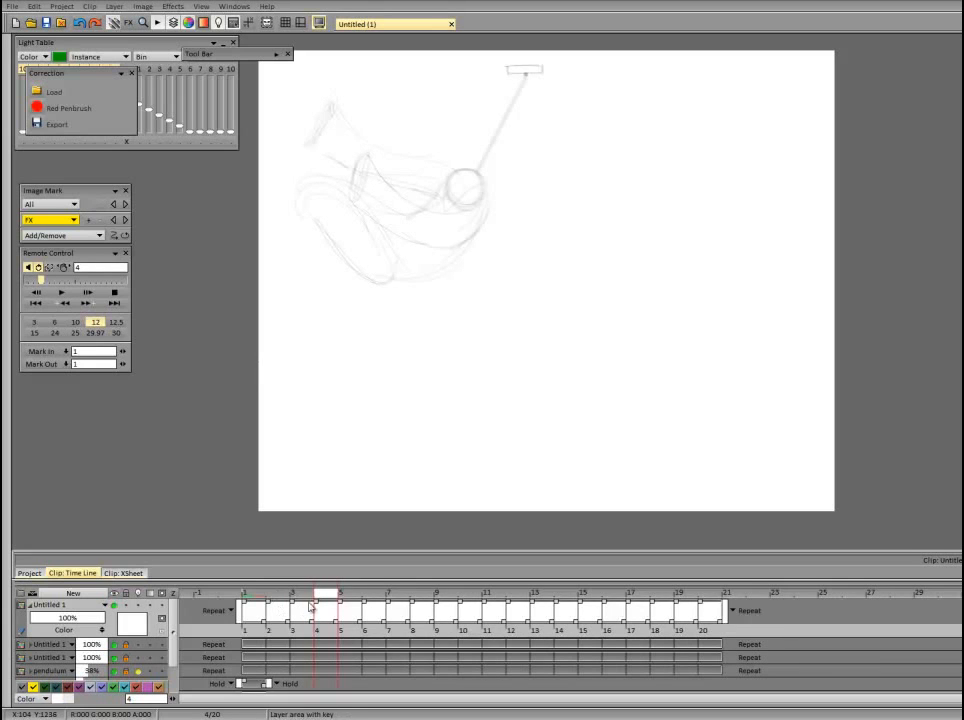
mouse_move(311, 606)
left_mouse_down()
mouse_move(301, 594)
mouse_move(482, 574)
mouse_move(700, 532)
left_mouse_up()
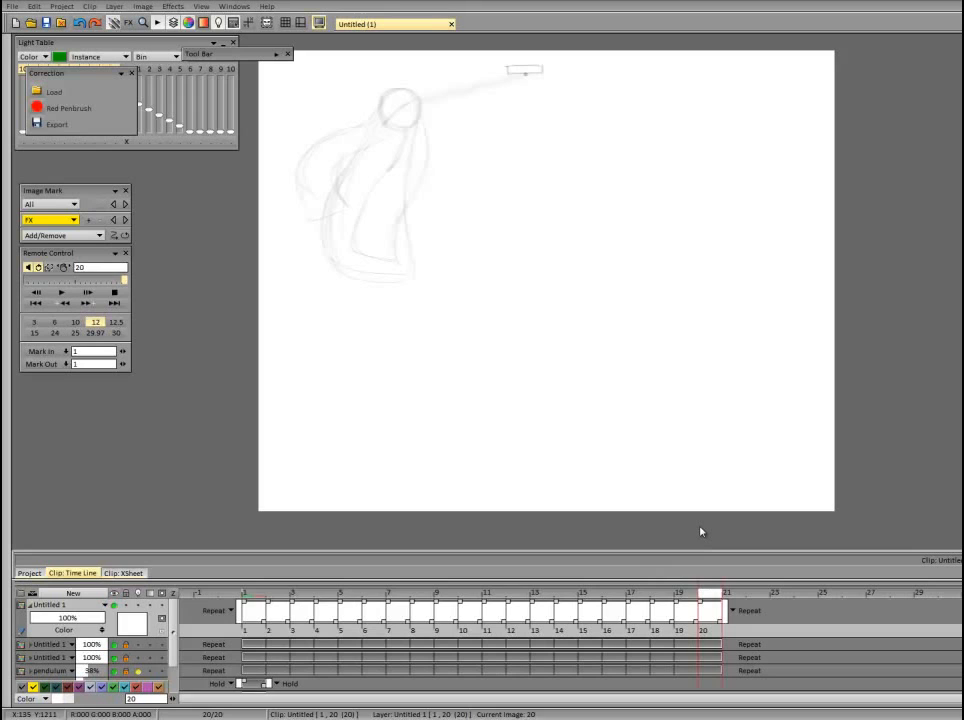
left_click(61, 292)
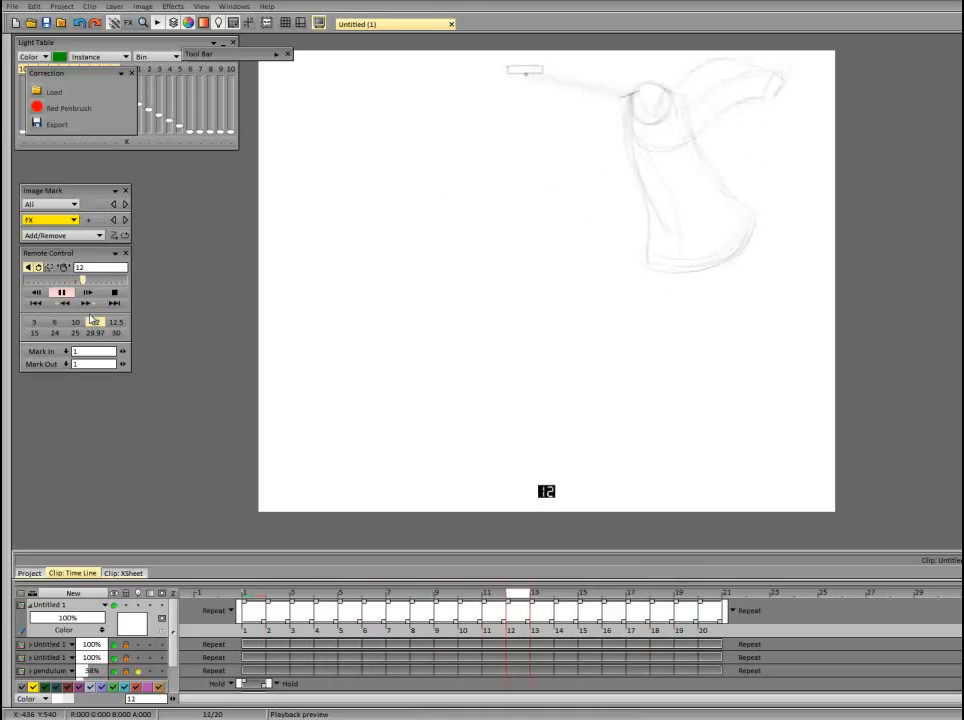
left_click(94, 321)
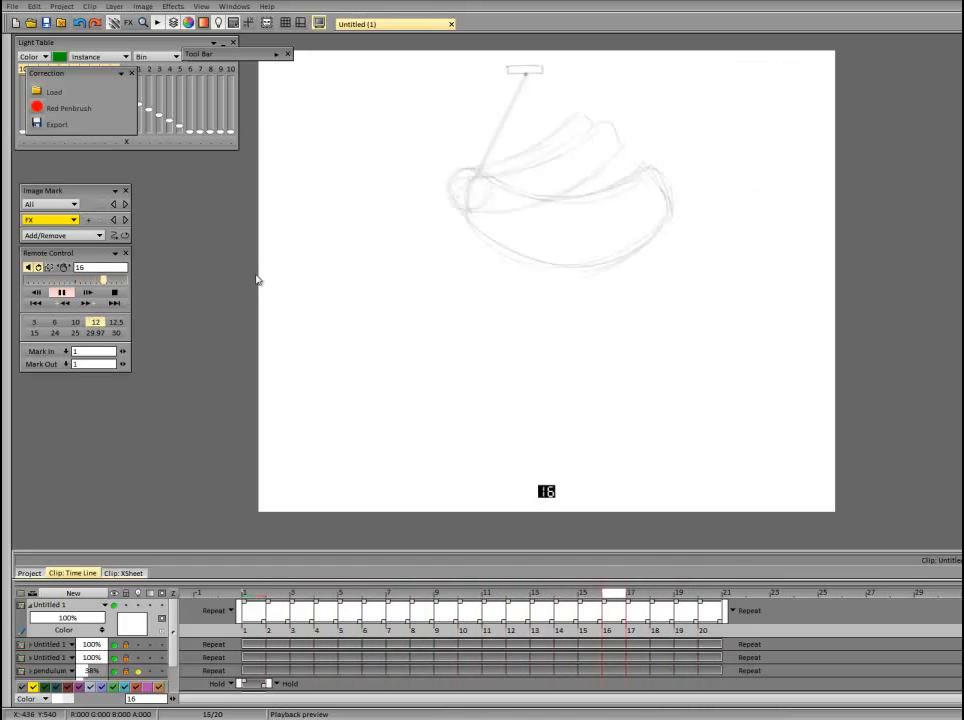